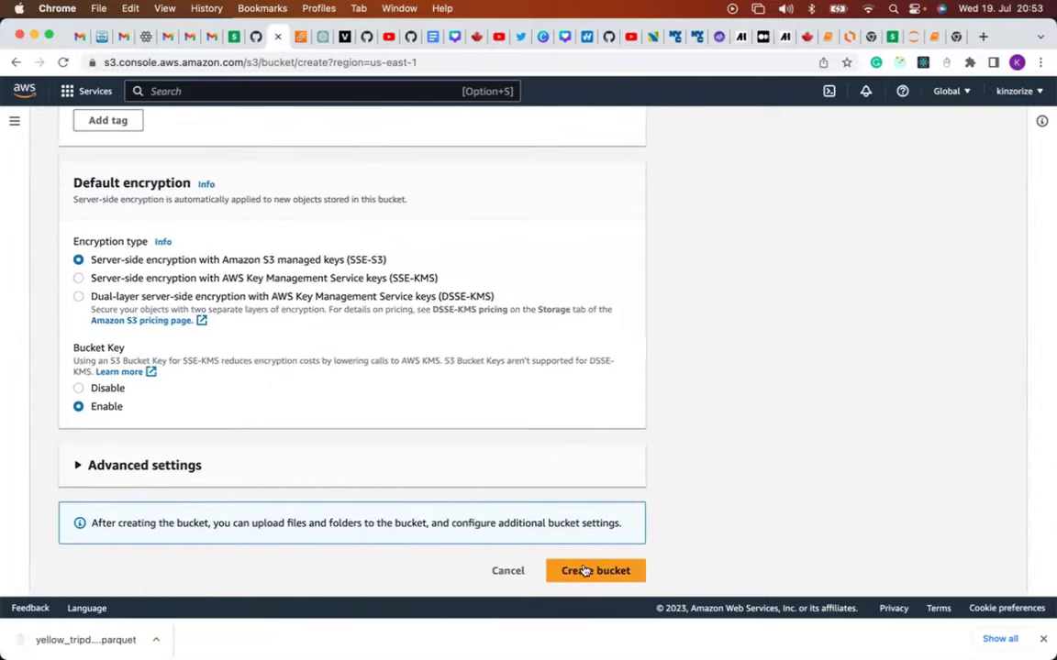
# Acknowledge that objects may become public and create the magetaxiproject2023 bucket.
pyautogui.scroll(1, 592, 570)
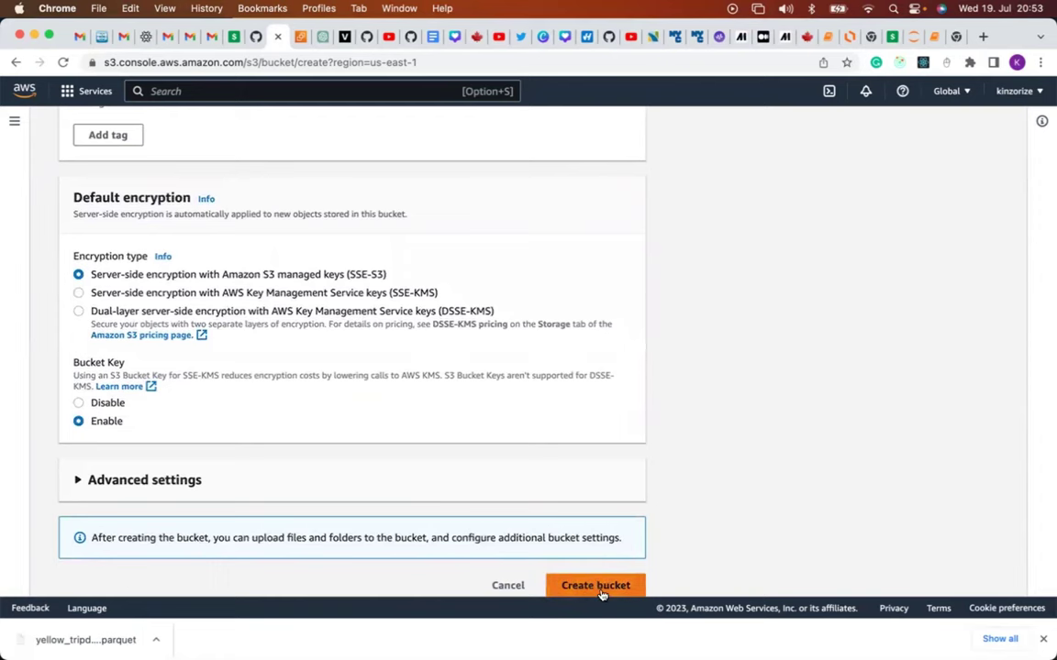
pyautogui.click(601, 585)
pyautogui.click(123, 313)
pyautogui.scroll(3, 126, 319)
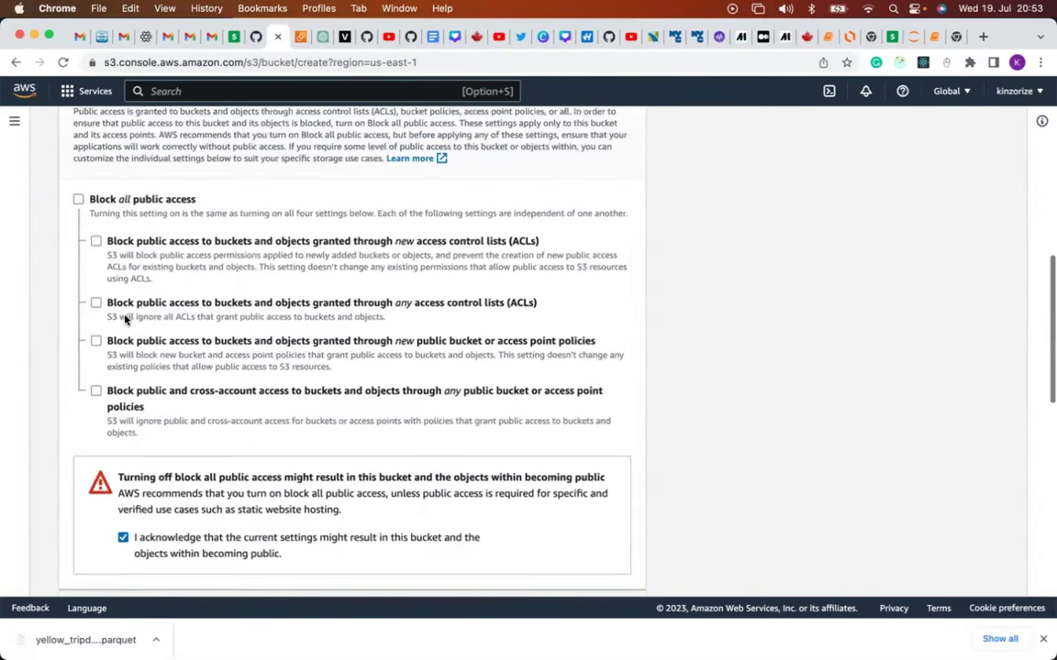
pyautogui.scroll(-3, 126, 318)
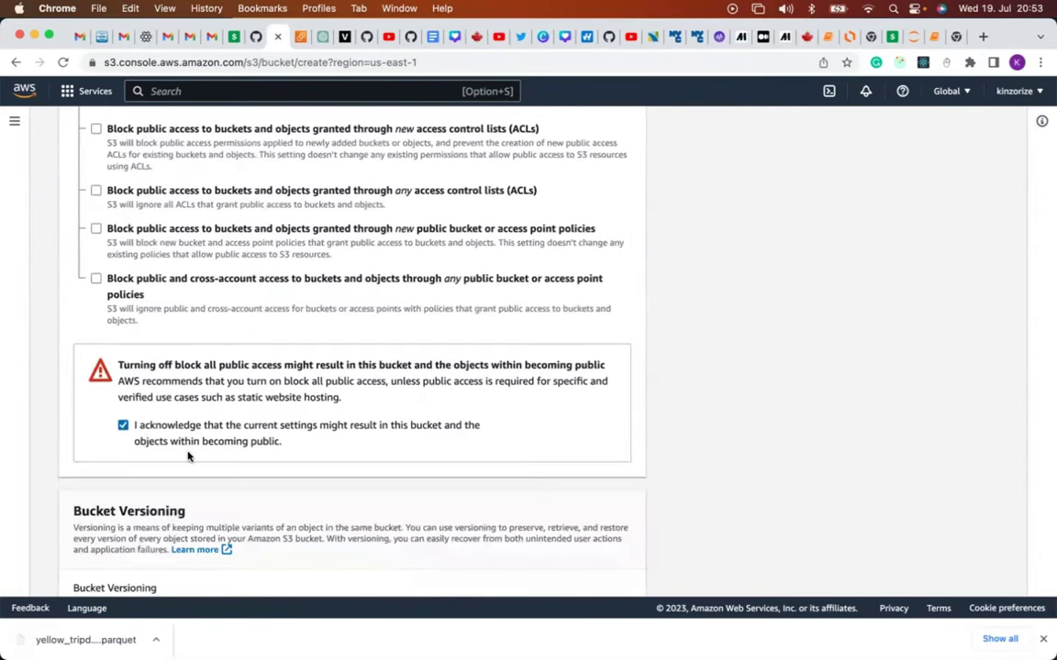
pyautogui.scroll(-5, 188, 456)
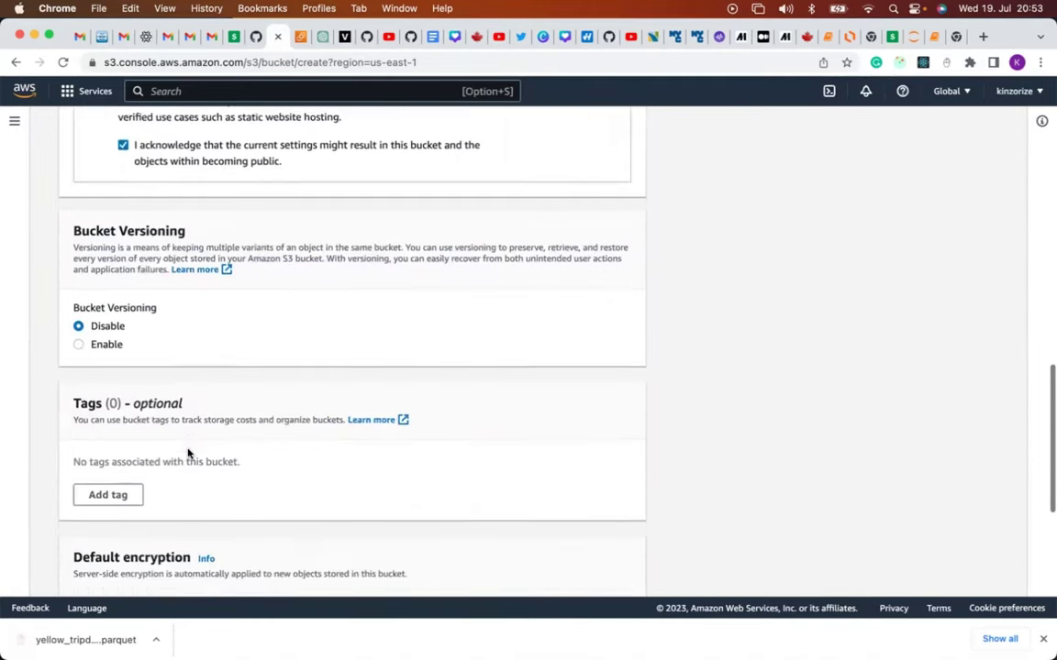
pyautogui.scroll(-7, 188, 453)
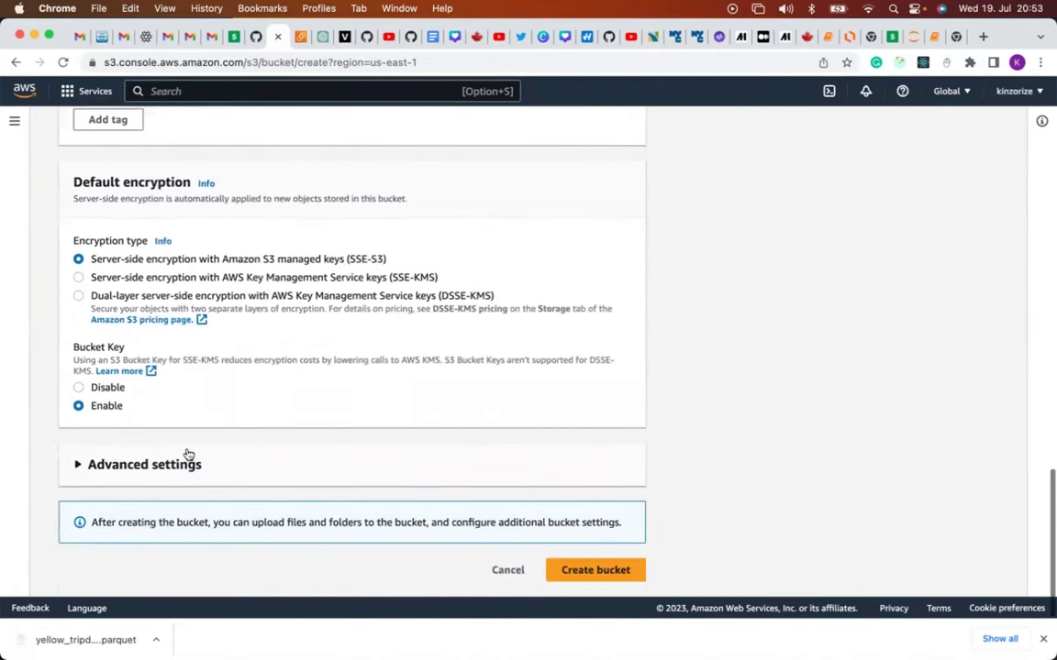
pyautogui.click(564, 572)
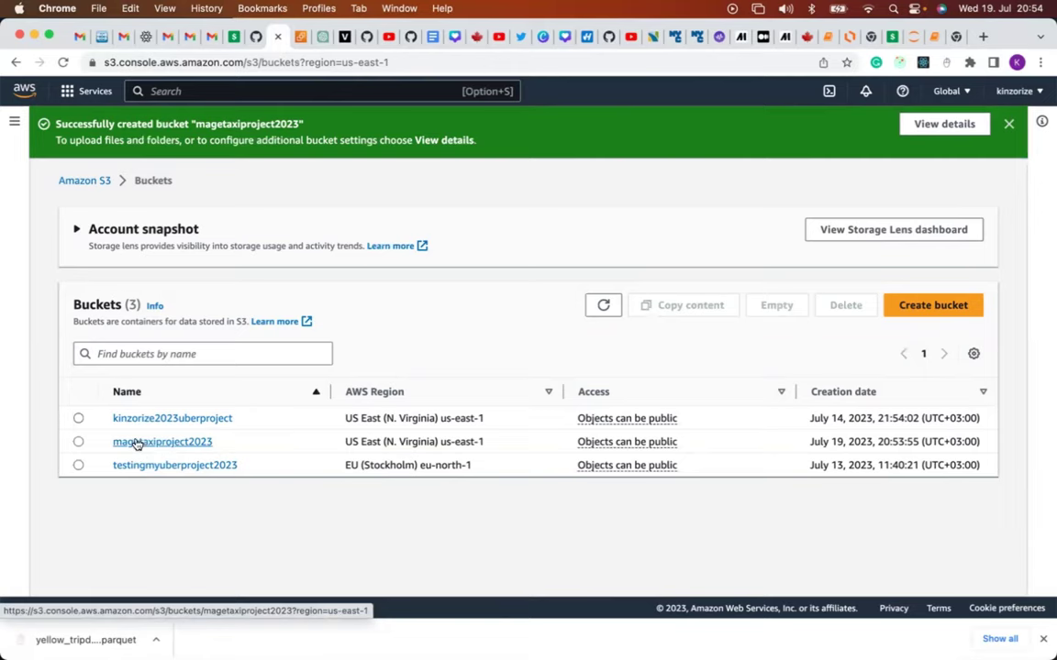
# Upload yellow_tripdata_2023-01.csv (307 MB) from Downloads into the magetaxiproject2023 bucket.
pyautogui.click(136, 443)
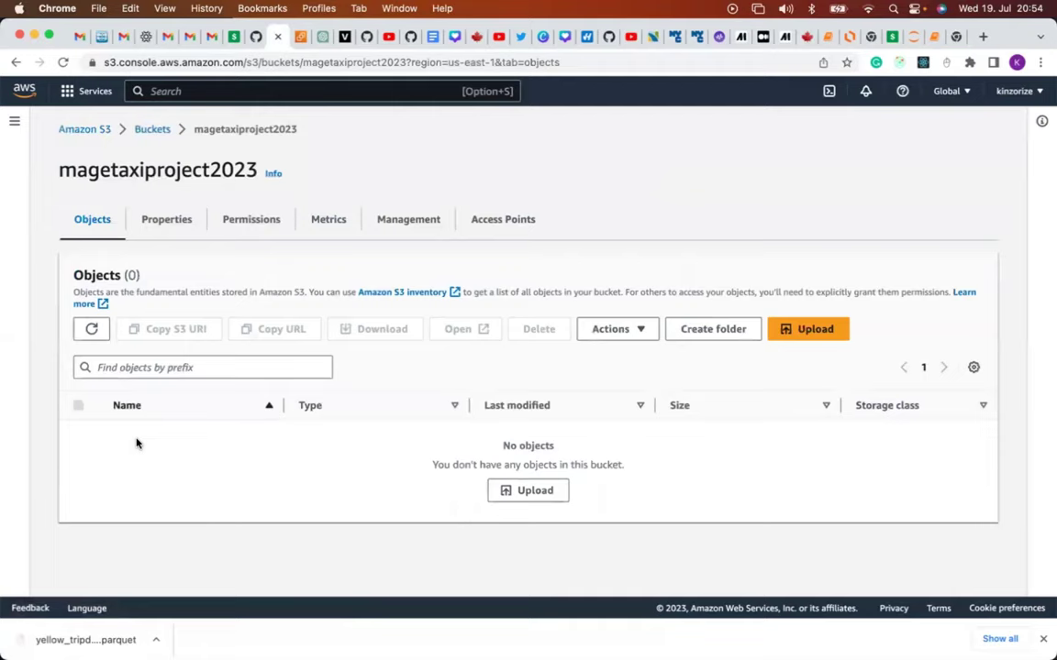
pyautogui.click(814, 329)
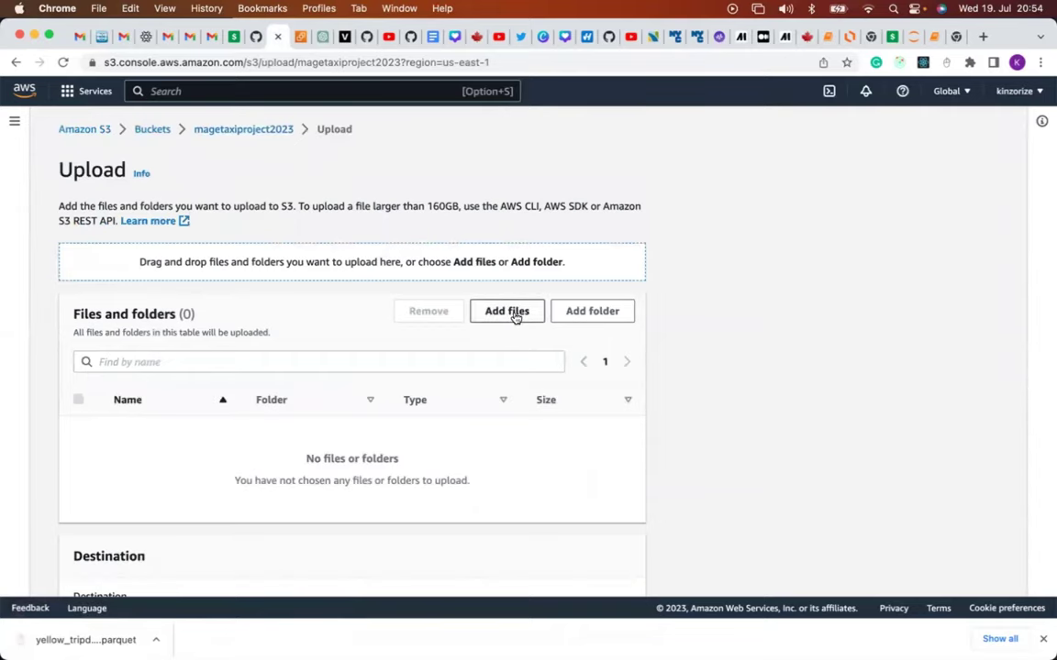
pyautogui.click(510, 315)
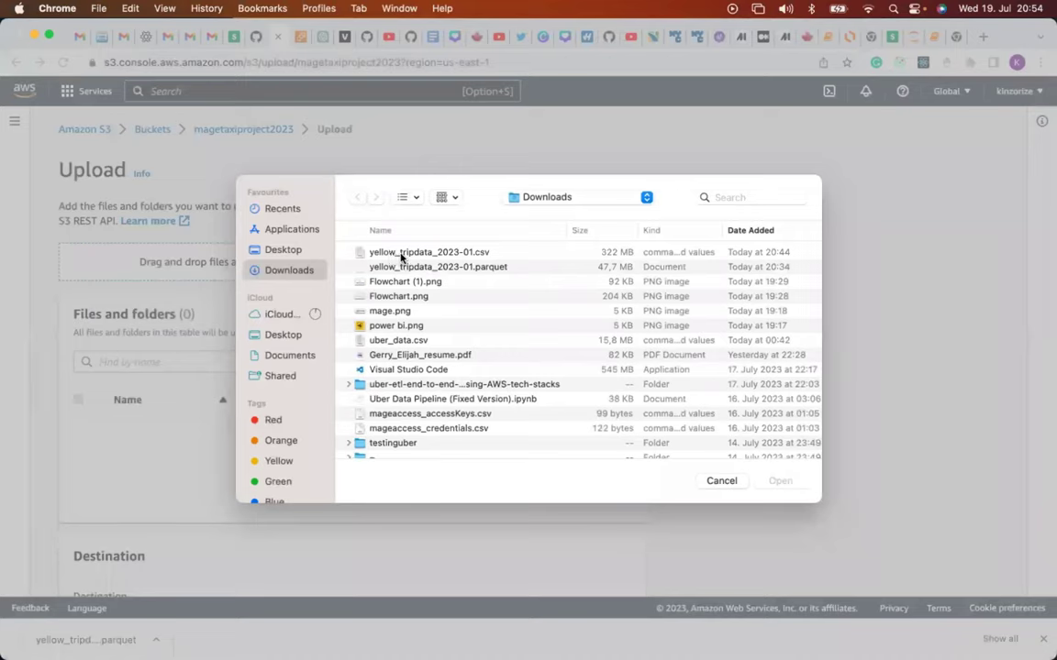
pyautogui.click(401, 253)
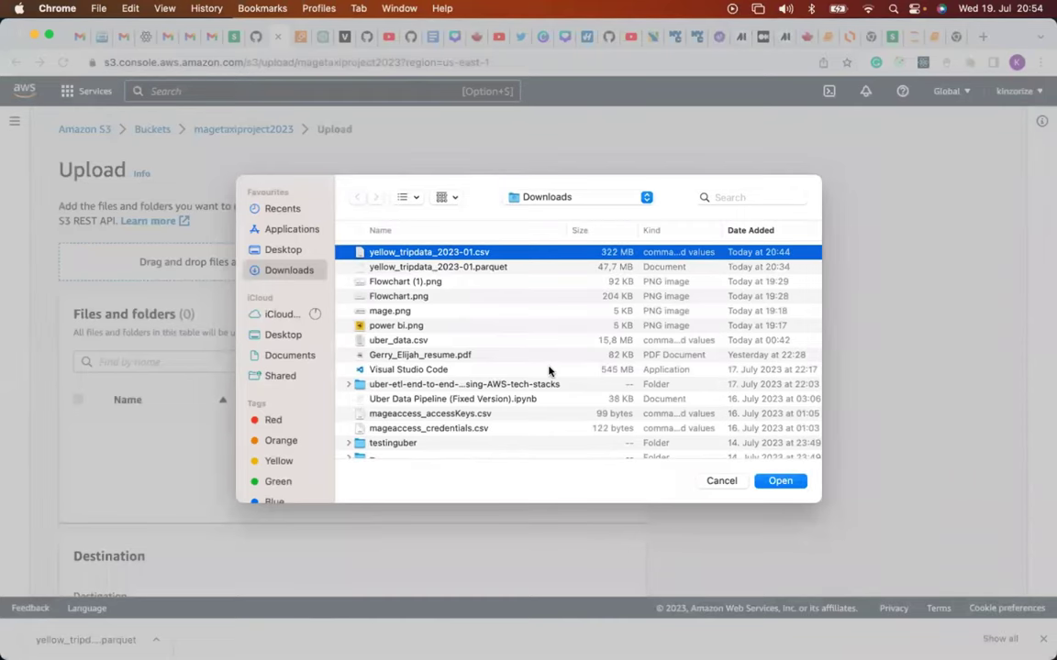
pyautogui.click(780, 482)
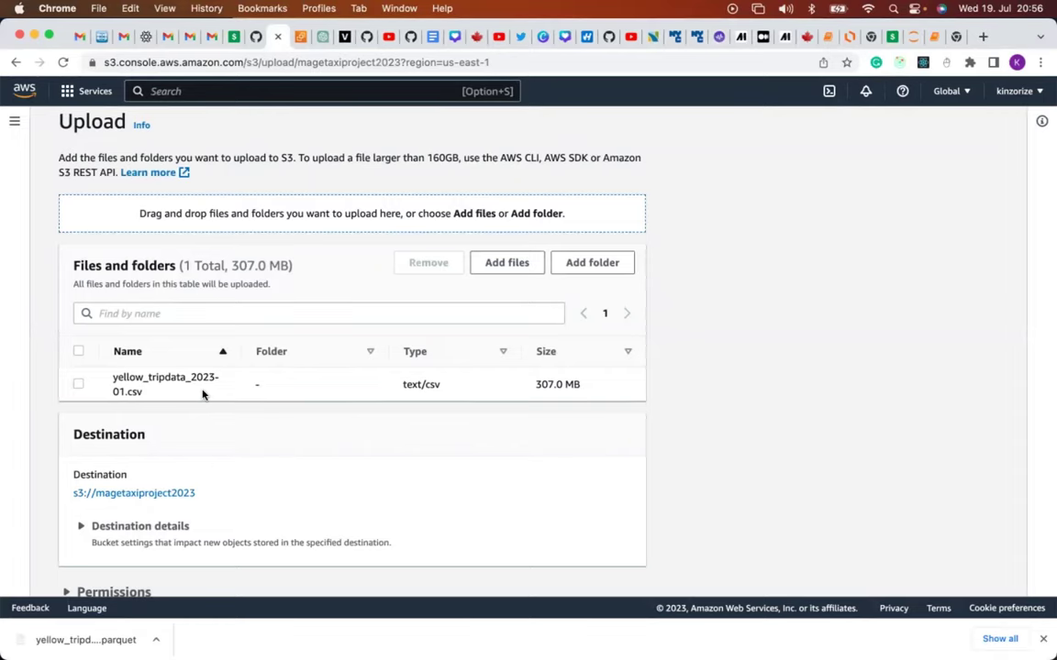
pyautogui.scroll(-3, 202, 393)
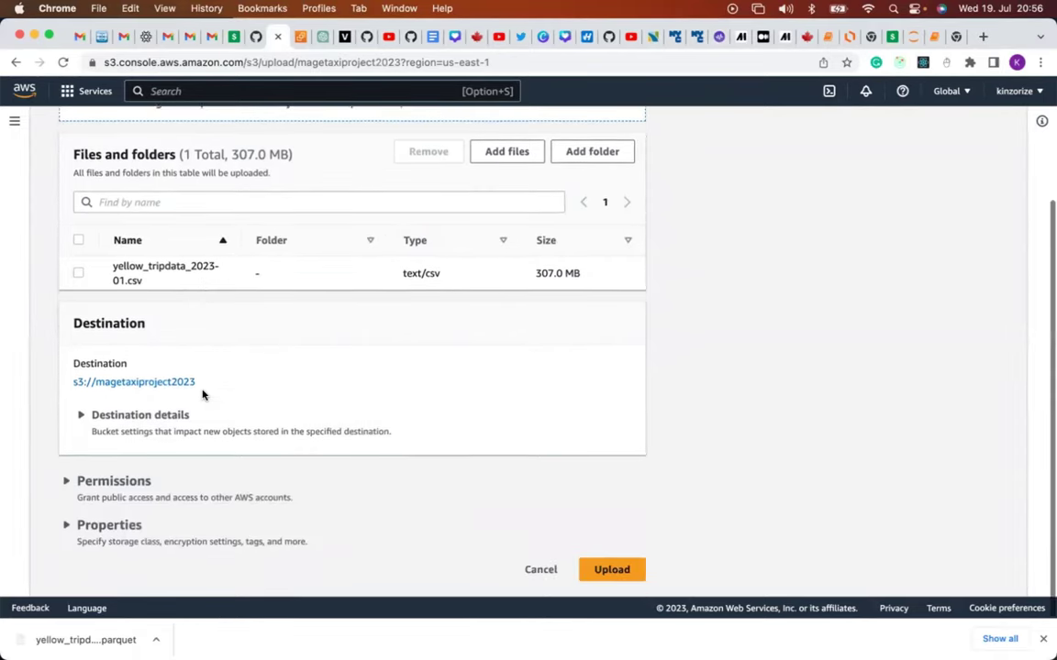
pyautogui.click(603, 572)
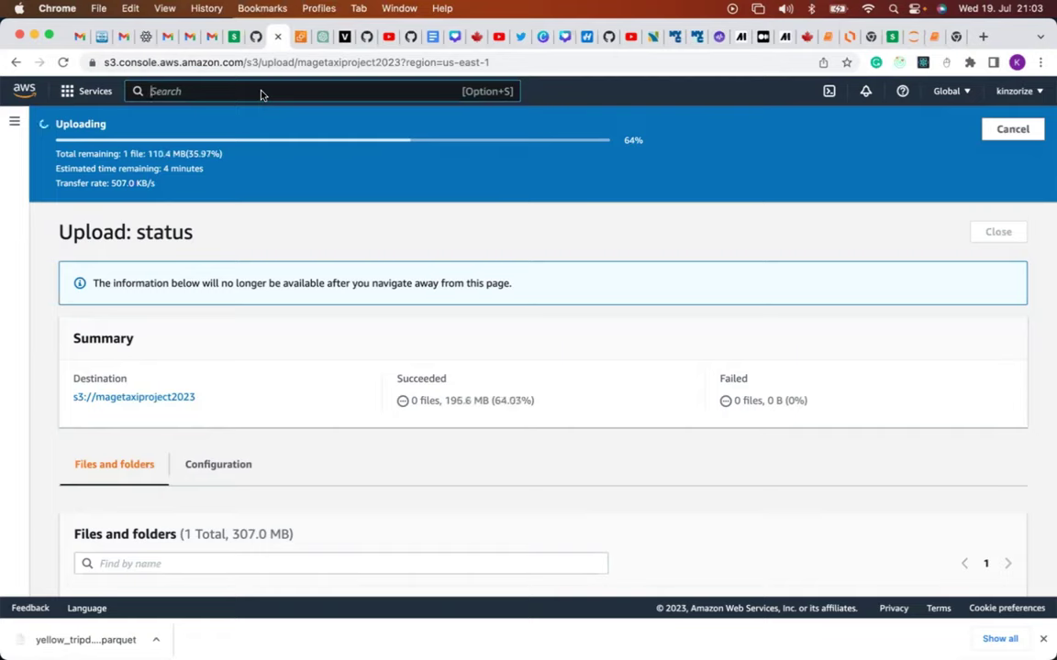
# Search 'ec2' and open the EC2 Dashboard, confirming you want to leave the upload page.
pyautogui.write('ec2')
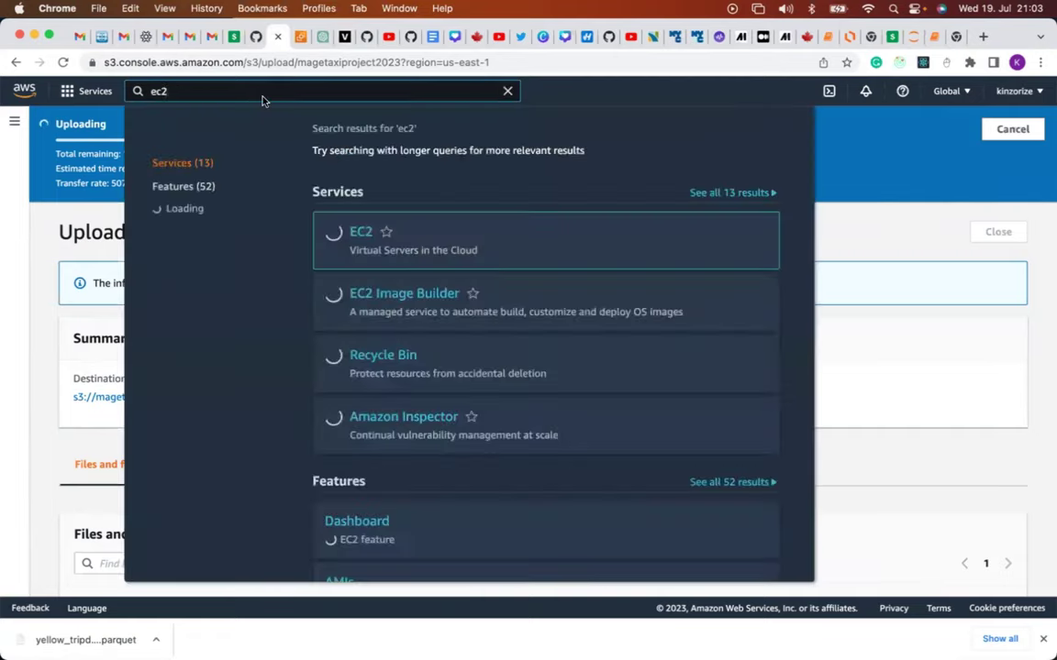
pyautogui.moveTo(360, 235)
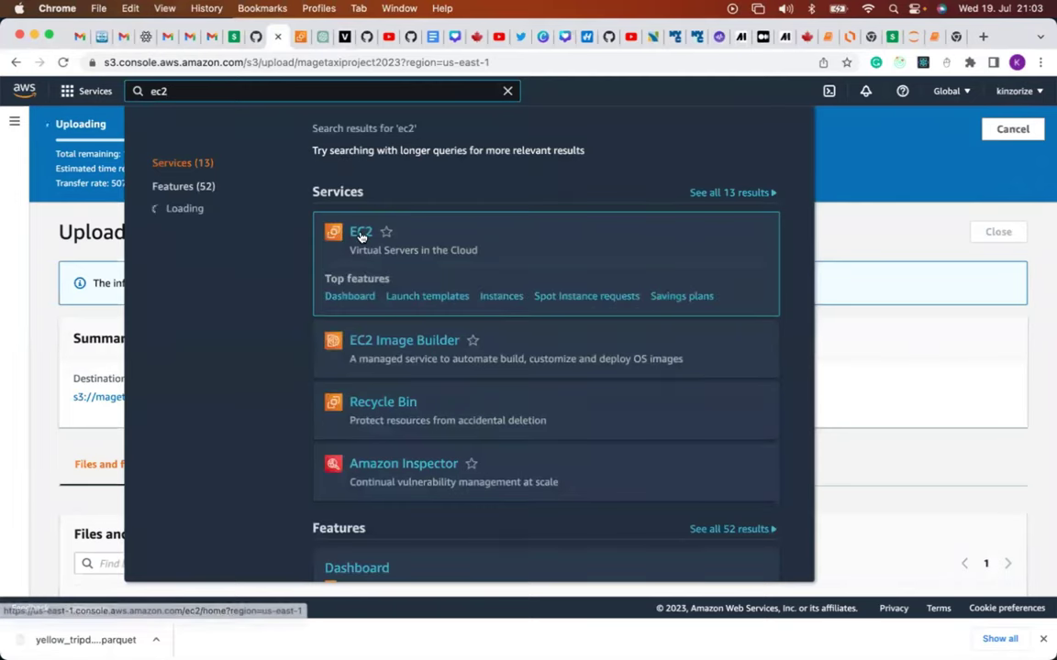
pyautogui.click(361, 232)
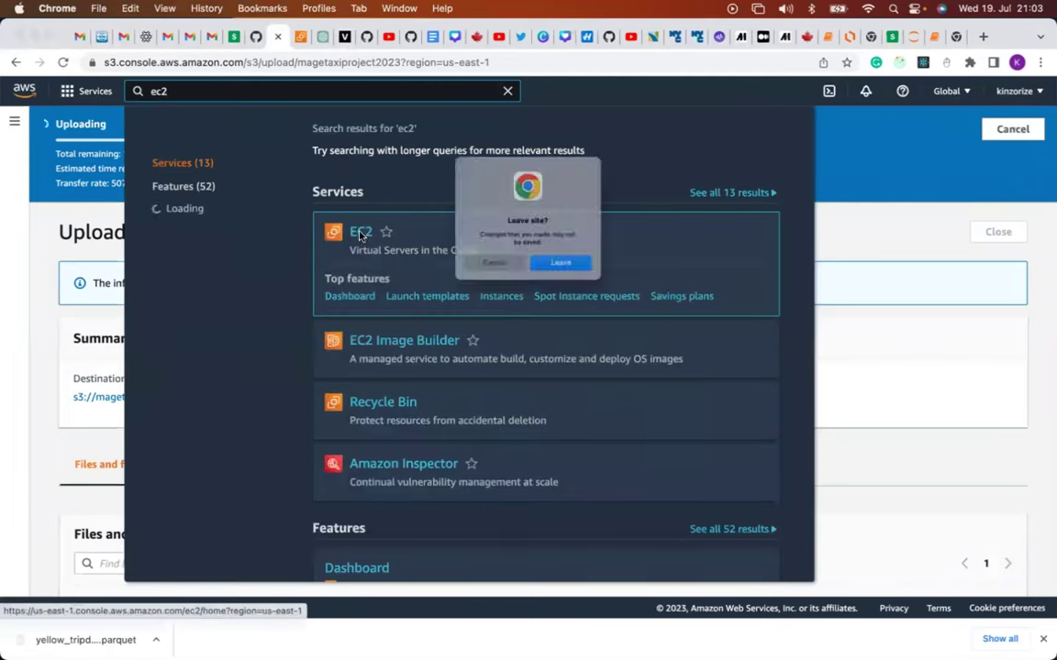
pyautogui.click(571, 277)
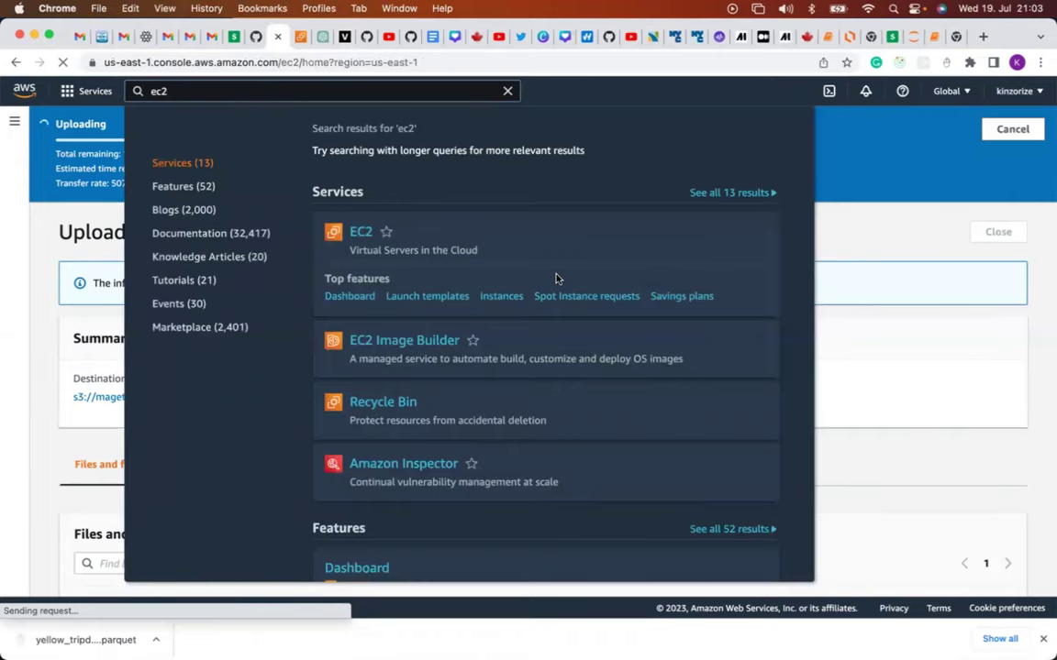
pyautogui.click(361, 232)
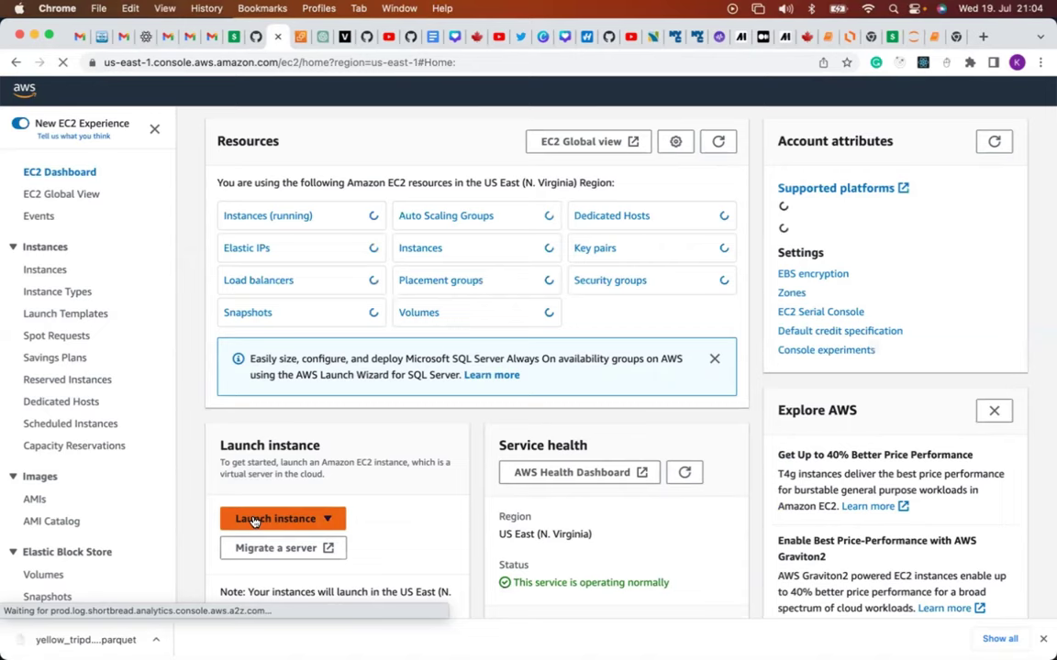
# Choose Launch instance from the EC2 Dashboard's Launch instance dropdown.
pyautogui.click(255, 521)
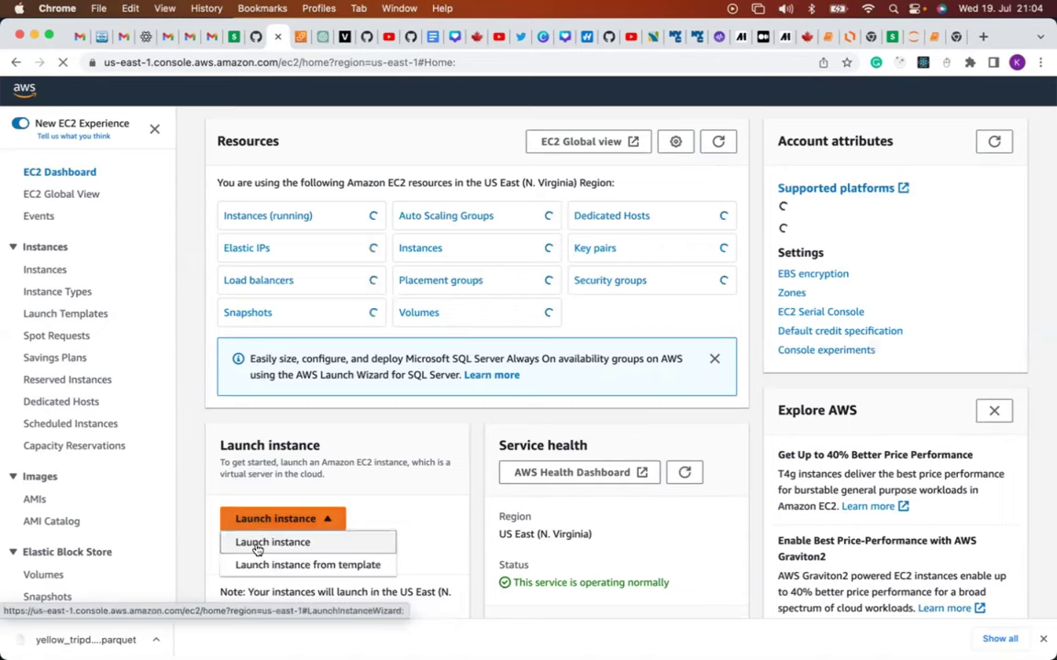
pyautogui.click(258, 545)
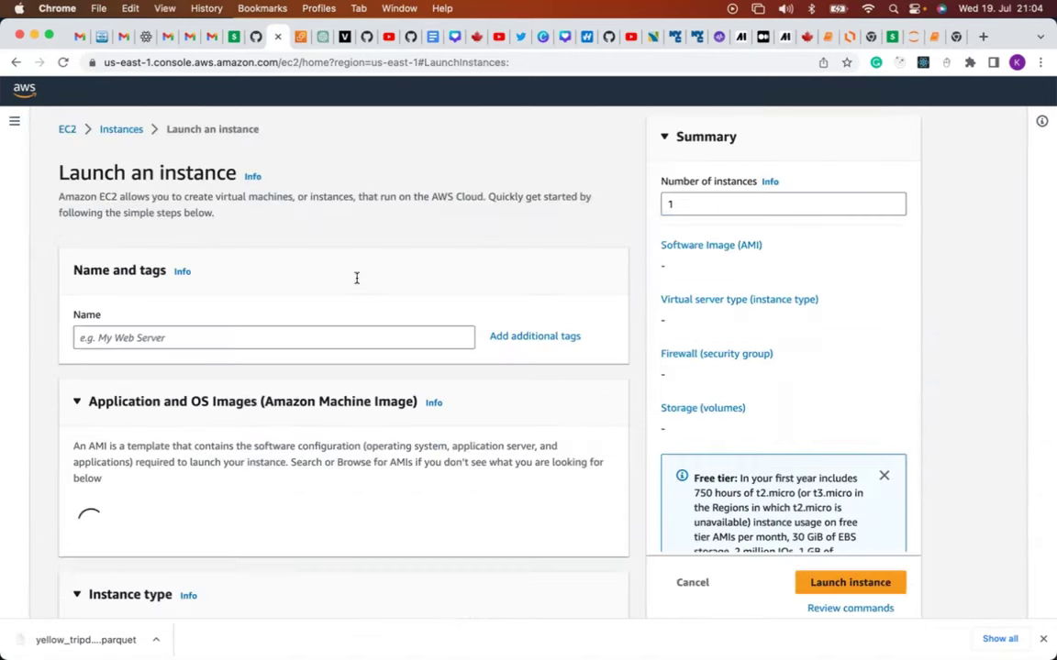
# Name the new instance mageproject.
pyautogui.scroll(-1, 357, 278)
pyautogui.scroll(-1, 339, 298)
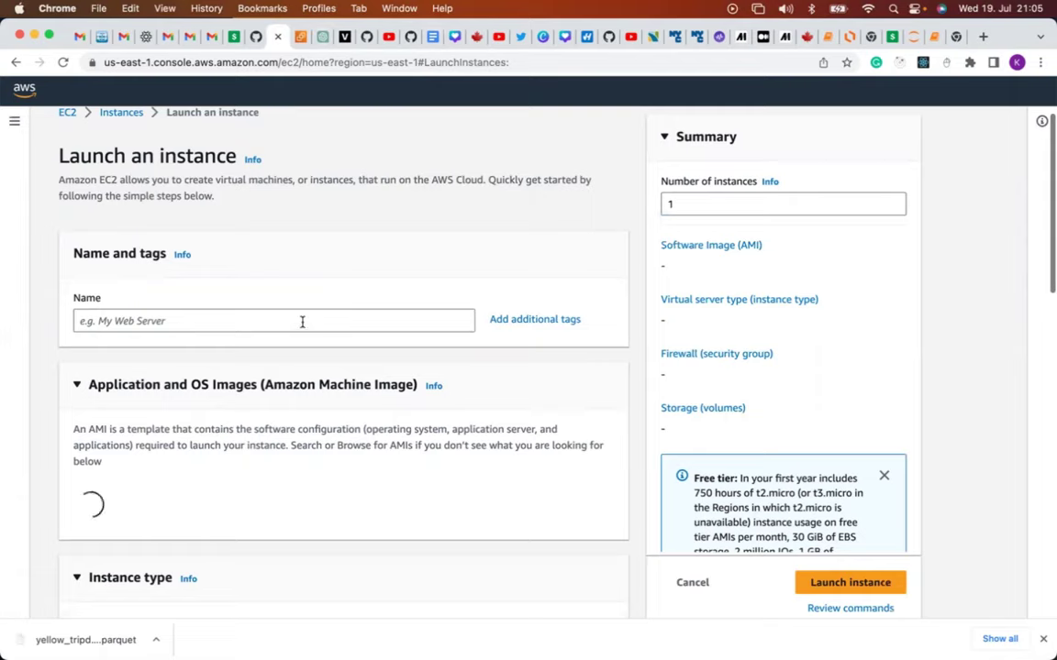
pyautogui.click(302, 322)
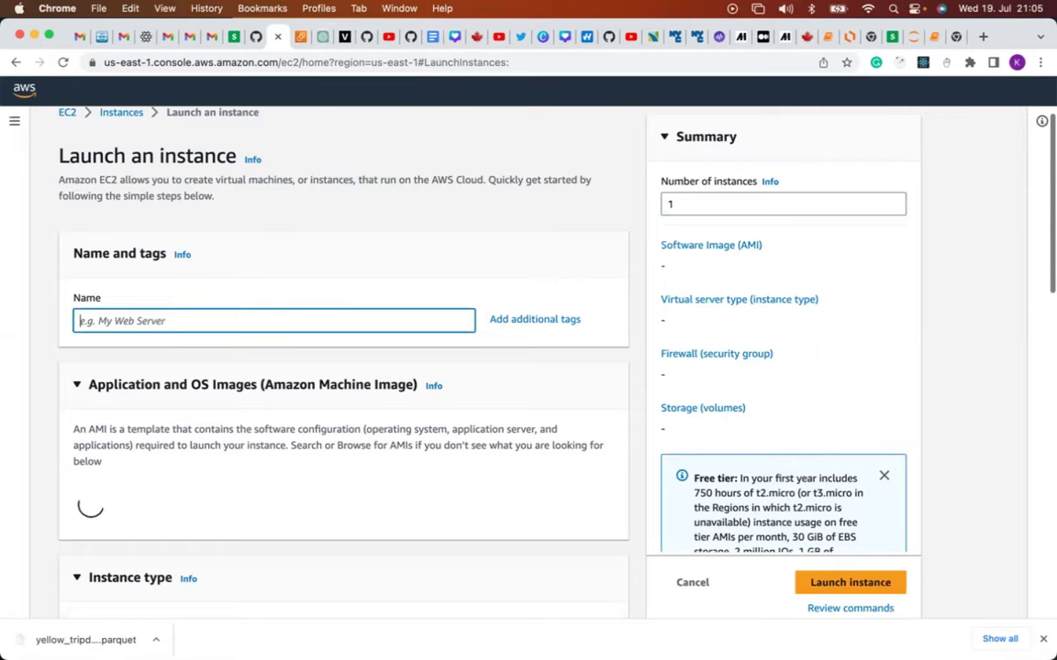
pyautogui.write('ma')
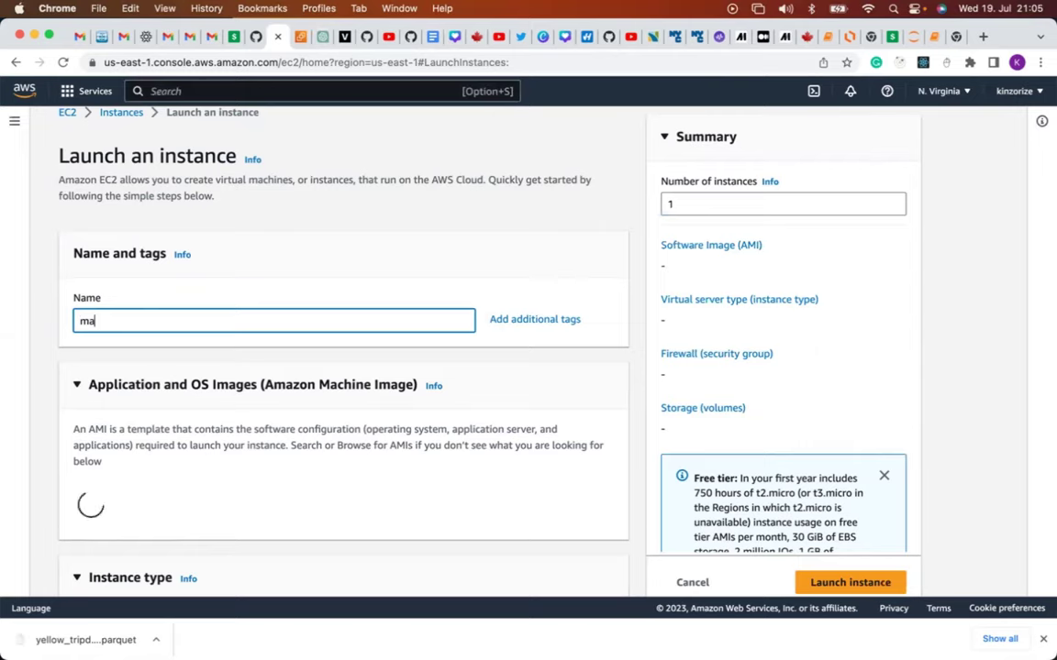
pyautogui.write('geproject')
# Select the Ubuntu Server 22.04 LTS image for the instance.
pyautogui.scroll(-3, 255, 449)
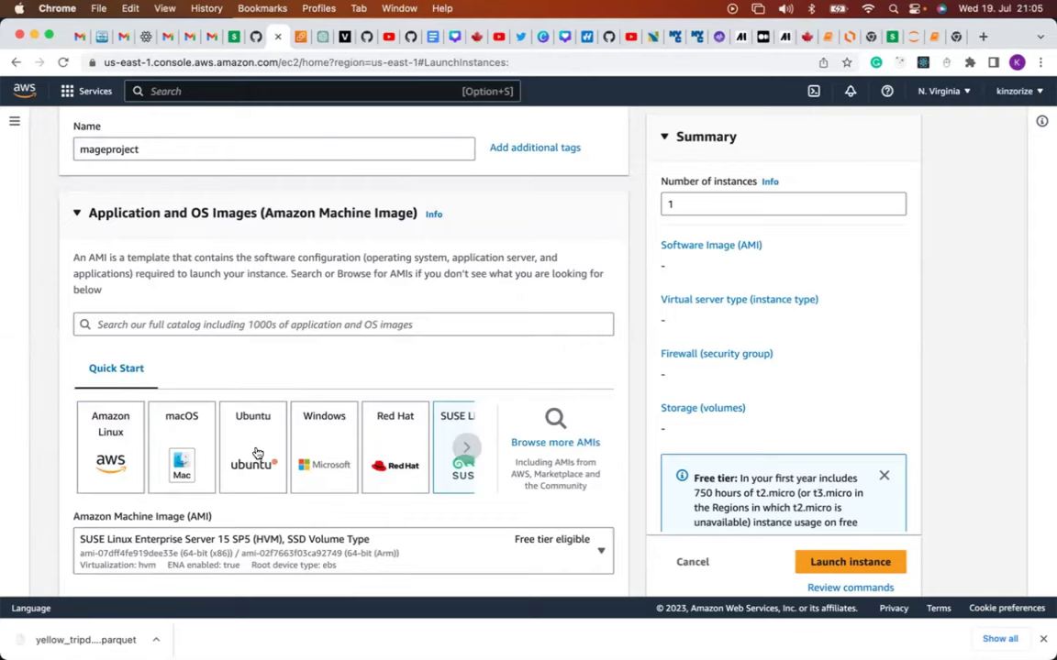
pyautogui.click(258, 453)
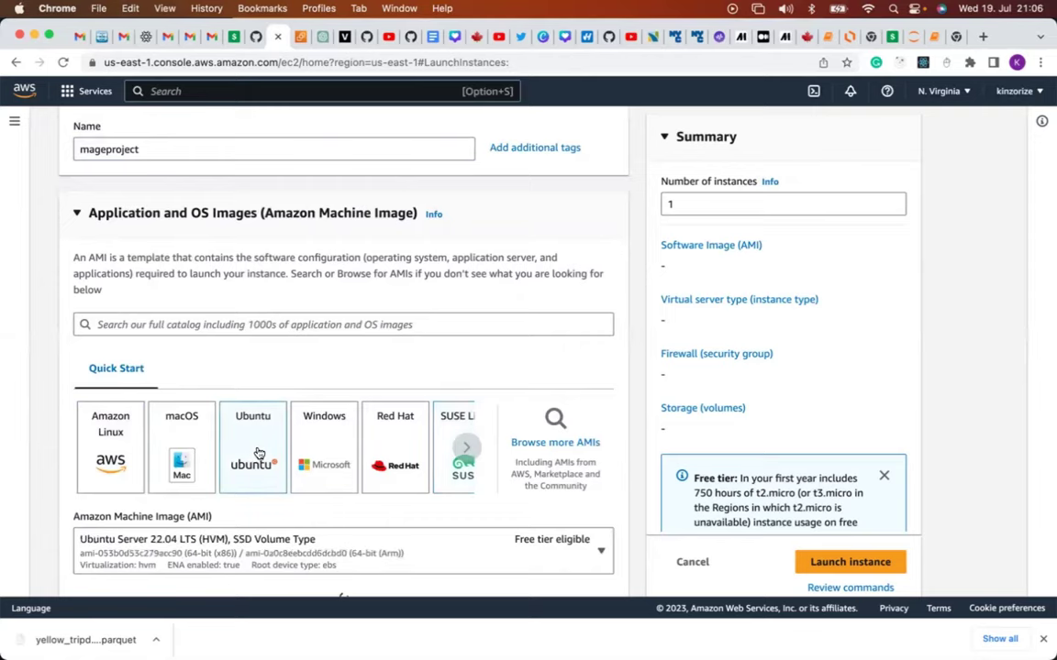
pyautogui.scroll(-2, 380, 450)
pyautogui.scroll(-5, 384, 456)
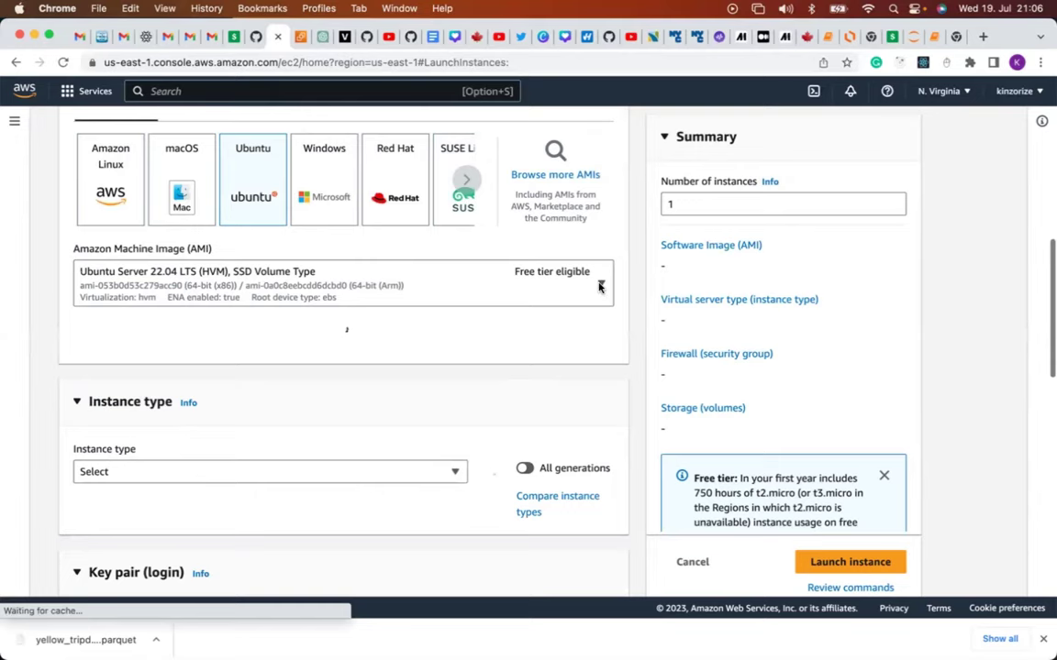
pyautogui.scroll(-5, 404, 344)
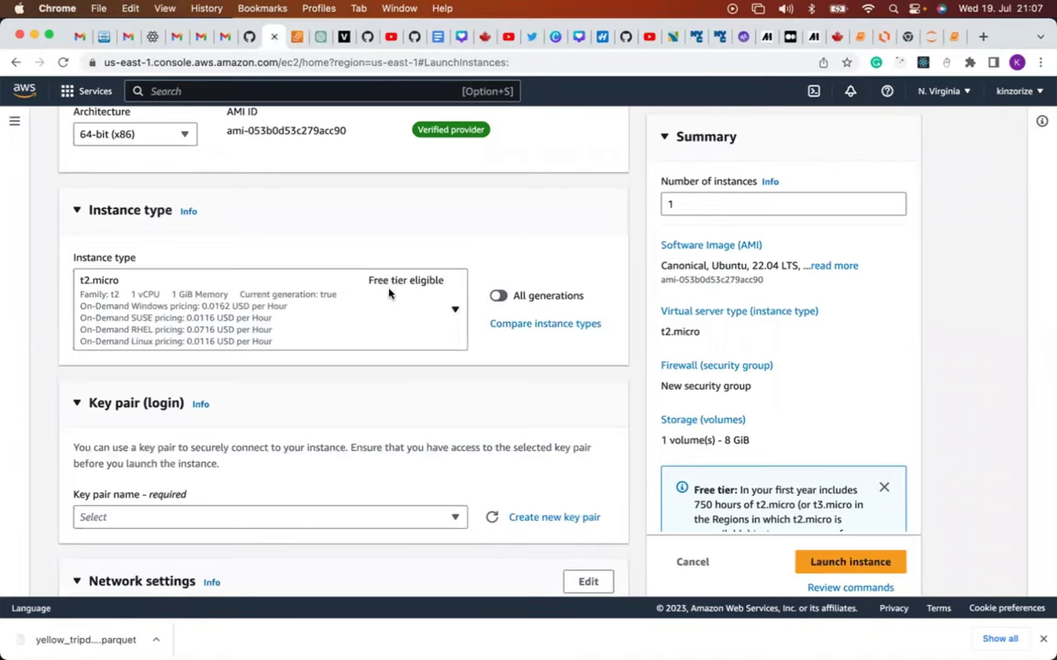
# Change the instance type from t2.micro to t2.xlarge (4 vCPU, 16 GiB memory).
pyautogui.click(454, 312)
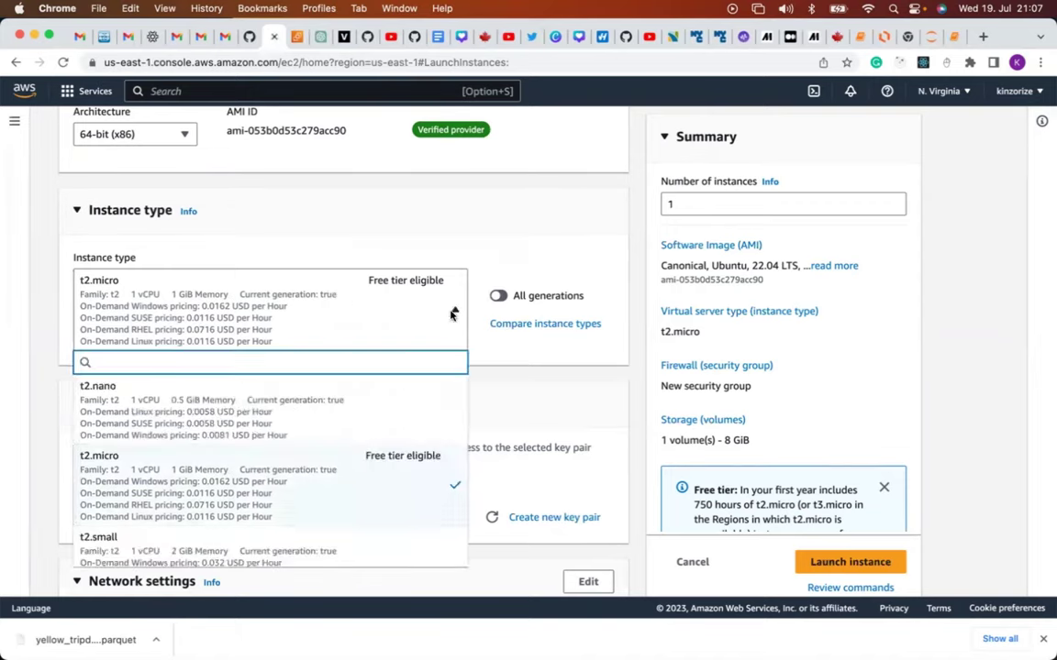
pyautogui.scroll(-3, 401, 408)
pyautogui.scroll(-5, 401, 410)
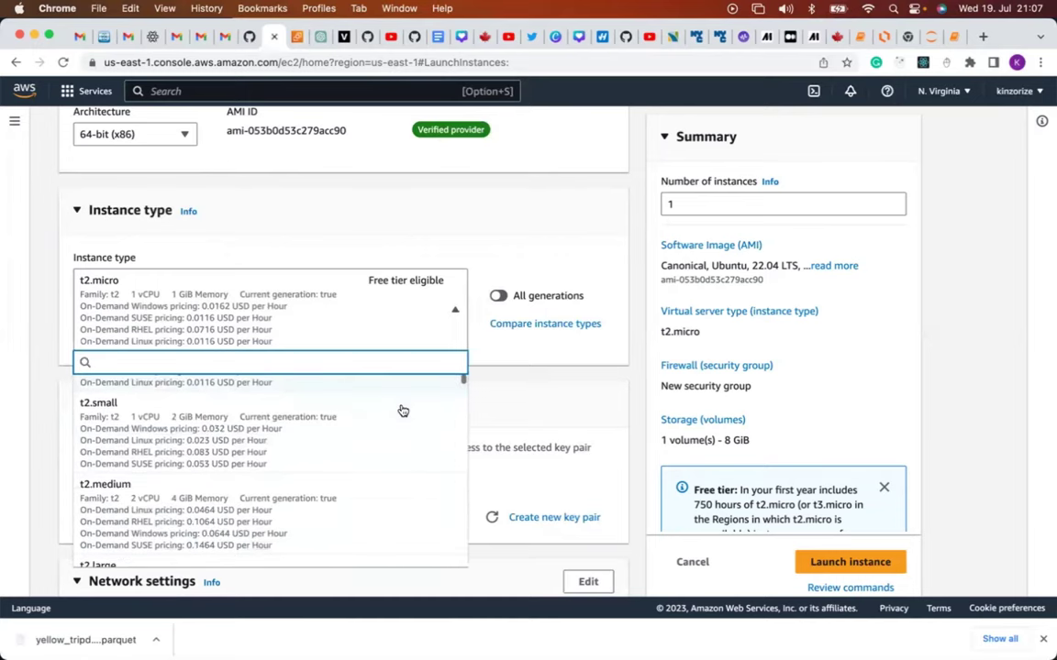
pyautogui.scroll(-1, 401, 410)
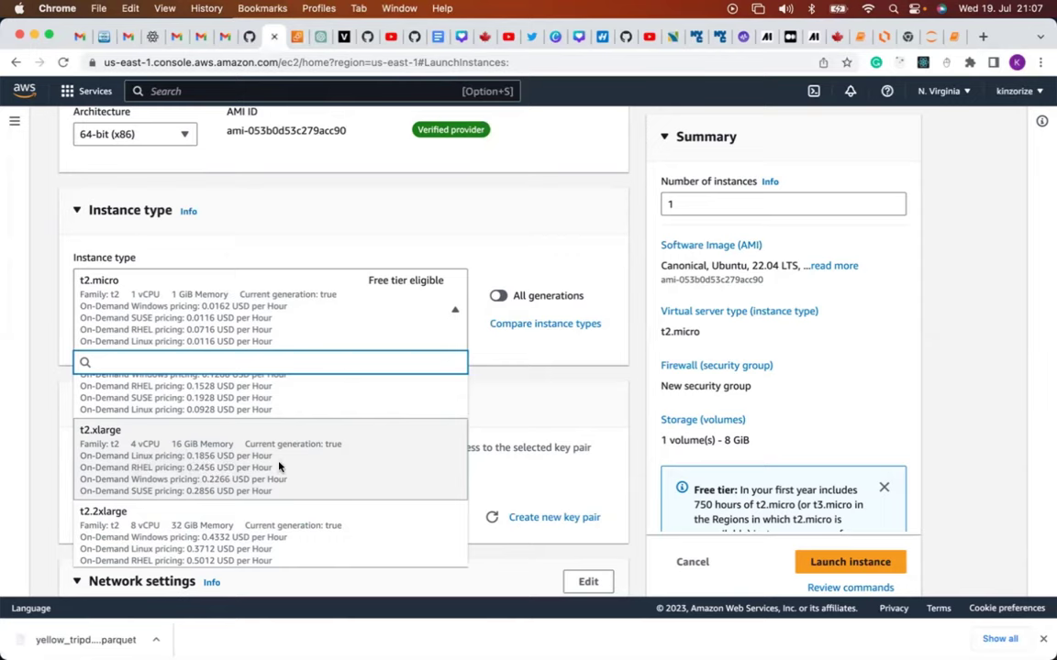
pyautogui.click(279, 468)
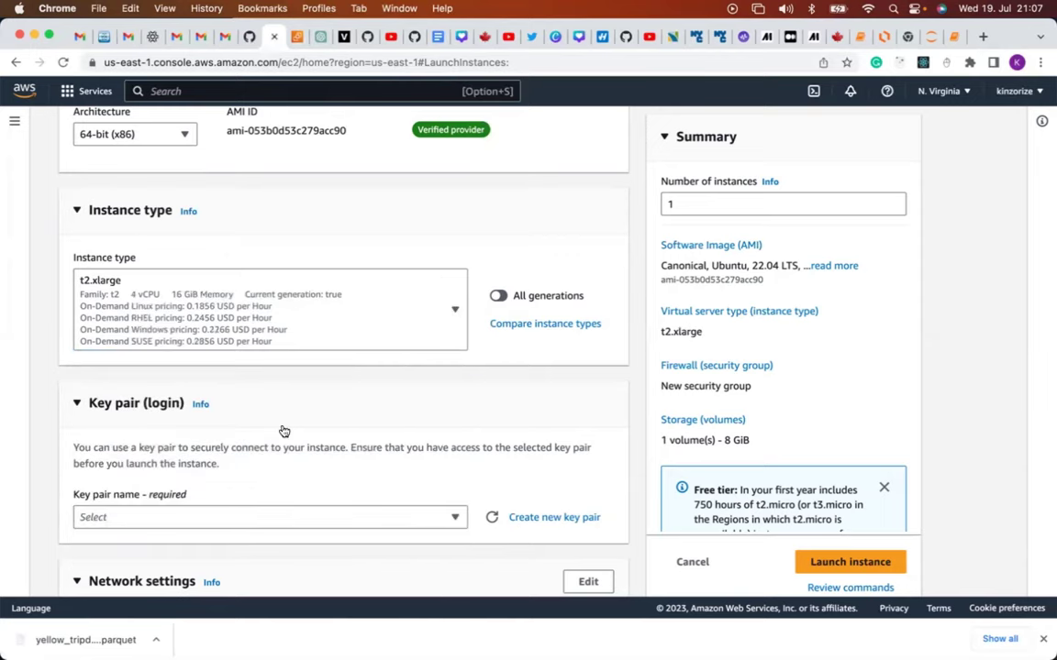
pyautogui.scroll(-5, 282, 431)
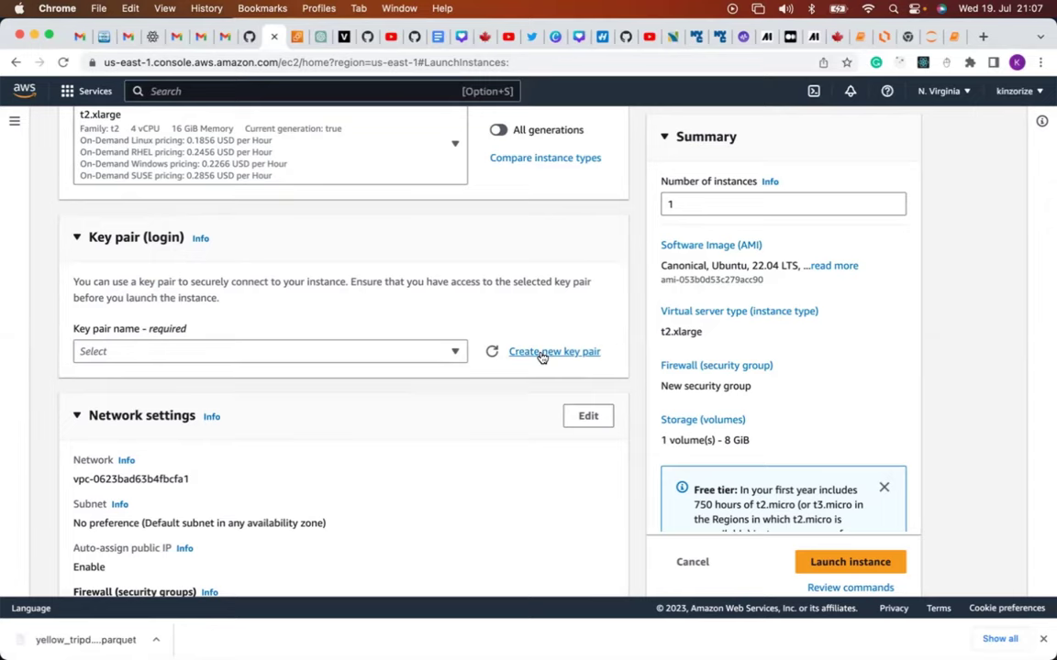
# Create an RSA .pem key pair named new_mage_project_connect for the instance.
pyautogui.click(542, 353)
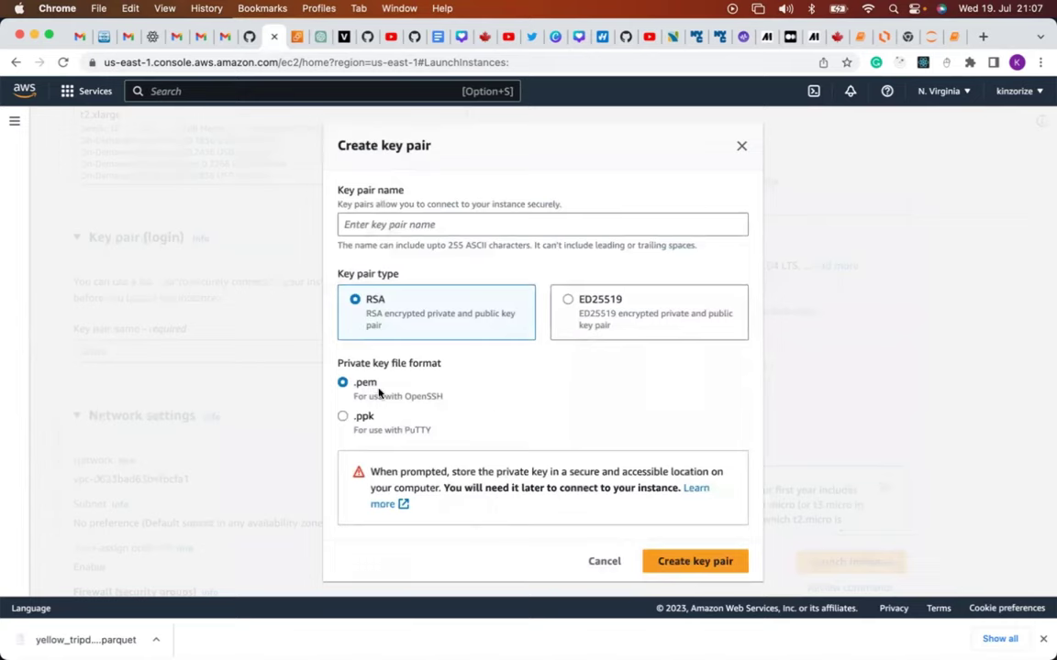
pyautogui.click(434, 217)
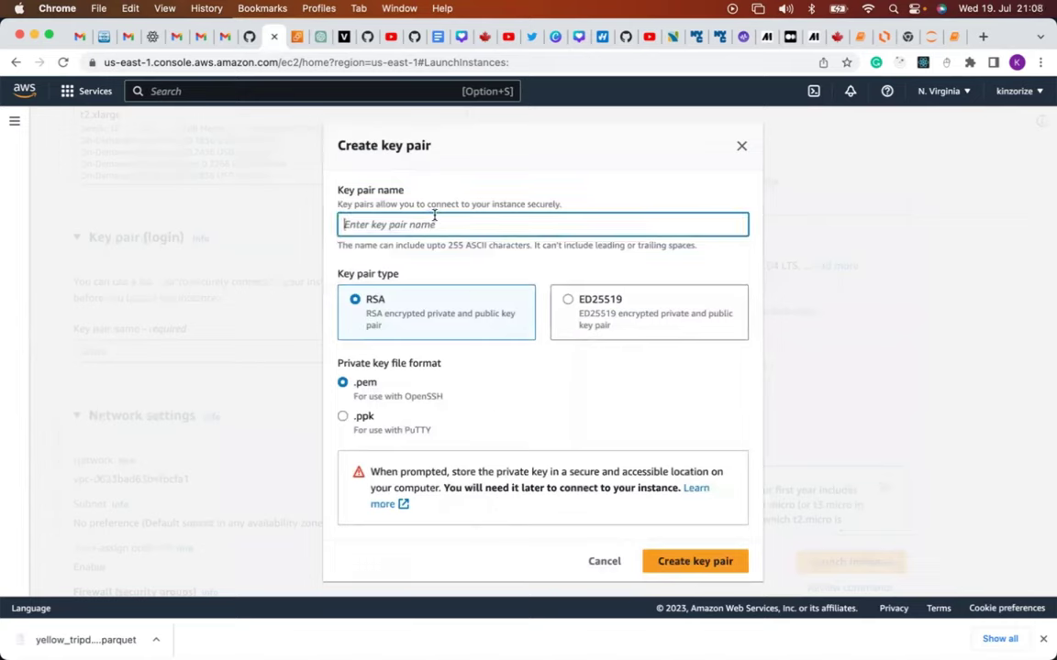
pyautogui.write('new')
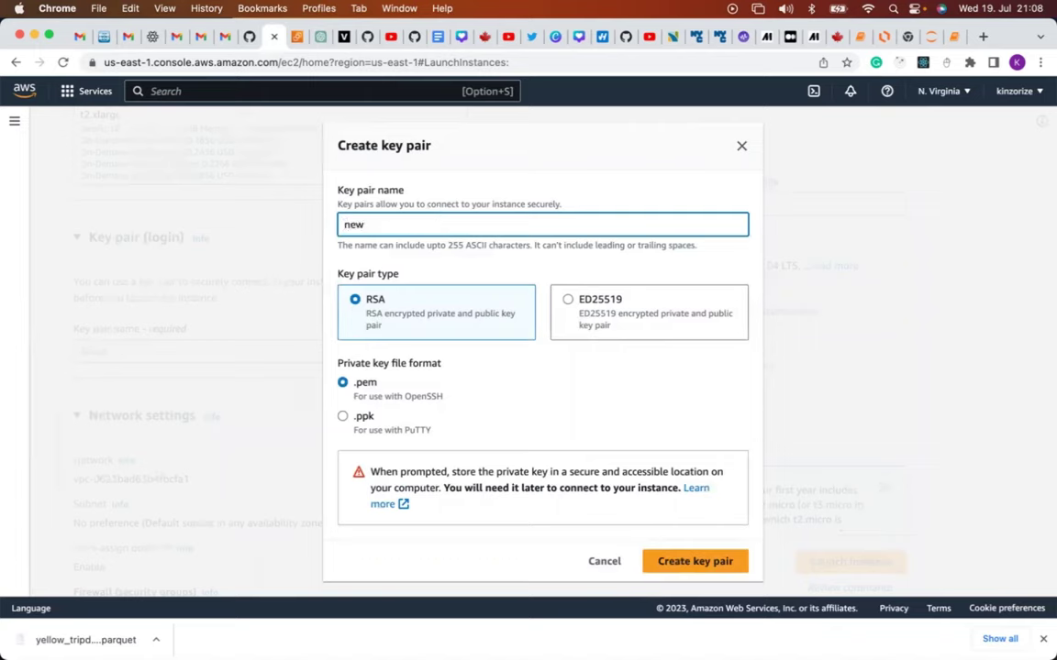
pyautogui.write('_mage_project_co')
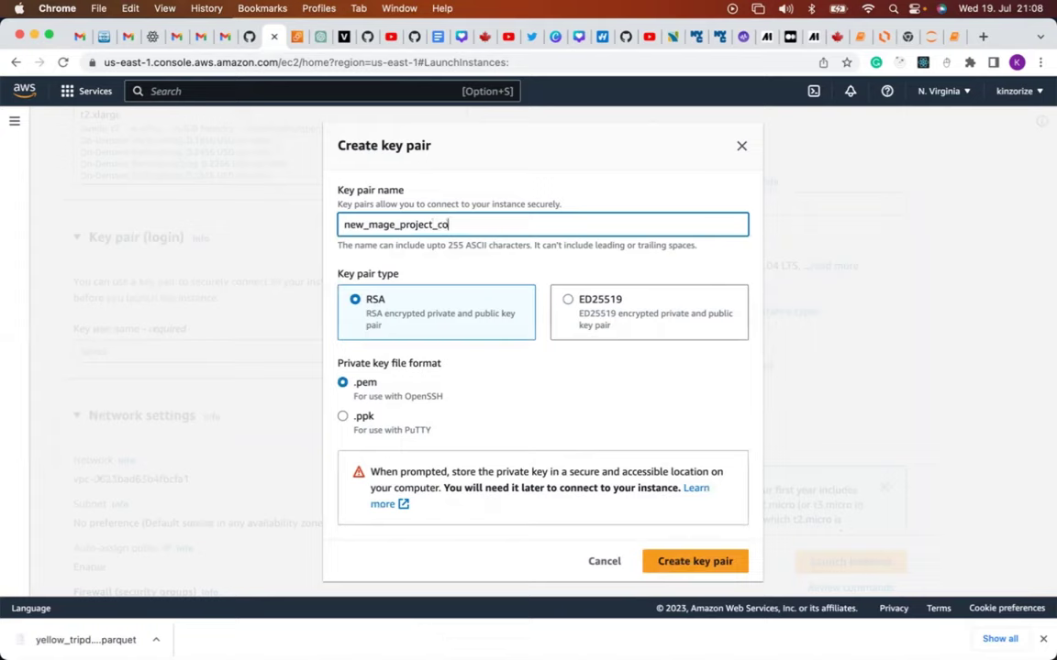
pyautogui.write('nnect')
pyautogui.click(676, 566)
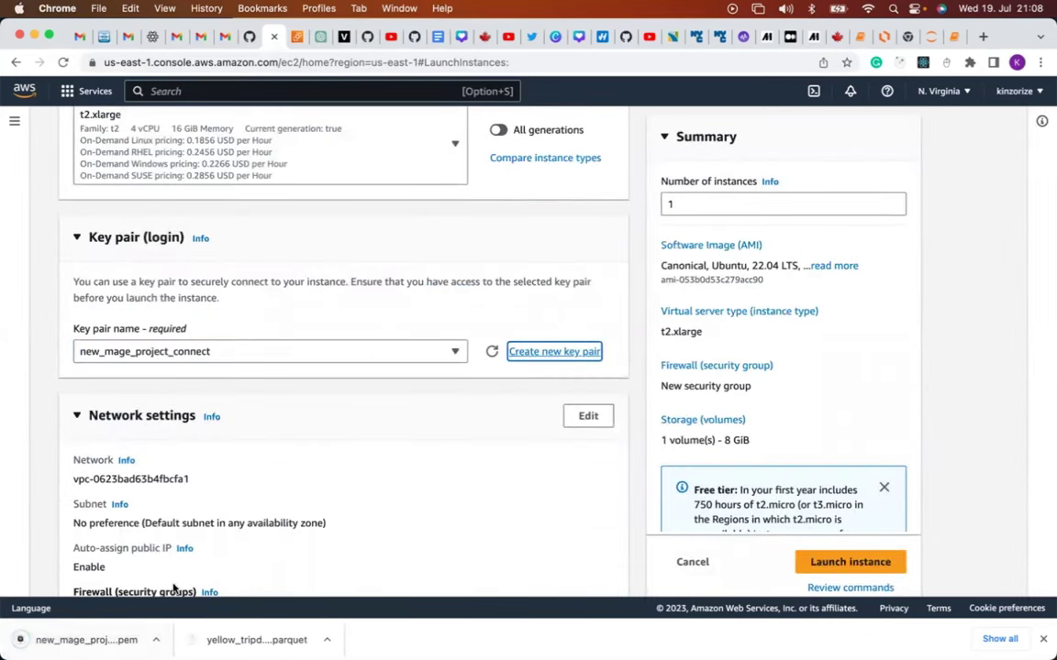
# Allow HTTPS and HTTP traffic from the internet in the network settings.
pyautogui.scroll(-1, 333, 490)
pyautogui.scroll(-4, 333, 491)
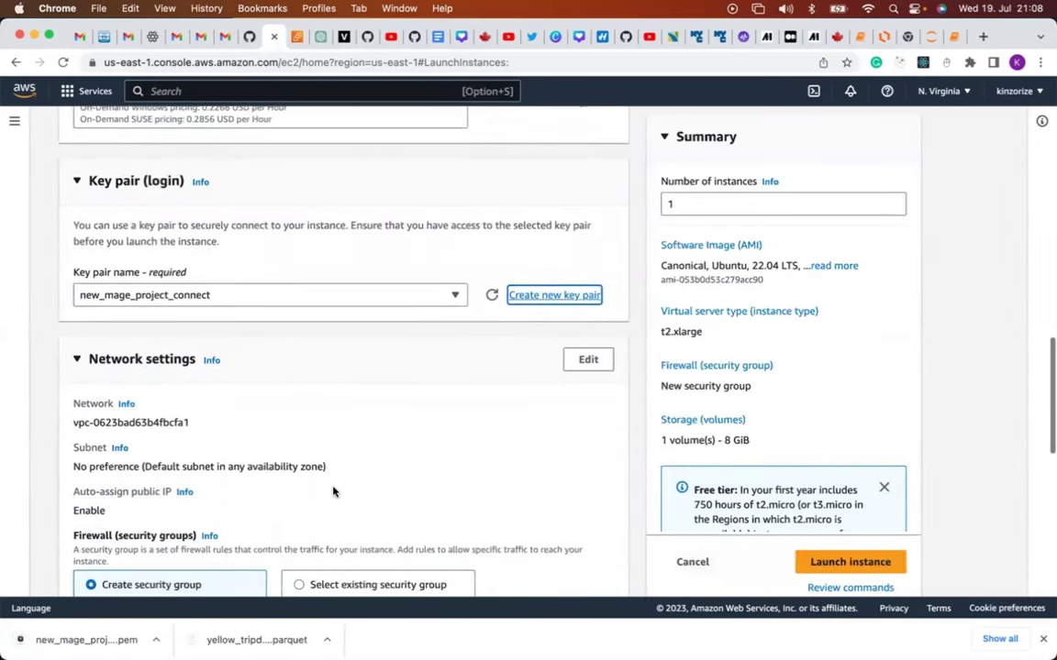
pyautogui.scroll(-5, 333, 491)
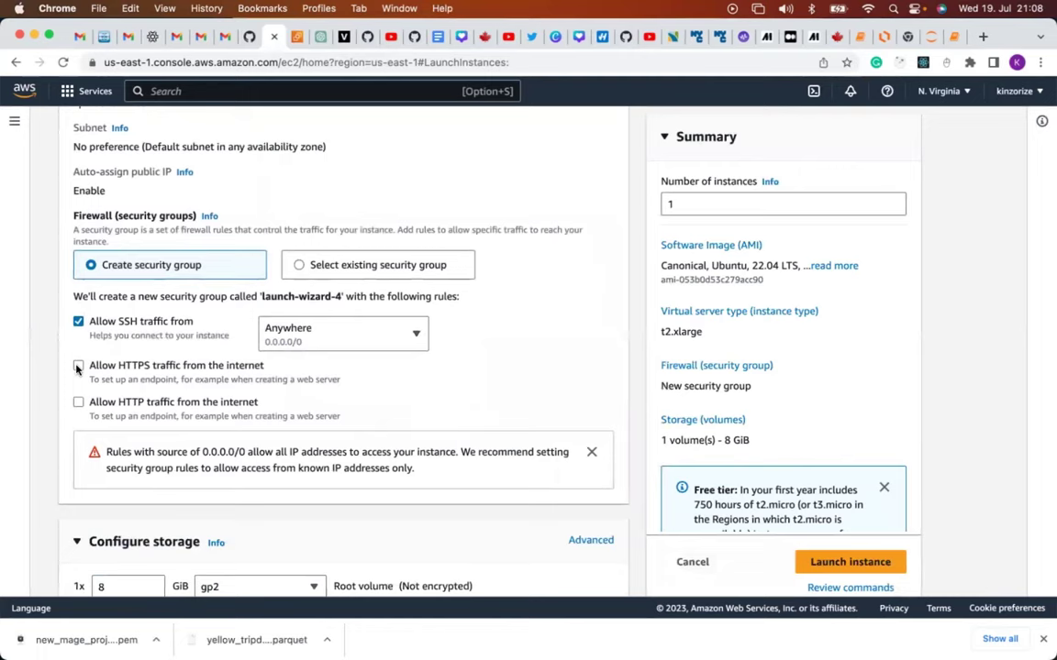
pyautogui.click(78, 366)
pyautogui.click(79, 403)
# Launch the instance and switch to the EC2 Instances list.
pyautogui.scroll(-1, 330, 406)
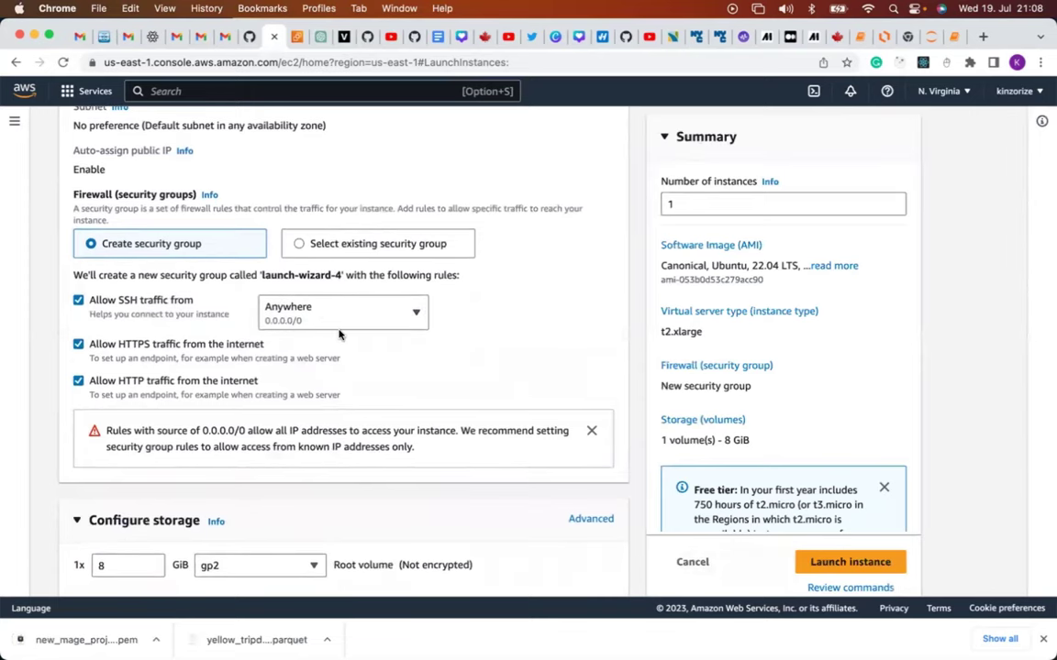
pyautogui.scroll(-5, 340, 335)
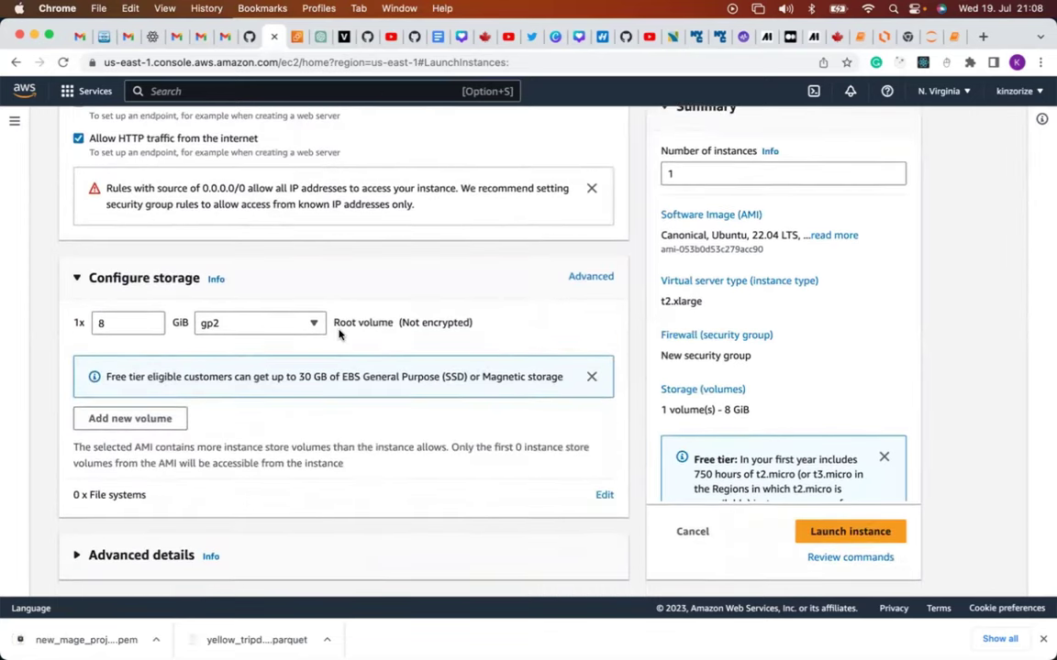
pyautogui.scroll(2, 545, 443)
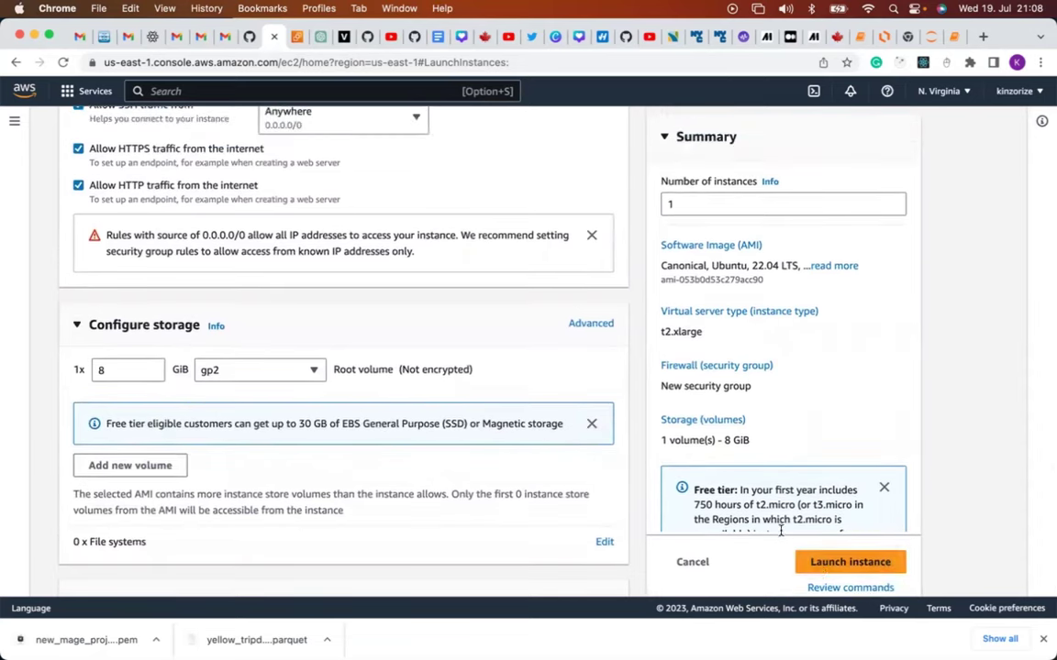
pyautogui.click(823, 562)
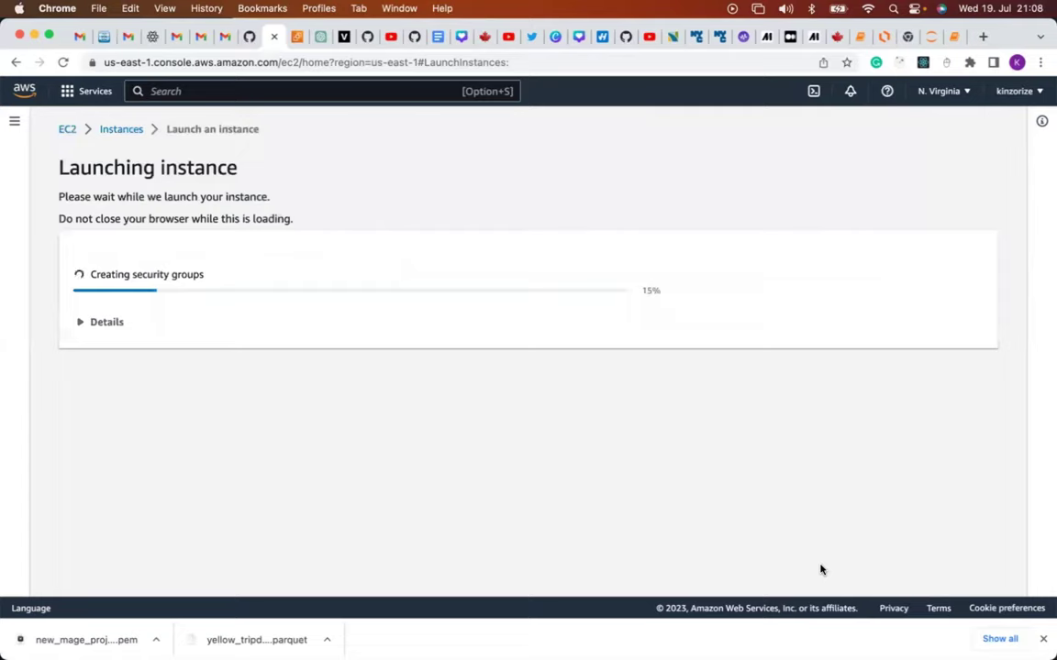
pyautogui.click(270, 89)
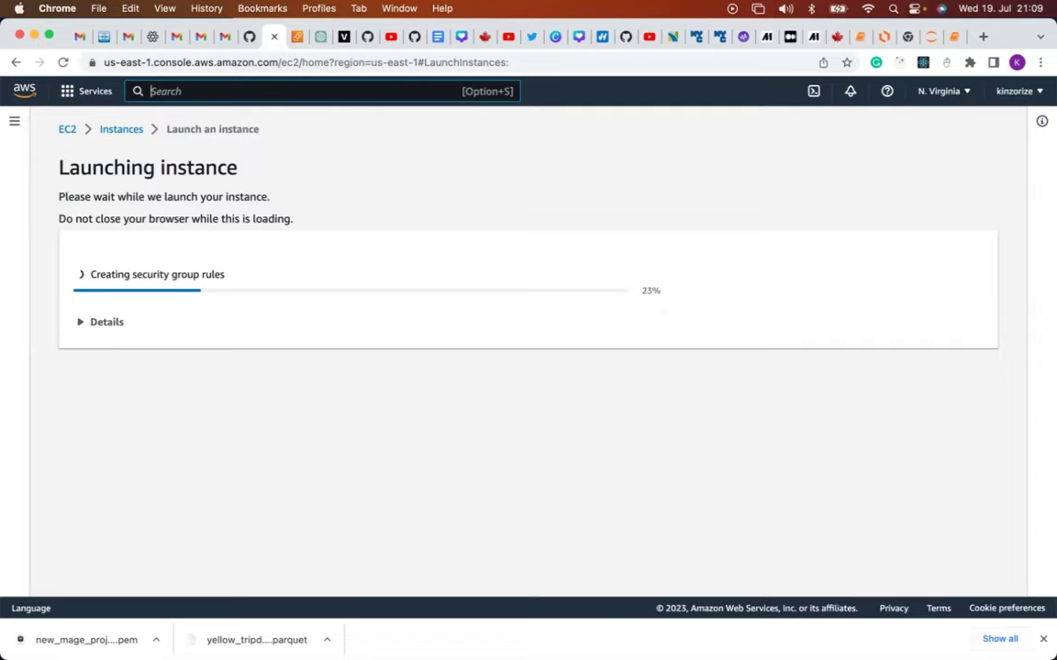
pyautogui.click(296, 39)
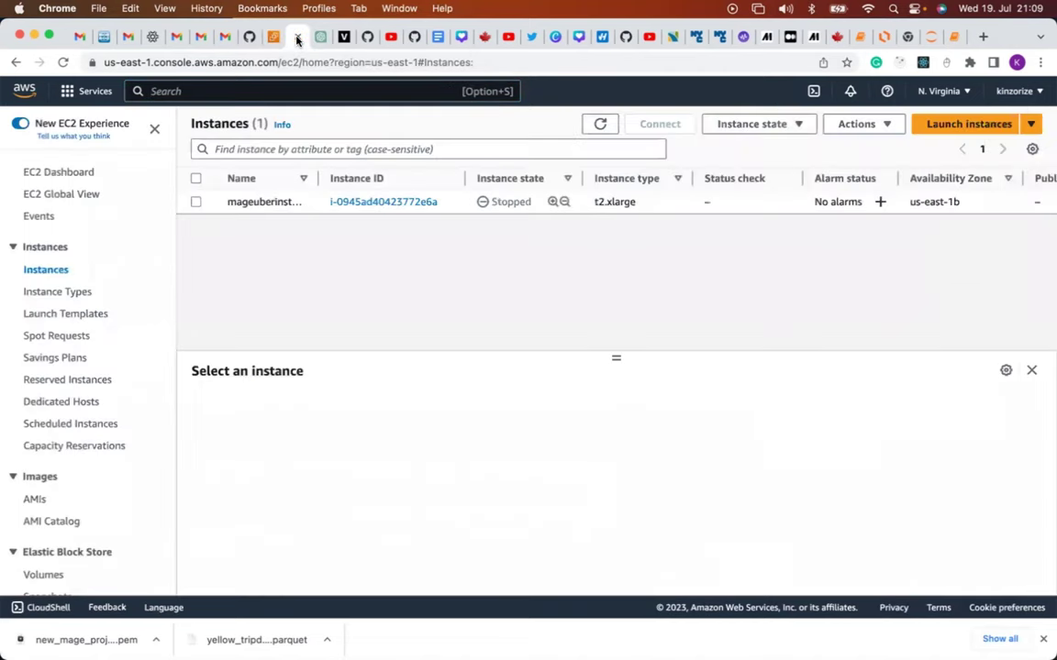
# Check the magetaxiproject2023 bucket in S3, then return to the EC2 Instances list.
pyautogui.click(303, 90)
pyautogui.write('s3')
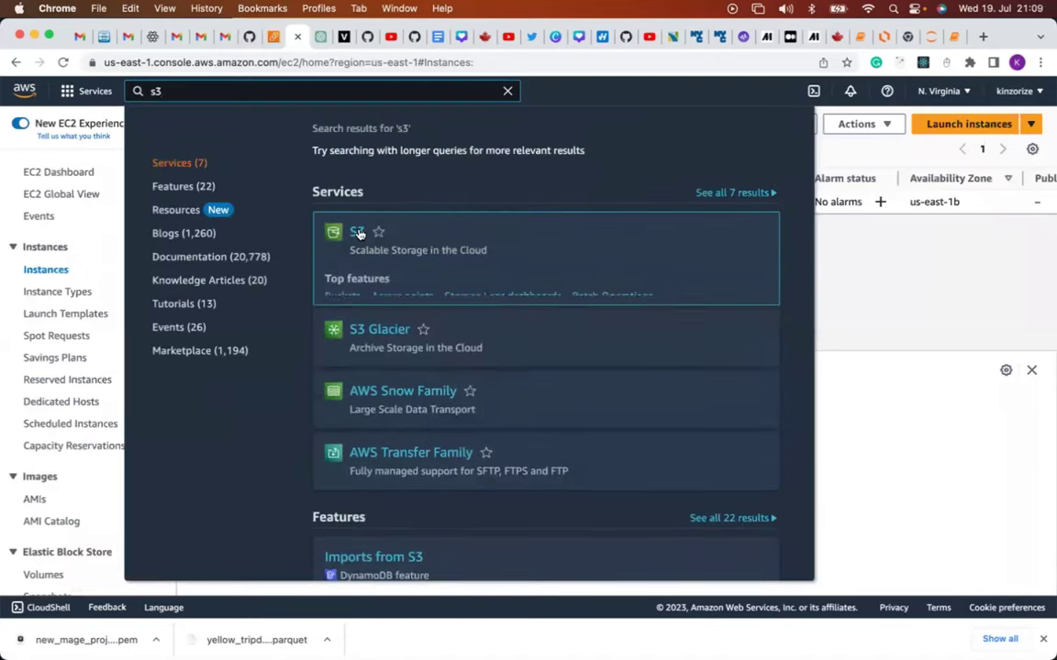
pyautogui.click(357, 232)
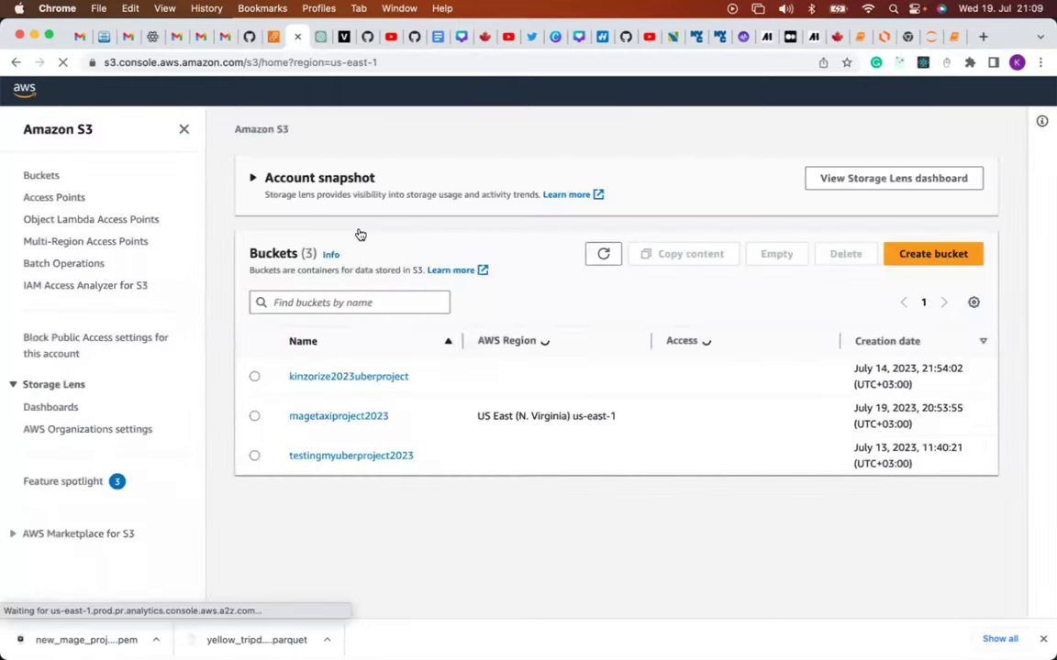
pyautogui.click(334, 420)
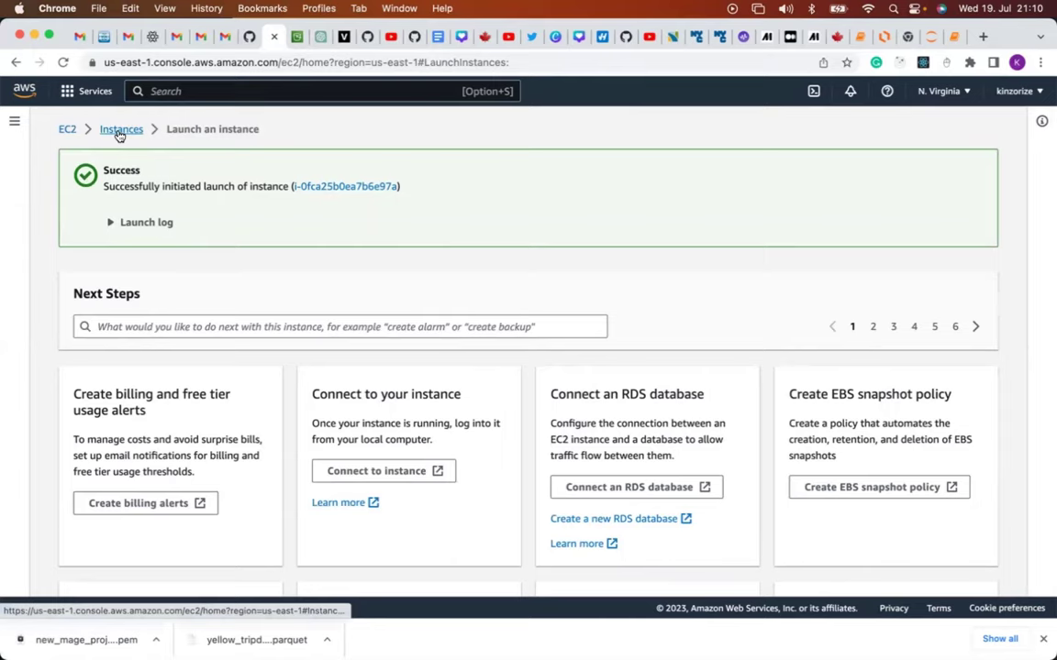
pyautogui.click(119, 134)
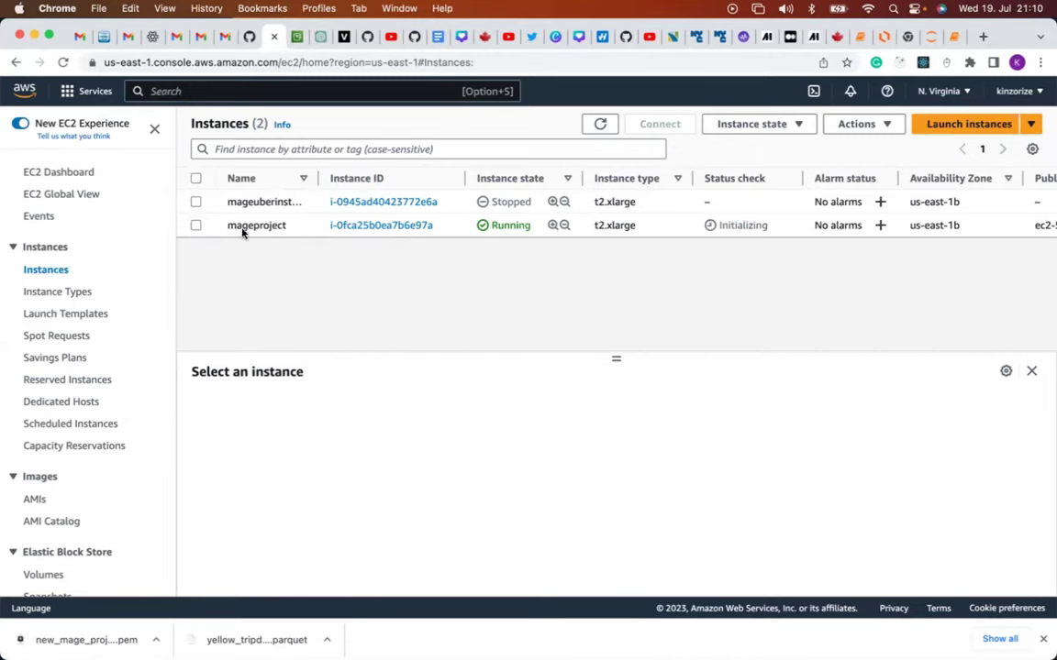
# Select the mageproject instance and scroll its Details tab to find the public IPv4 address.
pyautogui.click(195, 226)
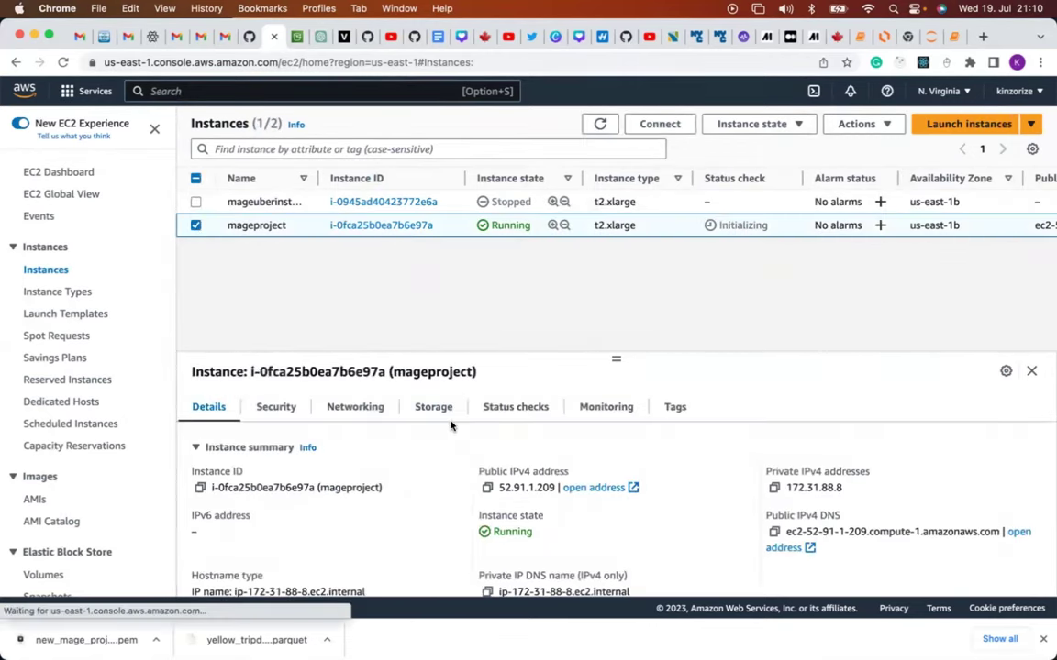
pyautogui.scroll(-1, 451, 424)
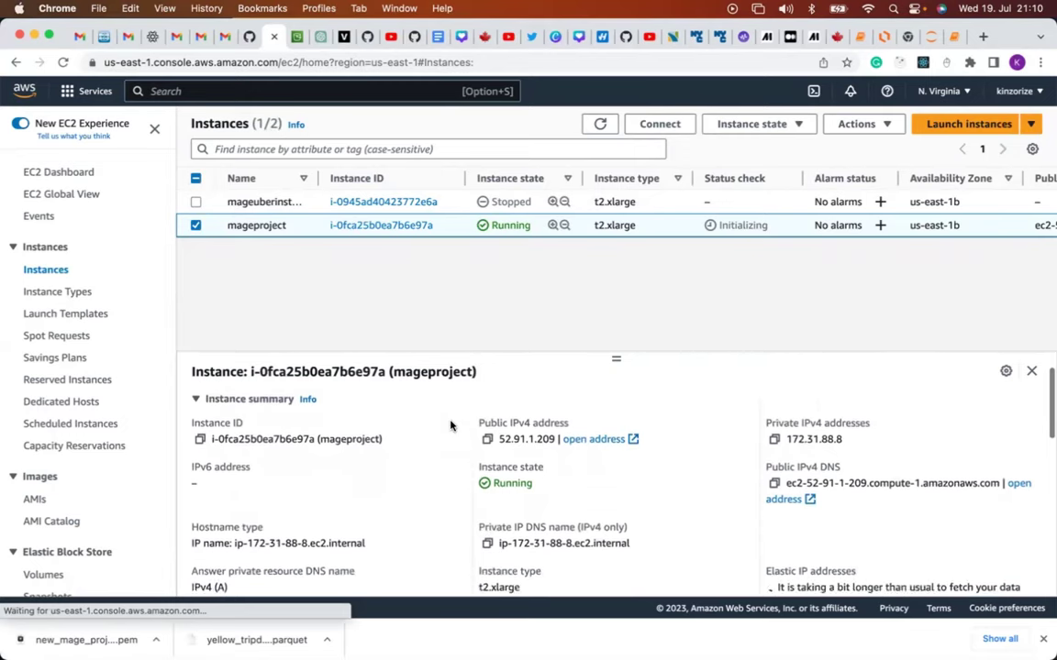
pyautogui.scroll(-4, 451, 425)
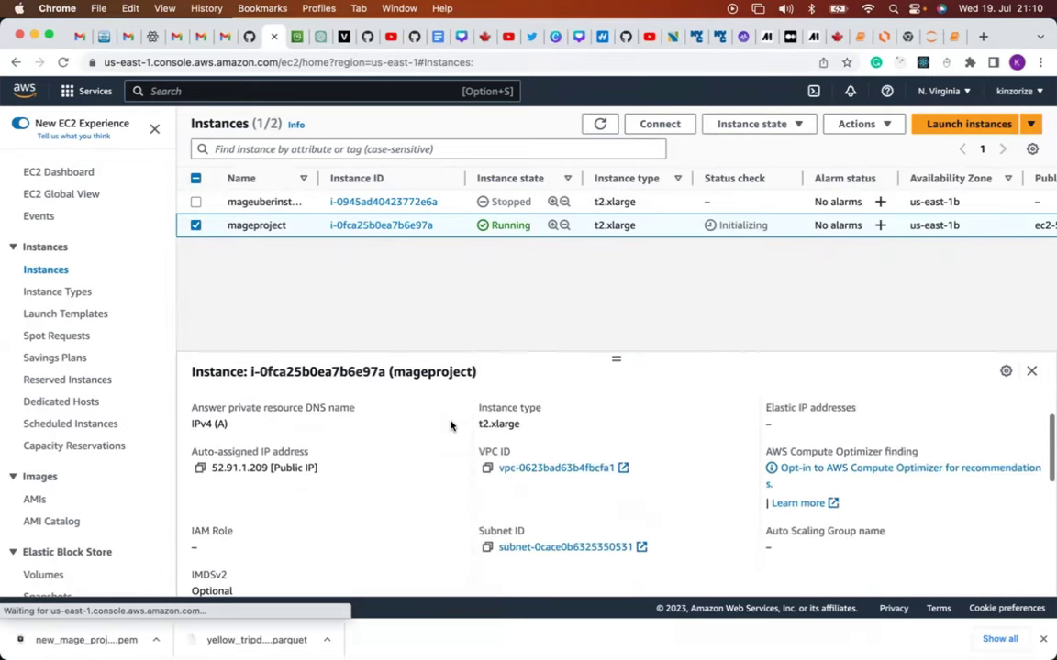
pyautogui.scroll(-5, 451, 425)
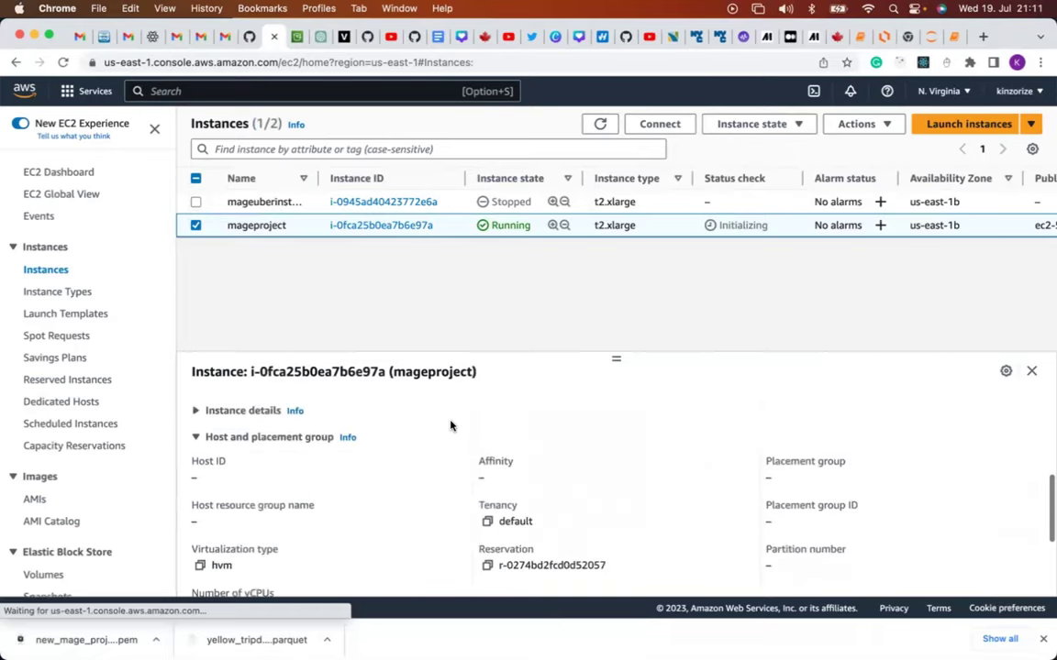
pyautogui.scroll(-5, 450, 424)
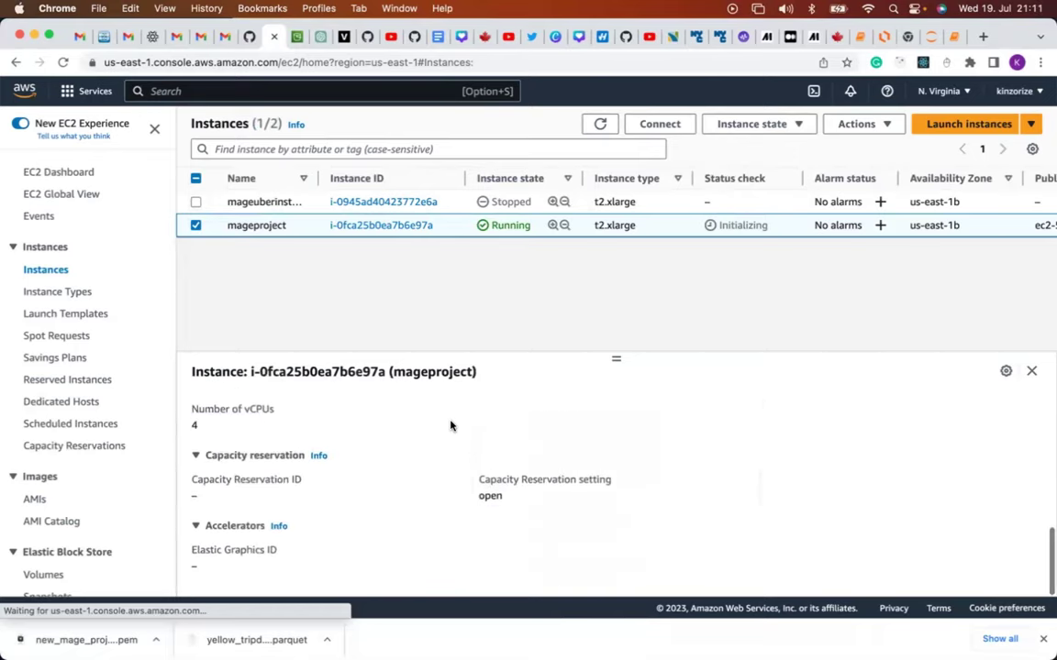
pyautogui.scroll(5, 451, 425)
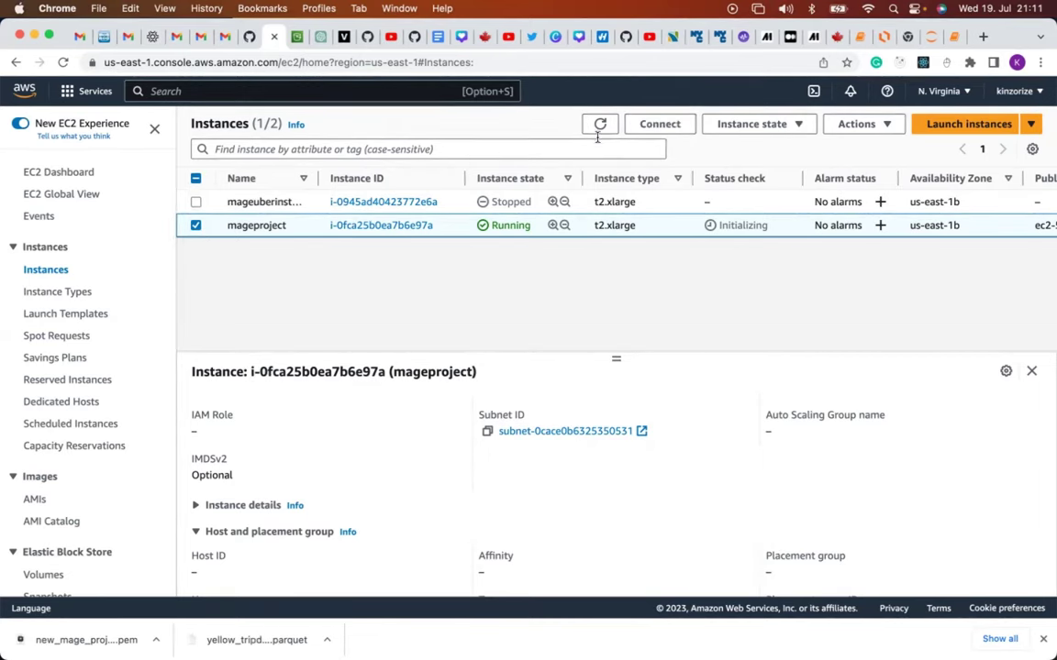
# Show the SSH client connection instructions for mageproject and open a new Terminal window.
pyautogui.click(658, 128)
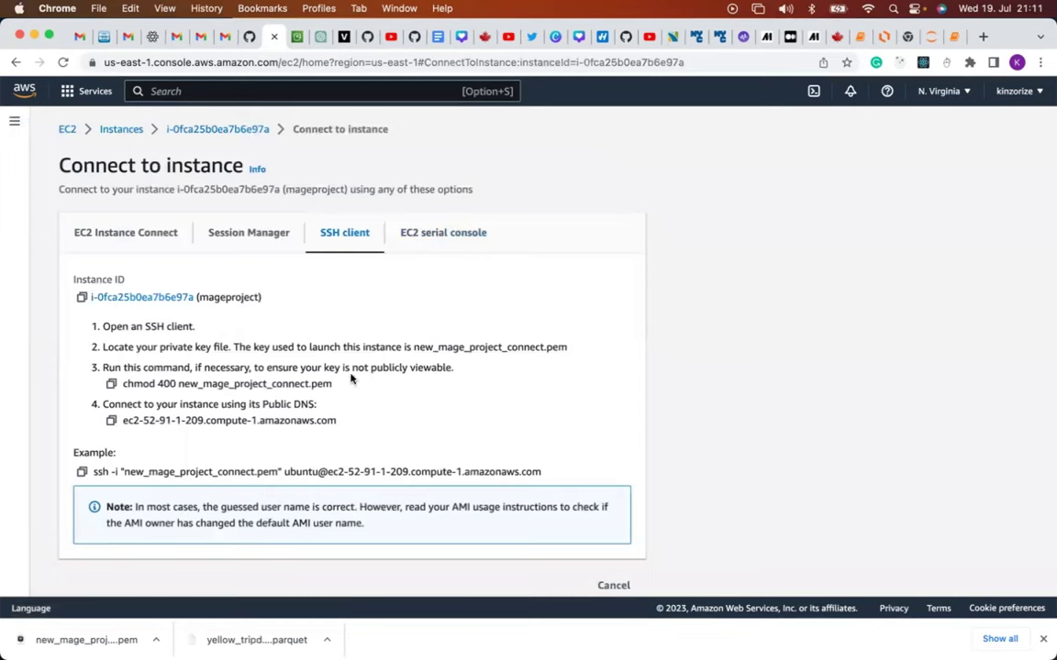
pyautogui.moveTo(351, 647)
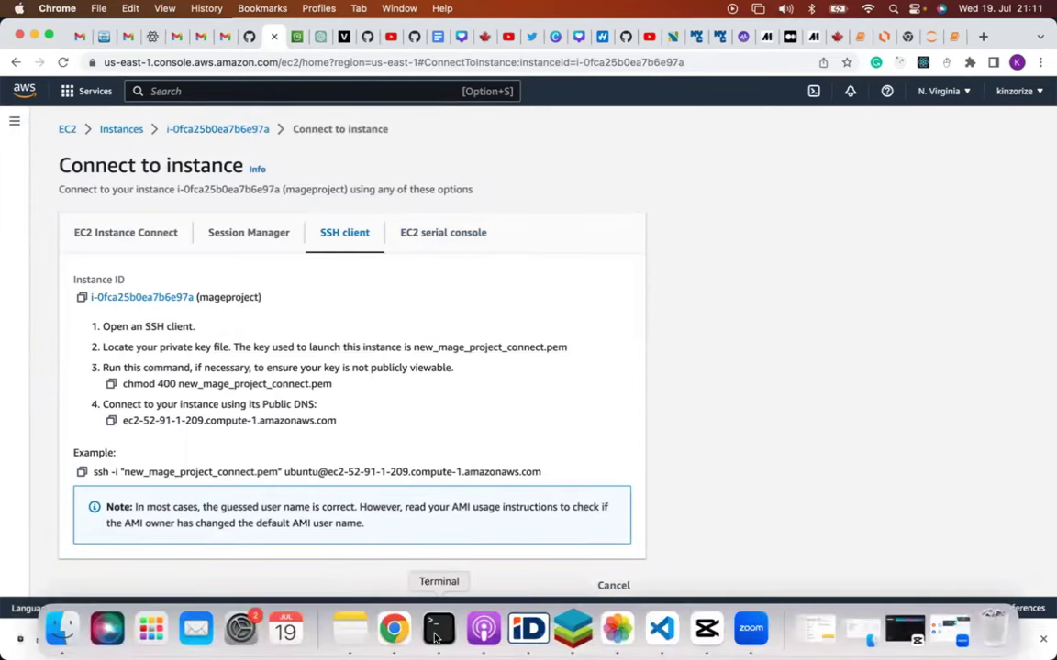
pyautogui.click(438, 630)
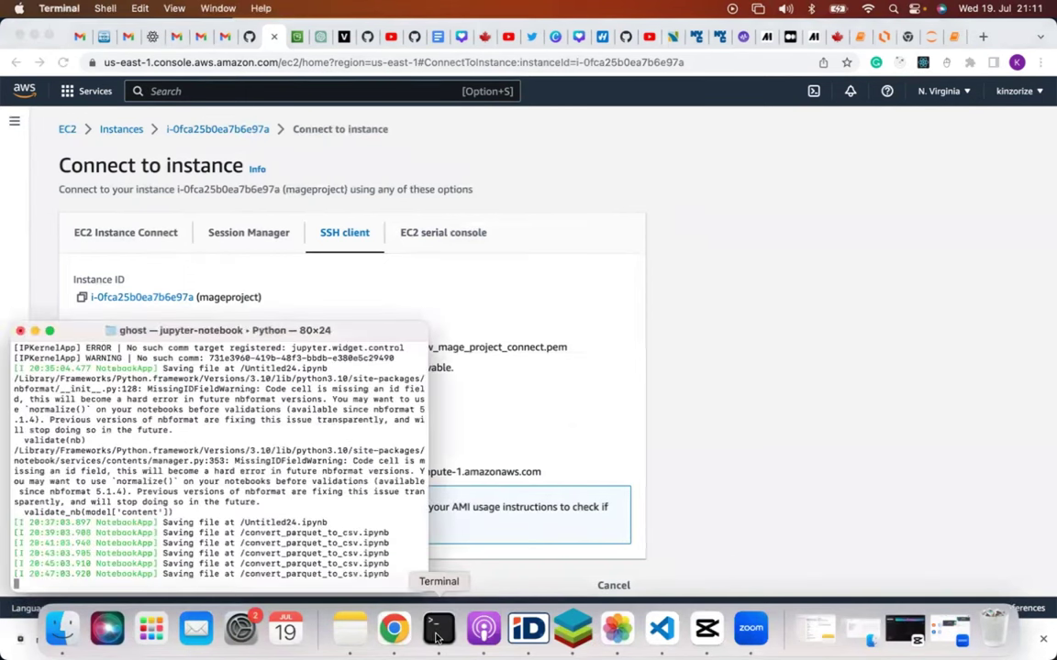
pyautogui.rightClick(438, 629)
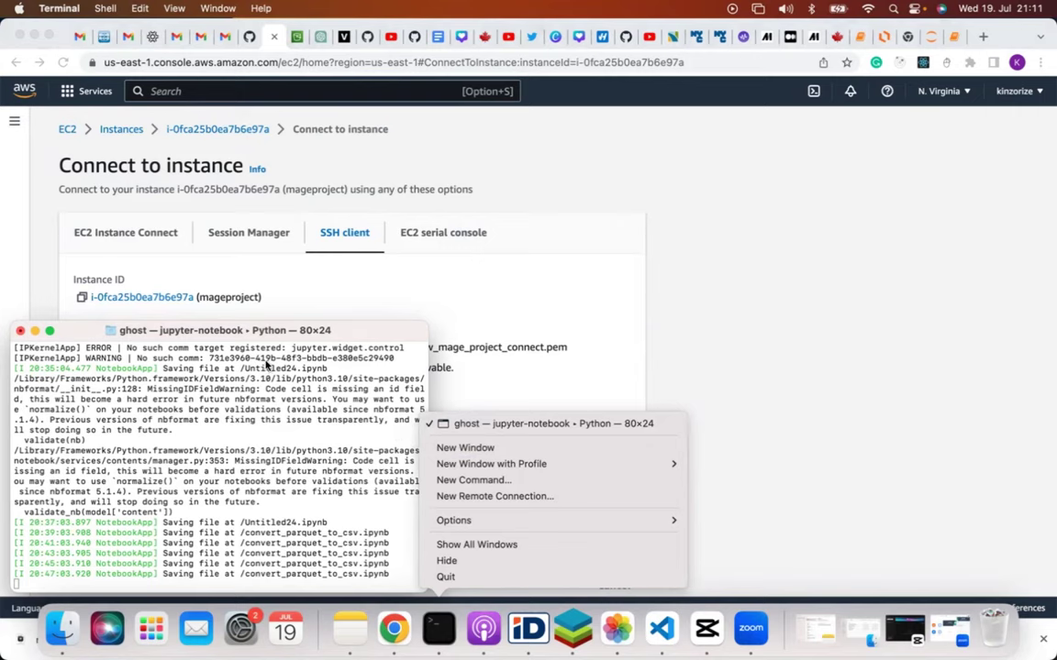
pyautogui.click(468, 449)
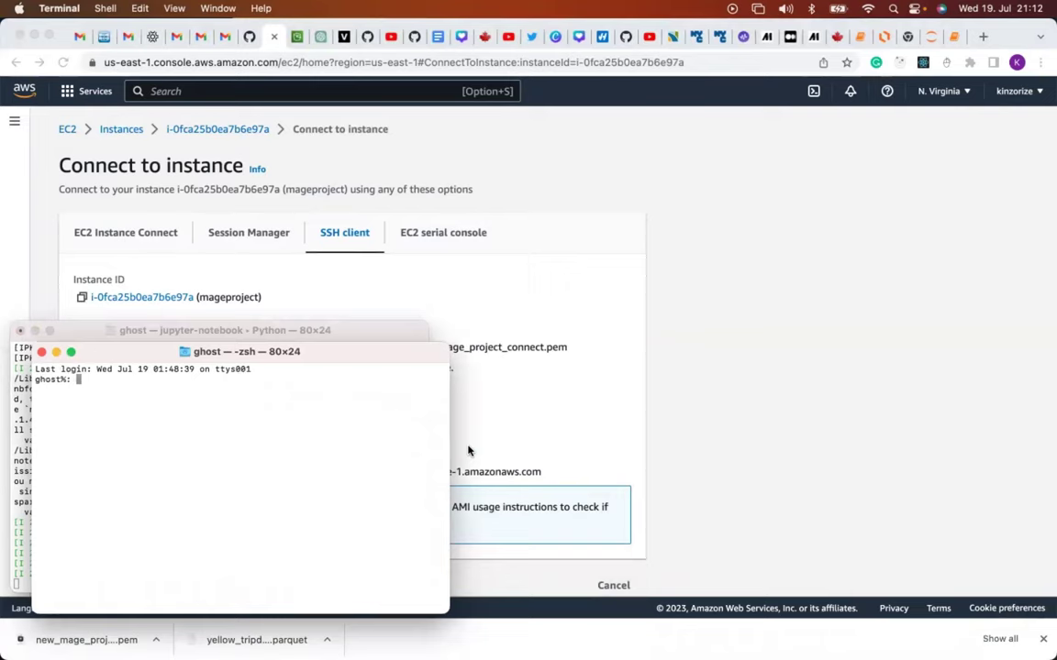
# In Downloads, run chmod 400 on new_mage_project_connect.pem, copied from the SSH client tab.
pyautogui.write('c')
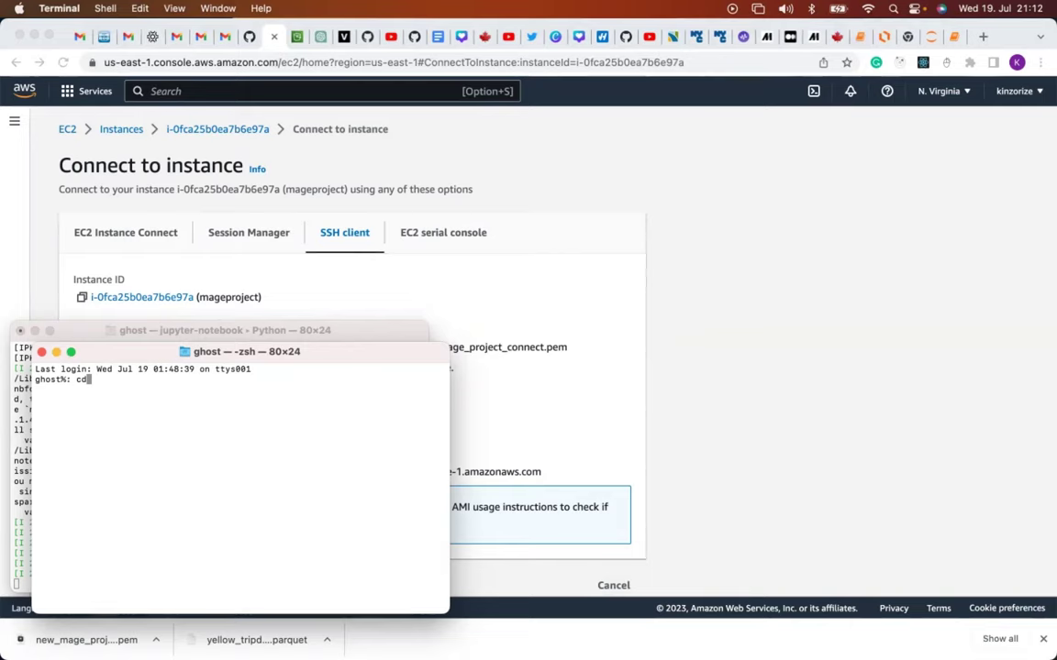
pyautogui.write('D')
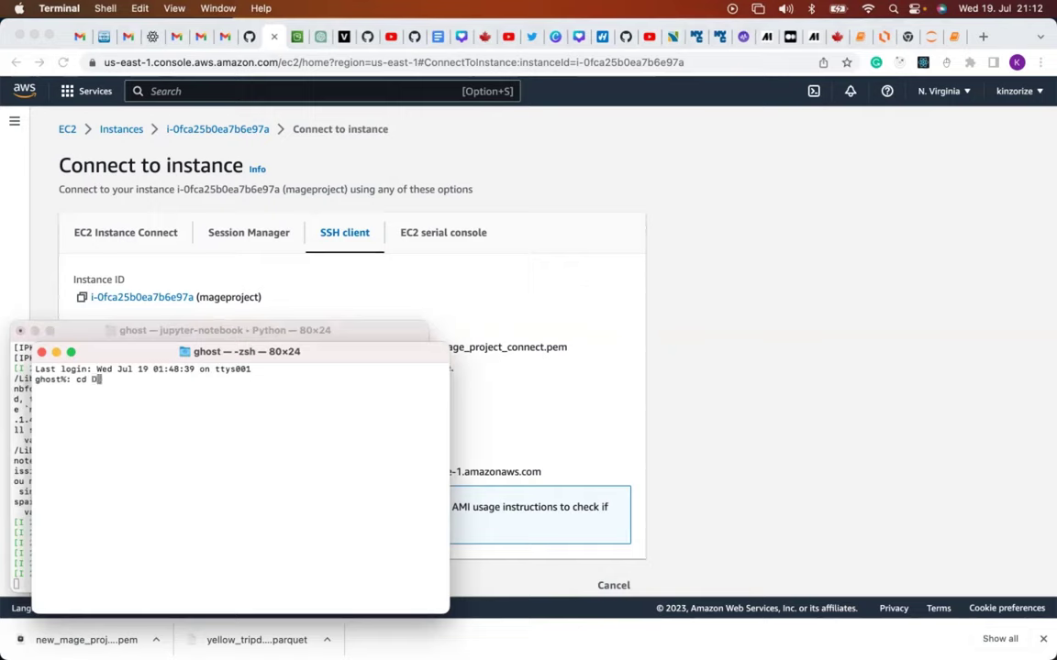
pyautogui.write('ownloads')
pyautogui.press('Return')
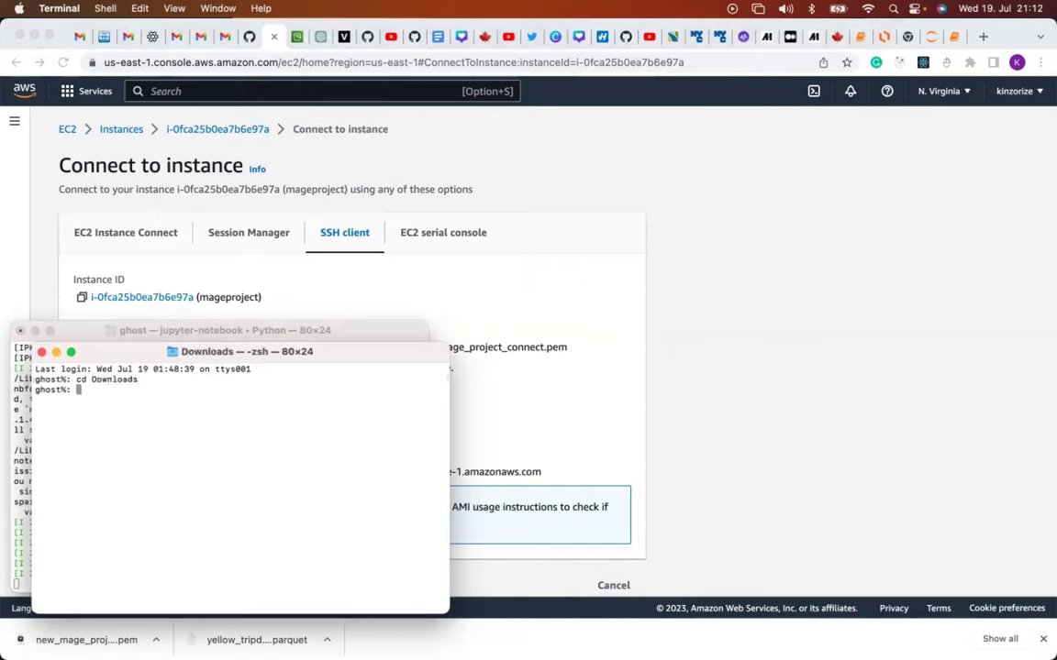
pyautogui.click(608, 281)
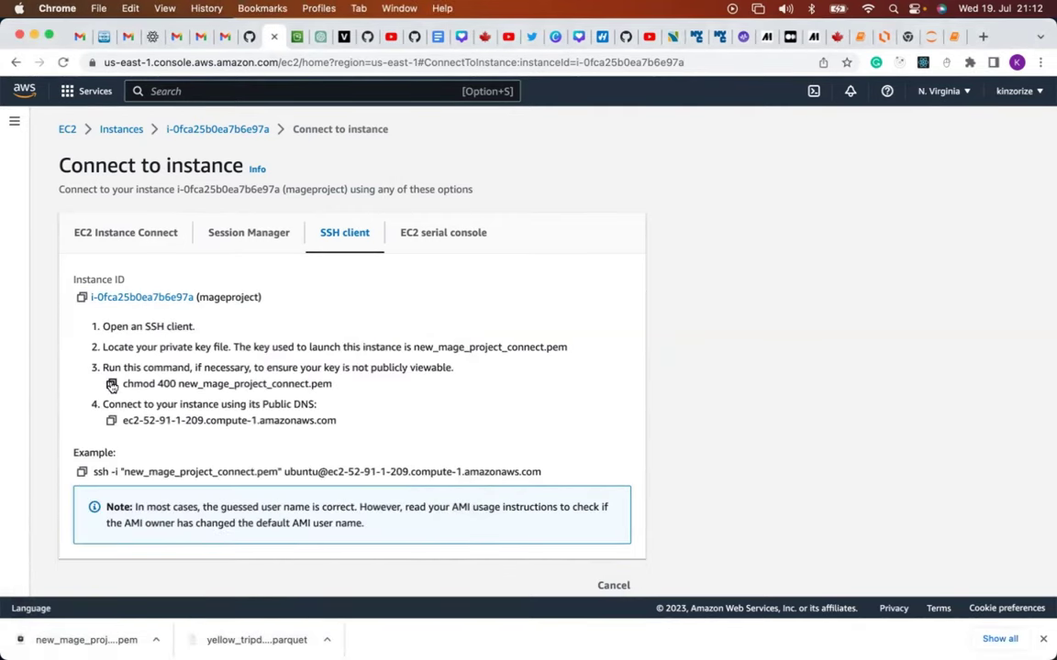
pyautogui.click(111, 385)
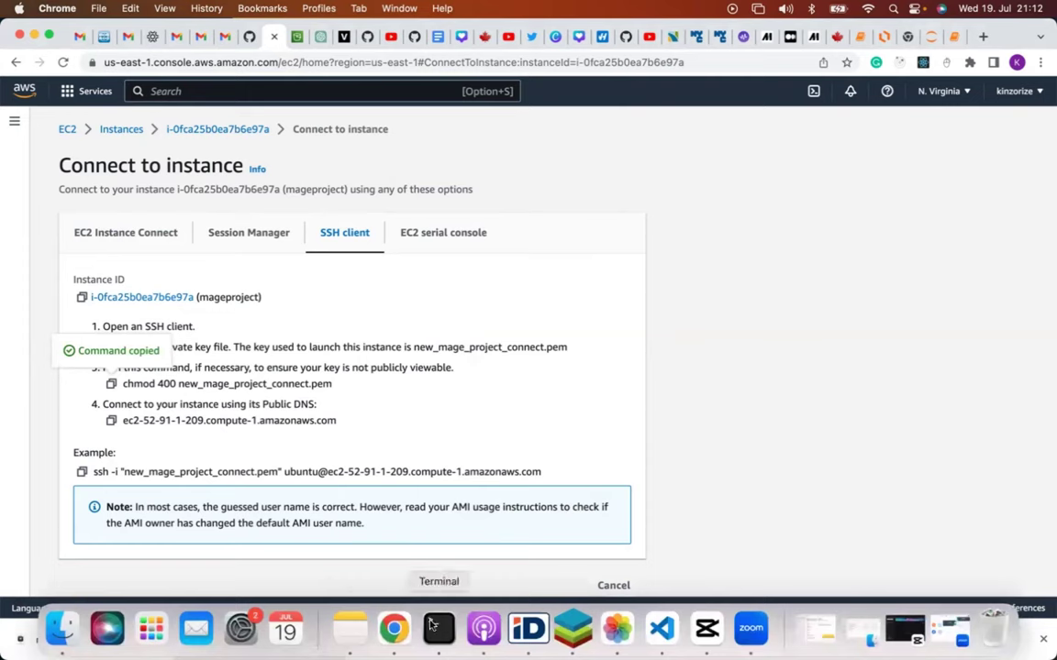
pyautogui.click(433, 627)
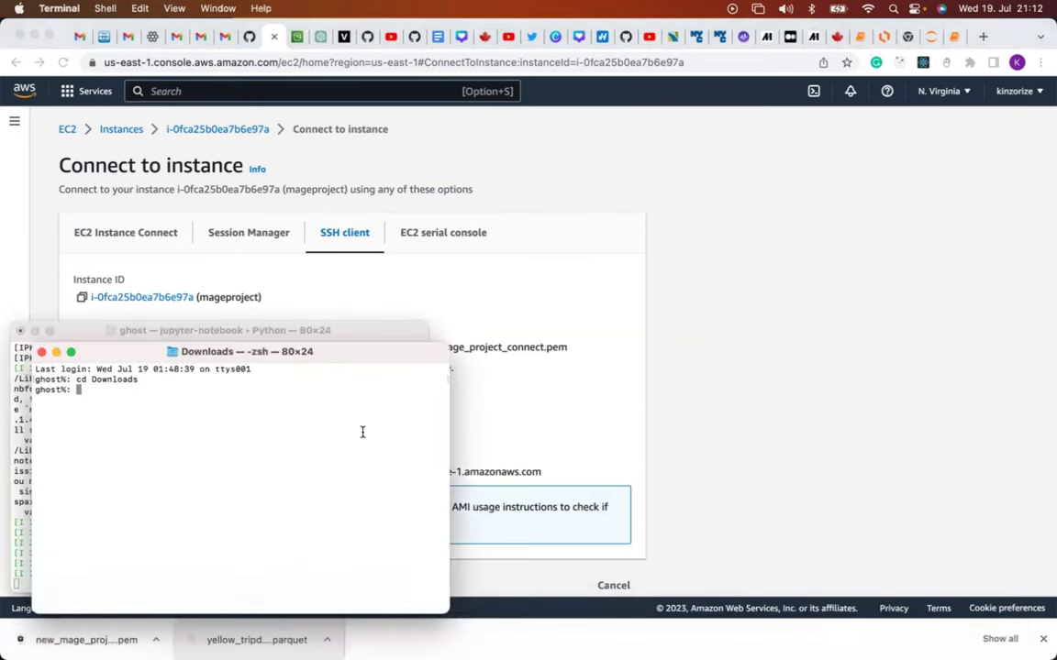
pyautogui.press('super+v')
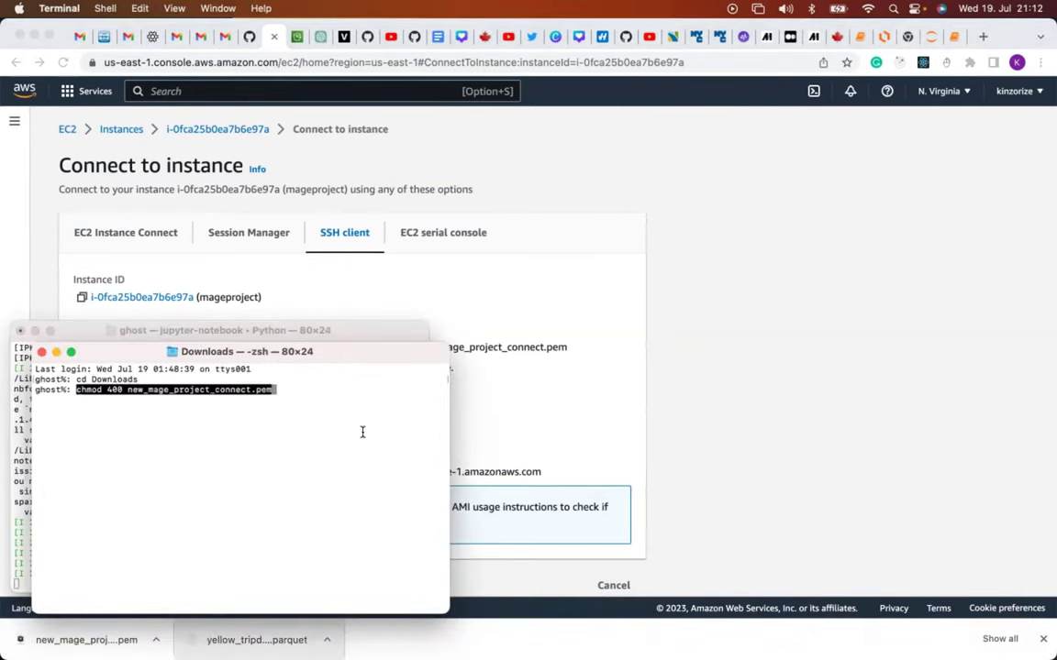
pyautogui.press('Return')
# Run the copied ssh -i command to connect to the EC2 instance.
pyautogui.click(540, 399)
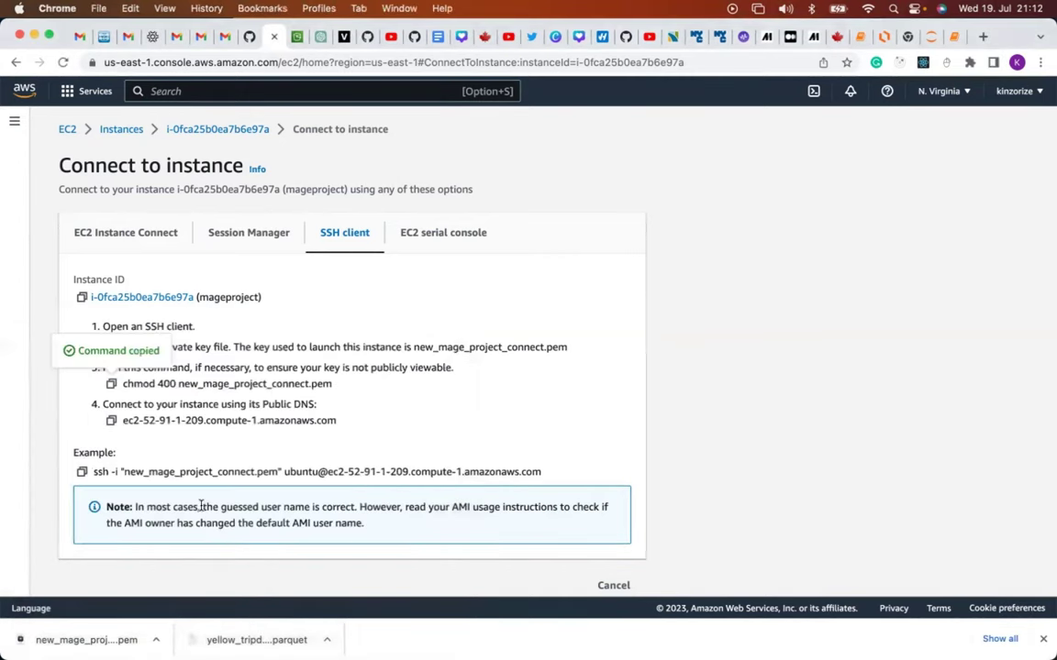
pyautogui.click(80, 473)
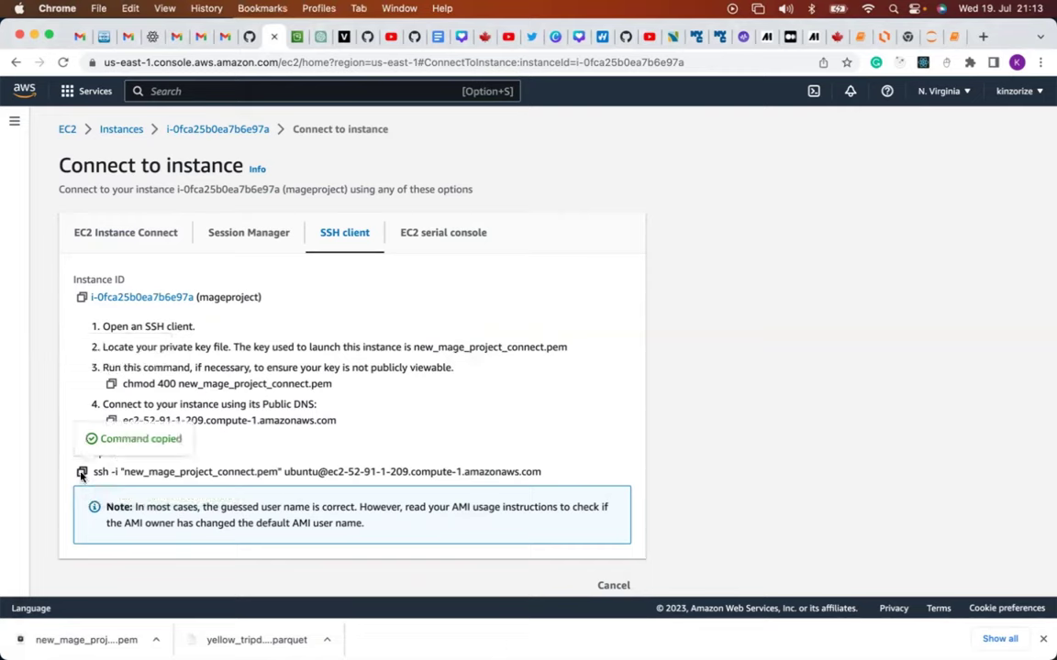
pyautogui.moveTo(285, 649)
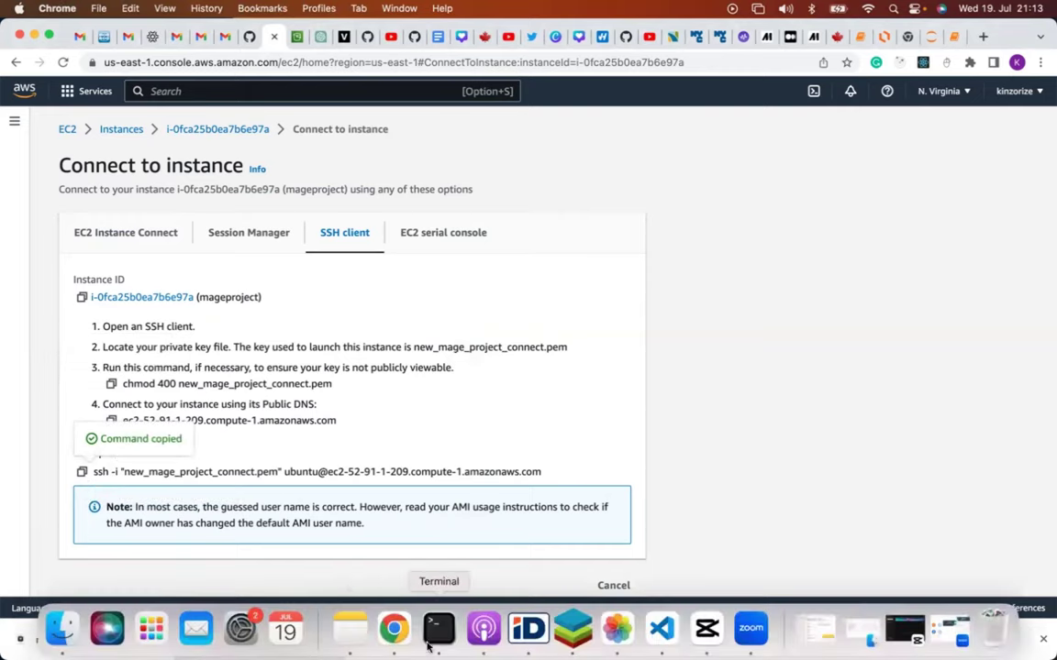
pyautogui.click(438, 650)
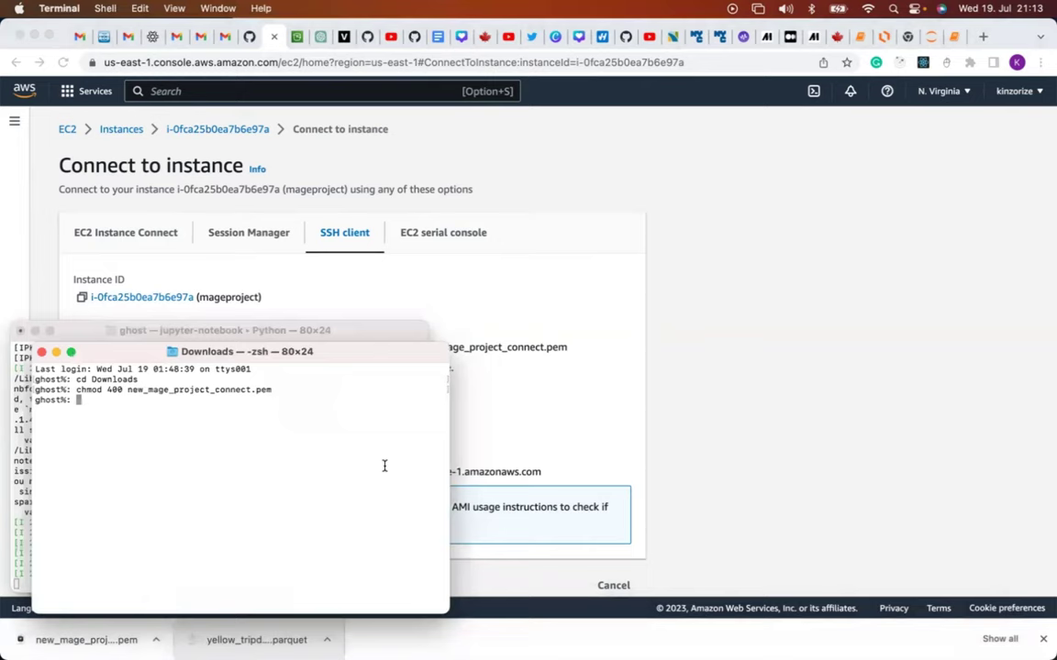
pyautogui.press('super+v')
pyautogui.press('Return')
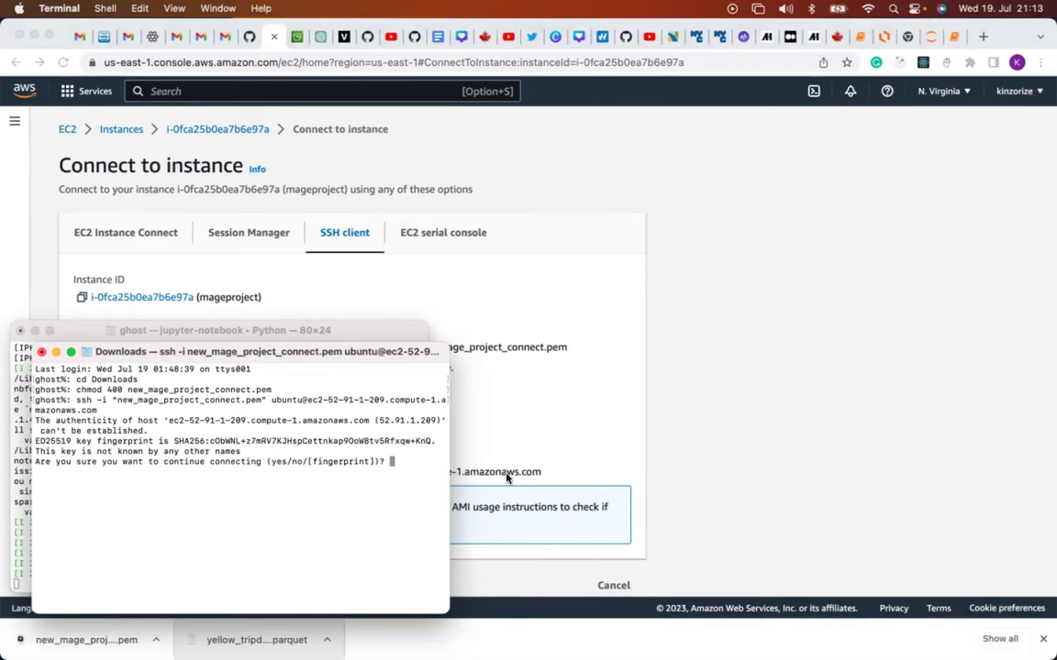
# Answer yes to trust the host key, then run ls in the remote Ubuntu home directory.
pyautogui.write('yes')
pyautogui.press('Return')
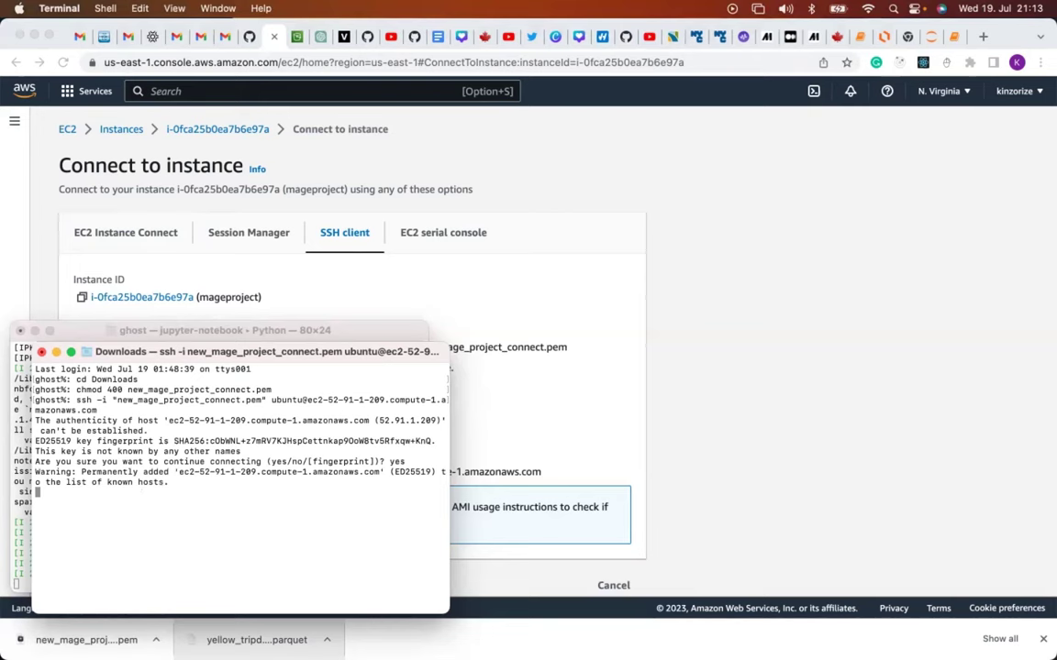
pyautogui.moveTo(324, 353); pyautogui.dragTo(578, 260)
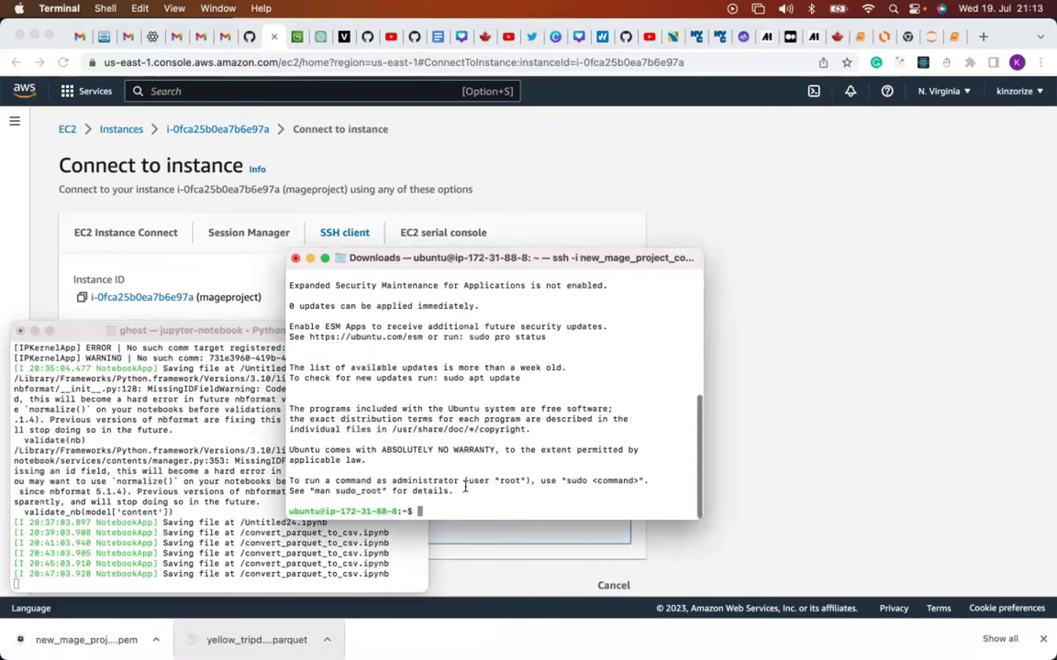
pyautogui.write('ls')
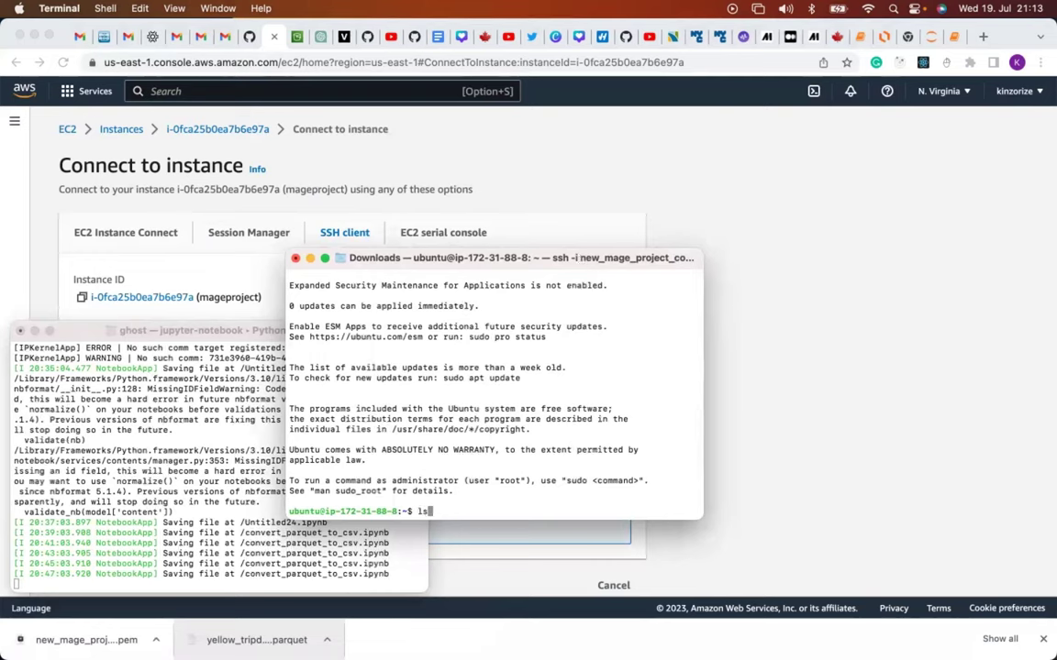
pyautogui.press('Return')
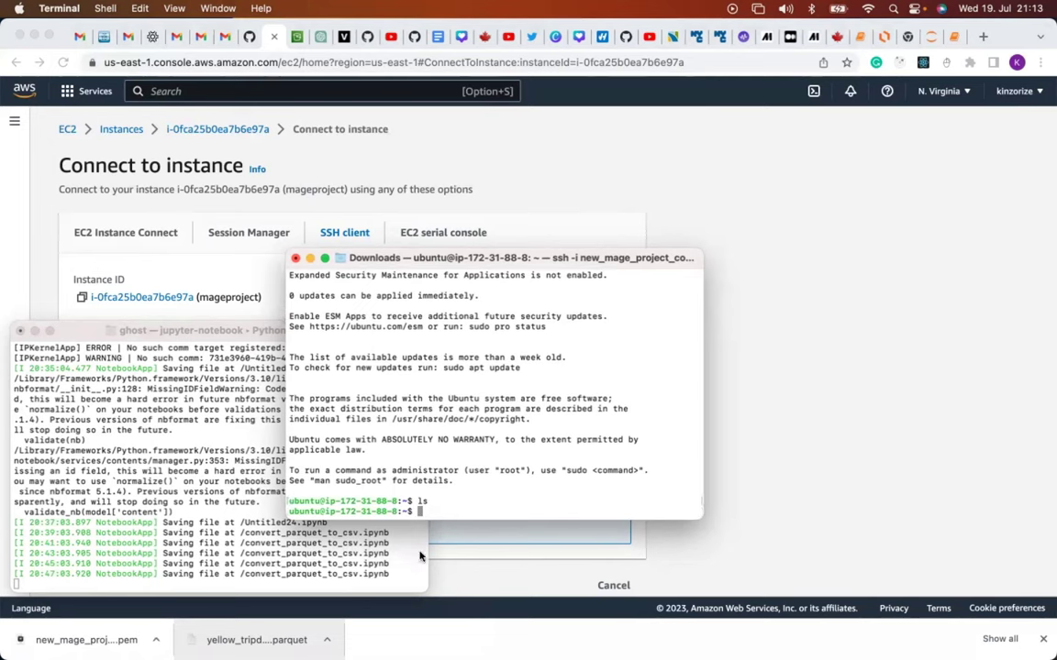
pyautogui.moveTo(439, 631)
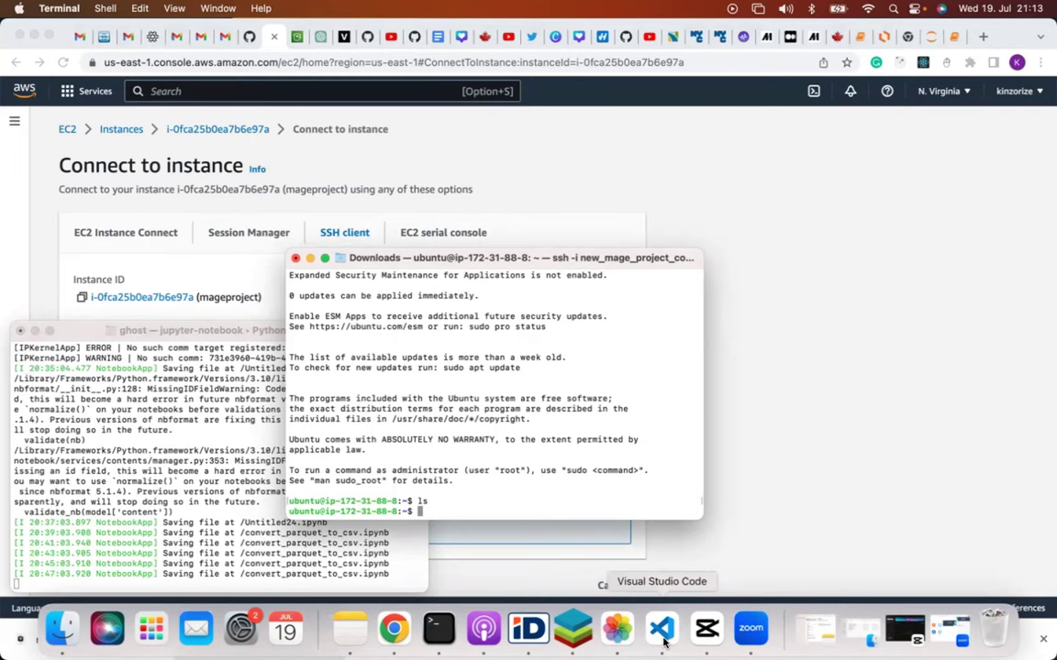
# Run the apt-get update line from command.txt on the EC2 instance.
pyautogui.click(661, 630)
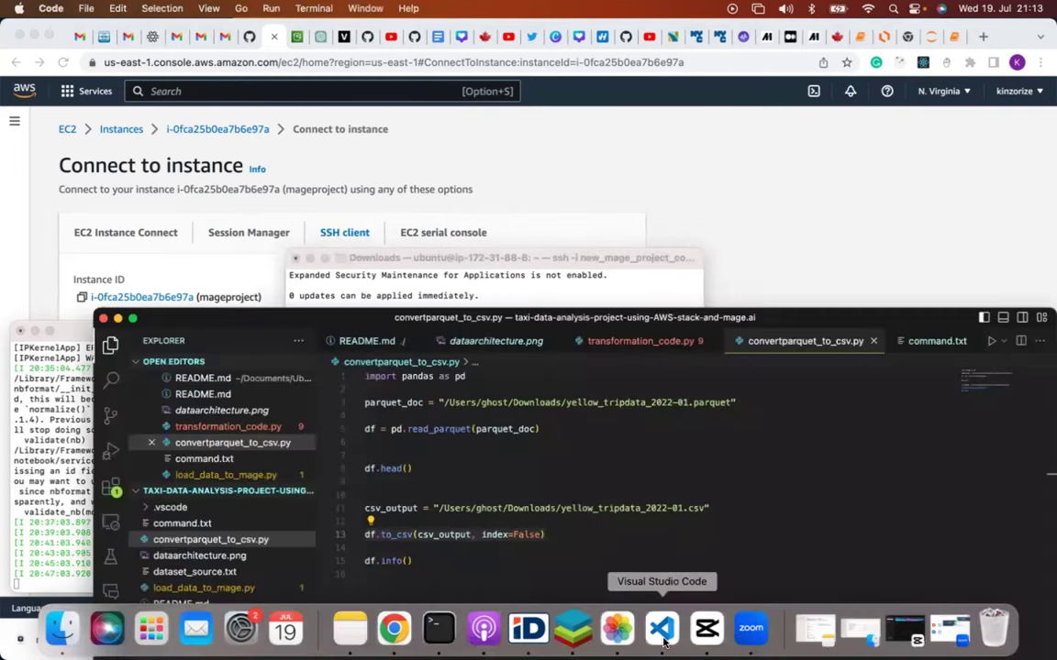
pyautogui.click(200, 525)
pyautogui.scroll(15, 424, 523)
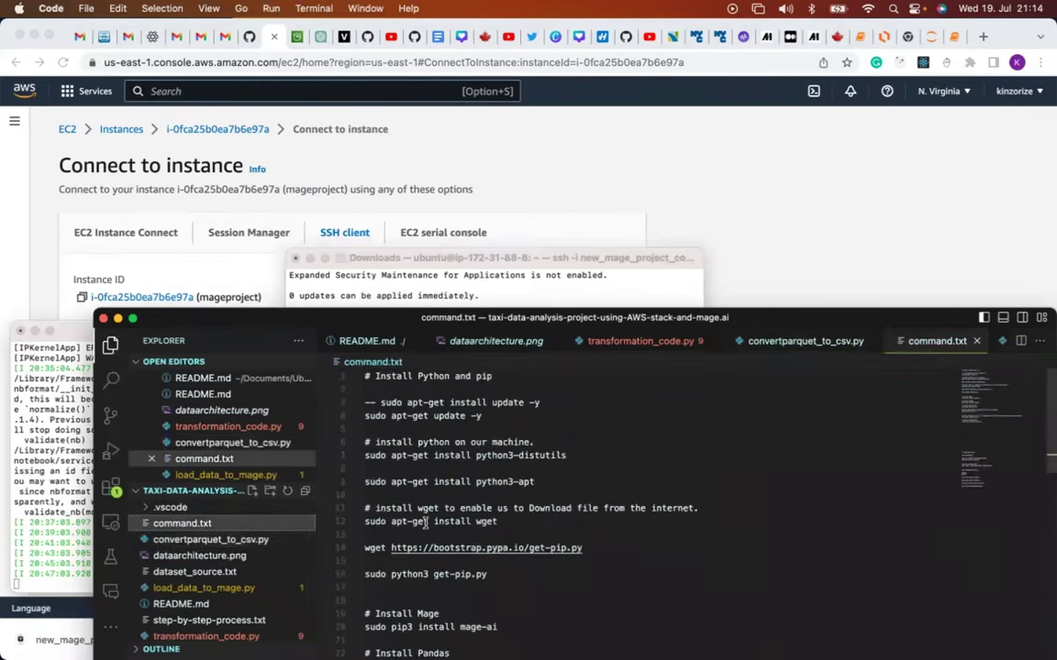
pyautogui.click(430, 433)
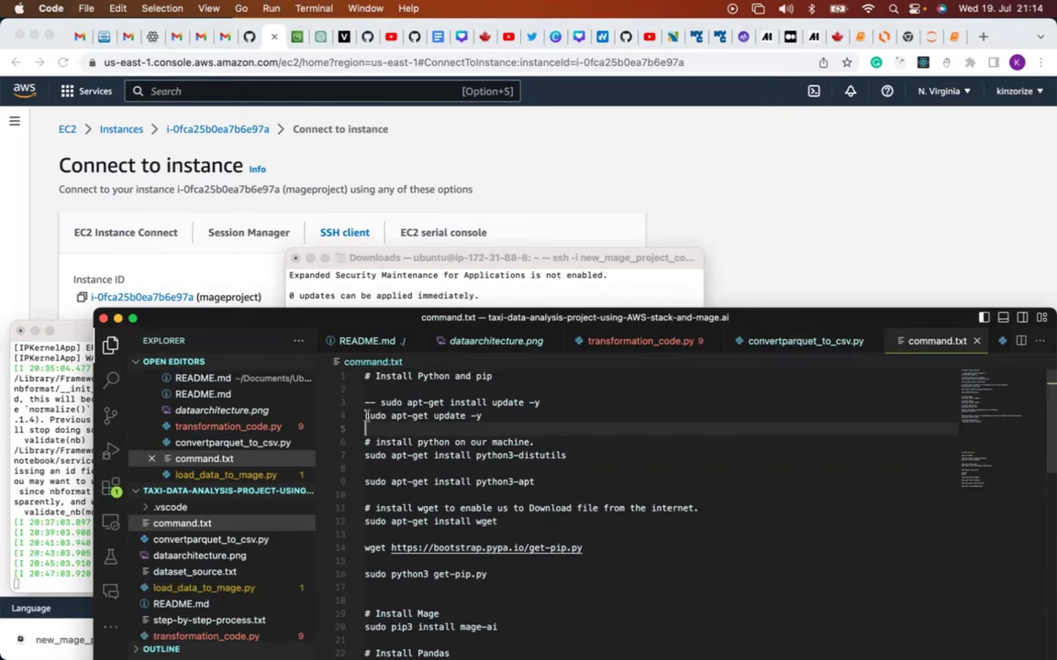
pyautogui.click(503, 416)
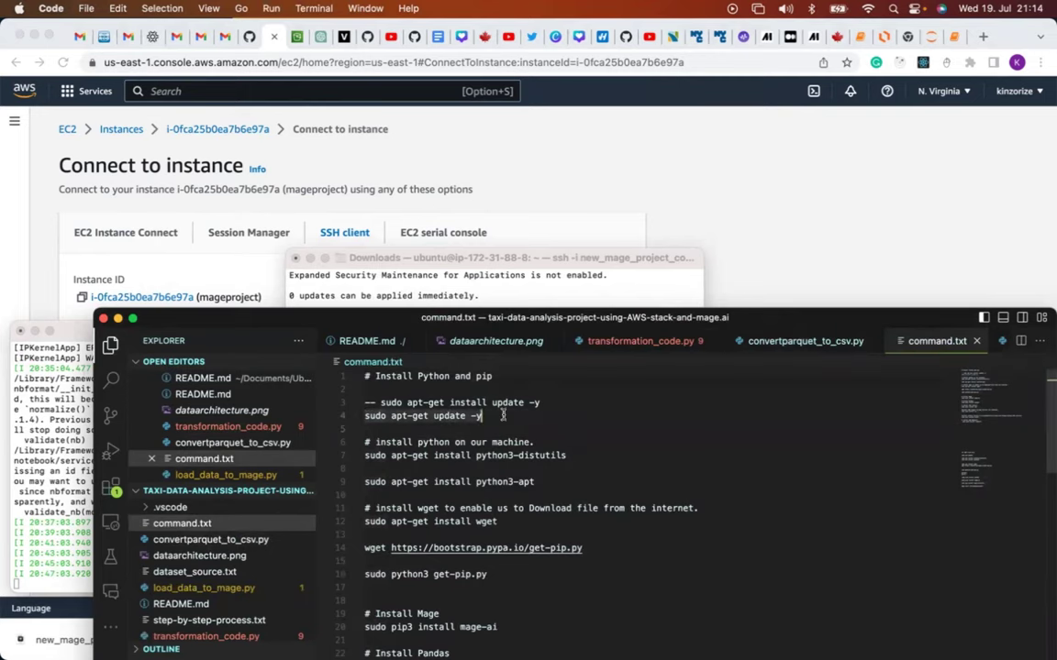
pyautogui.click(498, 276)
pyautogui.press('super+v')
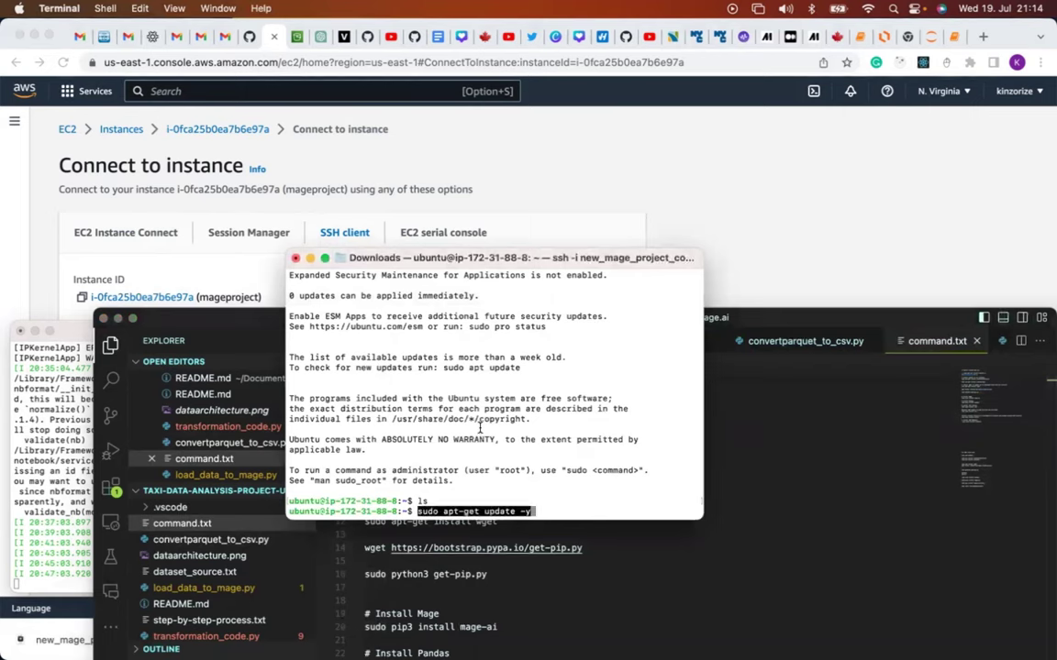
pyautogui.press('Return')
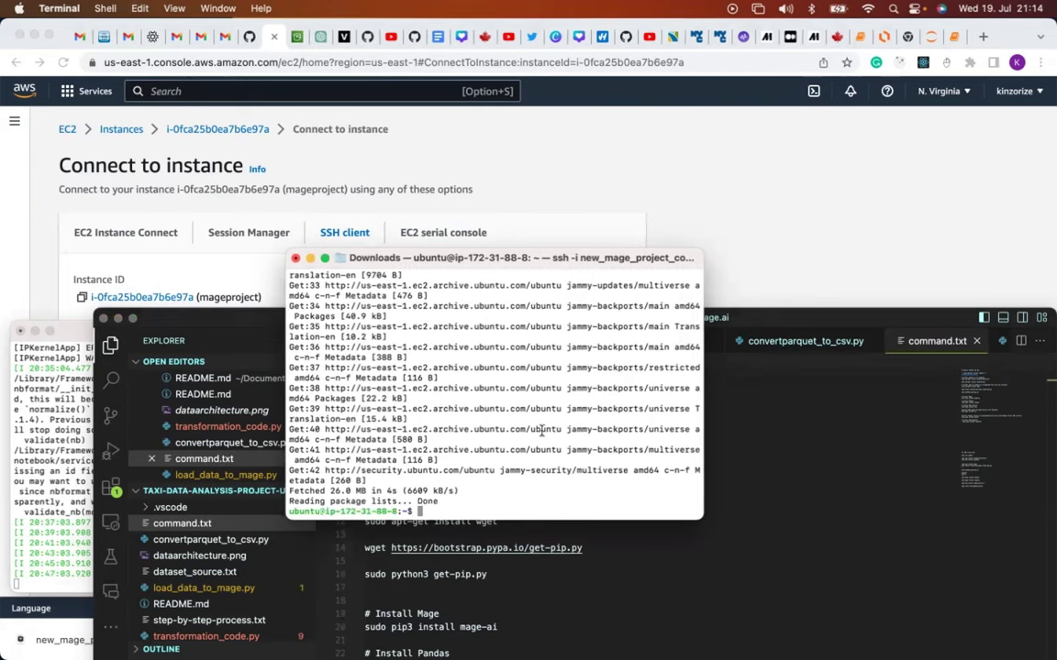
# Install python3-distutils and python3-apt on the instance using the commands from command.txt.
pyautogui.click(673, 550)
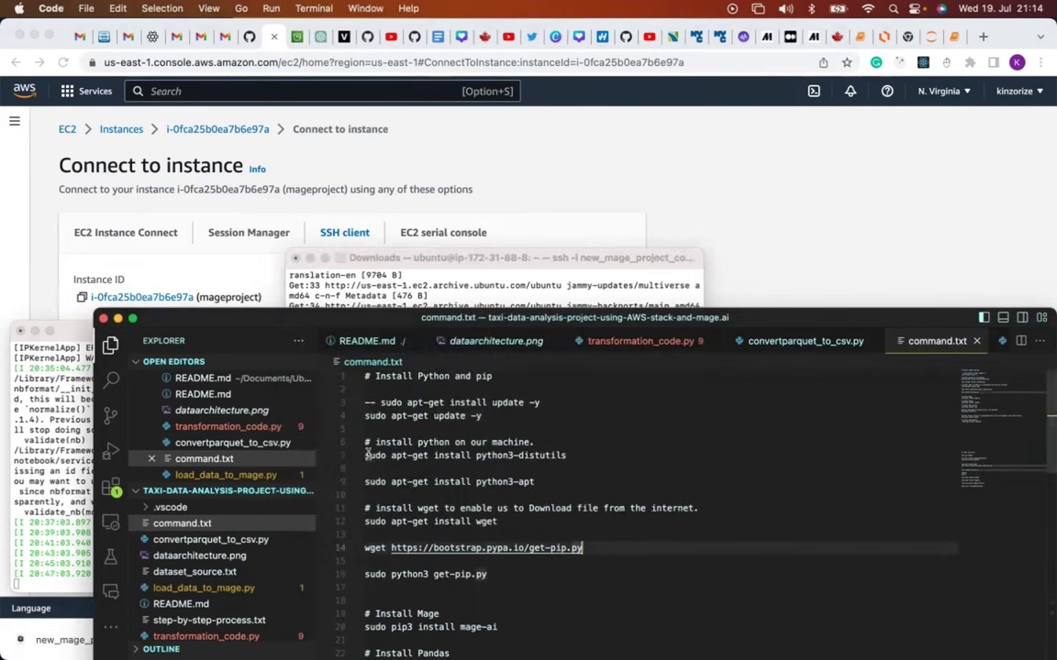
pyautogui.moveTo(368, 455); pyautogui.dragTo(543, 484)
pyautogui.press('super+c')
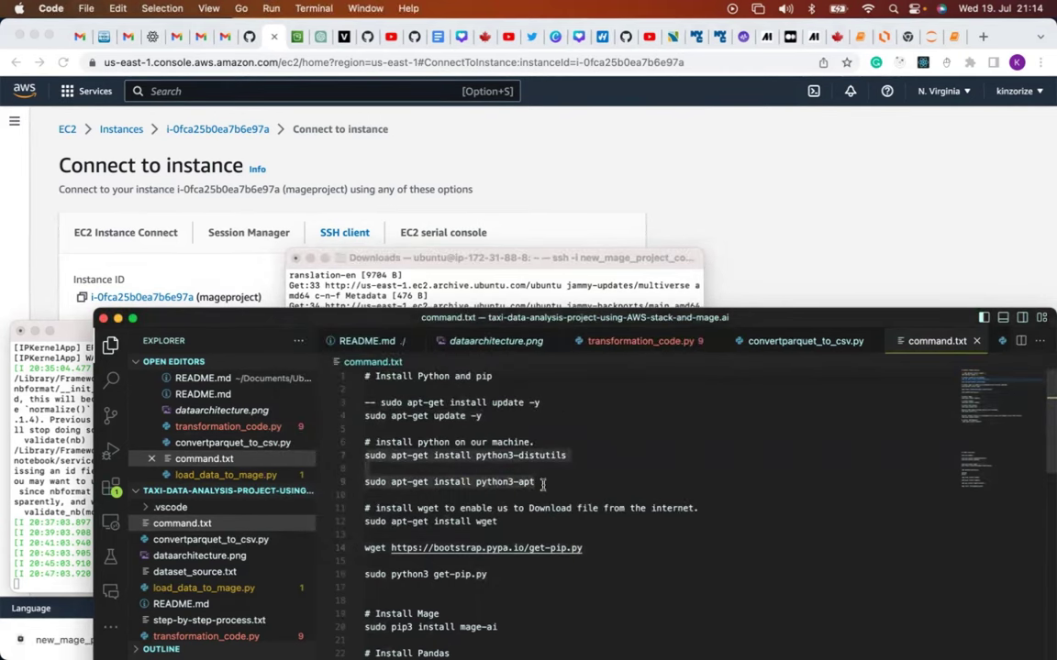
pyautogui.click(585, 273)
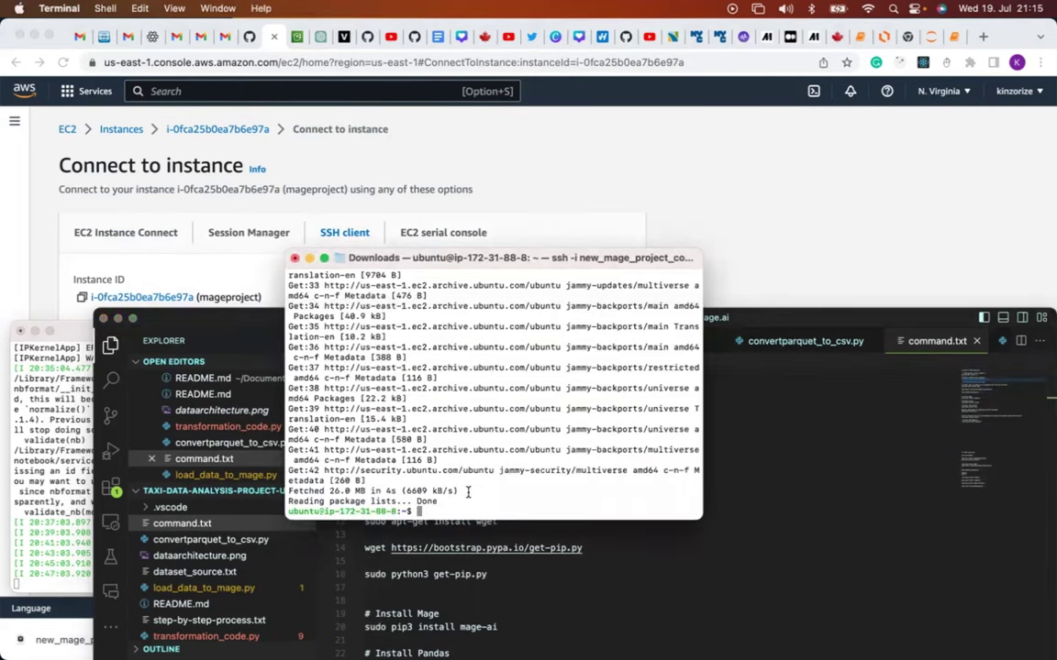
pyautogui.press('super+v')
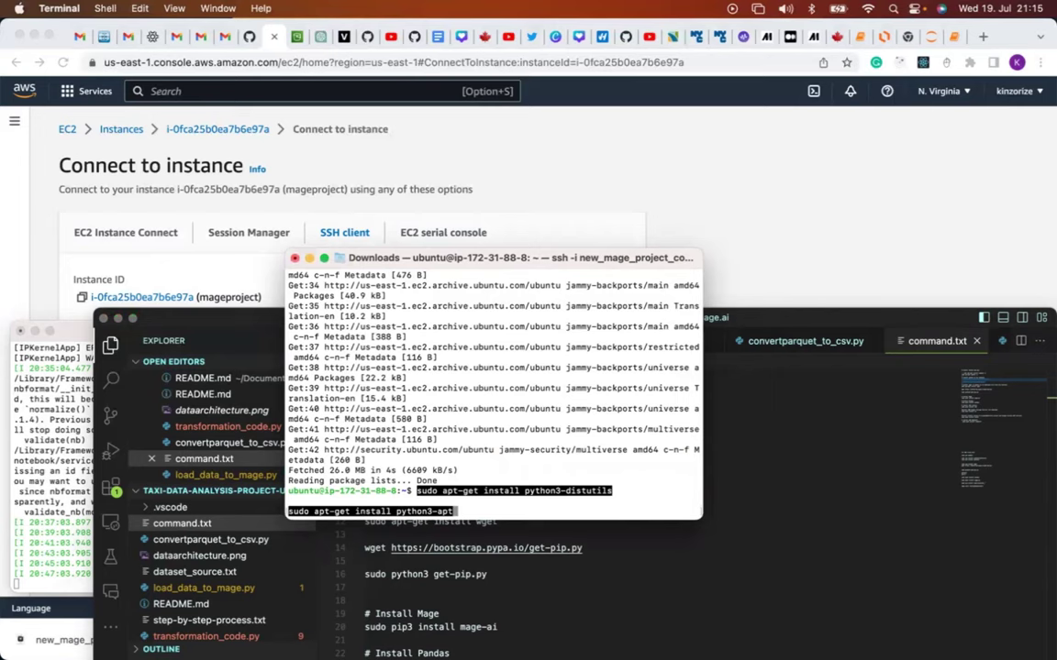
pyautogui.press('Return')
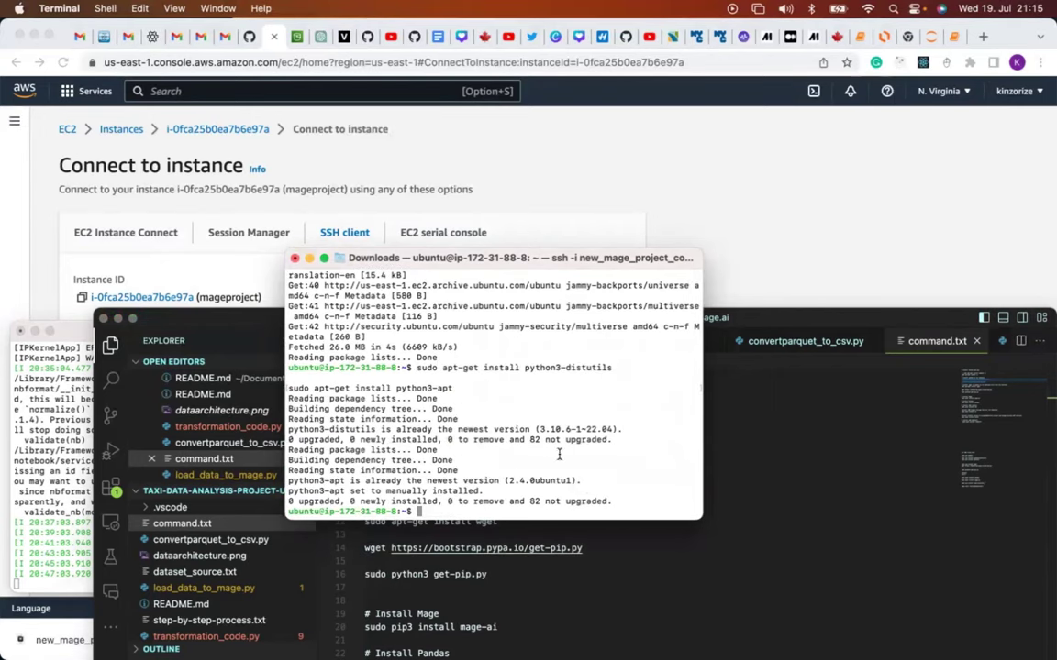
# Select the wget install and get-pip download lines in command.txt.
pyautogui.press('super+Tab')
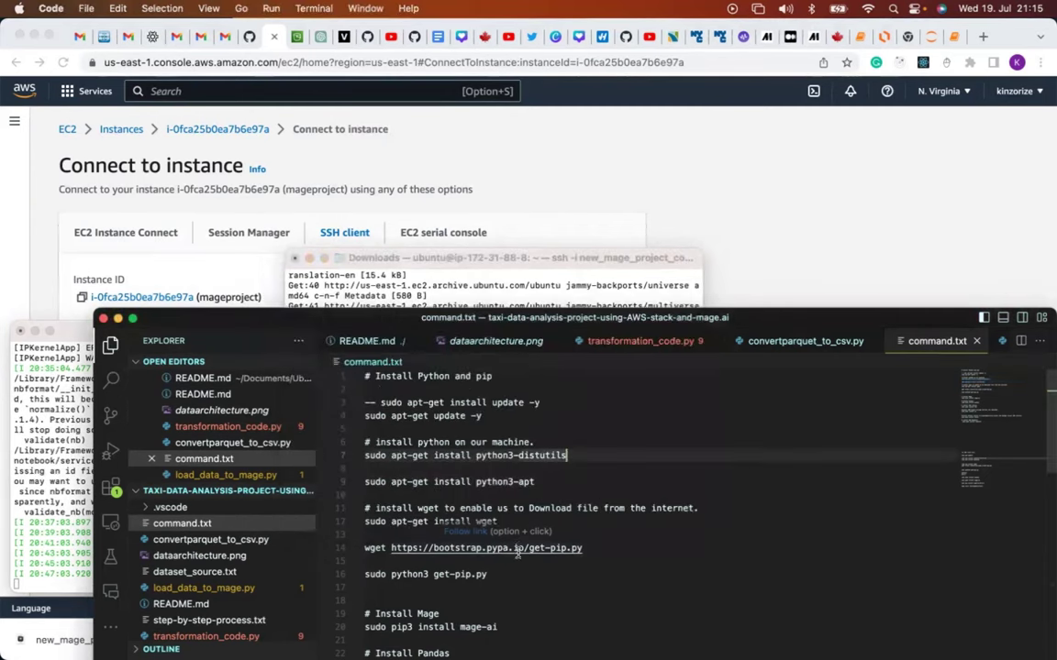
pyautogui.scroll(-3, 654, 526)
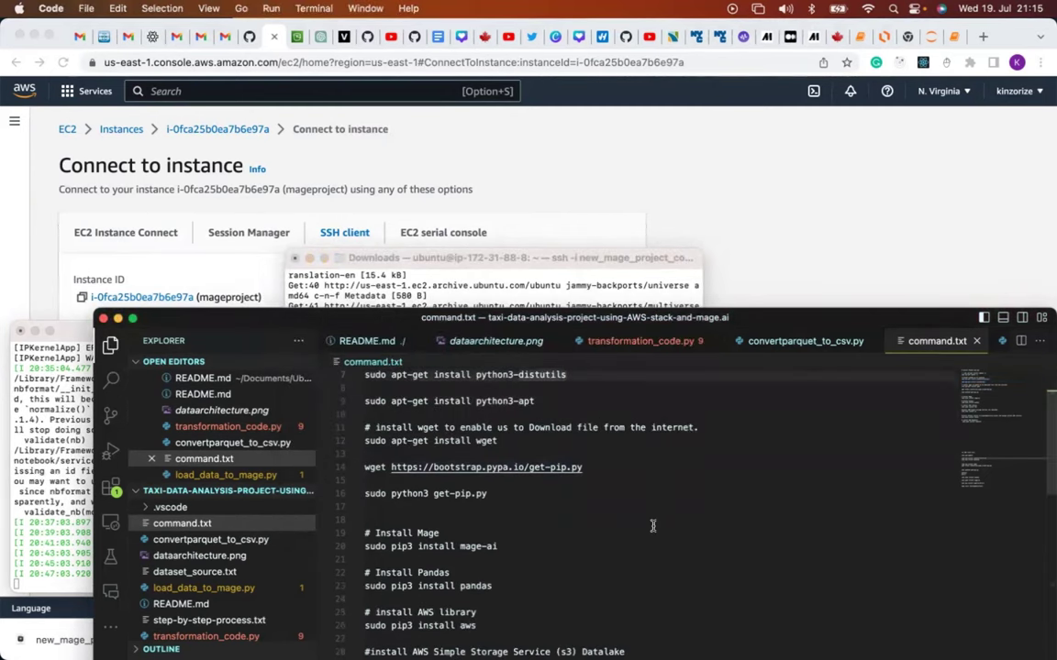
pyautogui.scroll(2, 653, 526)
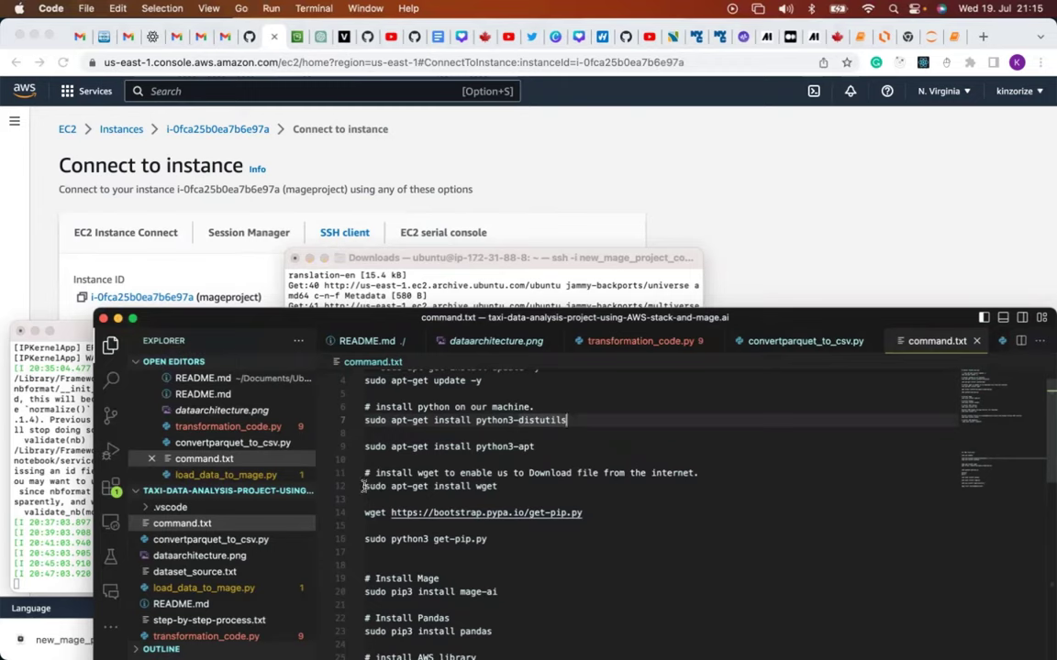
pyautogui.click(365, 486)
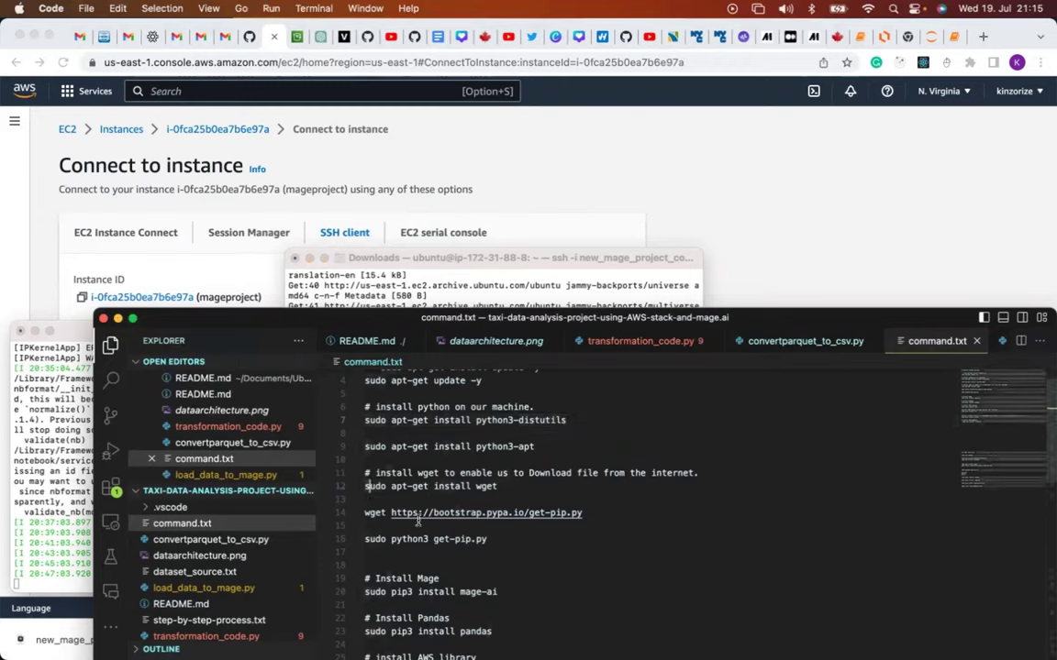
pyautogui.click(593, 513)
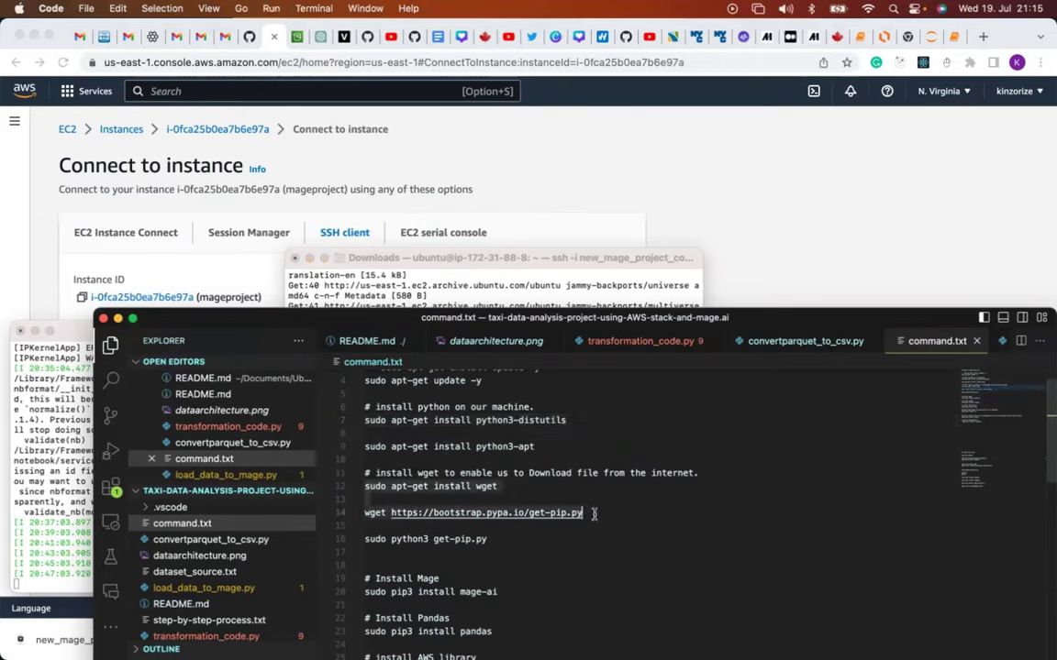
# Install wget and download get-pip.py on the EC2 instance.
pyautogui.press('super+Tab')
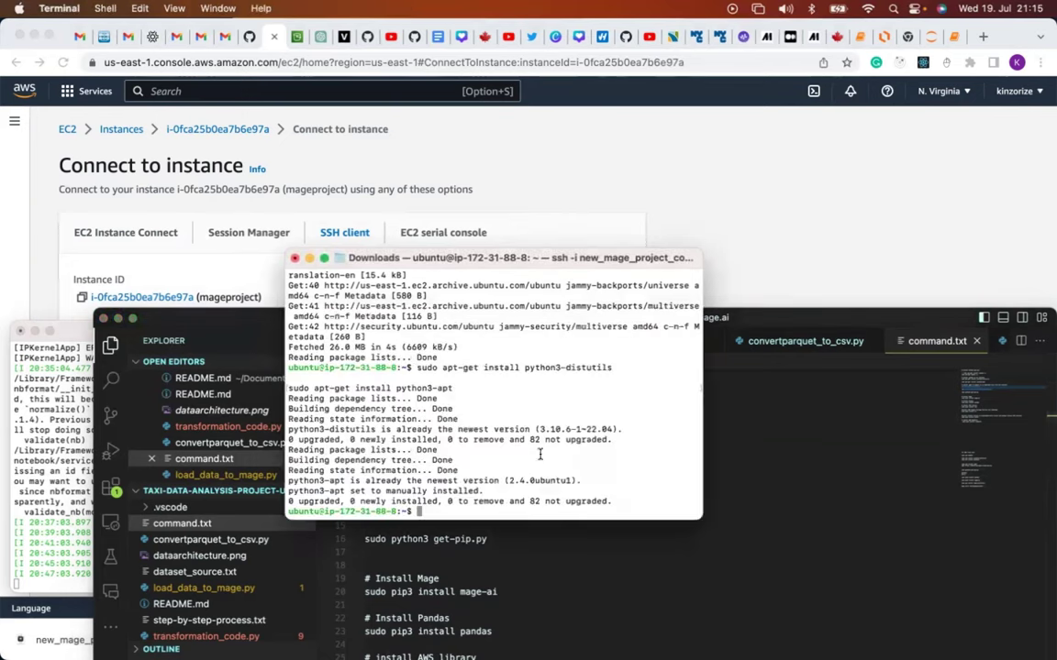
pyautogui.write('sudo apt-get install wget  wget https://bootstrap.pypa.io/get-pip.py')
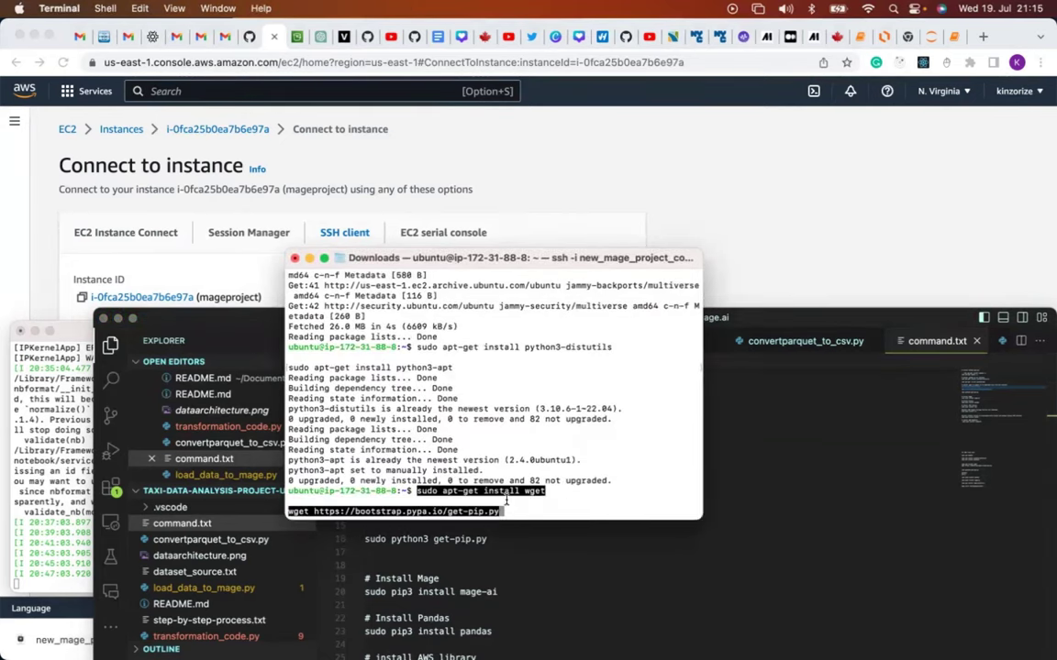
pyautogui.press('Return')
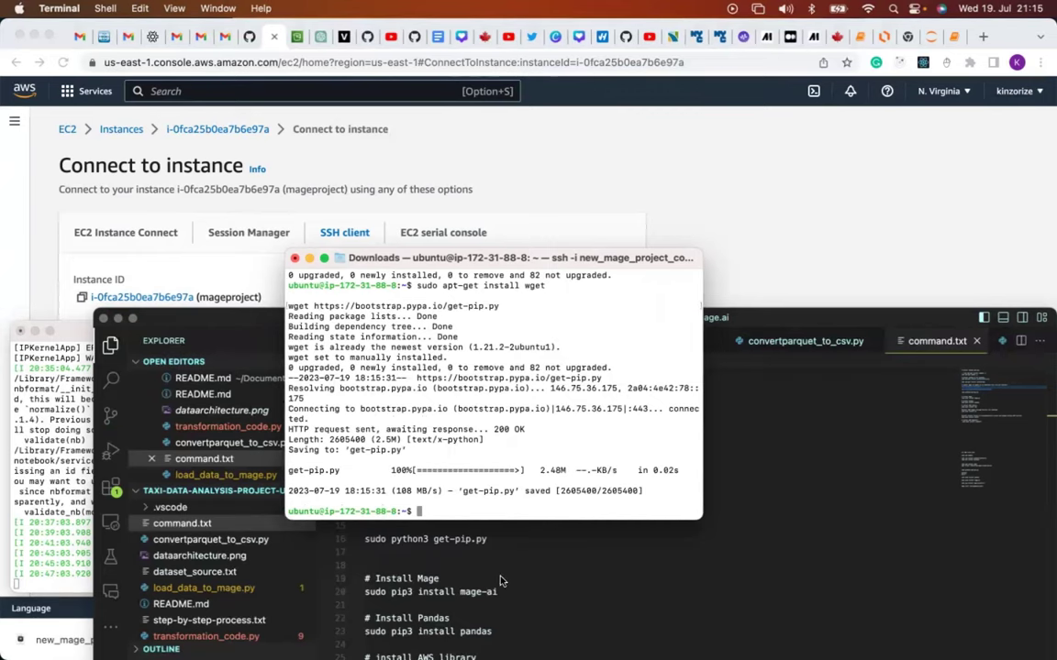
# Run 'sudo python3 get-pip.py' to install pip 23.2 and wheel 0.40.0.
pyautogui.click(442, 579)
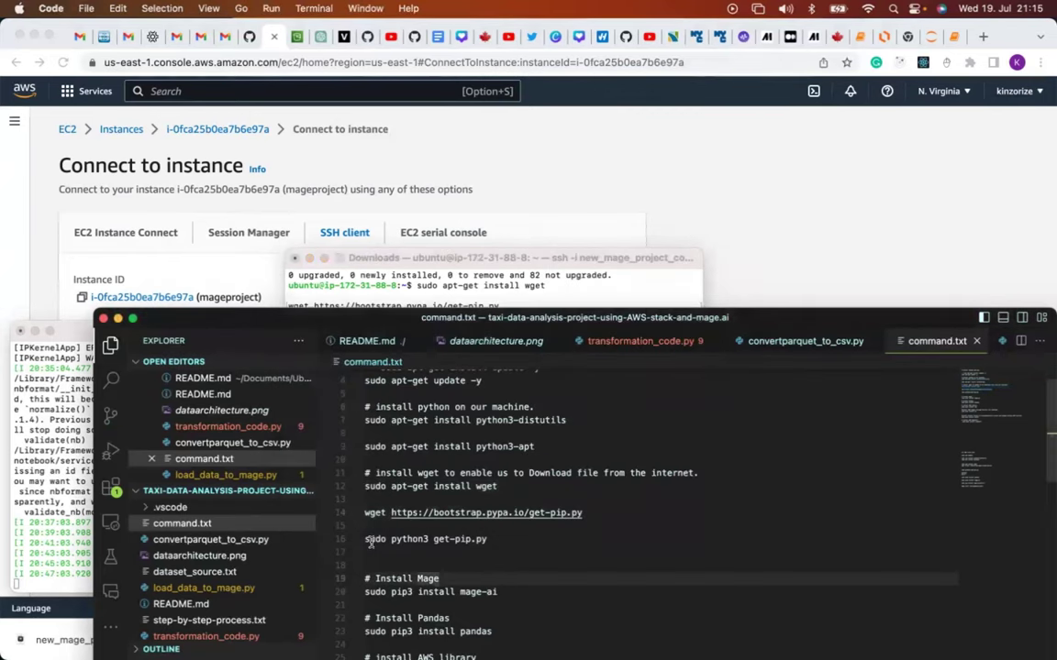
pyautogui.moveTo(363, 539); pyautogui.dragTo(499, 540)
pyautogui.press('super+c')
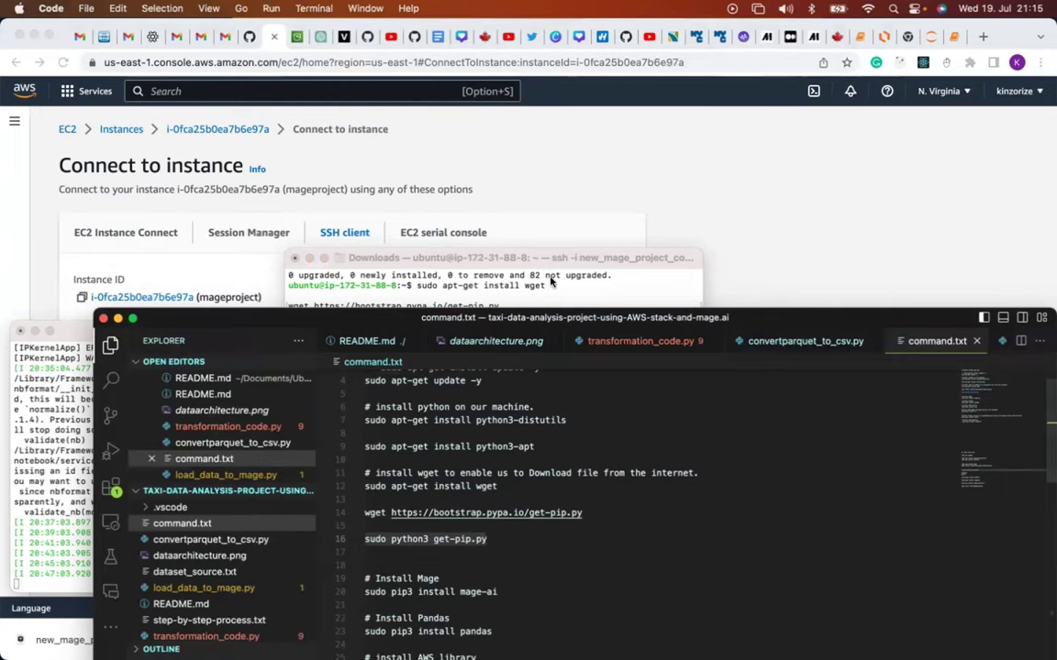
pyautogui.click(511, 260)
pyautogui.press('super+v')
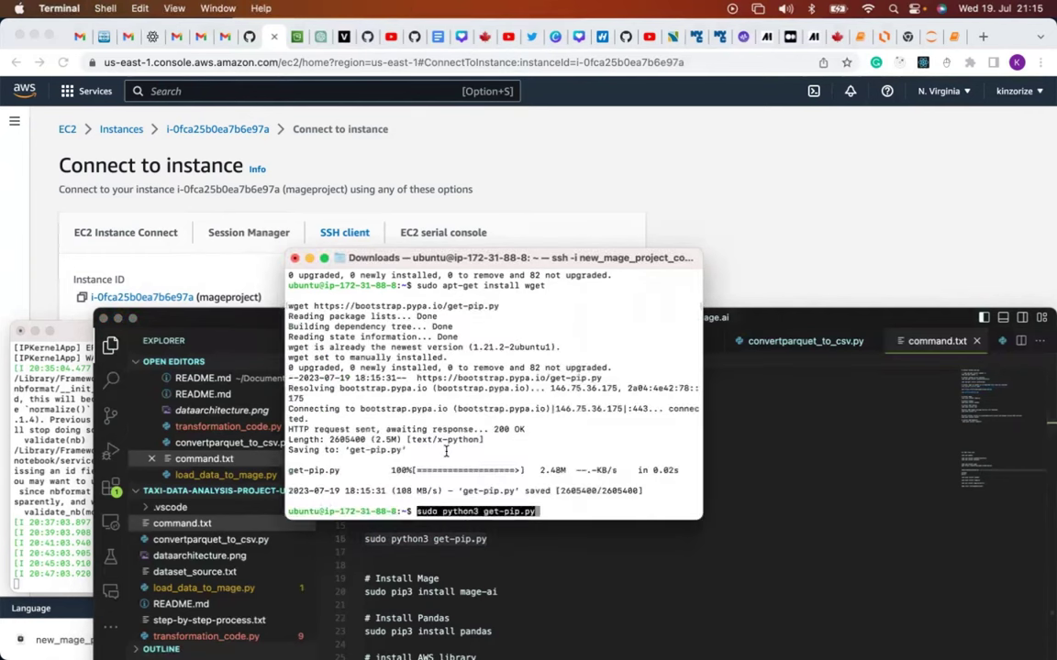
pyautogui.press('Return')
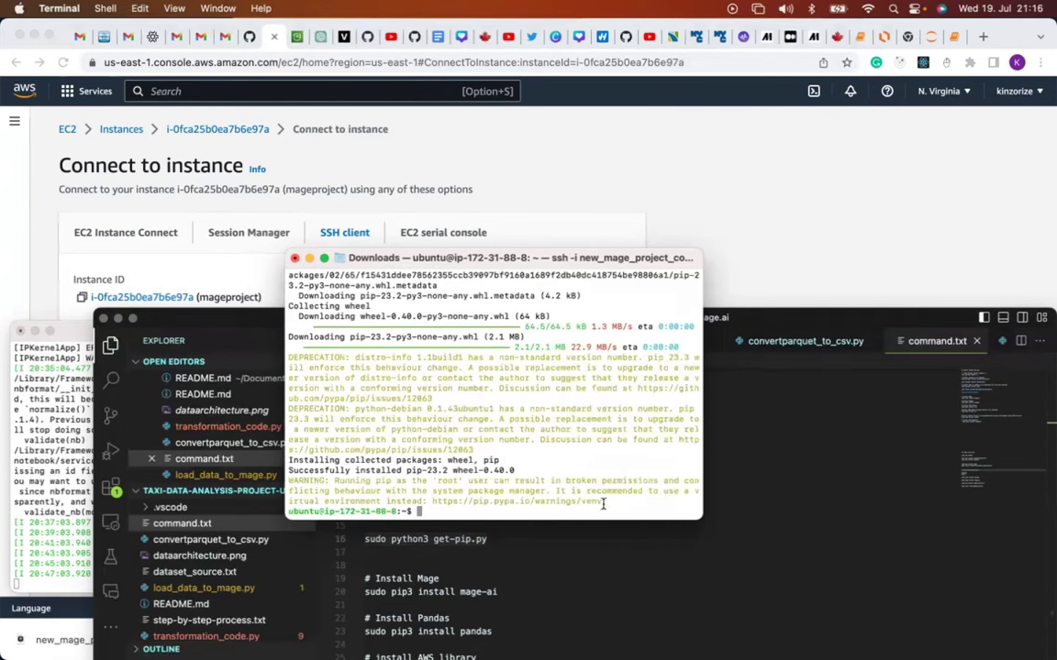
# Select the 'sudo pip3 install pandas' command in command.txt.
pyautogui.click(771, 498)
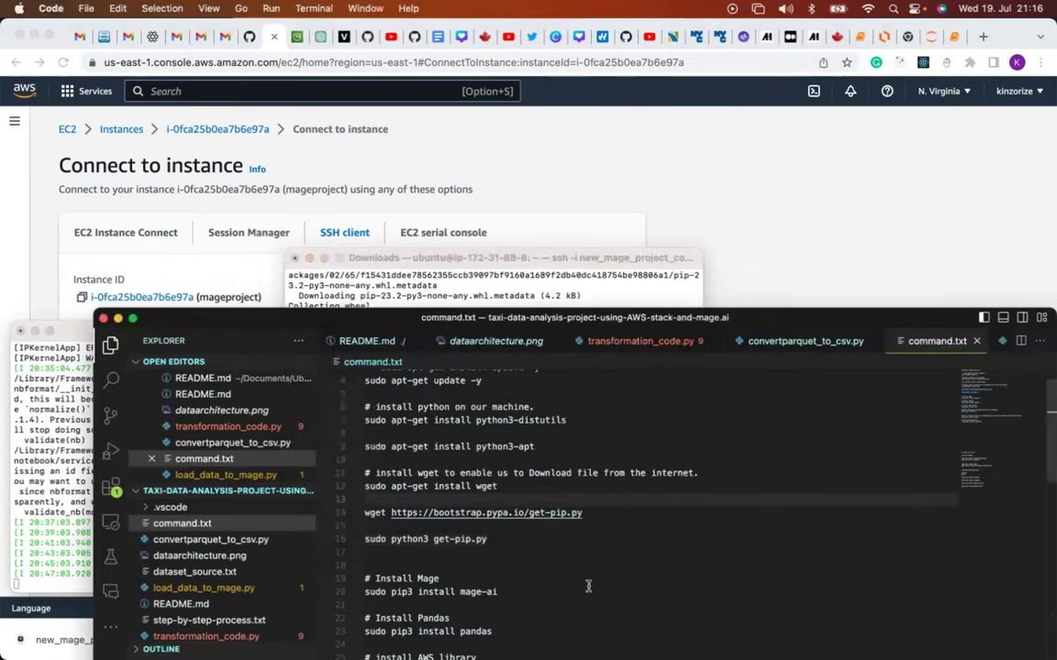
pyautogui.scroll(-3, 588, 585)
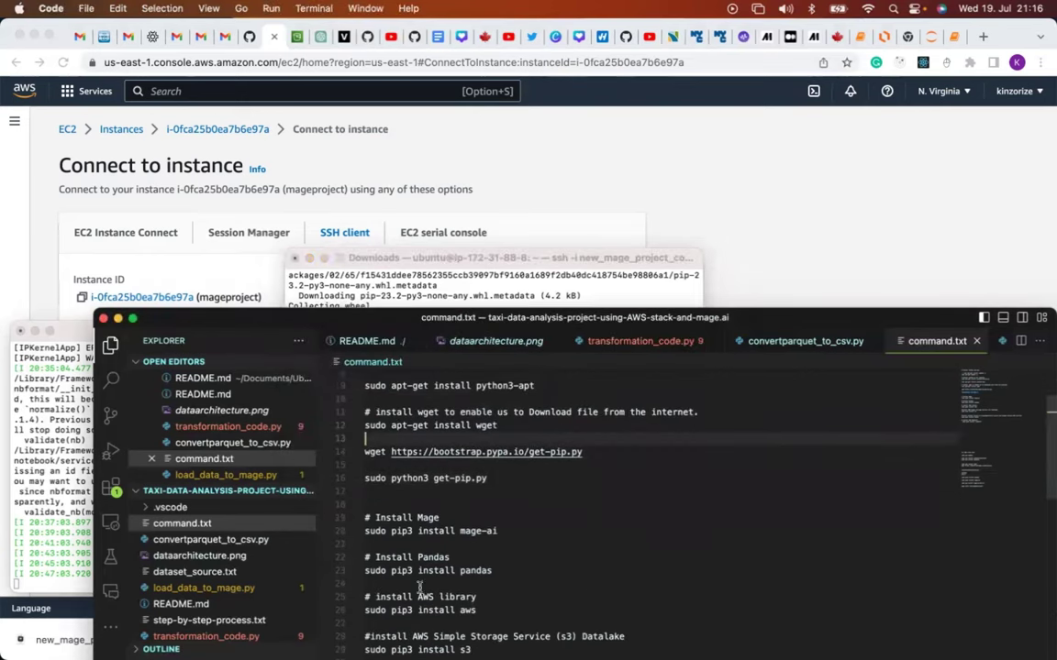
pyautogui.moveTo(364, 570); pyautogui.dragTo(502, 572)
pyautogui.press('super+c')
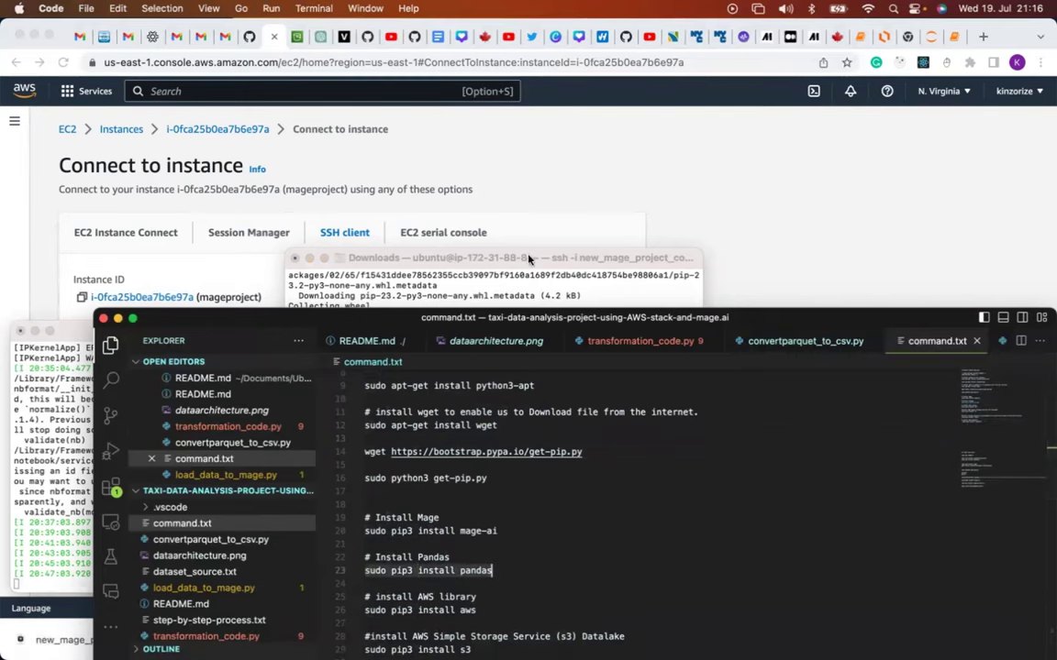
# Run 'sudo pip3 install pandas' on the instance, pulling in pandas 2.0.3 and numpy 1.25.1.
pyautogui.click(482, 258)
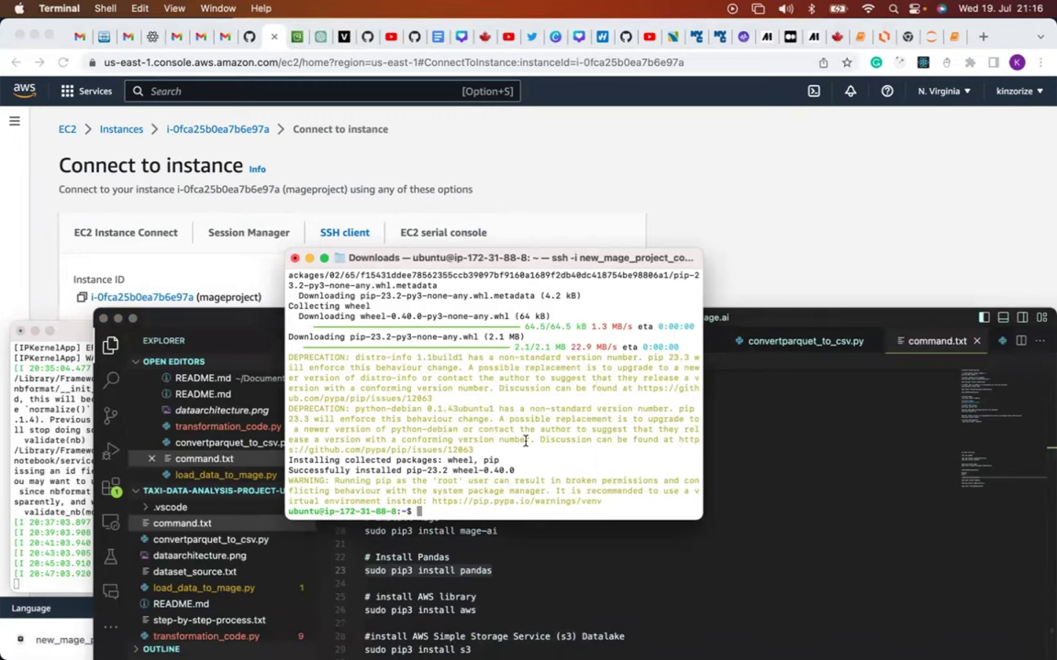
pyautogui.press('super+v')
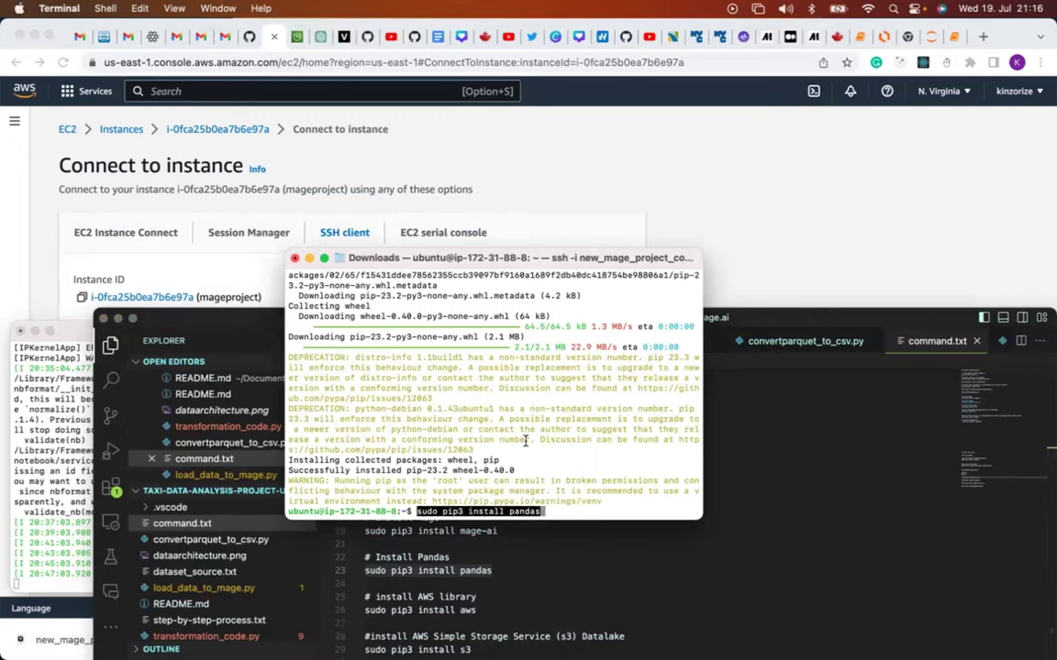
pyautogui.press('Return')
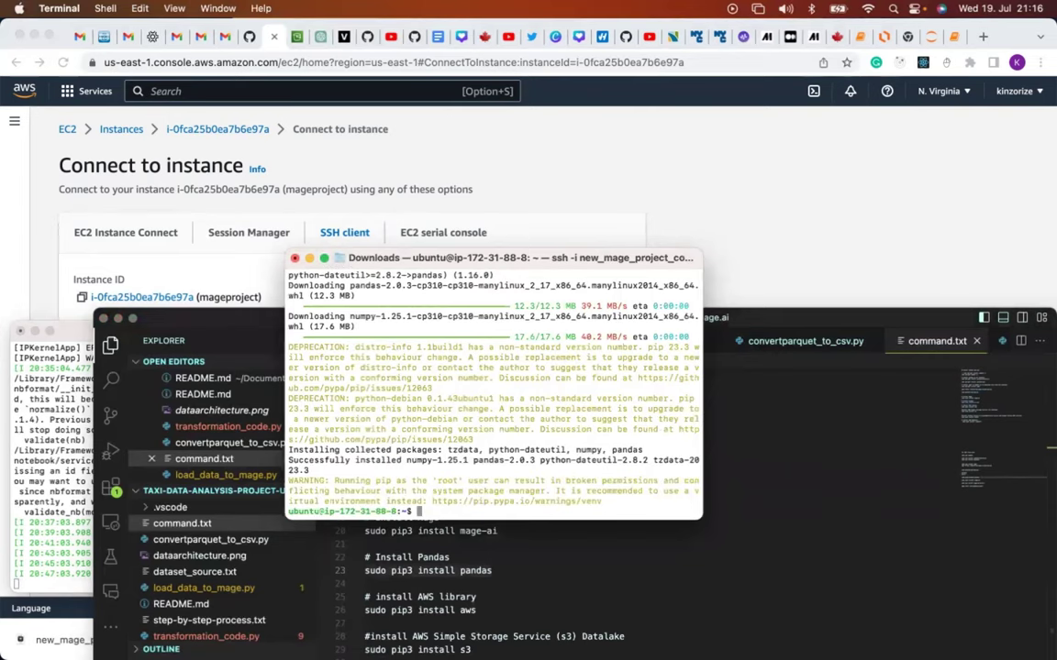
pyautogui.click(500, 537)
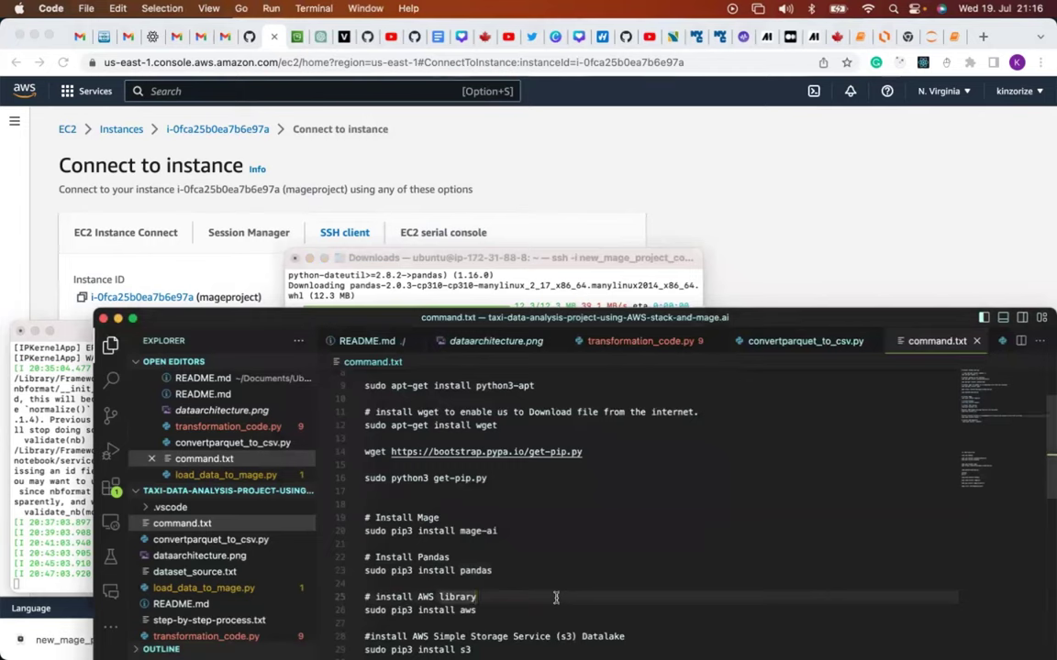
pyautogui.scroll(-3, 557, 597)
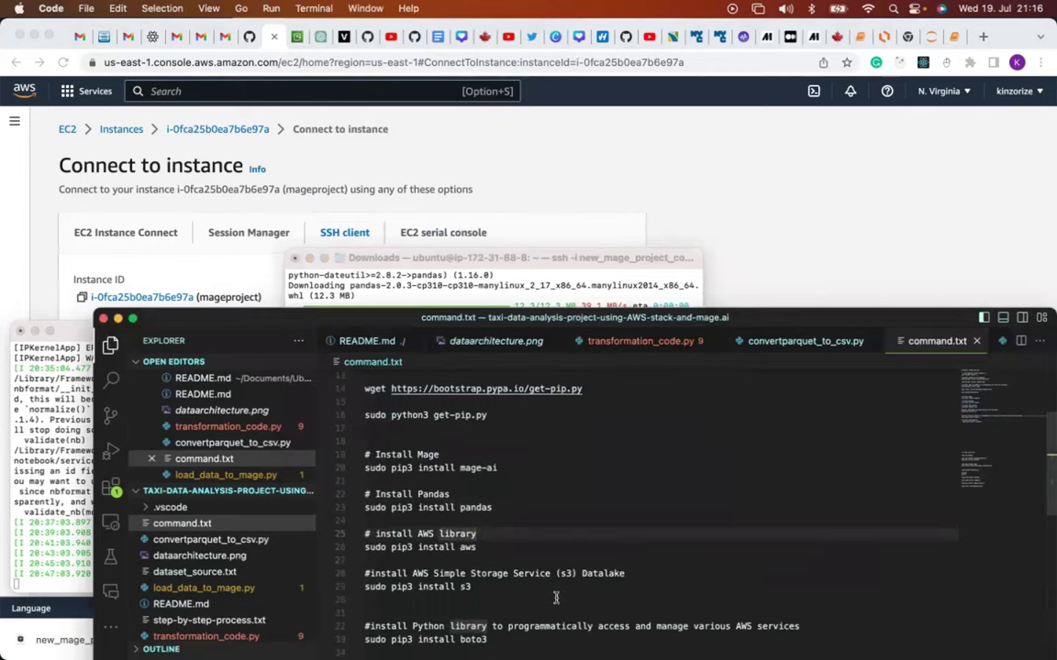
pyautogui.click(366, 554)
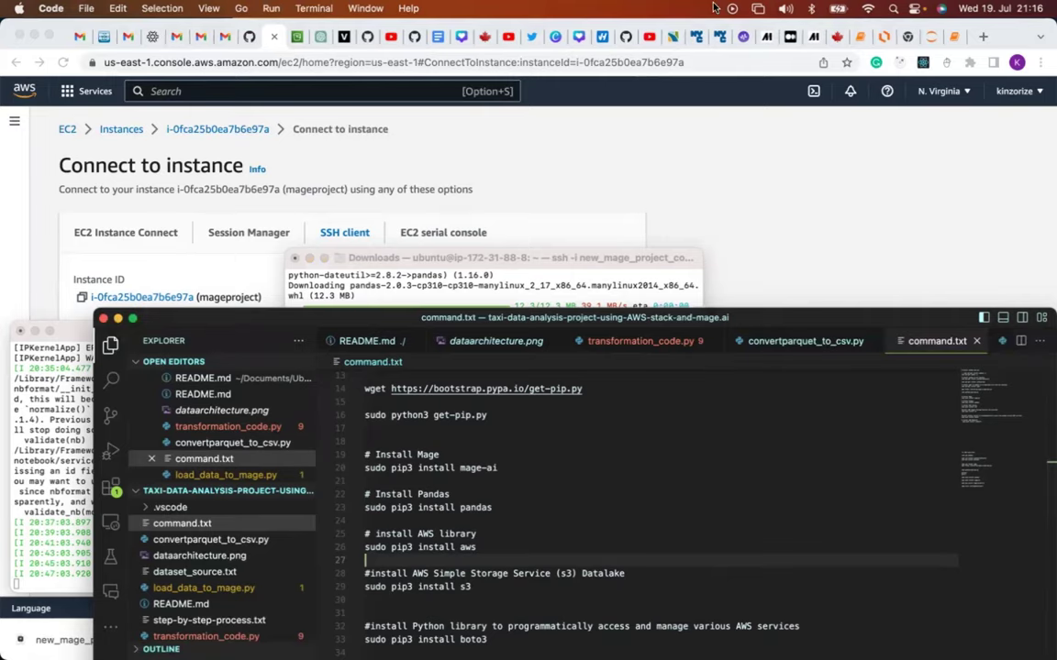
# Show the docs.mage.ai setup page's 'Installing extra packages' list in Chrome.
pyautogui.click(767, 38)
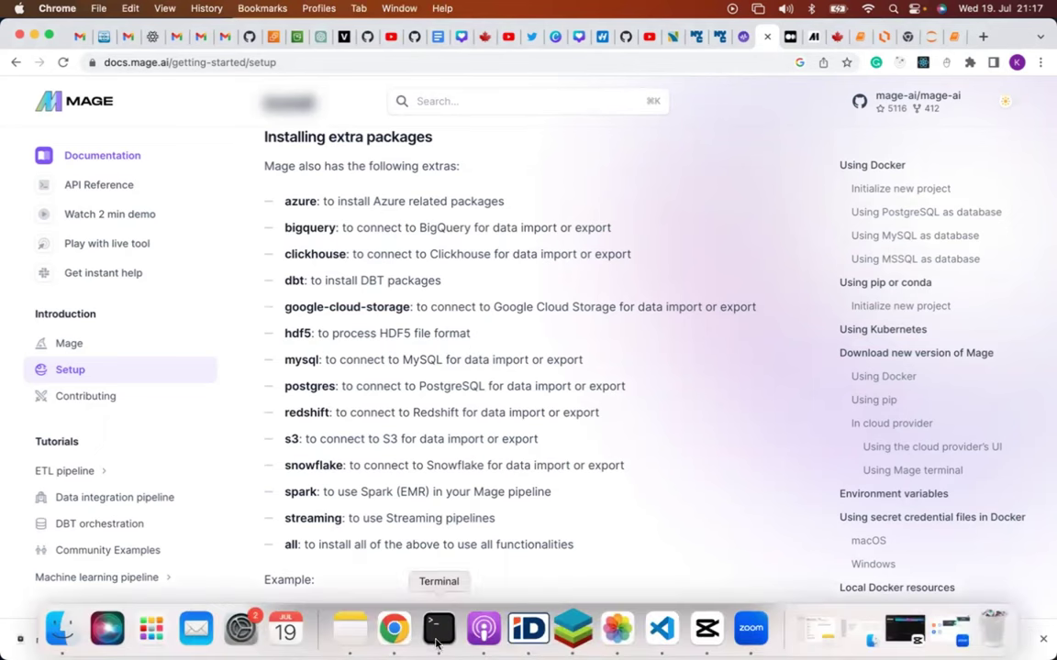
# Run 'sudo pip3 install aws' on the instance, then select the s3 install command in command.txt.
pyautogui.click(436, 642)
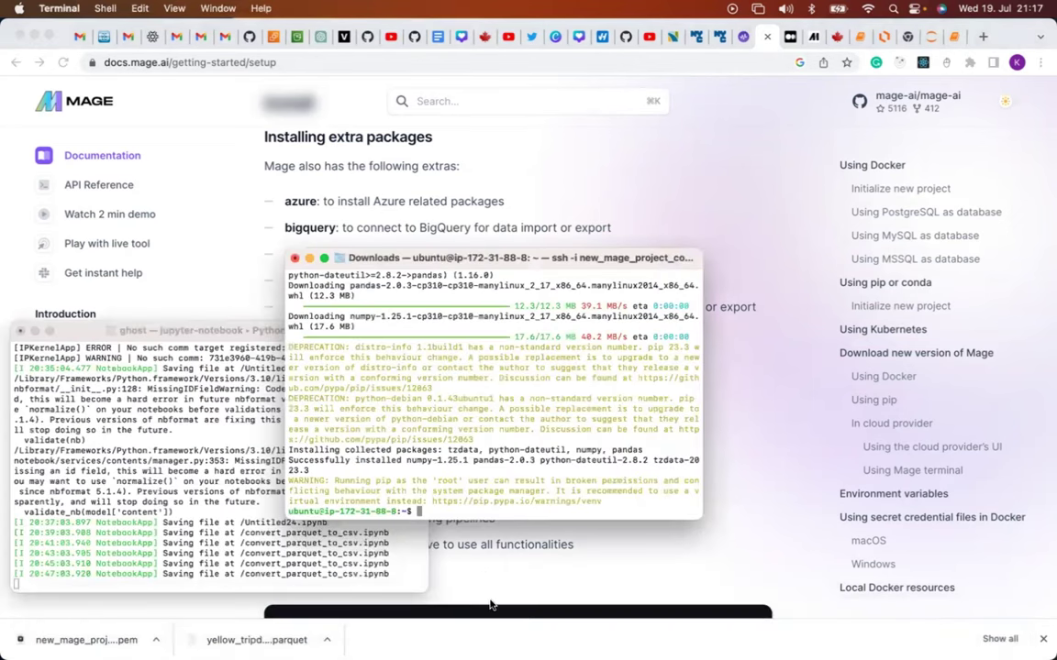
pyautogui.moveTo(485, 633)
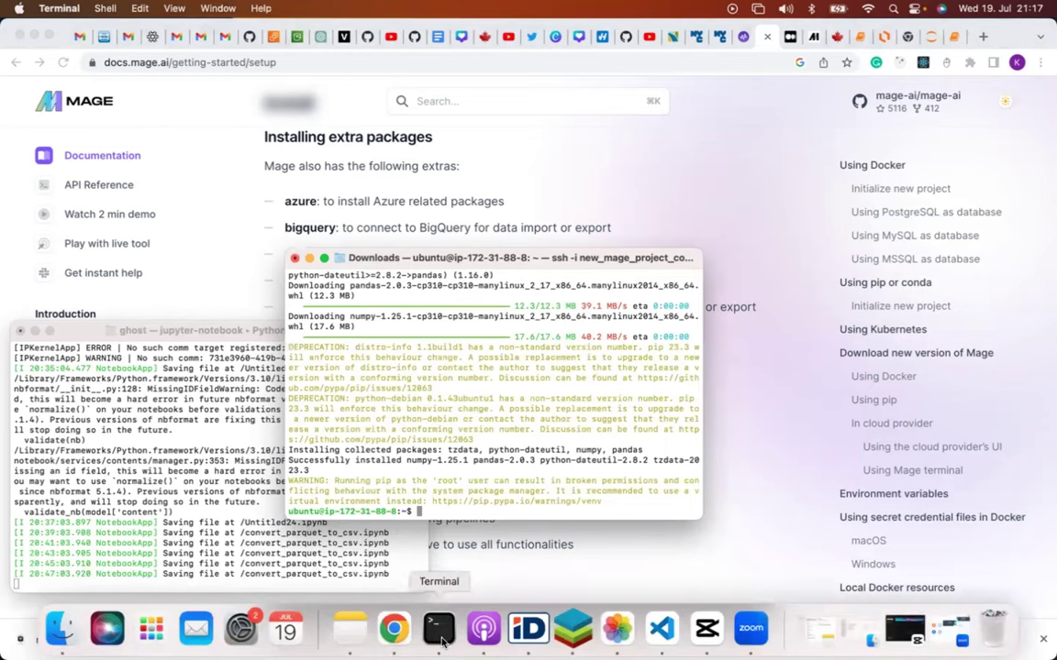
pyautogui.click(661, 629)
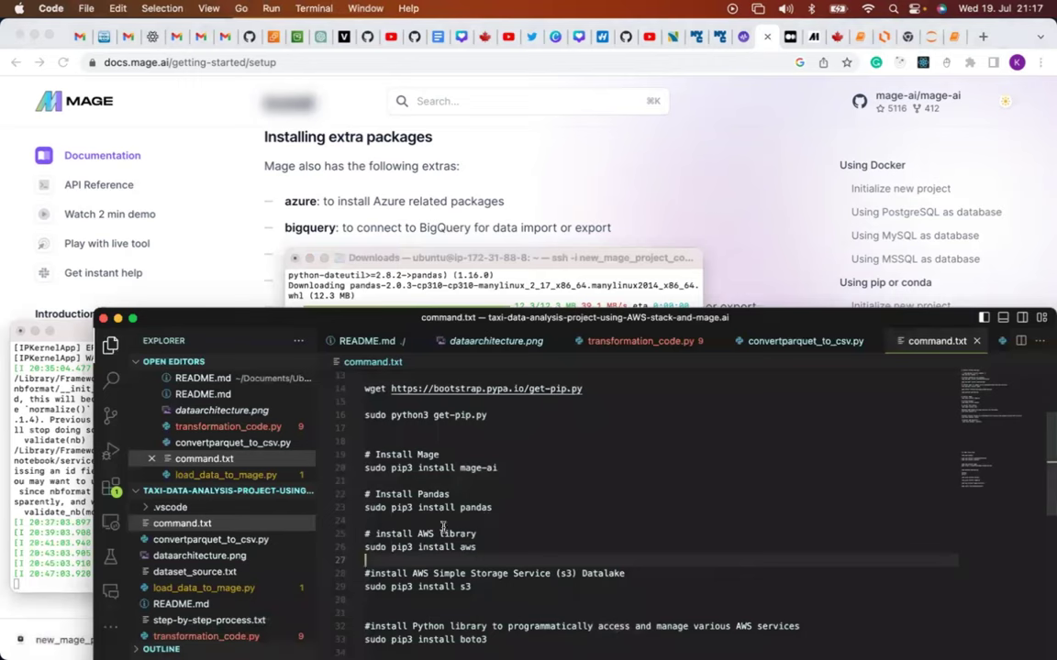
pyautogui.moveTo(365, 546); pyautogui.dragTo(483, 546)
pyautogui.press('super+c')
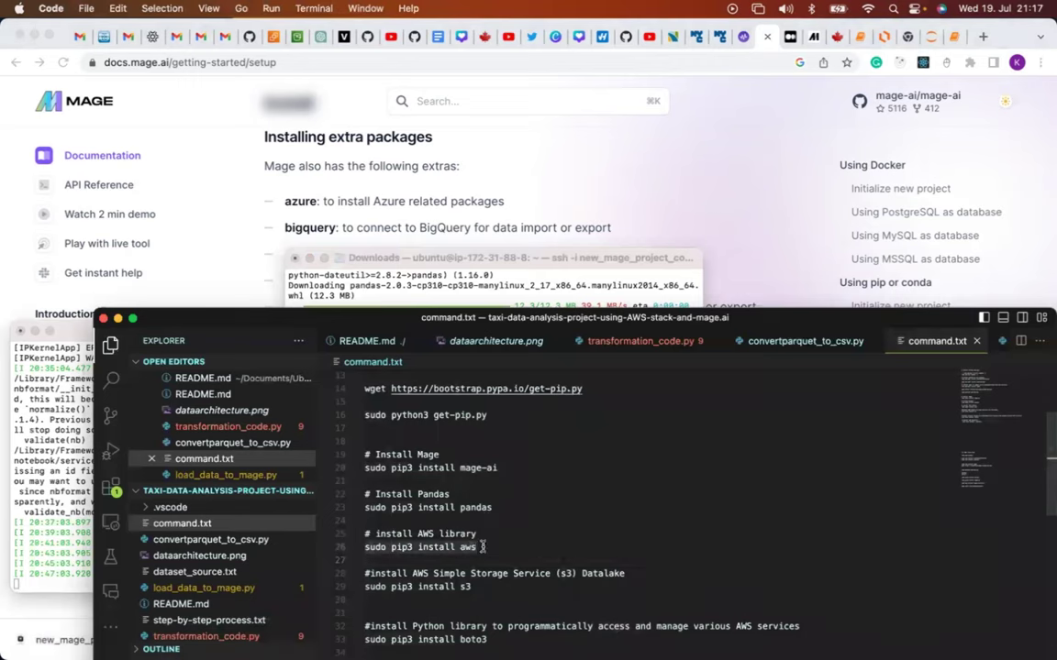
pyautogui.click(419, 273)
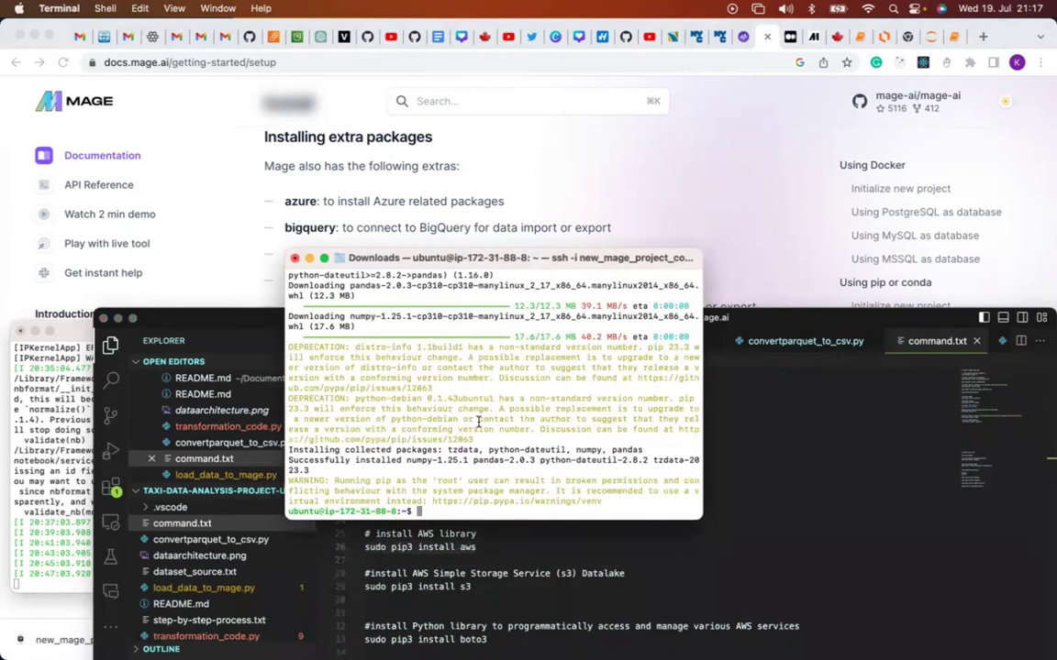
pyautogui.press('super+v')
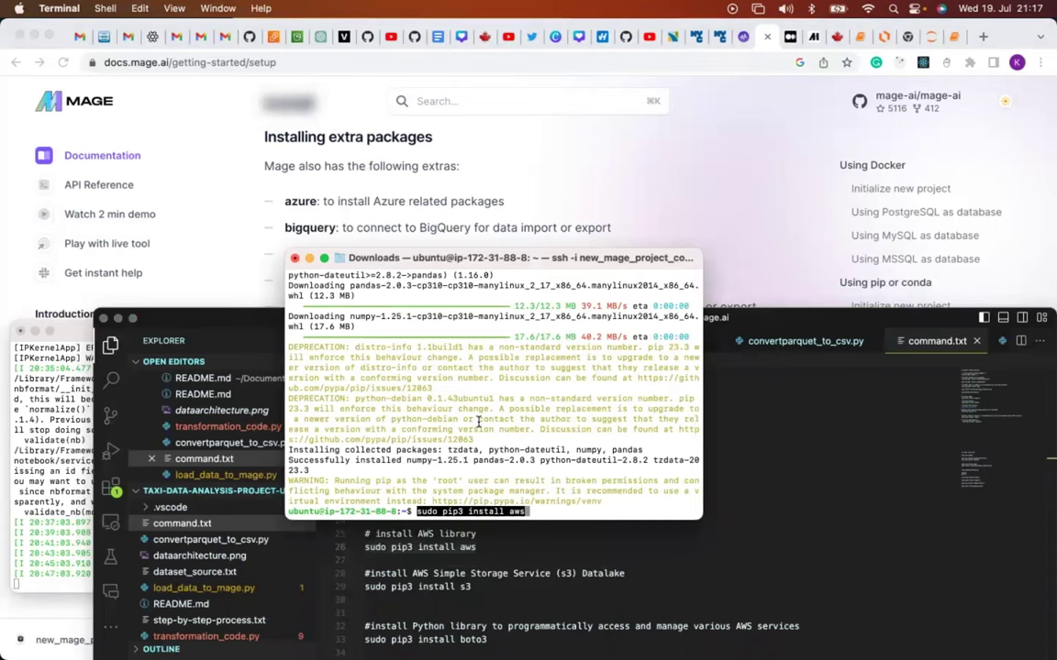
pyautogui.press('Return')
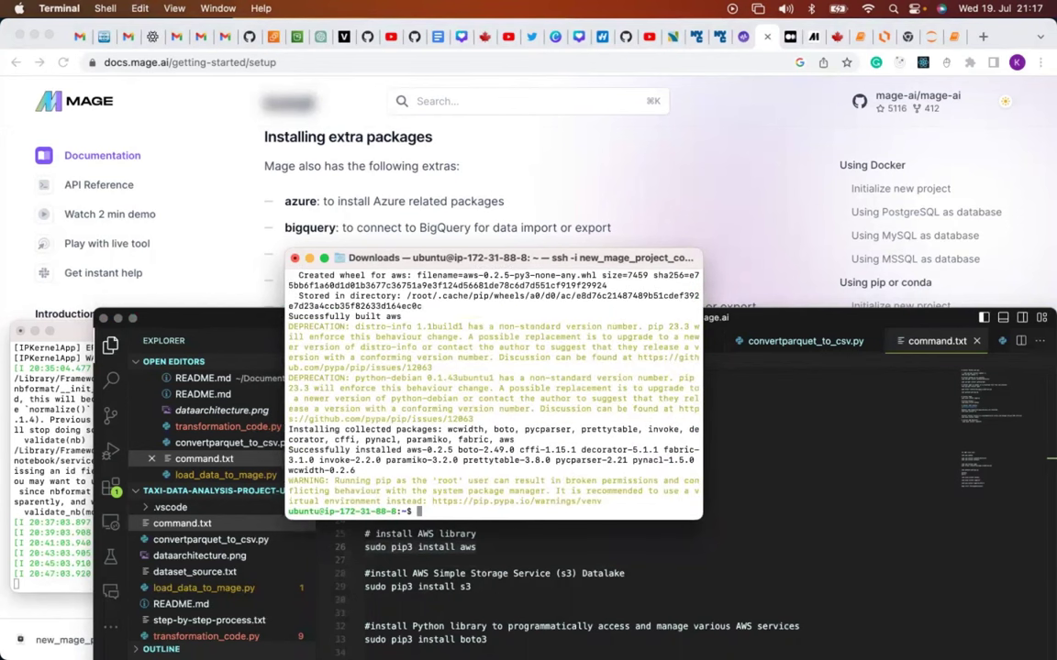
pyautogui.click(384, 536)
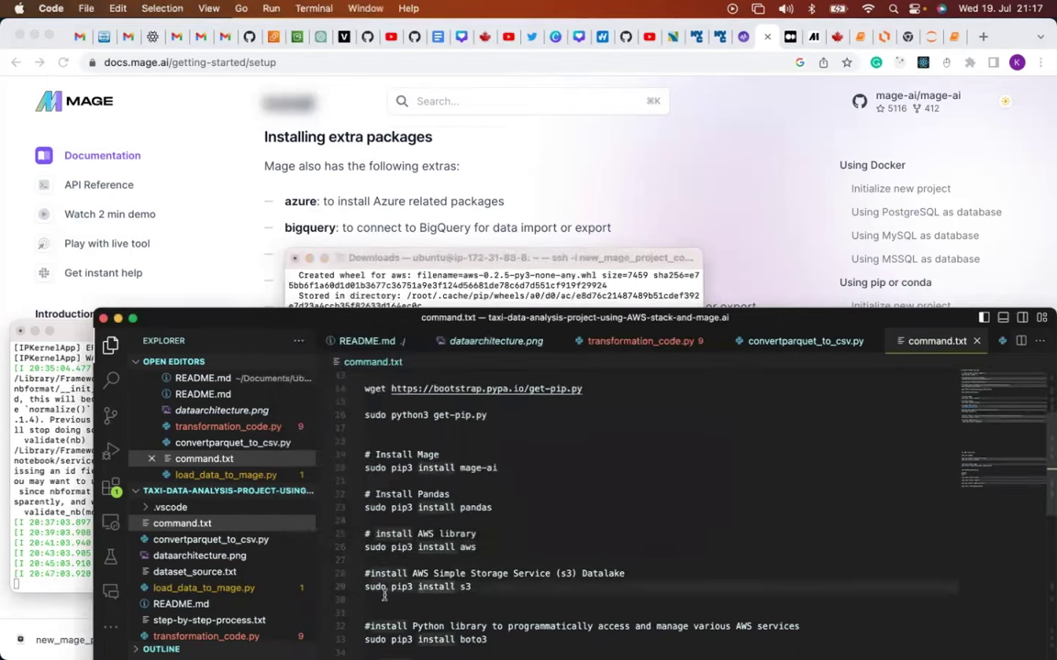
pyautogui.doubleClick(465, 587)
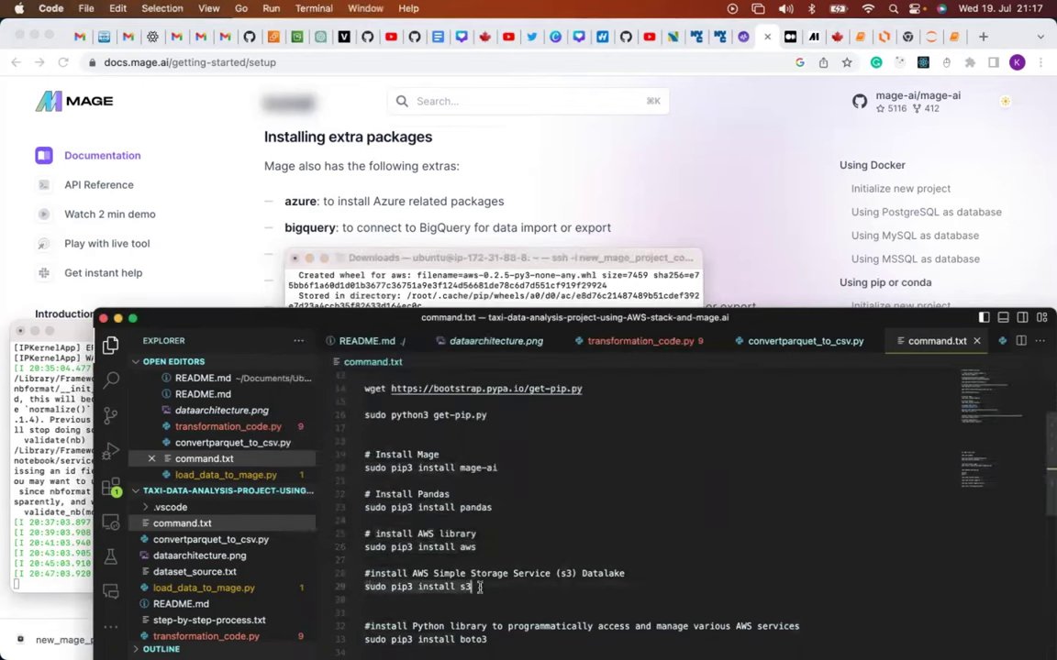
# Run 'sudo pip3 install s3' on the EC2 instance.
pyautogui.click(563, 298)
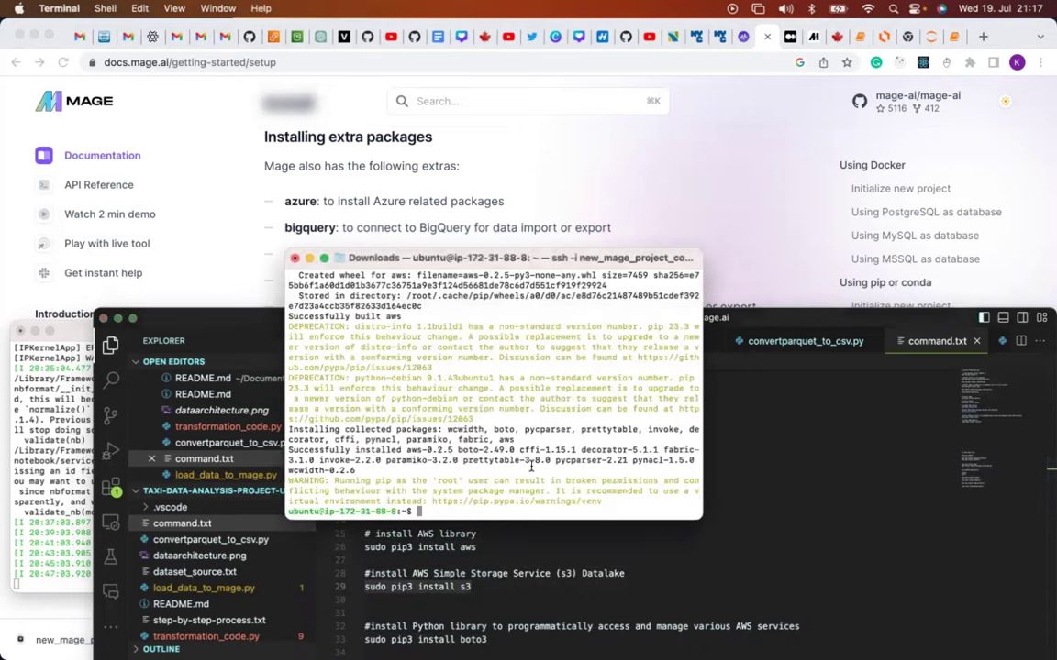
pyautogui.write('sudo pip3 install s3')
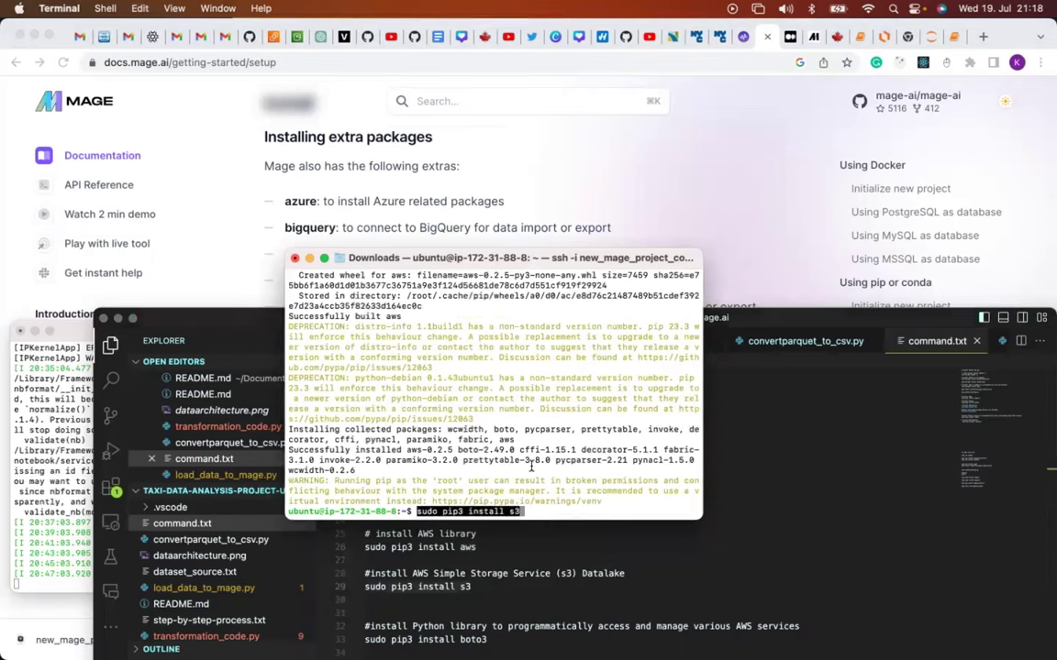
pyautogui.press('Return')
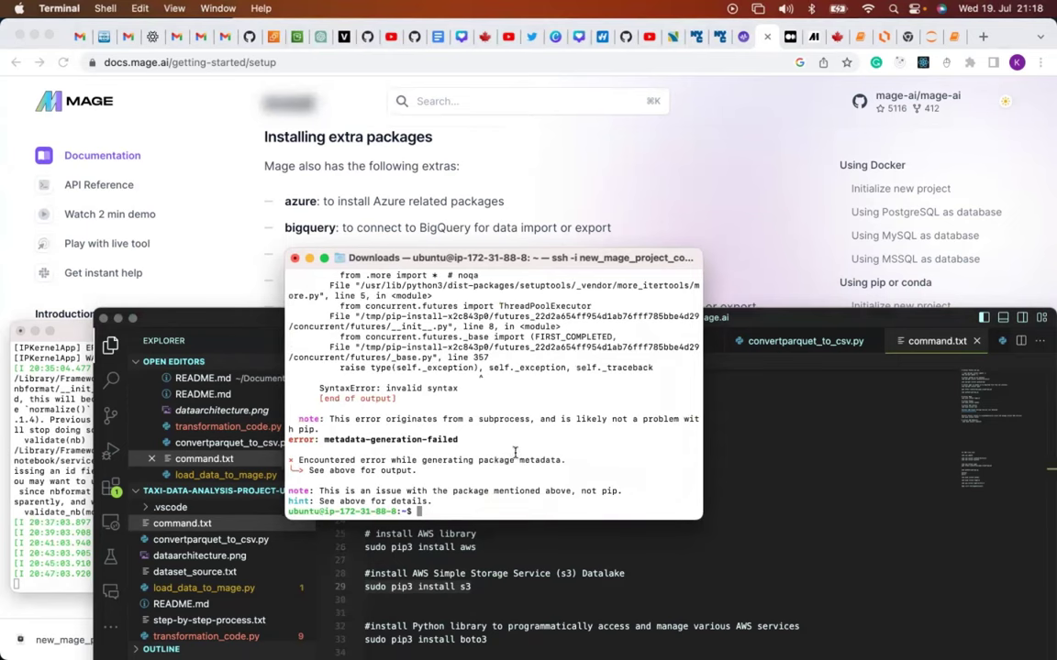
# Read through the s3 install's futures metadata-generation-failed error, then return to command.txt.
pyautogui.scroll(5, 506, 444)
pyautogui.scroll(10, 506, 444)
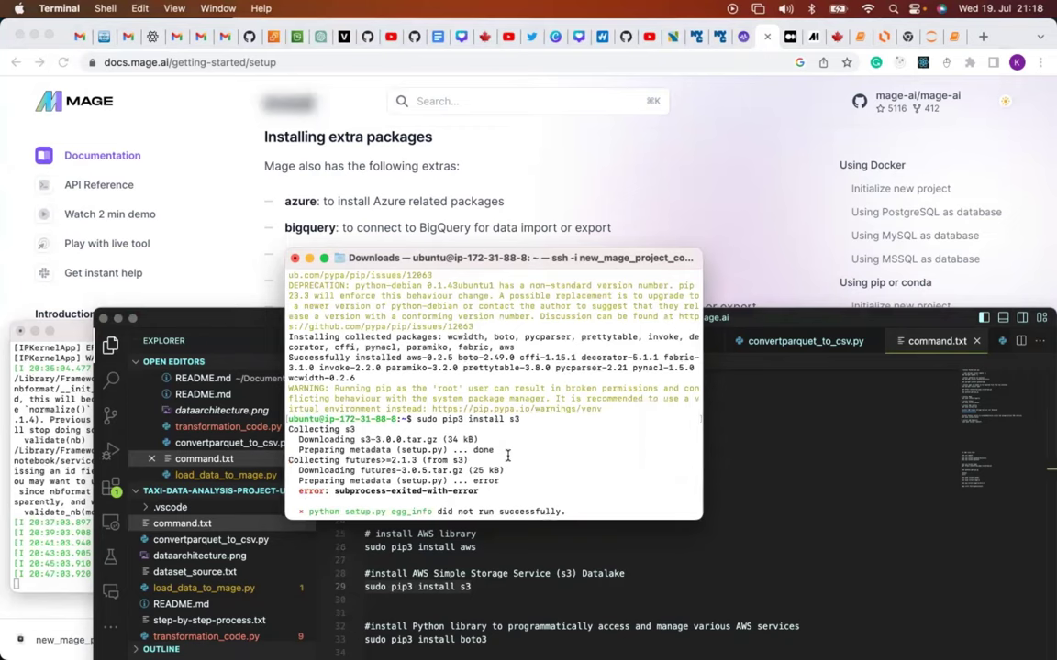
pyautogui.click(759, 493)
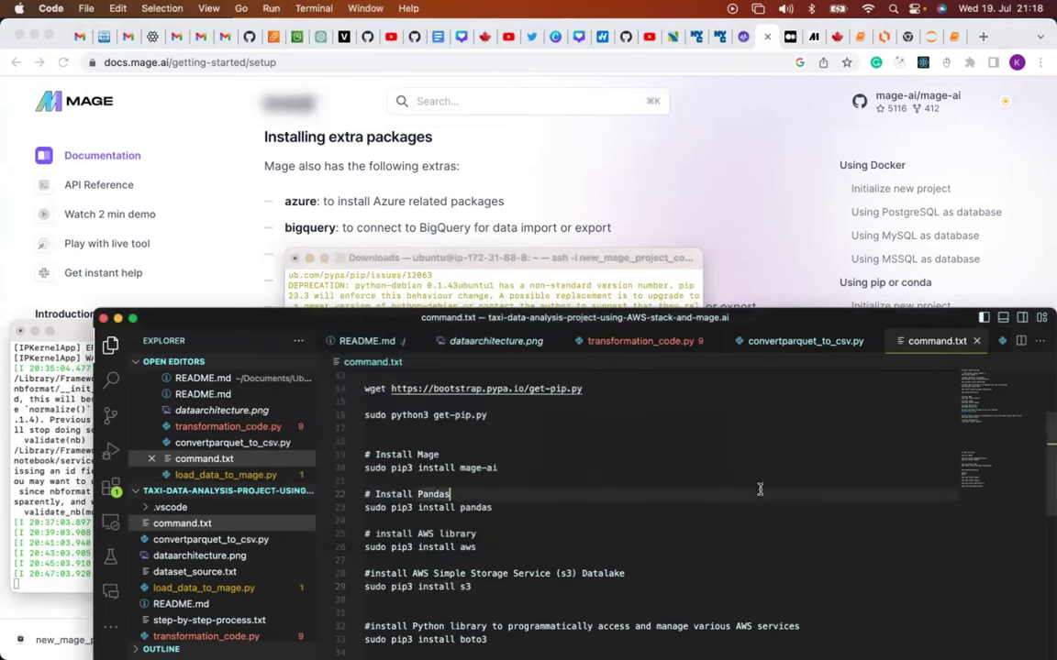
pyautogui.moveTo(615, 631)
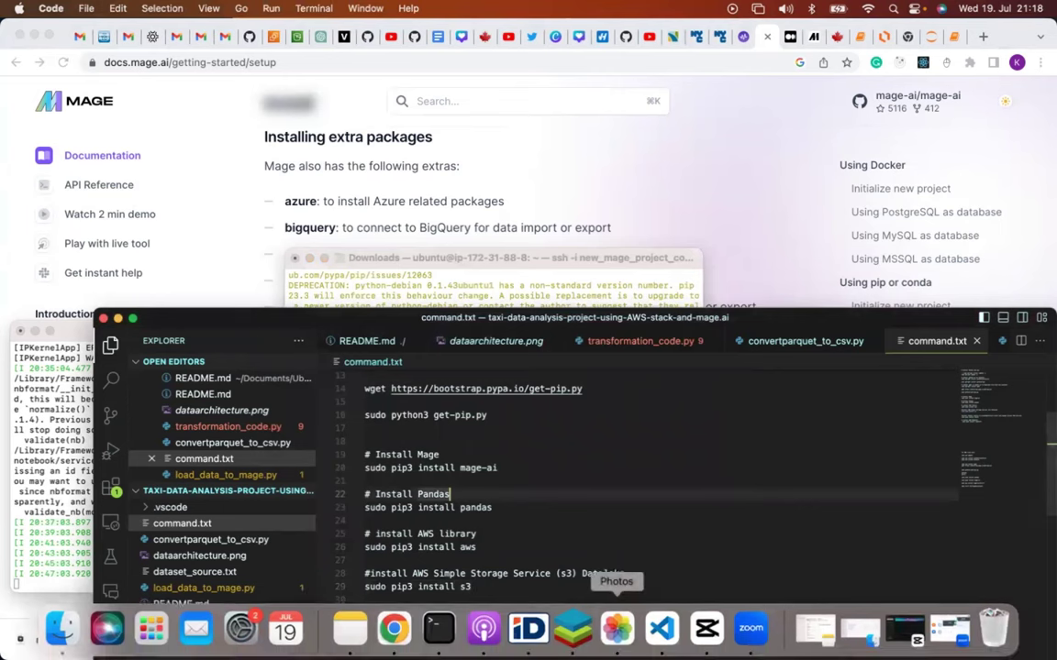
pyautogui.click(439, 627)
pyautogui.scroll(-3, 519, 514)
pyautogui.scroll(-5, 520, 514)
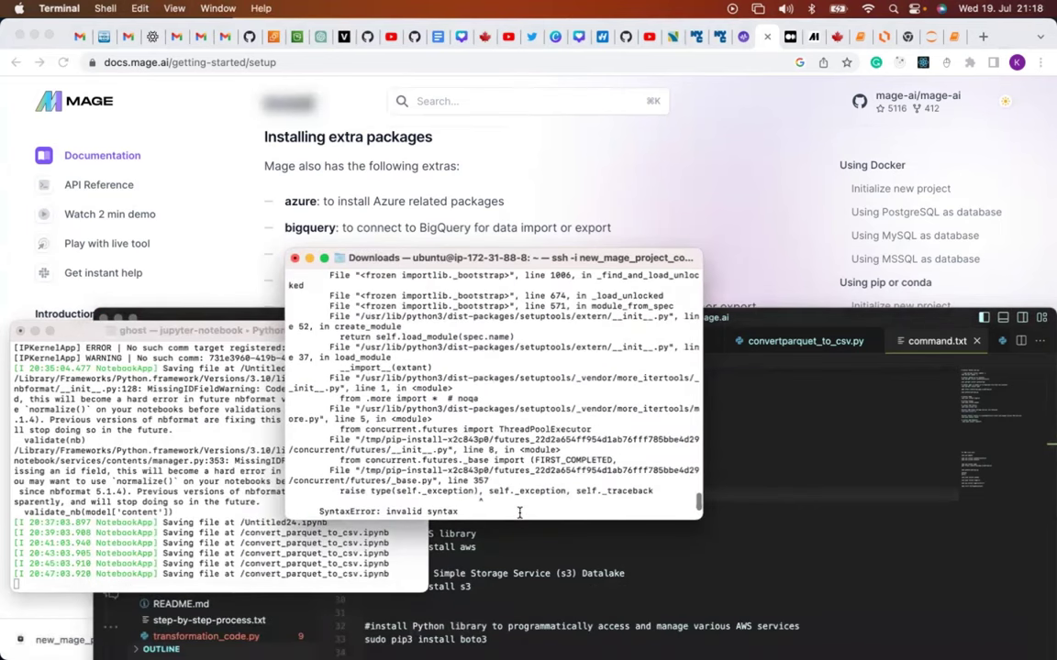
pyautogui.scroll(-4, 520, 514)
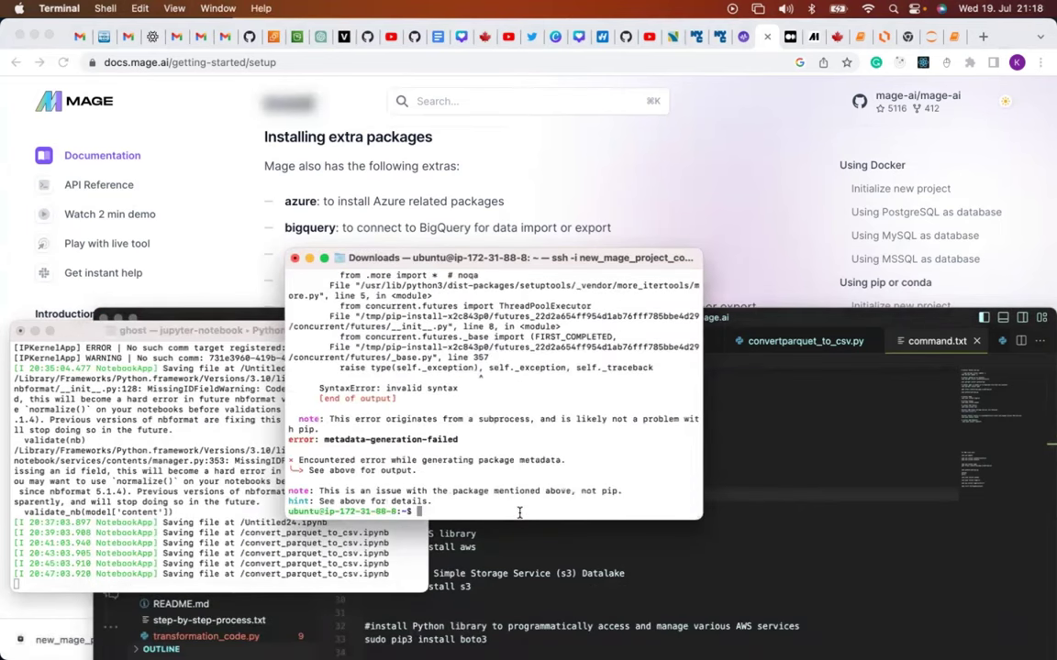
pyautogui.click(439, 555)
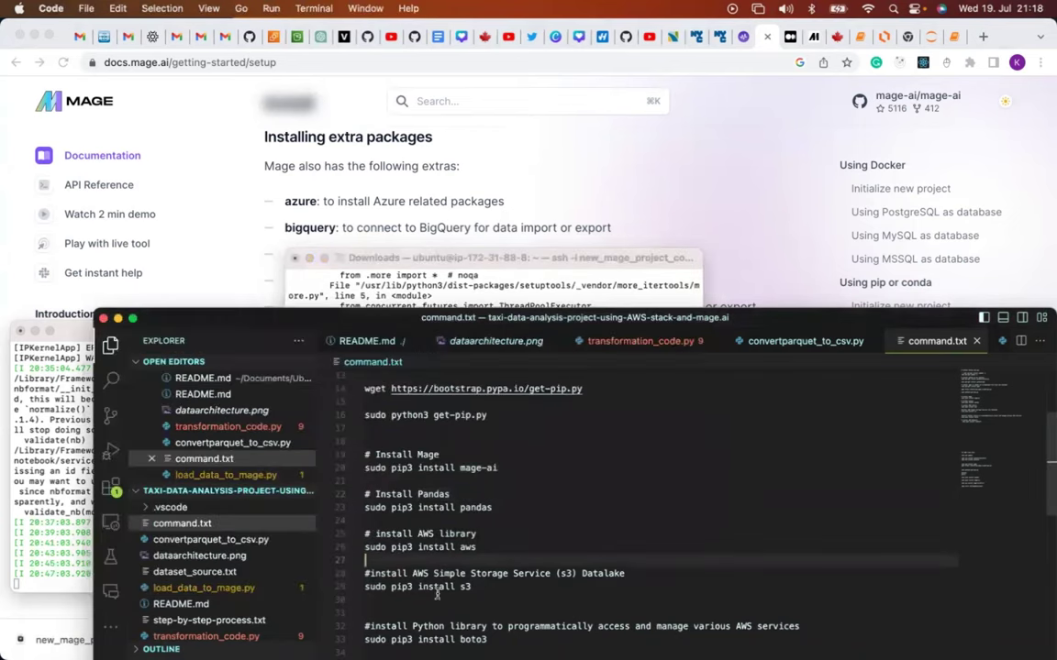
# Run 'sudo pip3 install boto3', installing boto3 1.28.5 with botocore 1.31.5 and s3transfer 0.6.1.
pyautogui.scroll(-4, 394, 537)
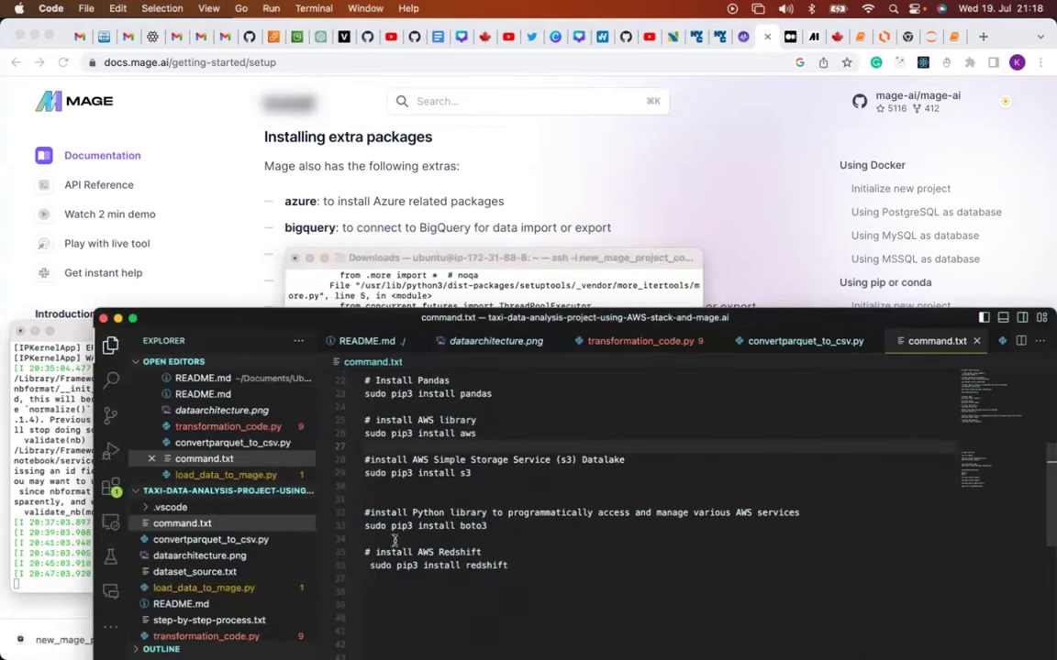
pyautogui.moveTo(366, 528); pyautogui.dragTo(506, 526)
pyautogui.press('super+c')
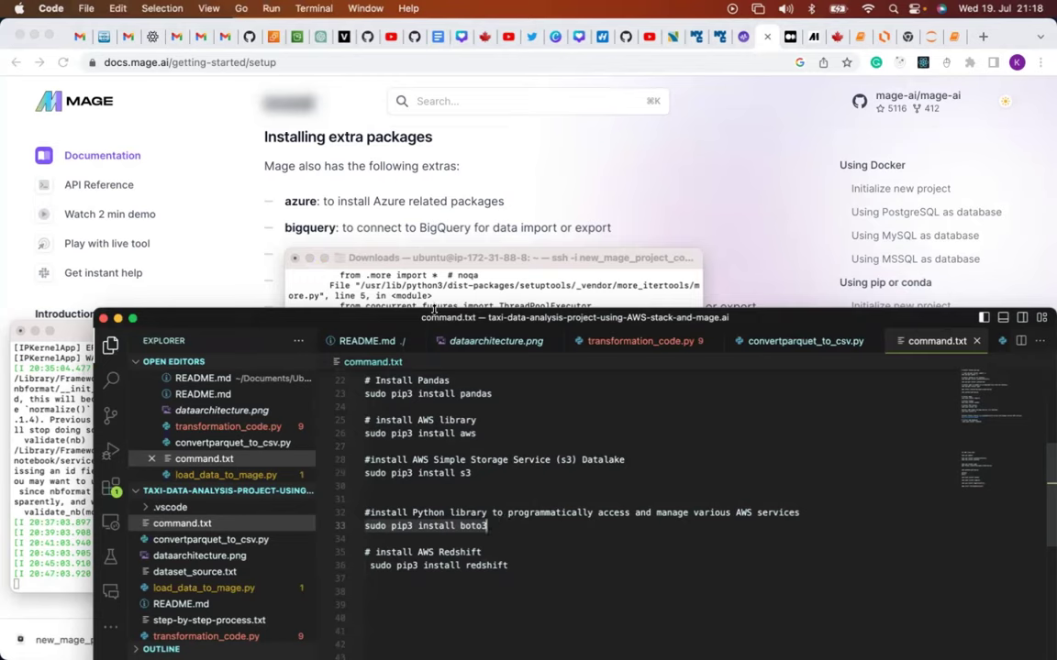
pyautogui.press('super+Tab')
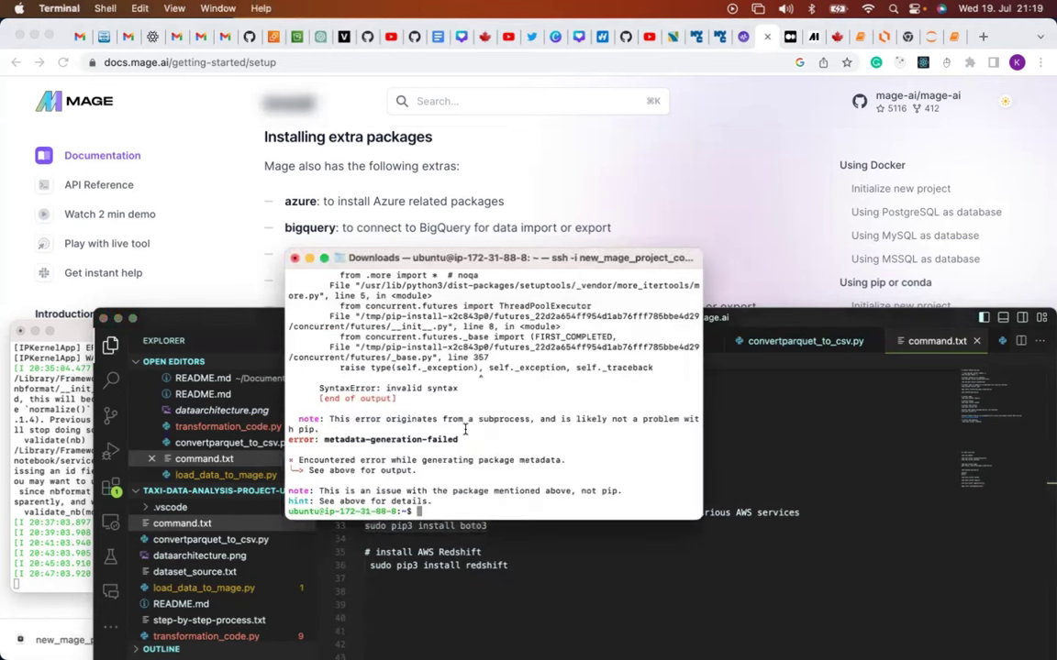
pyautogui.press('super+v')
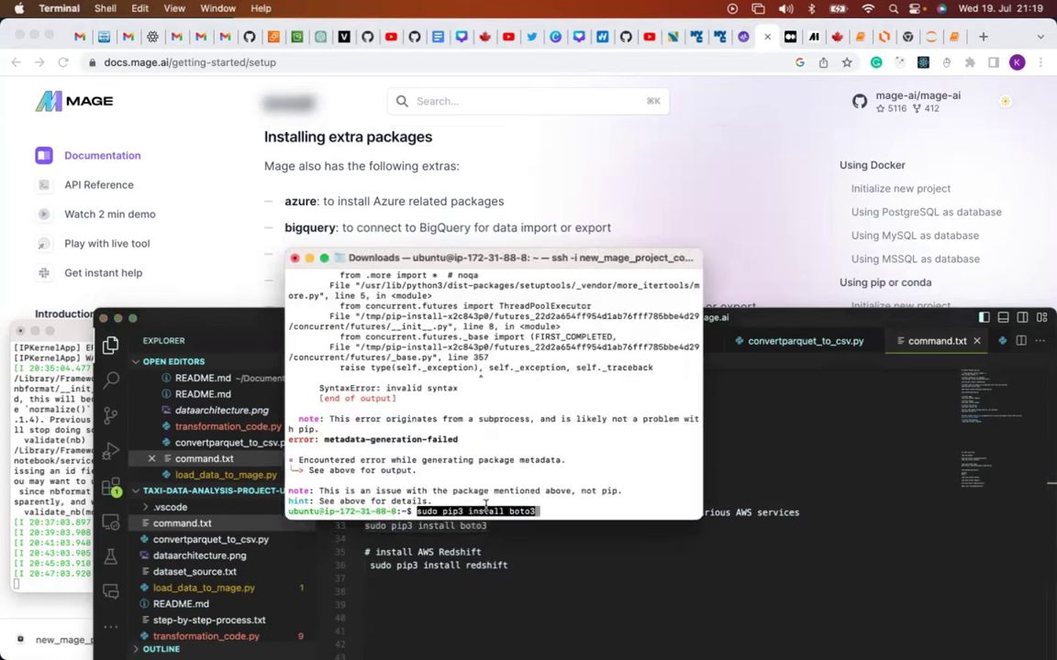
pyautogui.press('Return')
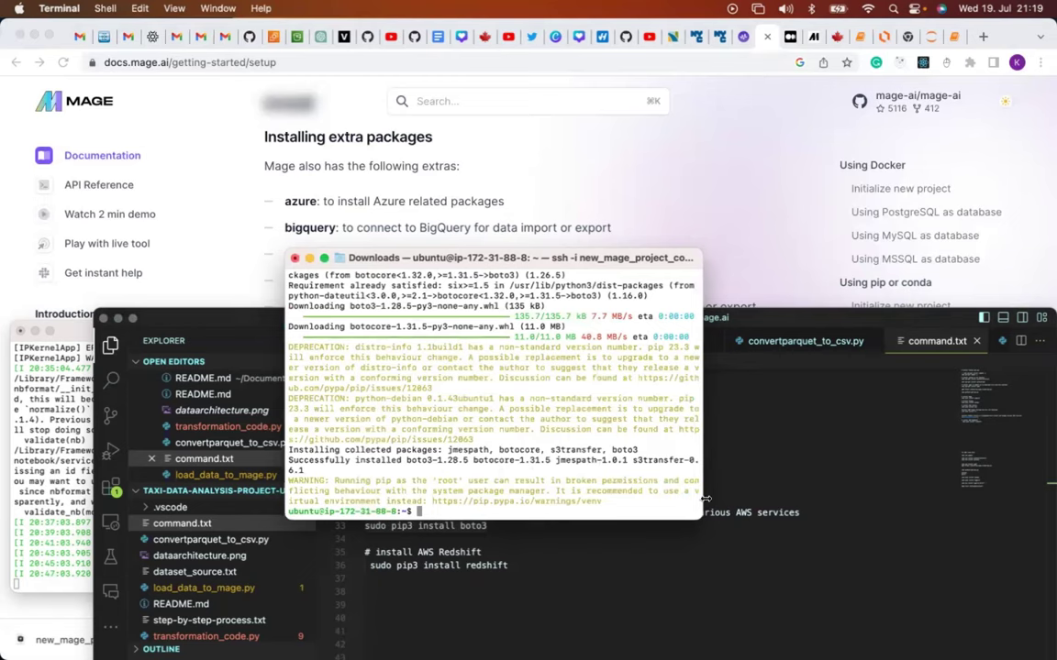
pyautogui.click(581, 548)
# Enter 'sudo pip3 install mage-ai' at the server's ssh prompt without running it yet.
pyautogui.scroll(5, 566, 484)
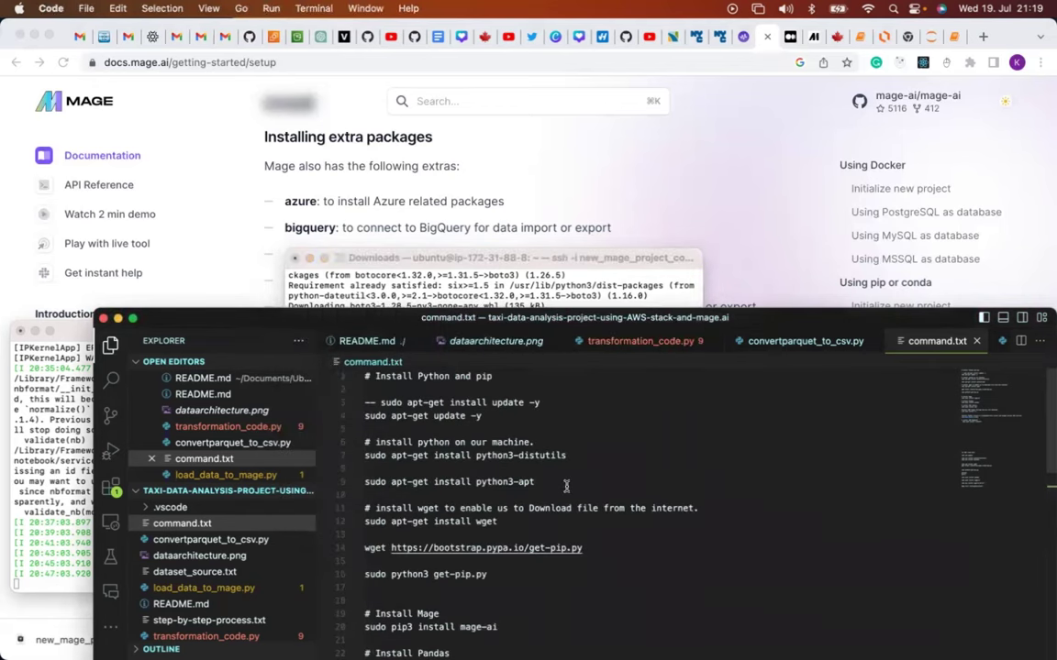
pyautogui.scroll(-3, 566, 486)
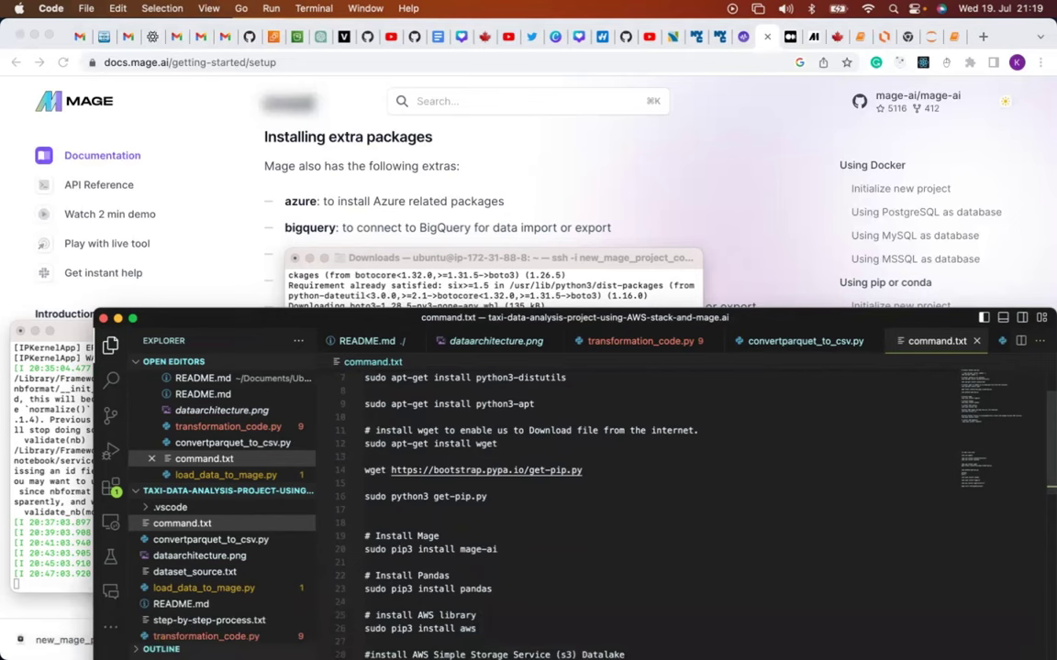
pyautogui.click(438, 629)
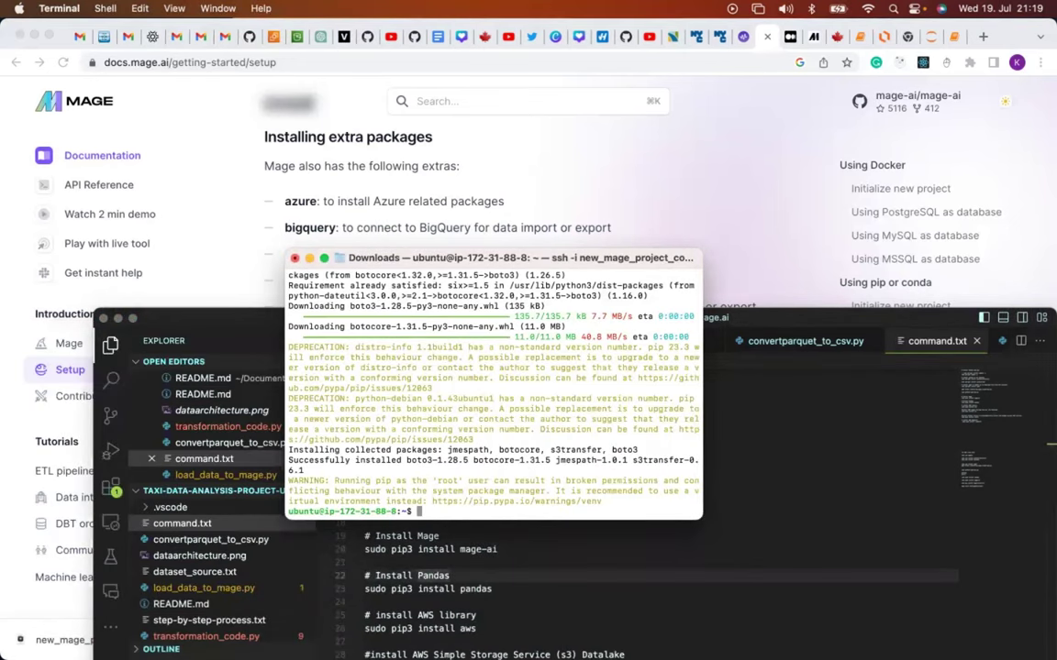
pyautogui.write('sudo pip3 install m')
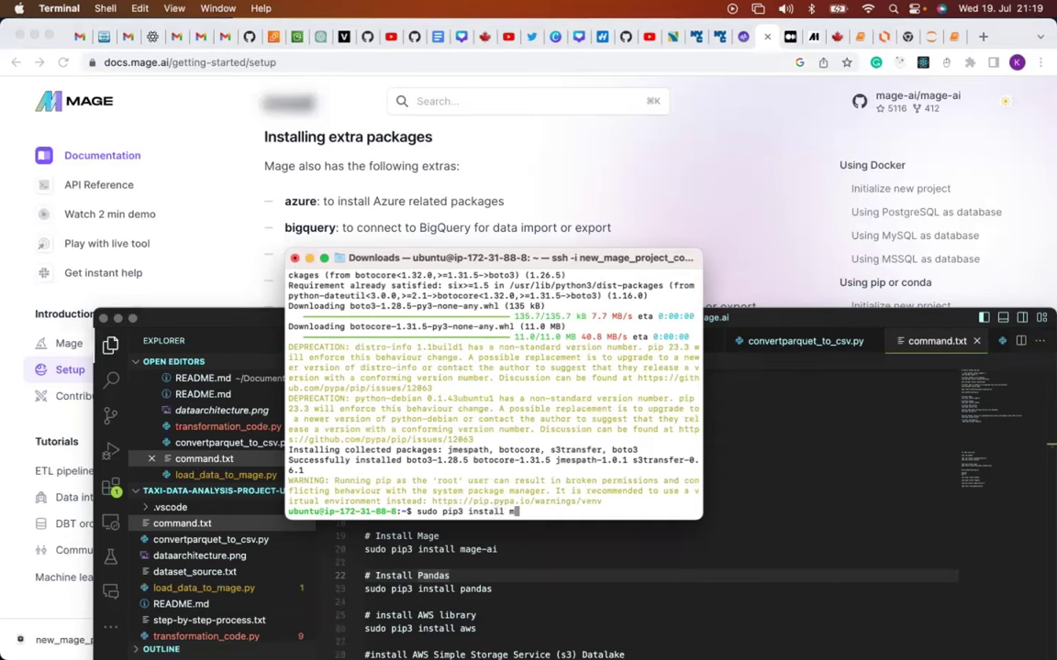
pyautogui.write('age-ai')
pyautogui.click(982, 36)
# Search Google for 'mage.ai data tool' in a new Chrome tab.
pyautogui.click(983, 37)
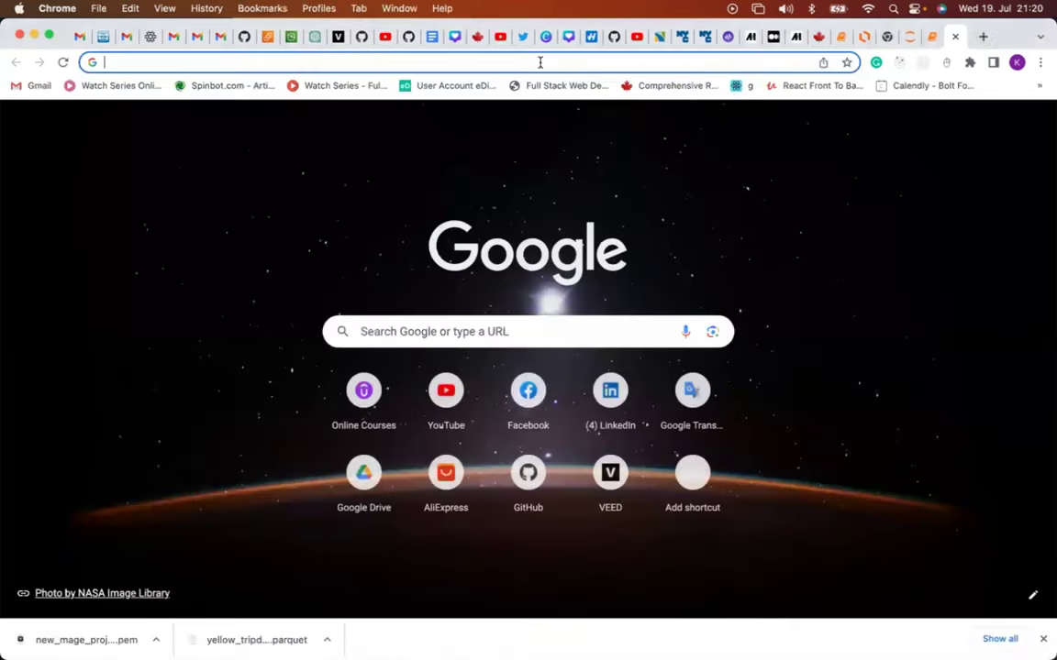
pyautogui.click(541, 62)
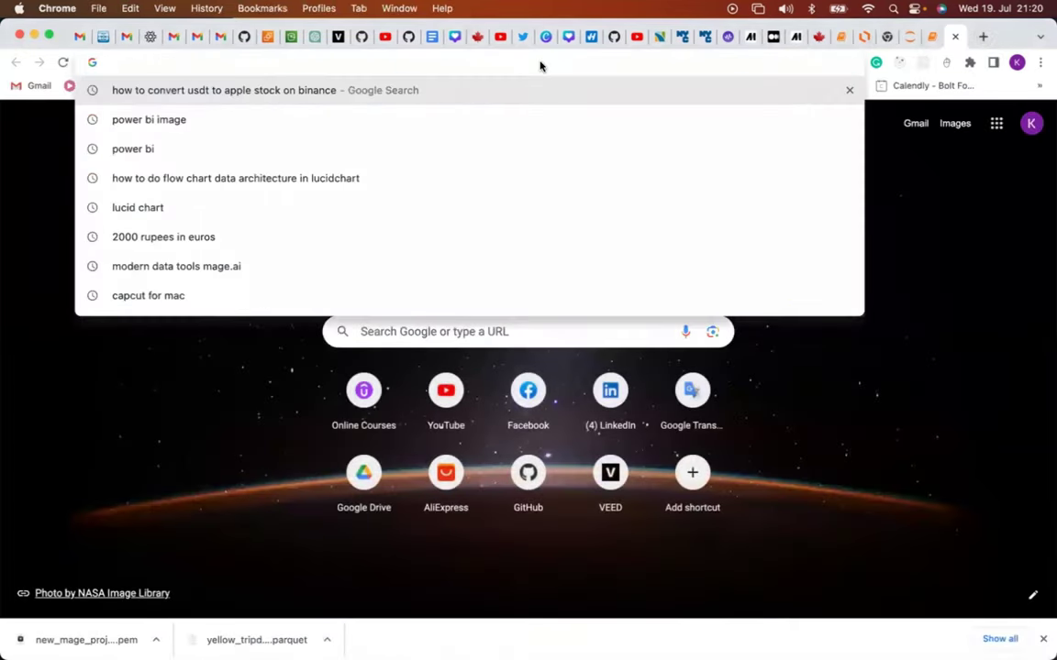
pyautogui.write('m')
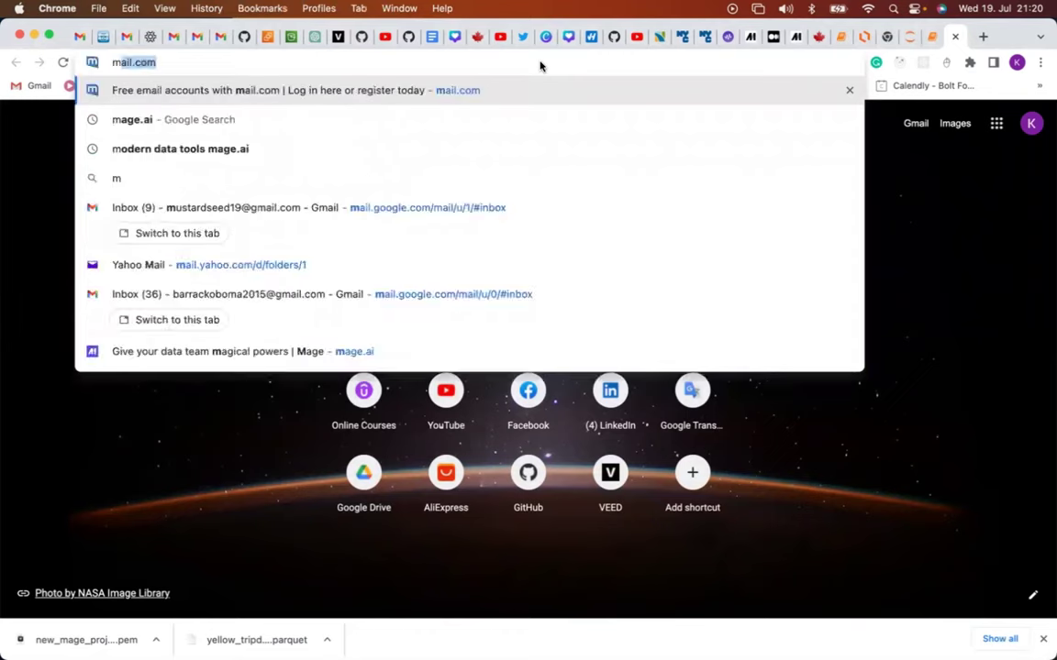
pyautogui.write('age.')
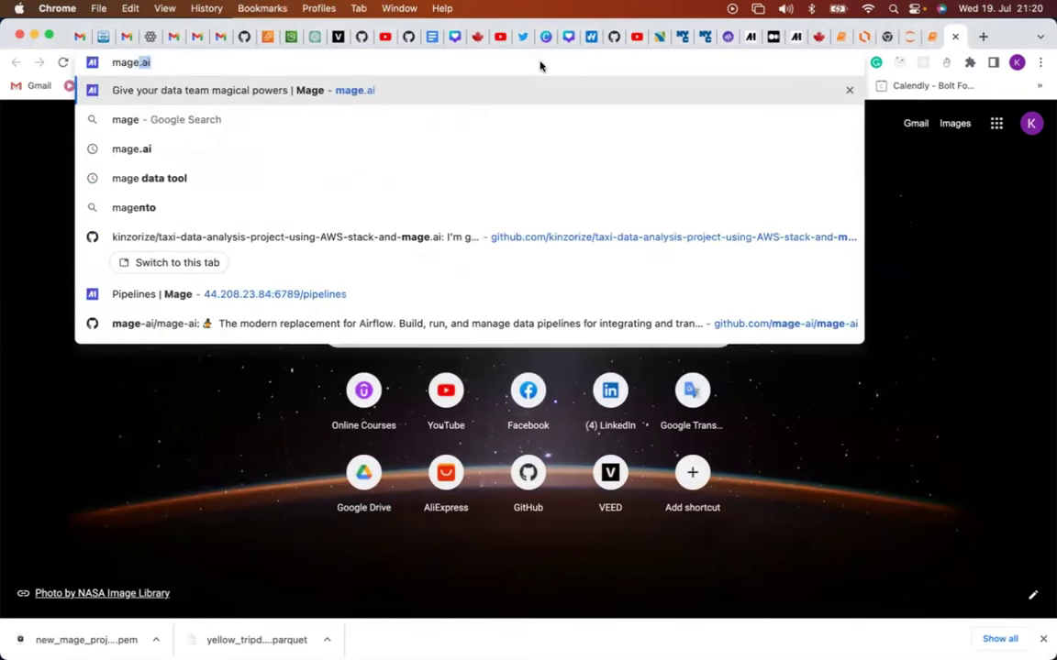
pyautogui.write('ai')
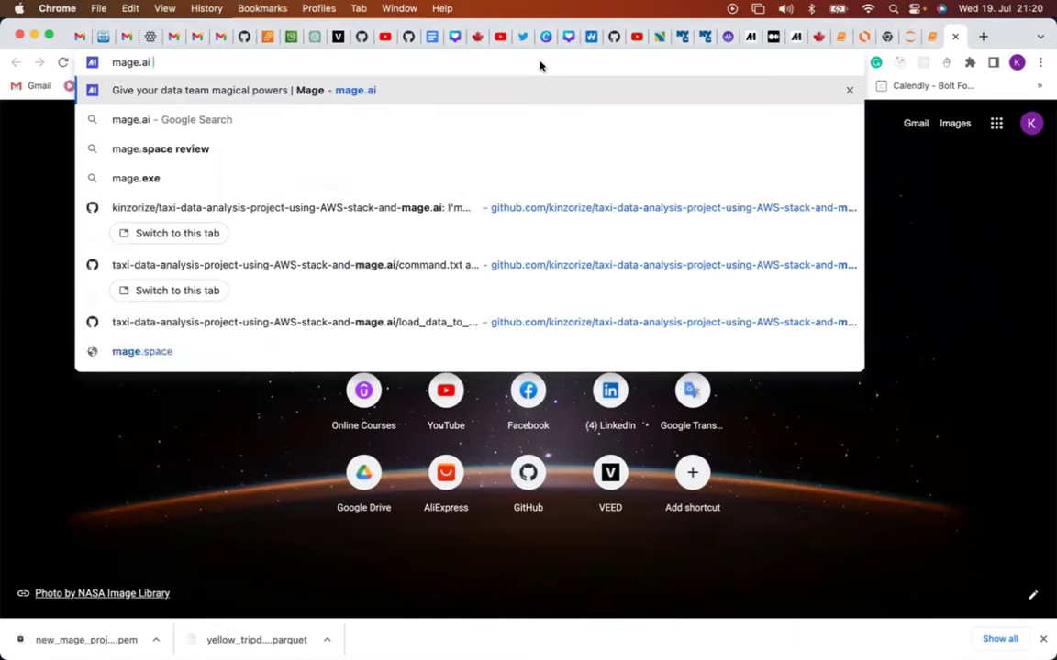
pyautogui.write(' data ')
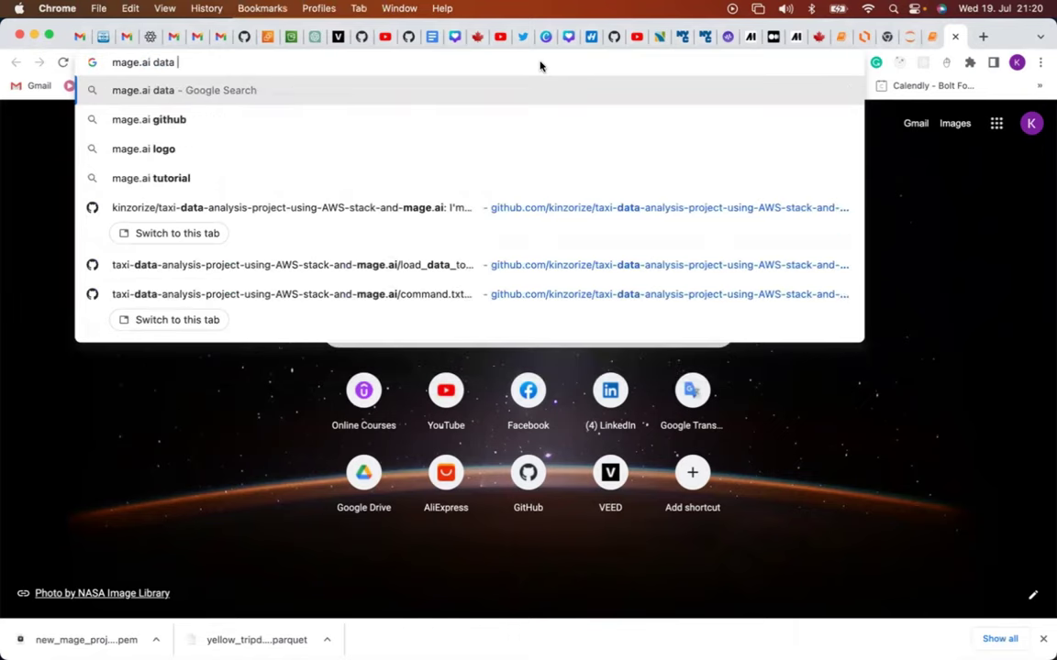
pyautogui.write('tool')
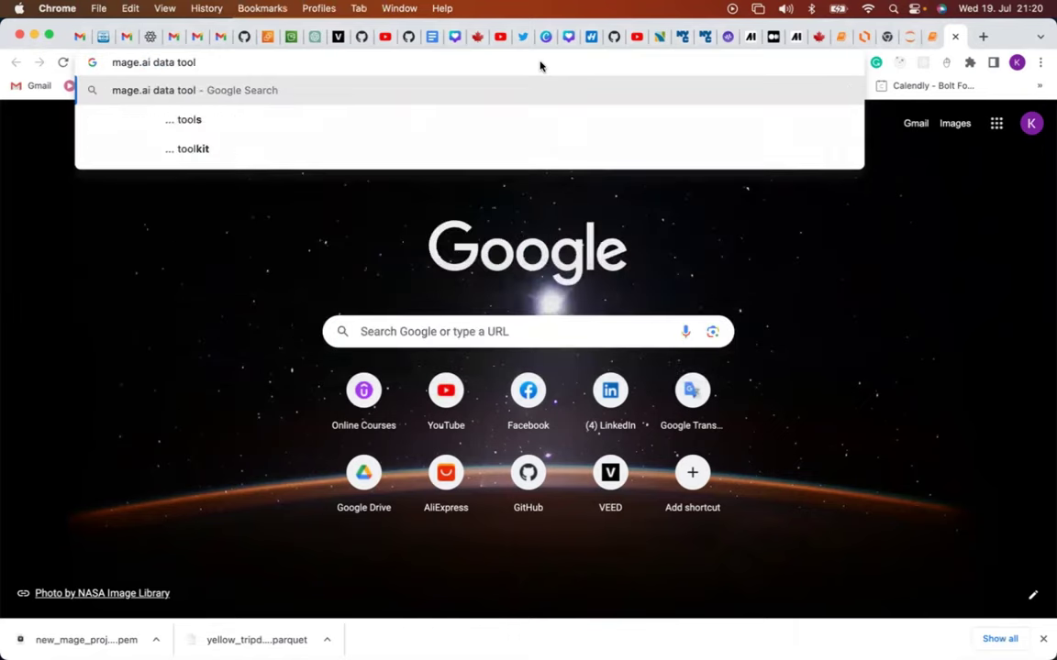
pyautogui.press('Return')
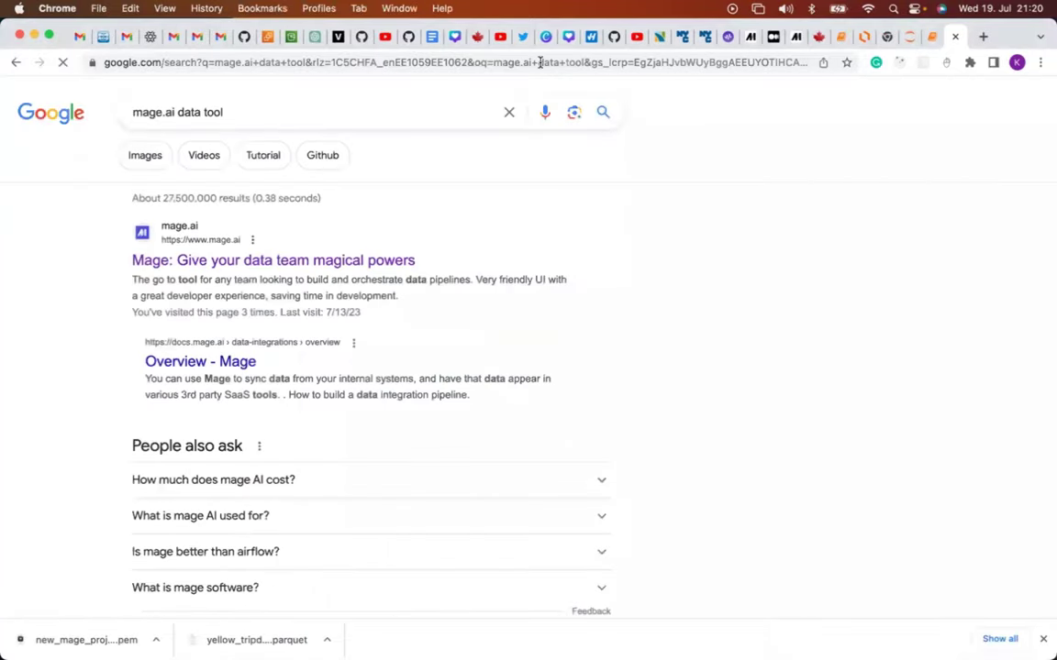
# Open the 'Mage: Give your data team magical powers' result and follow Get started to GitHub.
pyautogui.click(206, 264)
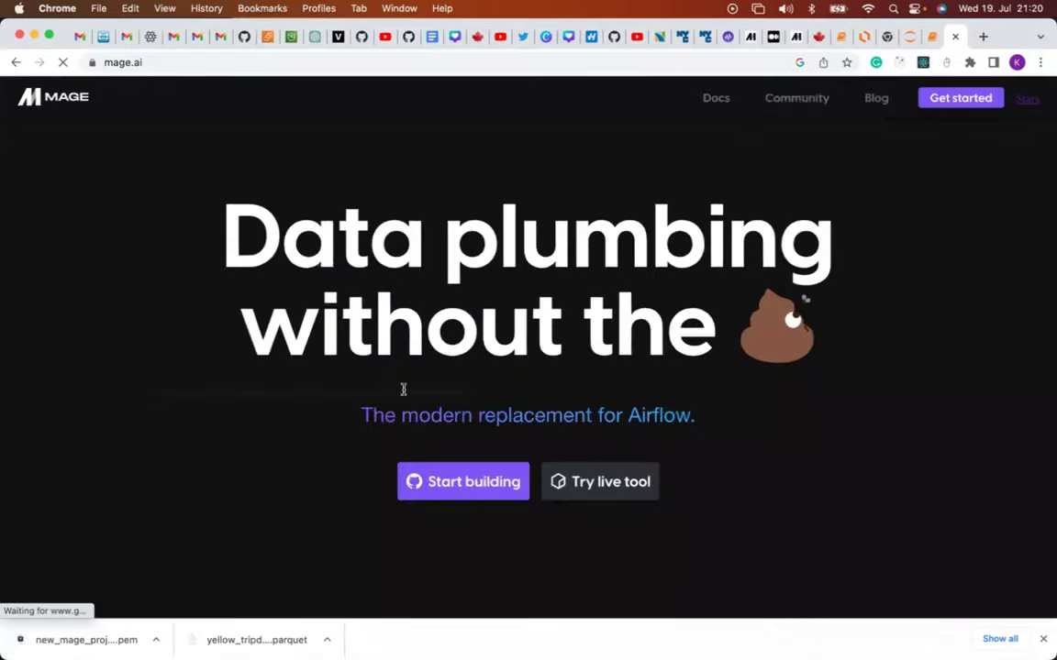
pyautogui.scroll(-2, 451, 428)
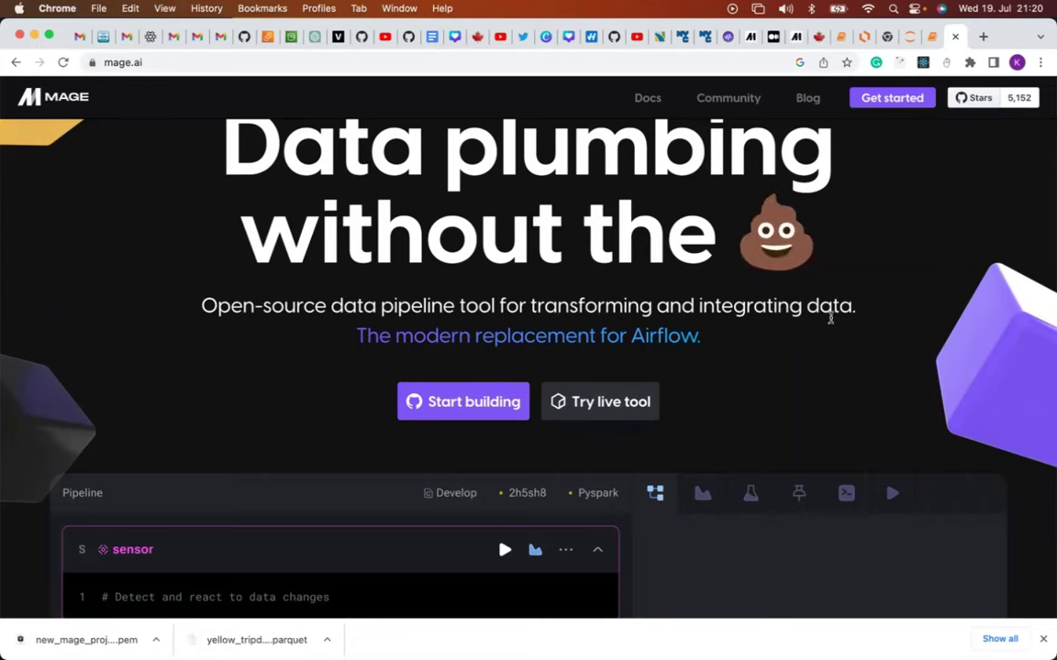
pyautogui.scroll(-1, 786, 368)
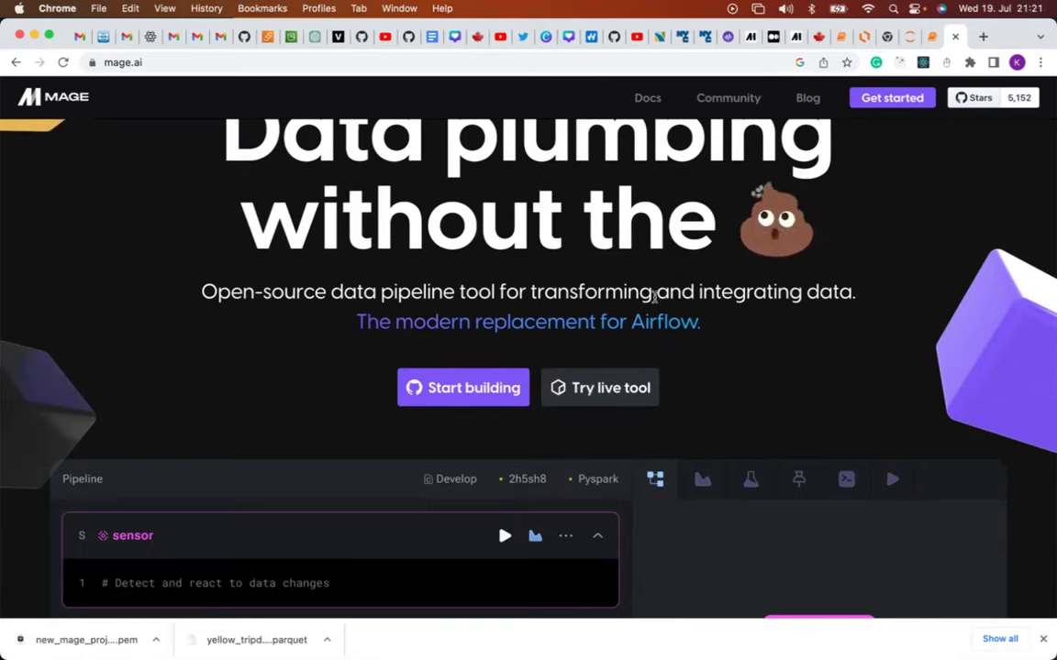
pyautogui.click(882, 107)
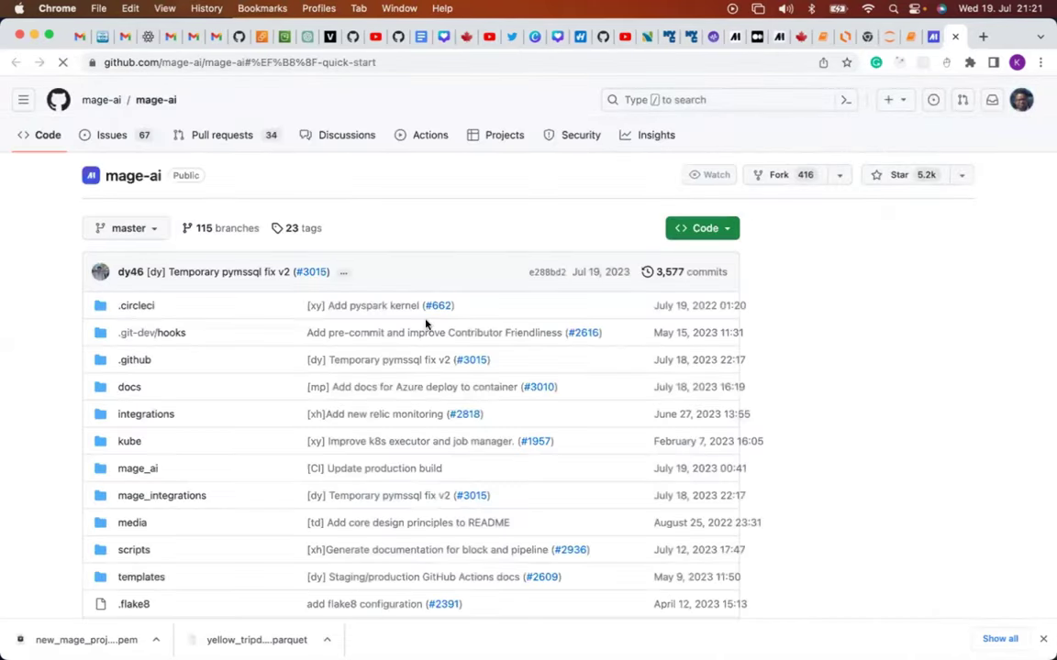
# Read the mage-ai README's Quick start pip instructions, then return to the ssh Terminal session.
pyautogui.scroll(-15, 431, 323)
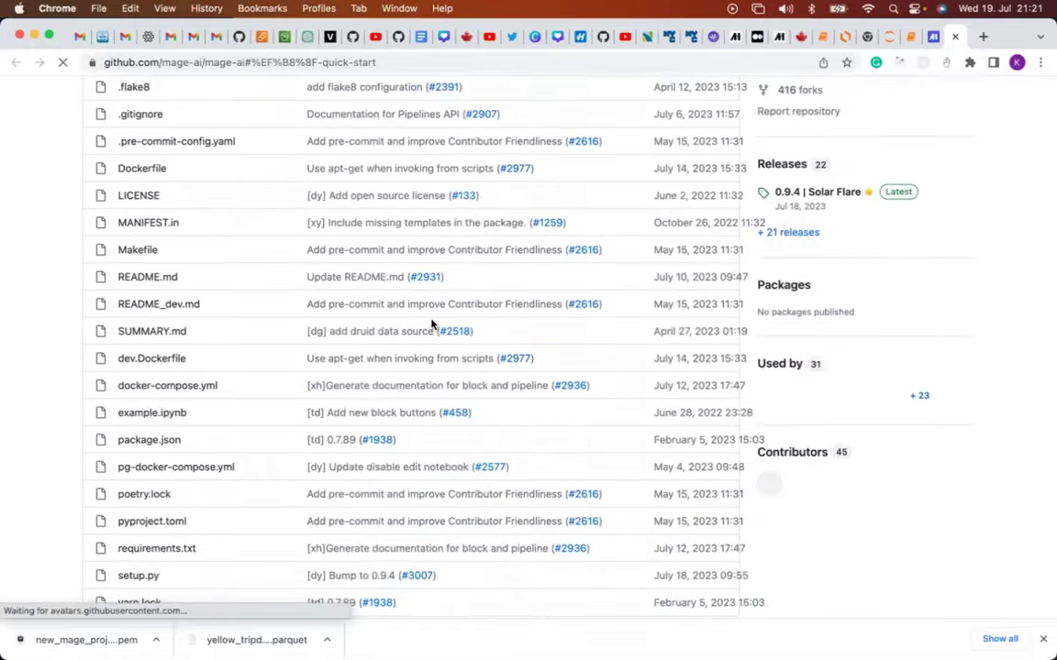
pyautogui.scroll(-15, 431, 323)
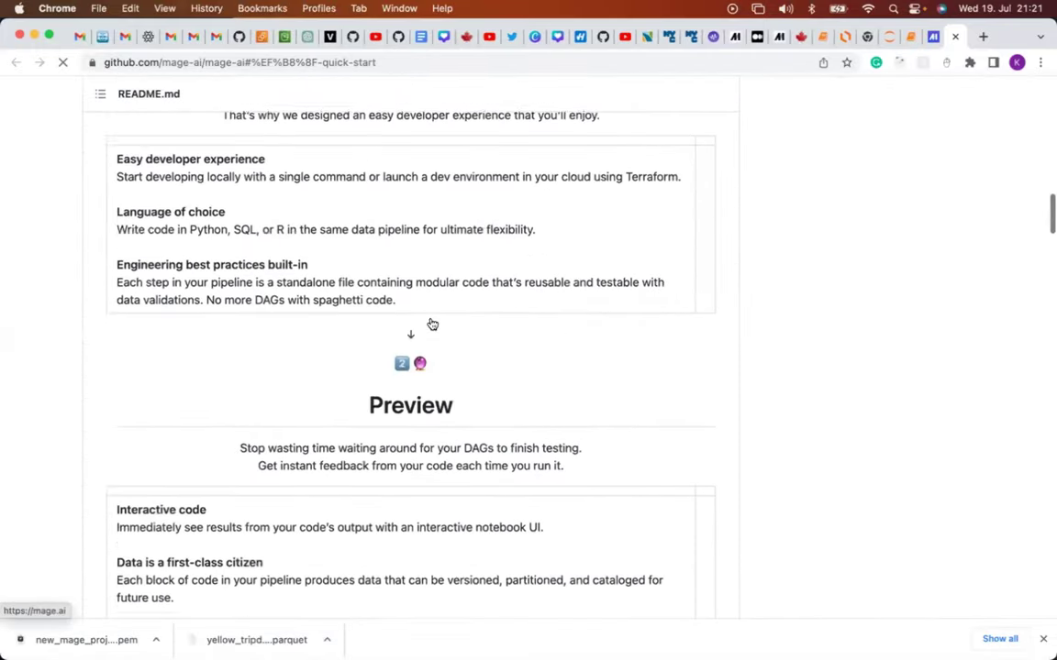
pyautogui.scroll(-15, 431, 323)
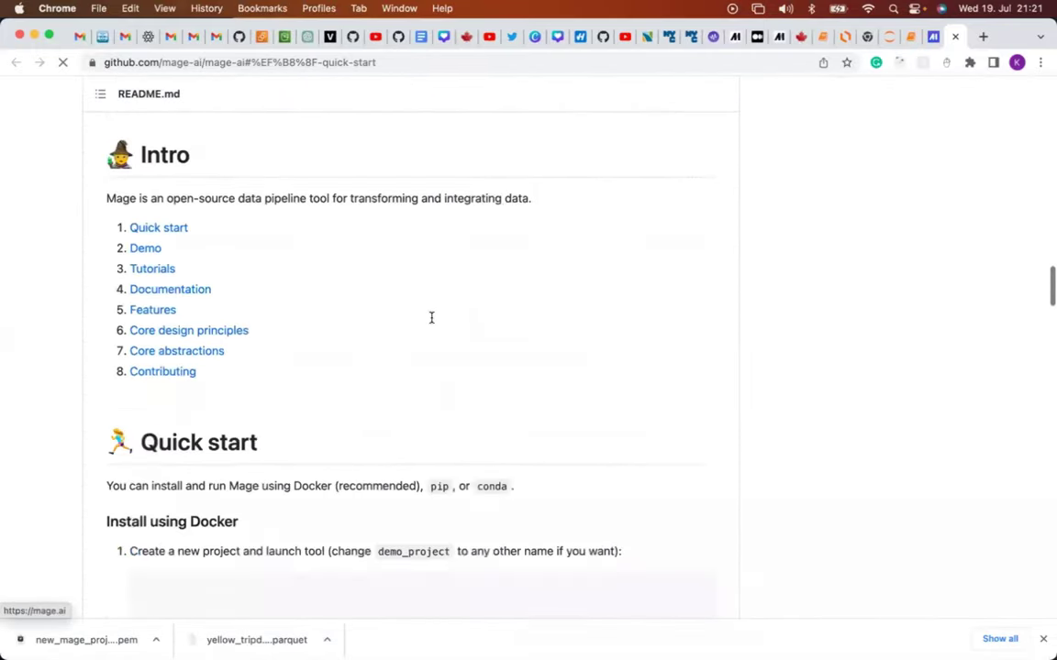
pyautogui.scroll(-15, 431, 318)
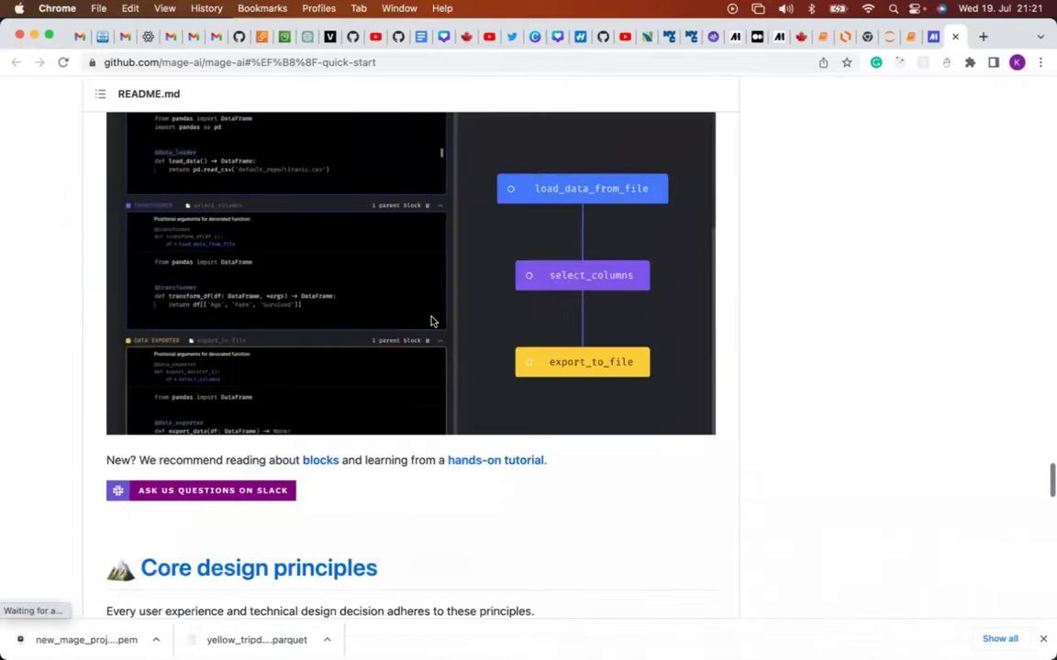
pyautogui.scroll(5, 431, 321)
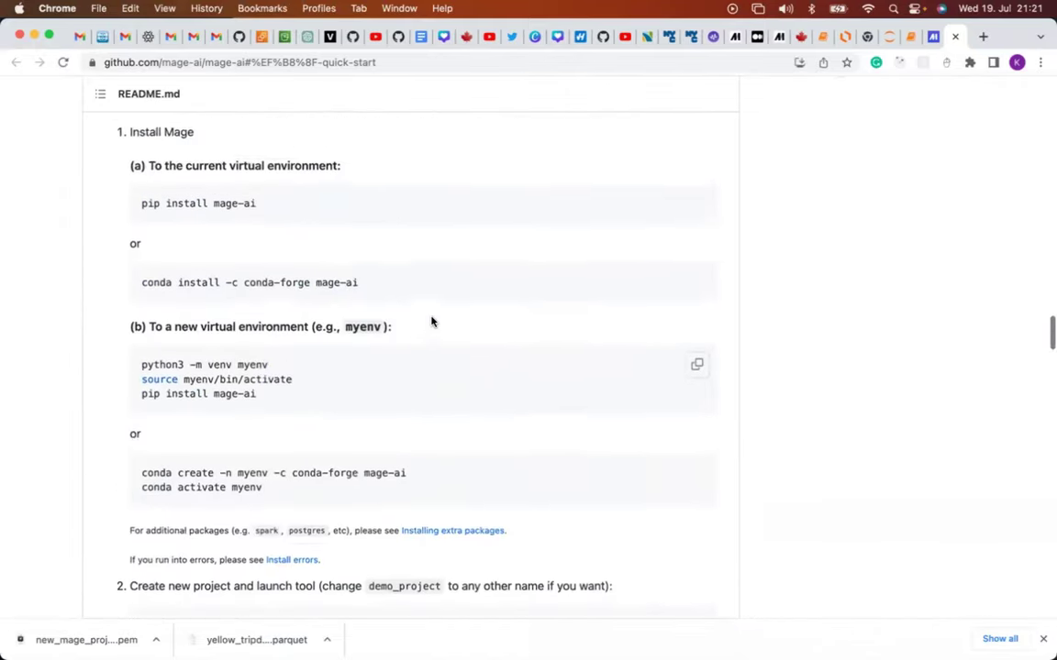
pyautogui.scroll(7, 431, 321)
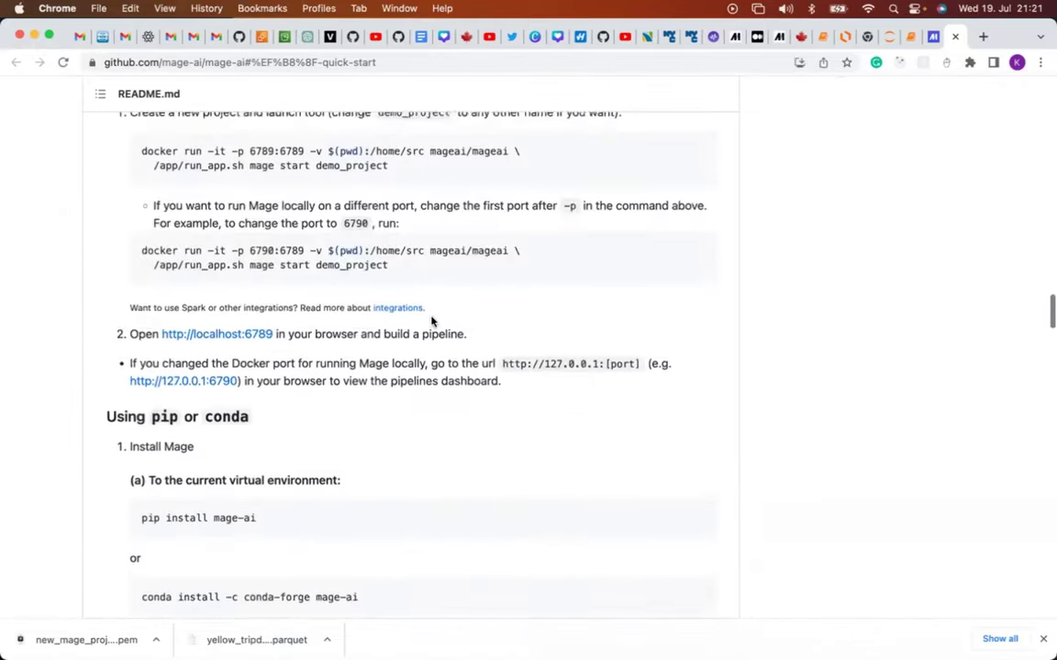
pyautogui.scroll(1, 431, 321)
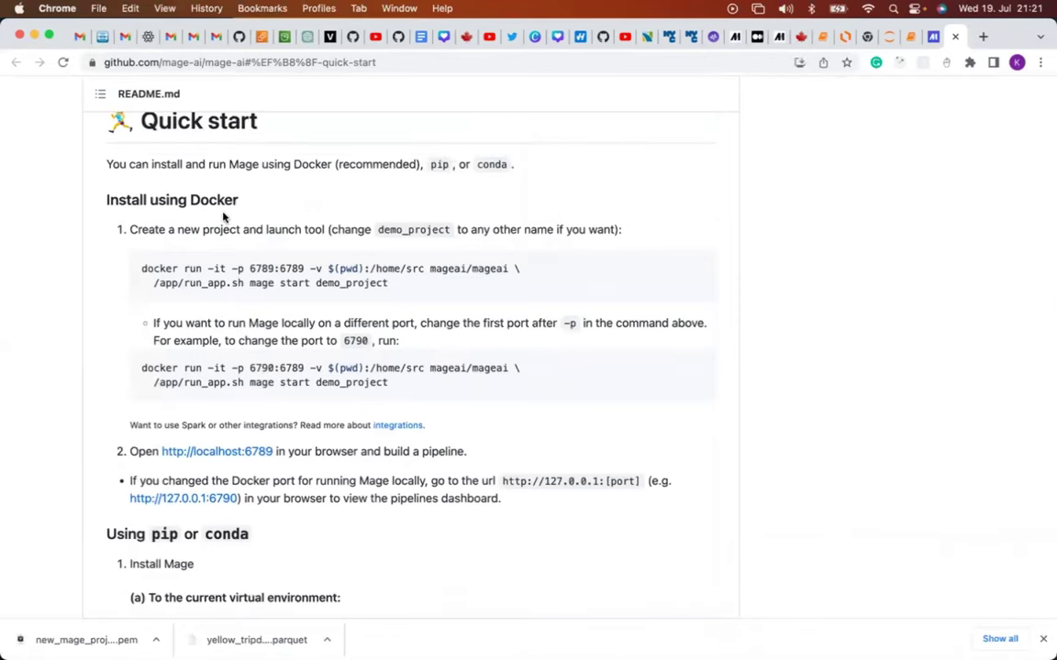
pyautogui.scroll(-3, 238, 316)
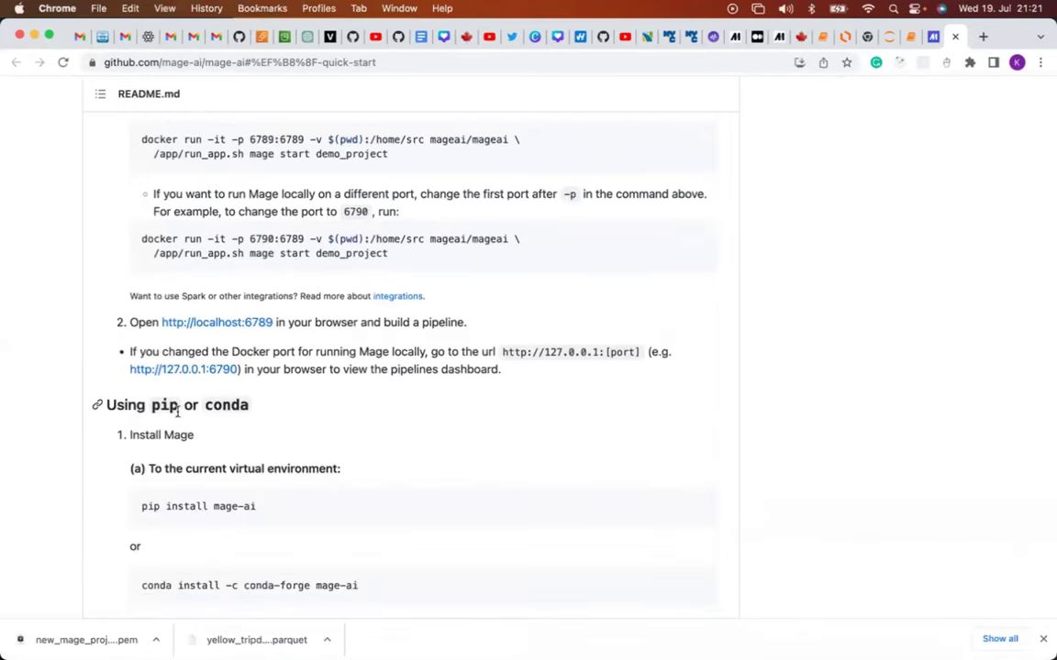
pyautogui.scroll(-1, 183, 427)
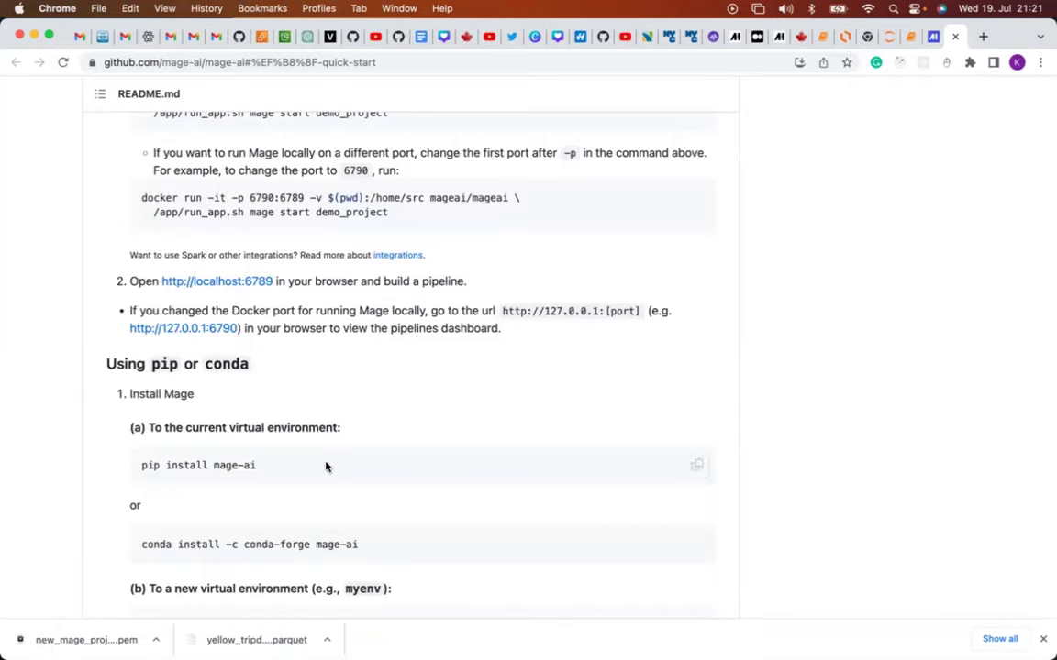
pyautogui.moveTo(504, 629)
pyautogui.click(420, 629)
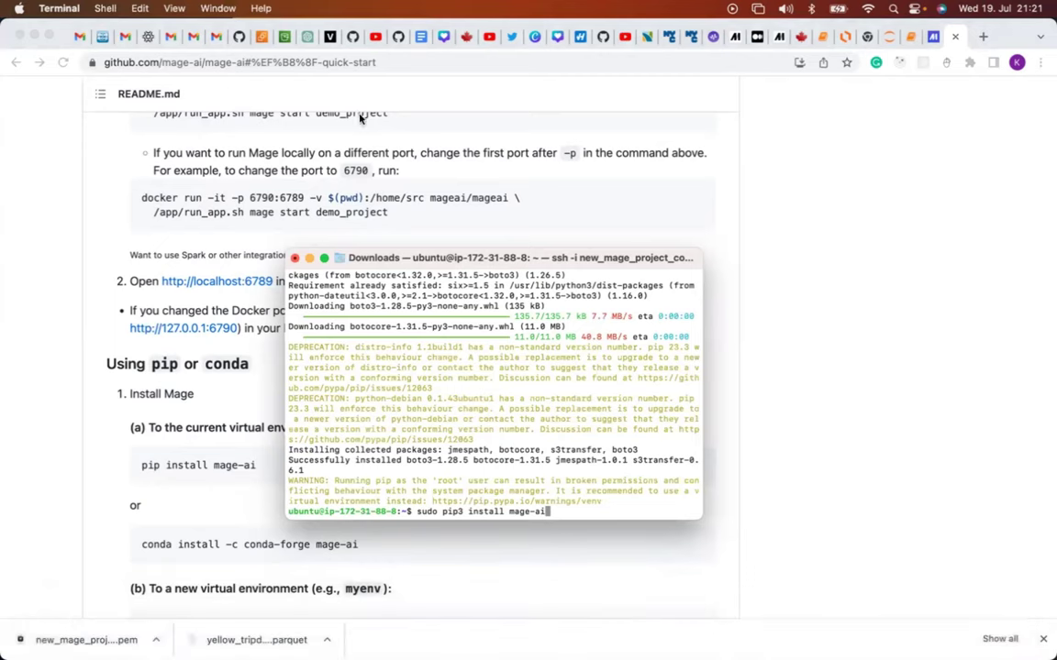
# After checking command.txt, run sudo pip3 install mage-ai, which installs mage-ai 0.9.4.
pyautogui.moveTo(549, 642)
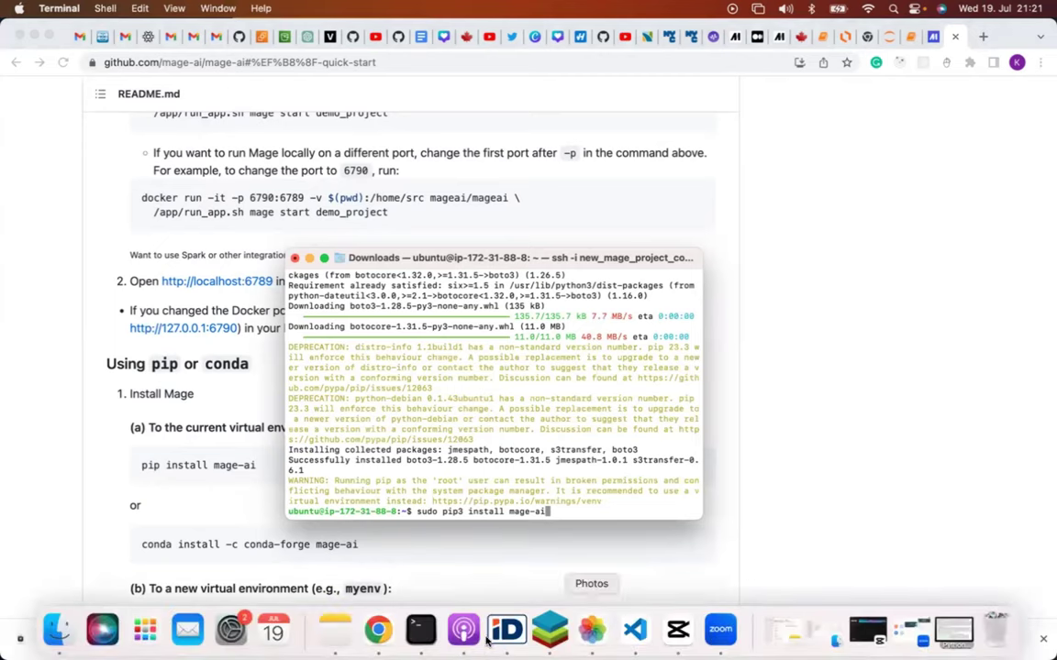
pyautogui.click(647, 642)
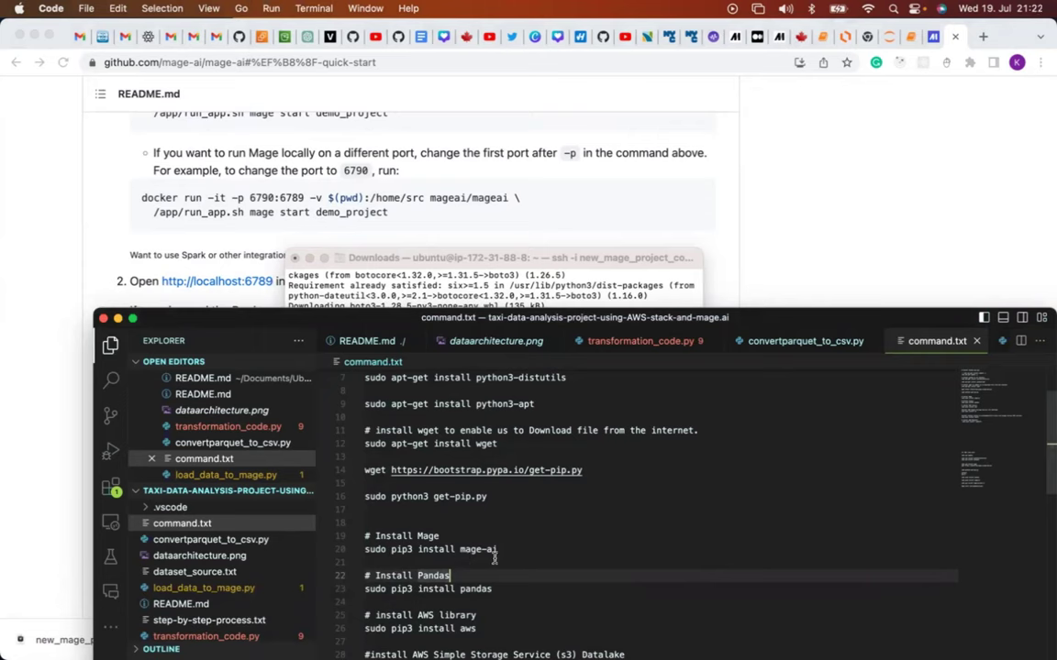
pyautogui.click(406, 305)
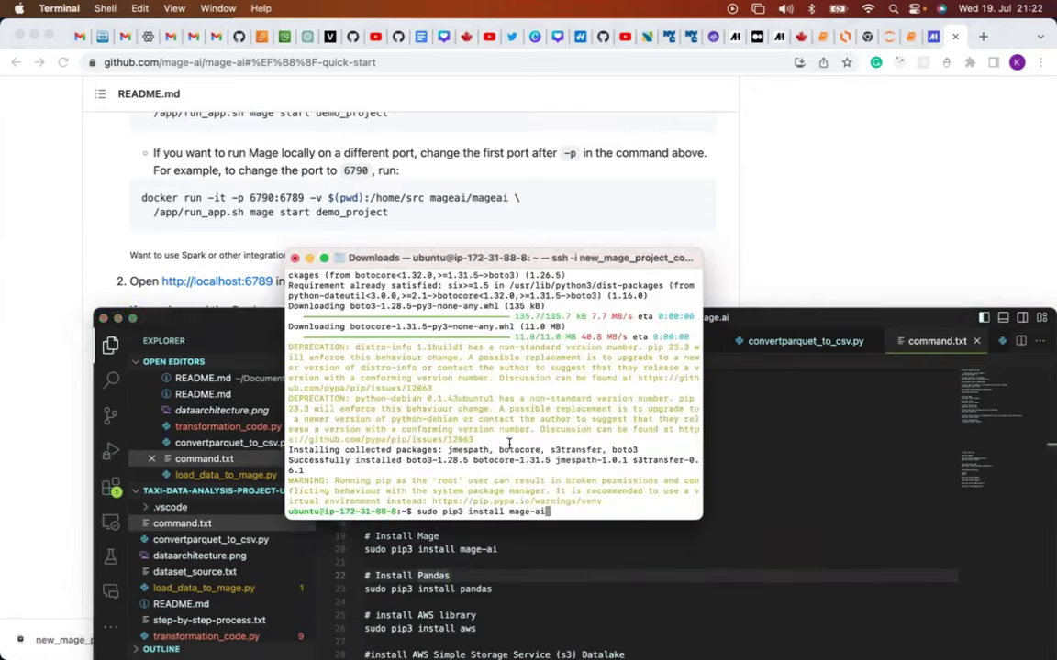
pyautogui.press('Return')
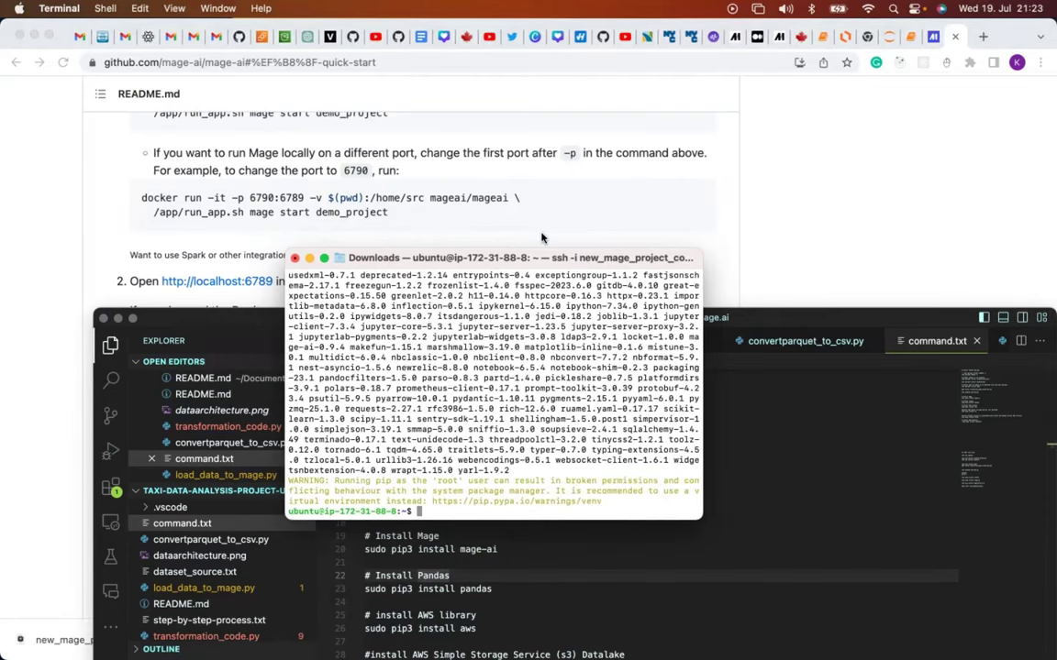
pyautogui.click(541, 238)
# Find the README's 'mage start demo_project' command, then go back to the server Terminal.
pyautogui.scroll(1, 307, 351)
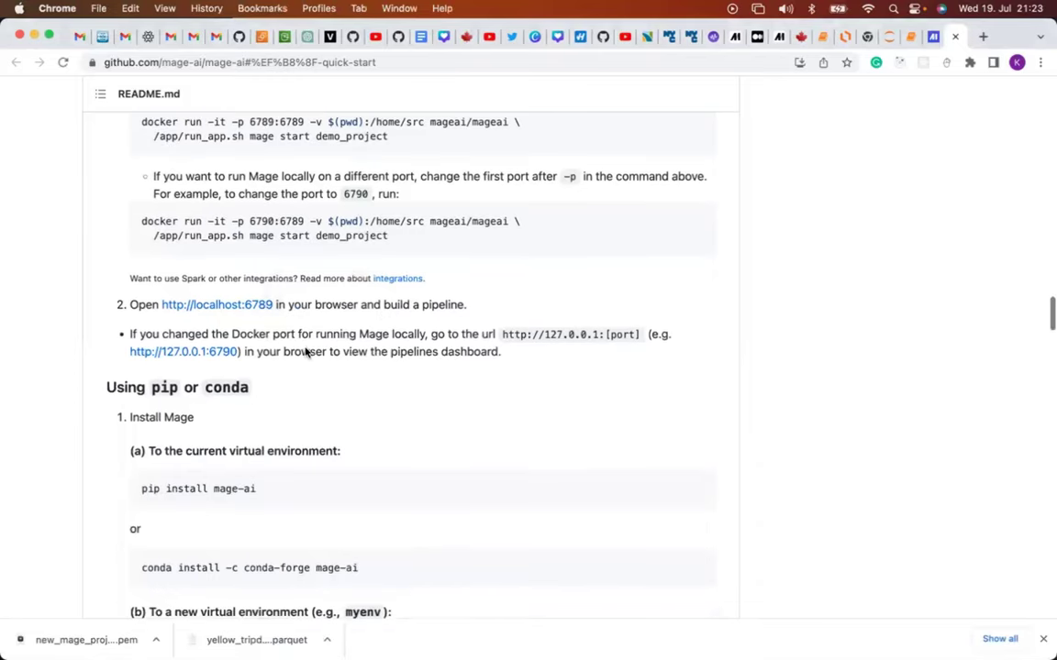
pyautogui.scroll(-2, 306, 348)
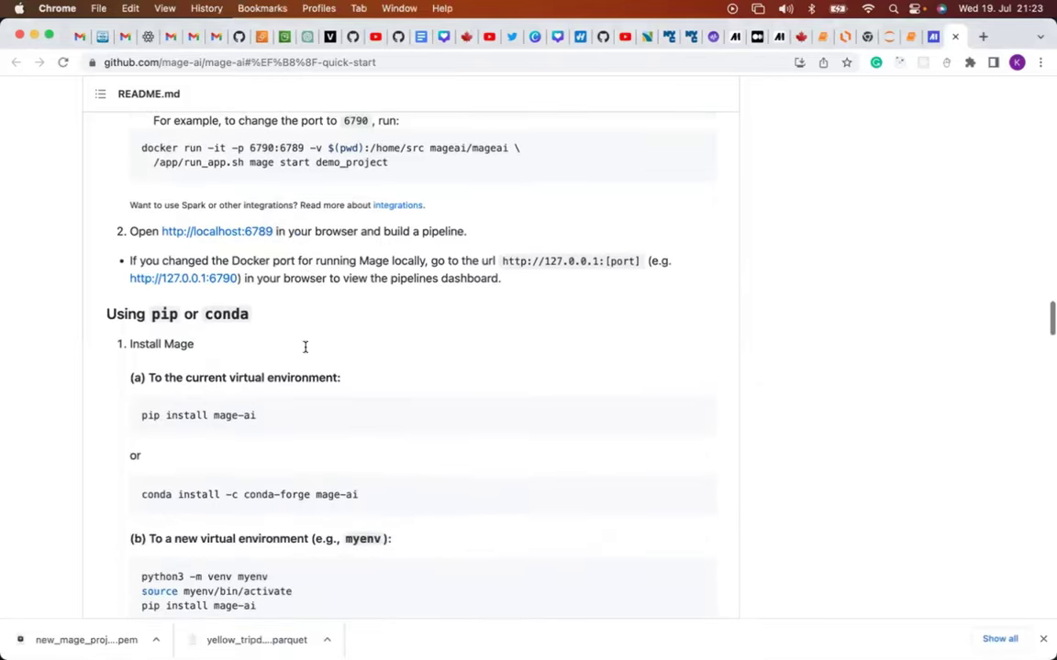
pyautogui.scroll(-10, 306, 348)
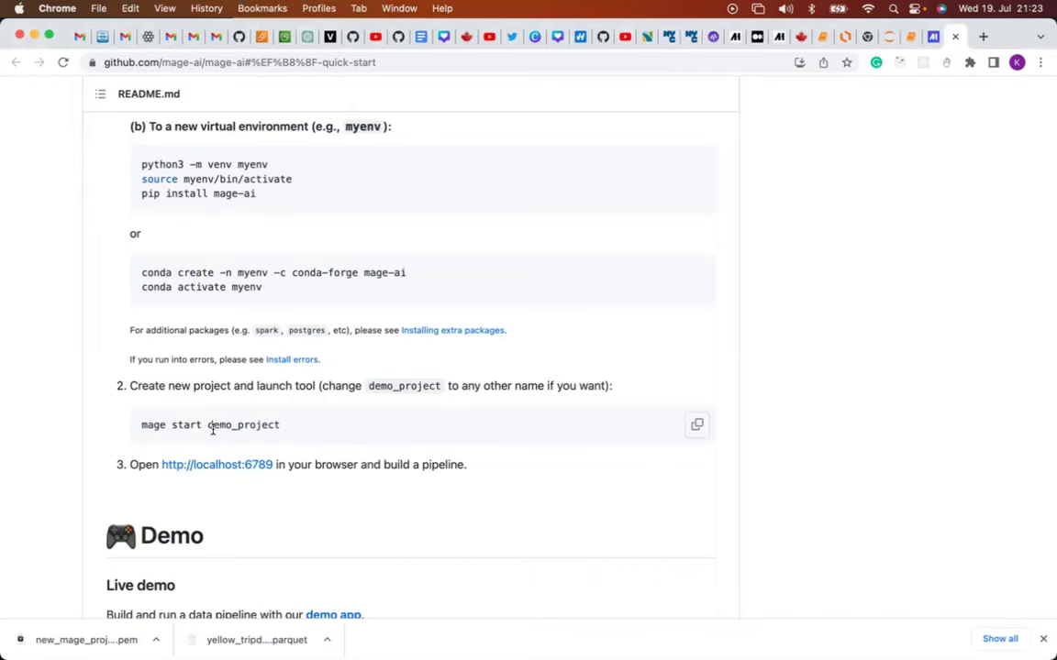
pyautogui.moveTo(377, 646)
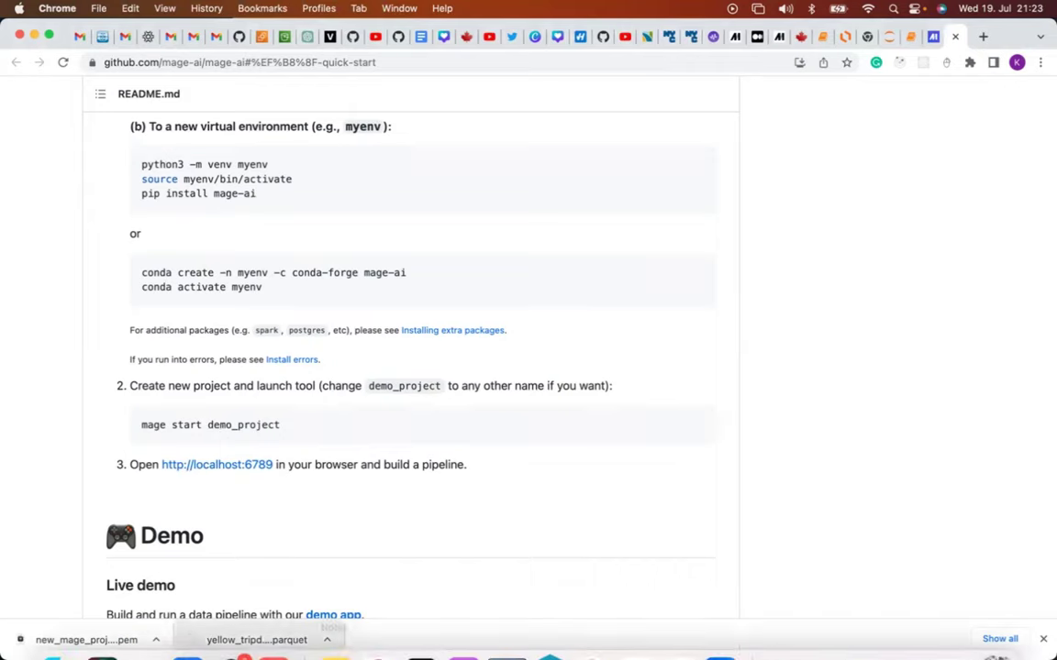
pyautogui.click(420, 631)
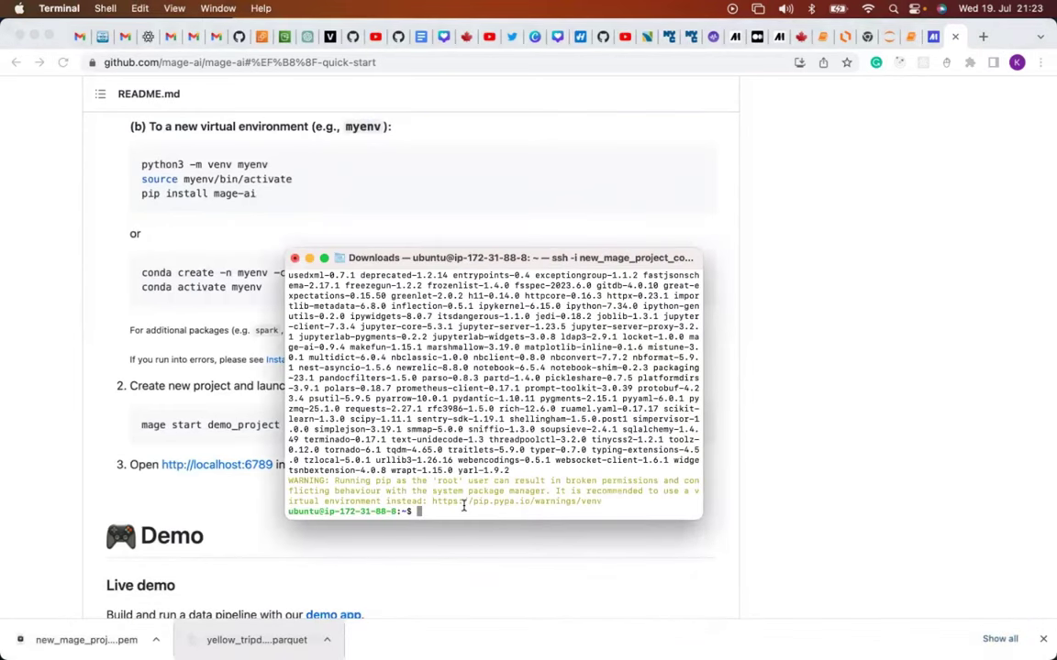
# Run 'mage start taximageproject' on the server to create and launch the Mage project.
pyautogui.write('mage ')
pyautogui.write('start')
pyautogui.write('dem')
pyautogui.press('BackSpace')
pyautogui.press('BackSpace')
pyautogui.press('BackSpace')
pyautogui.write('u')
pyautogui.write('taximage')
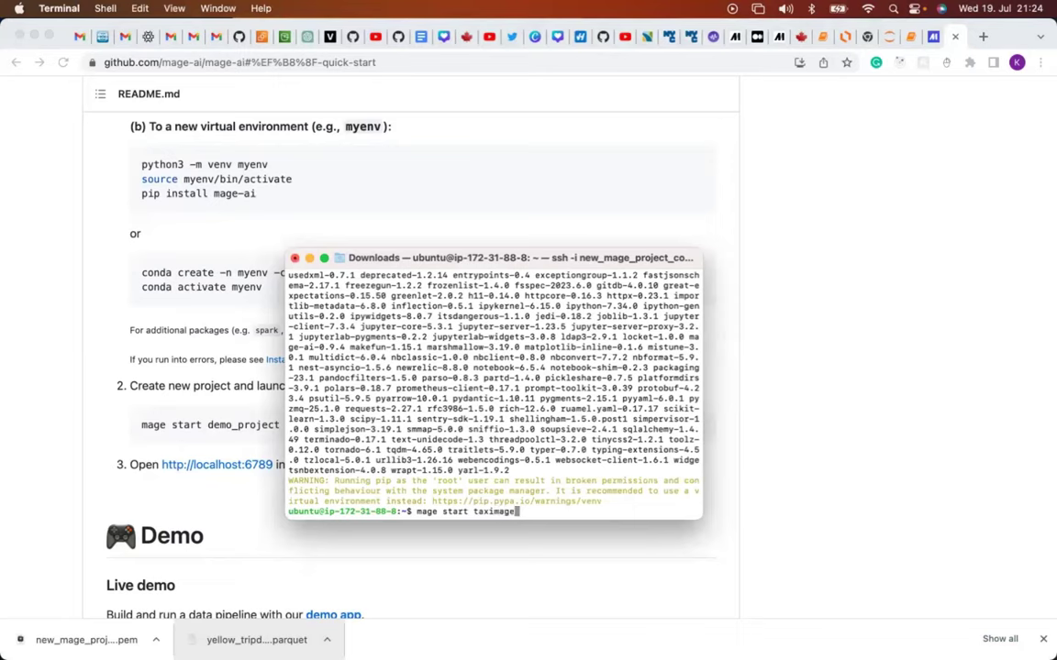
pyautogui.write('project')
pyautogui.press('Return')
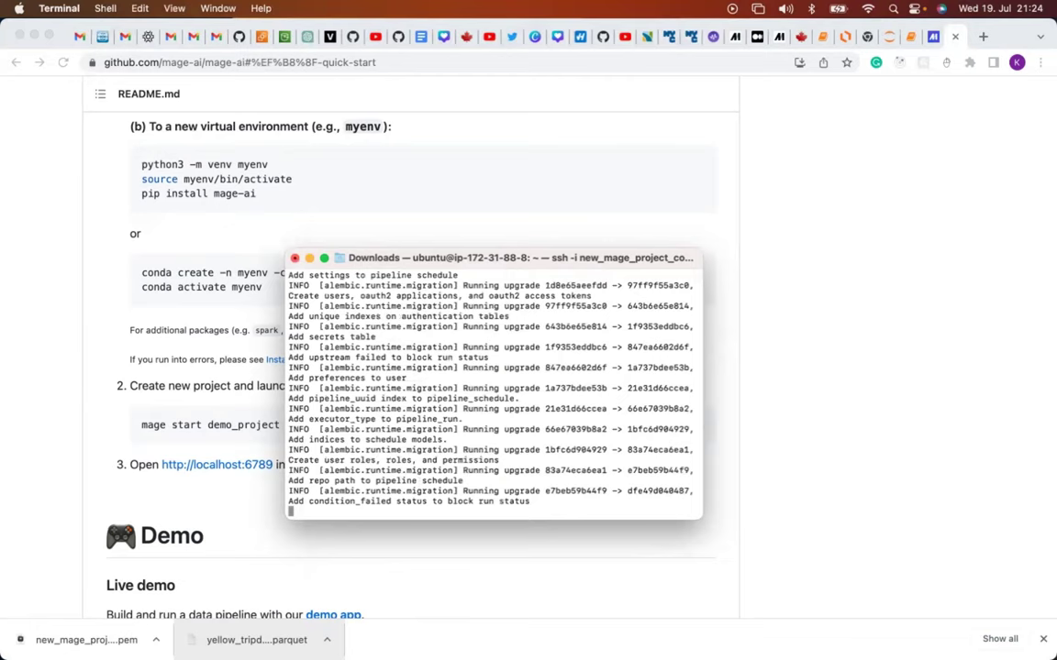
pyautogui.click(262, 41)
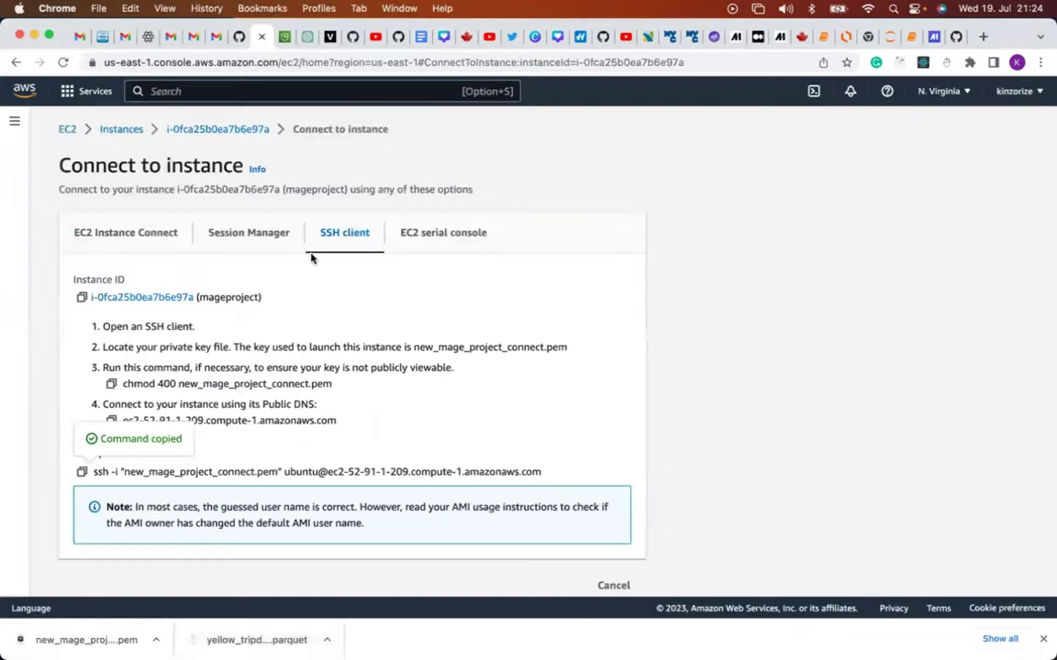
# Select mageproject in the Instances list and copy its public IPv4 address 52.91.1.209.
pyautogui.click(122, 133)
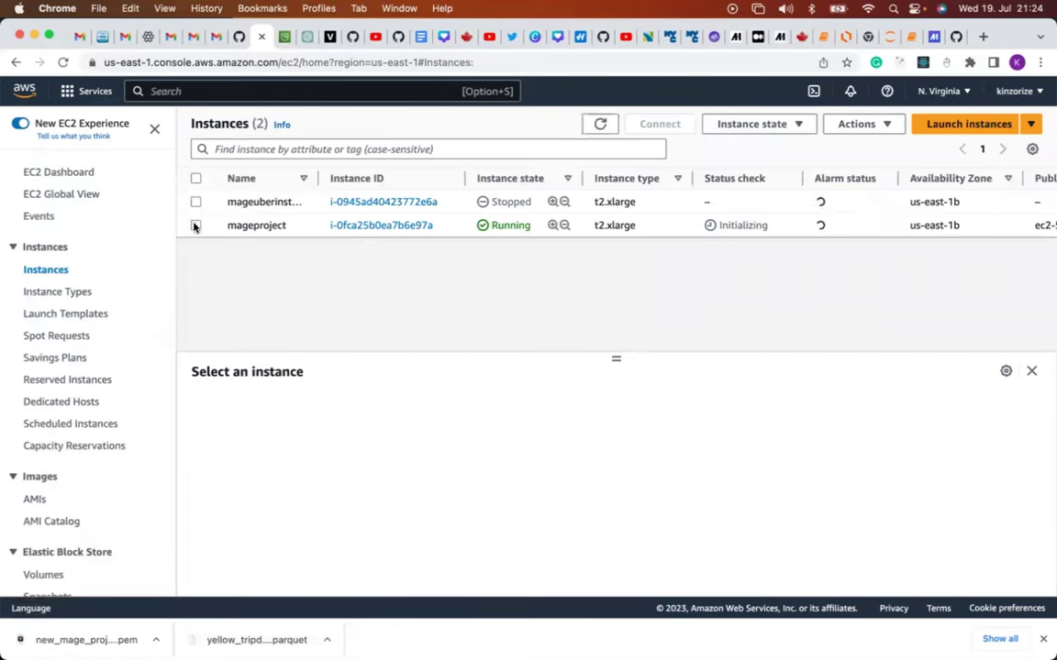
pyautogui.click(195, 225)
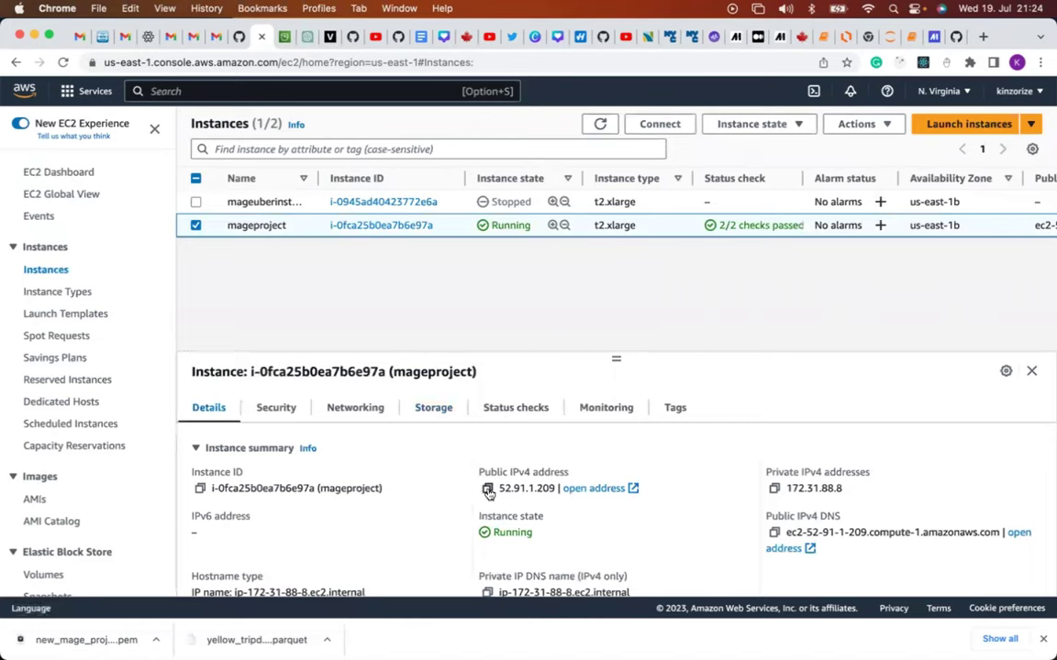
pyautogui.click(488, 492)
pyautogui.click(488, 492)
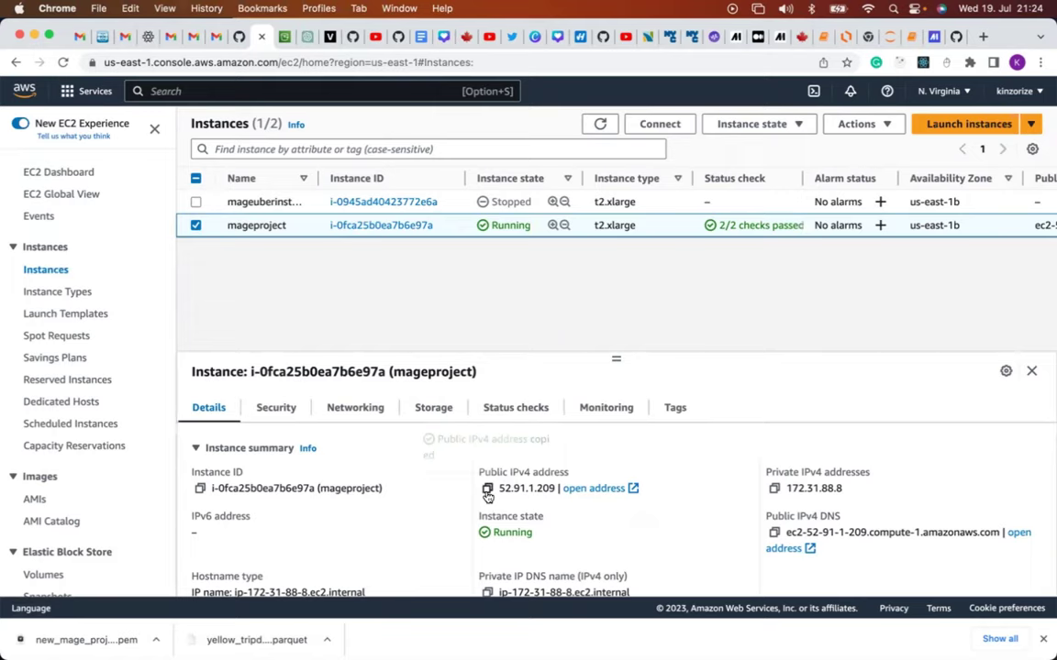
pyautogui.click(983, 36)
# Paste 52.91.1.209 in a new tab, confirm Mage's port in the README, and load 52.91.1.209:6789.
pyautogui.press('super+v')
pyautogui.press('Return')
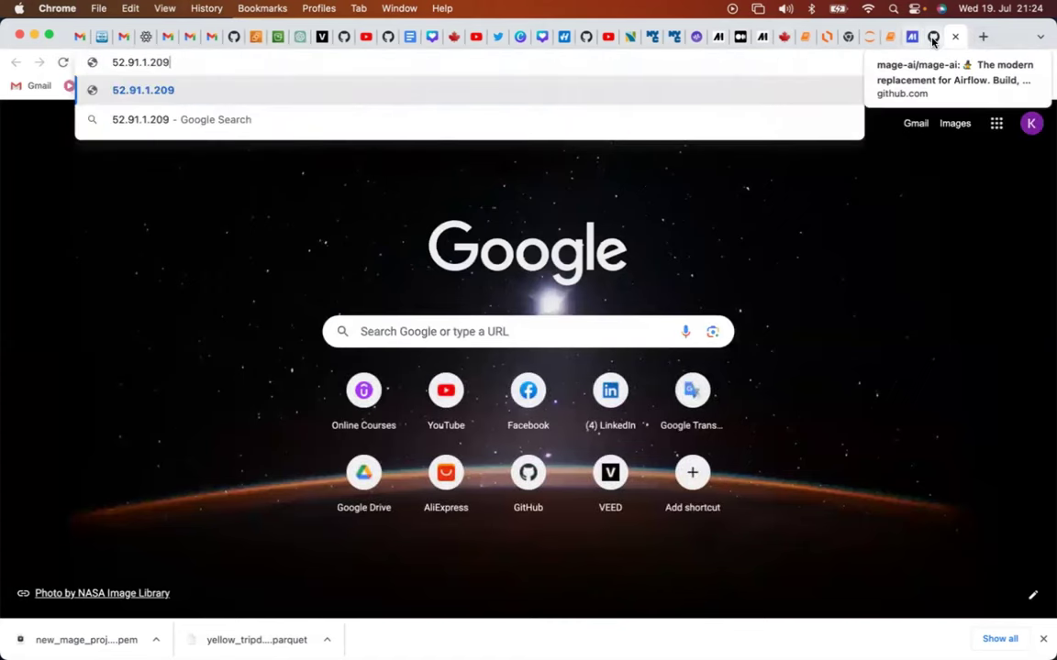
pyautogui.click(933, 39)
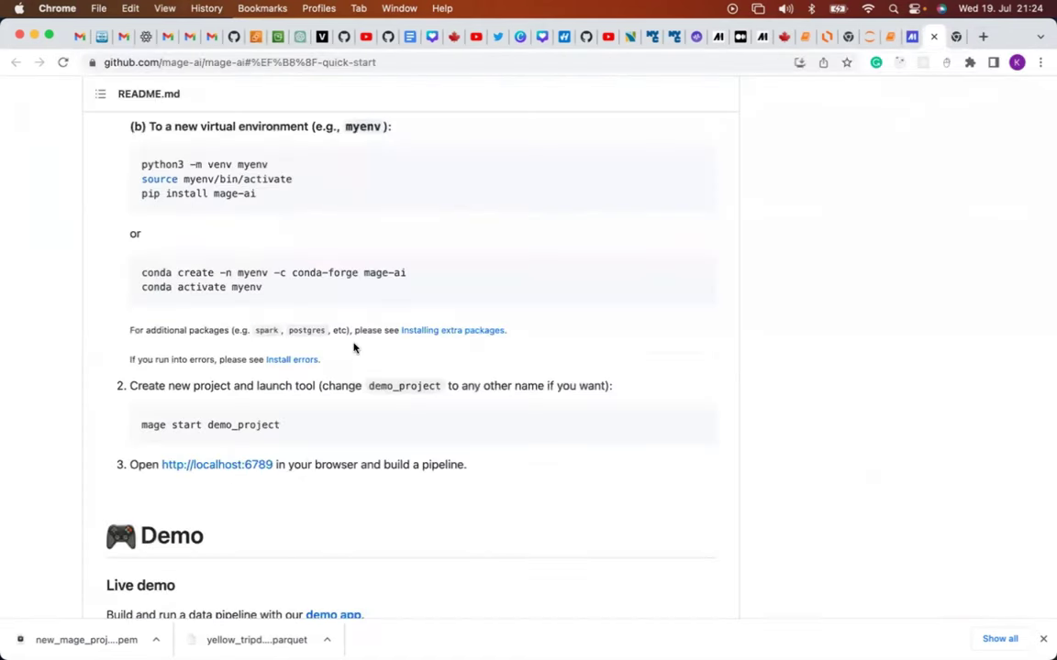
pyautogui.scroll(2, 354, 347)
pyautogui.scroll(4, 354, 347)
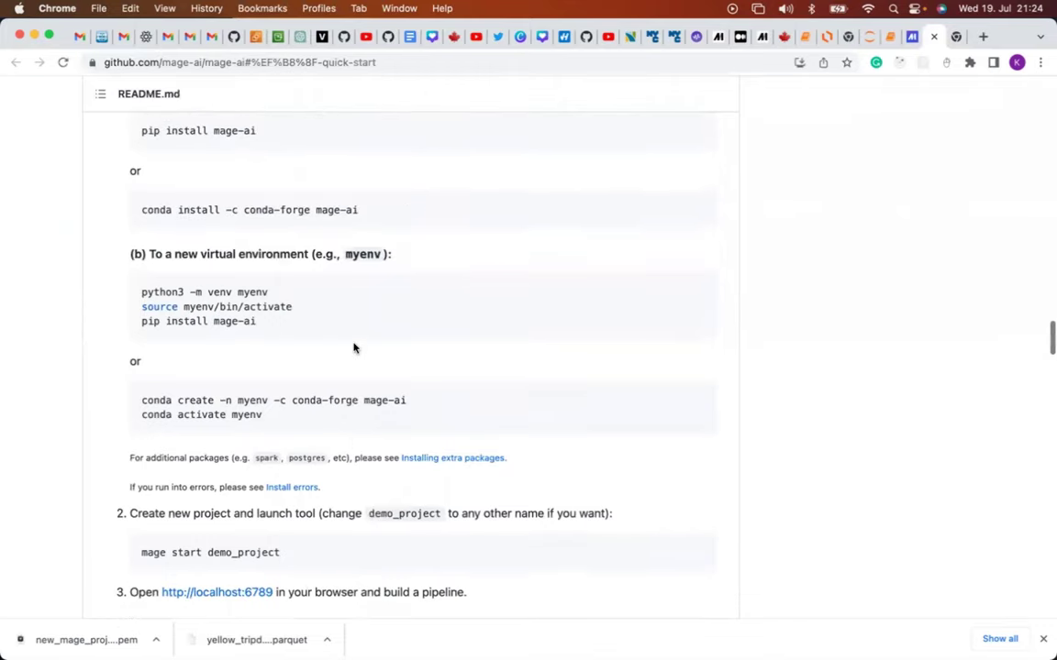
pyautogui.scroll(-2, 355, 346)
pyautogui.scroll(-2, 354, 347)
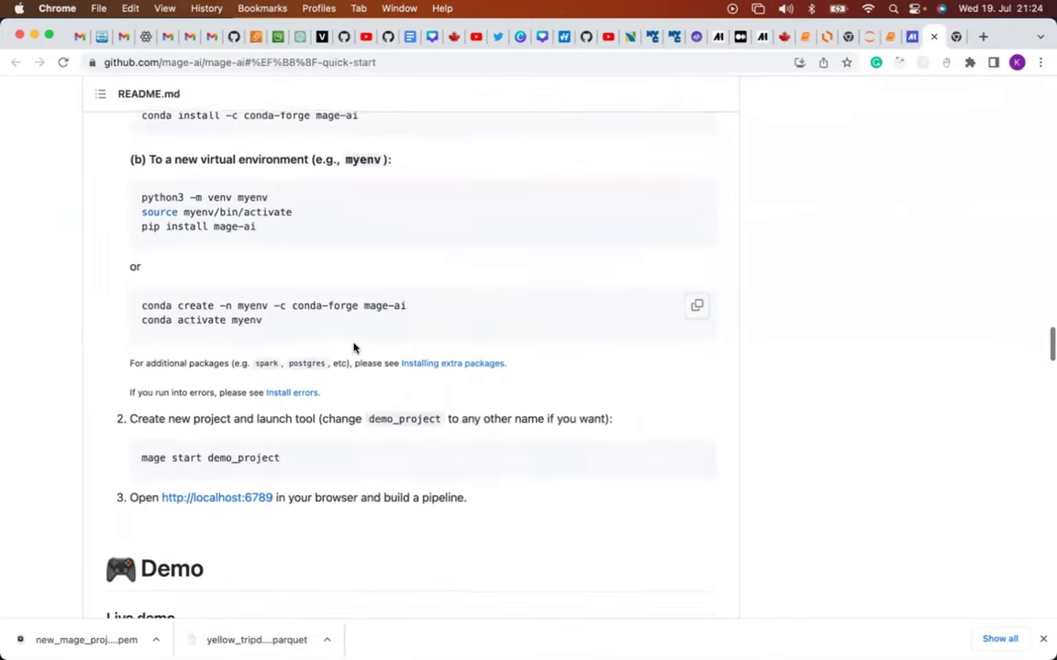
pyautogui.scroll(10, 354, 347)
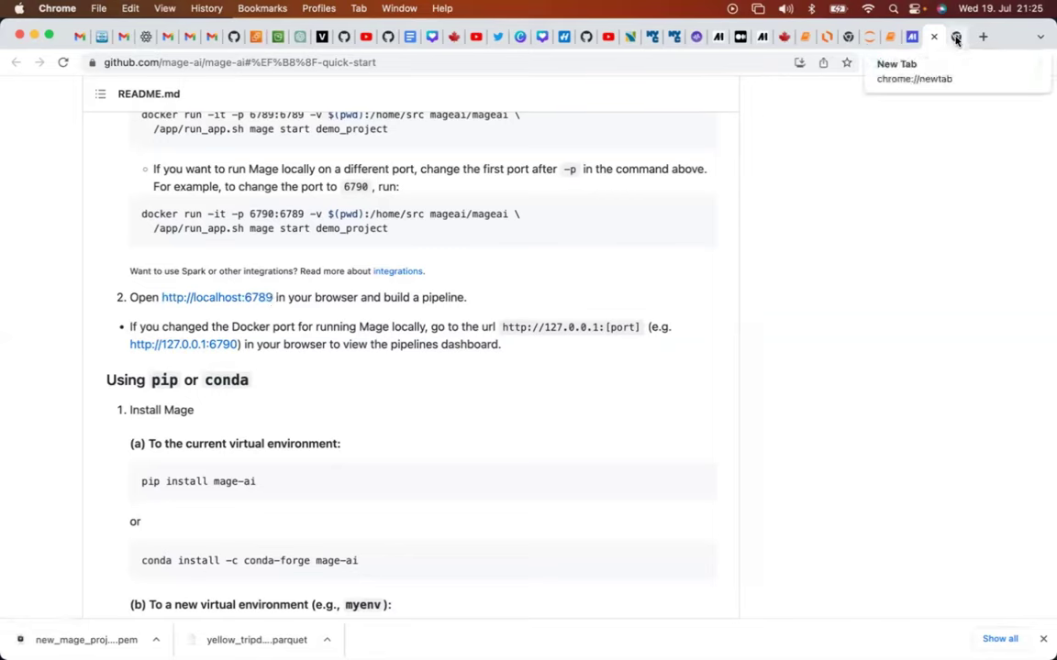
pyautogui.click(956, 39)
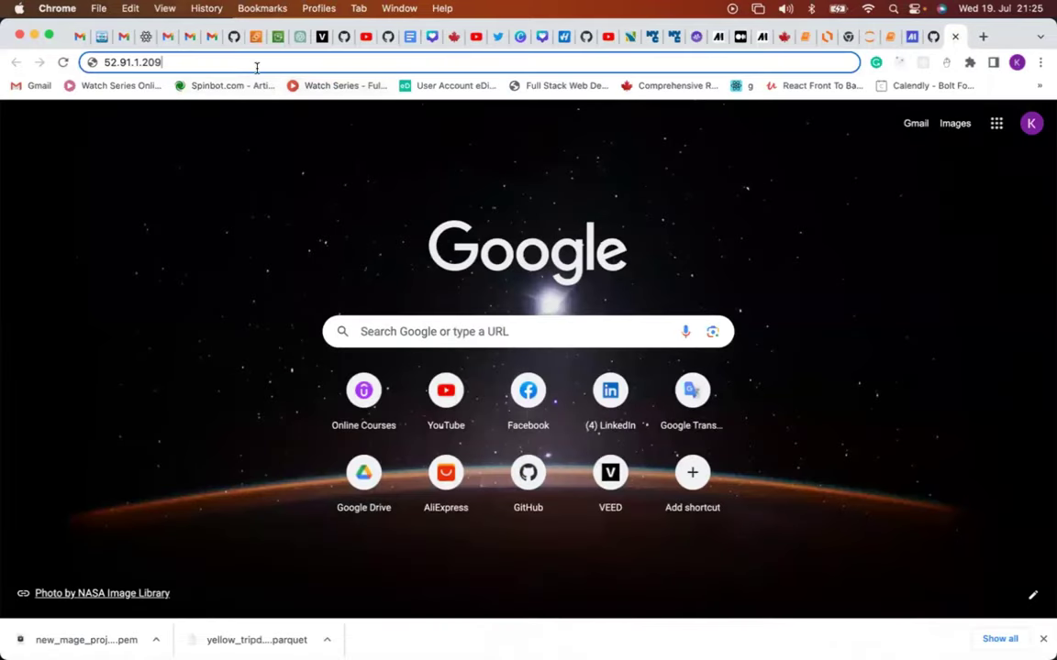
pyautogui.write(':')
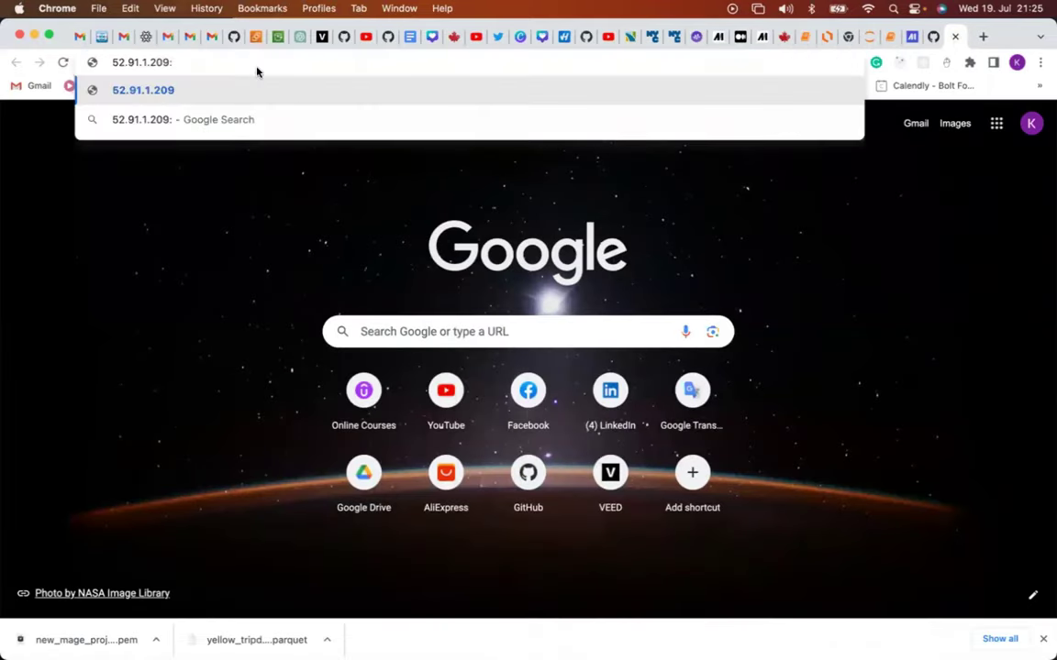
pyautogui.write('67')
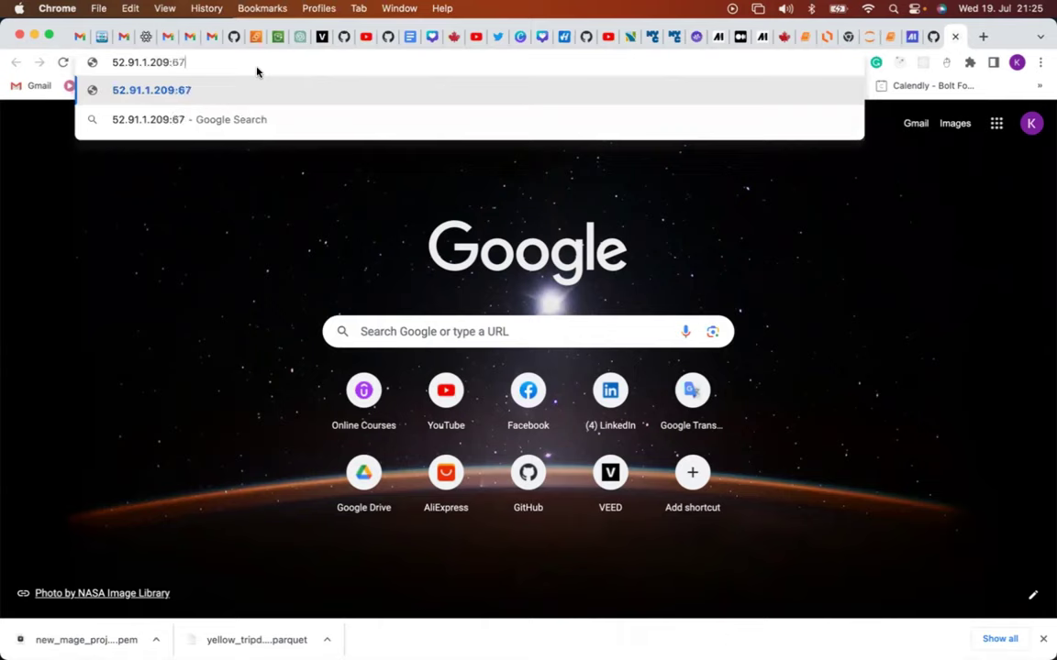
pyautogui.write('89')
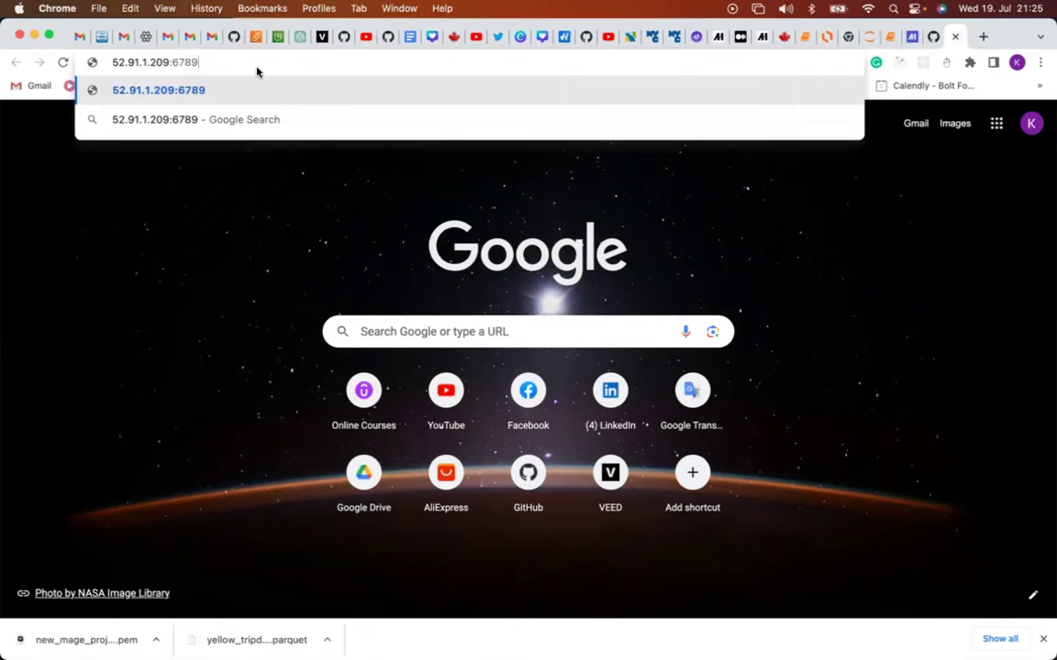
pyautogui.press('Return')
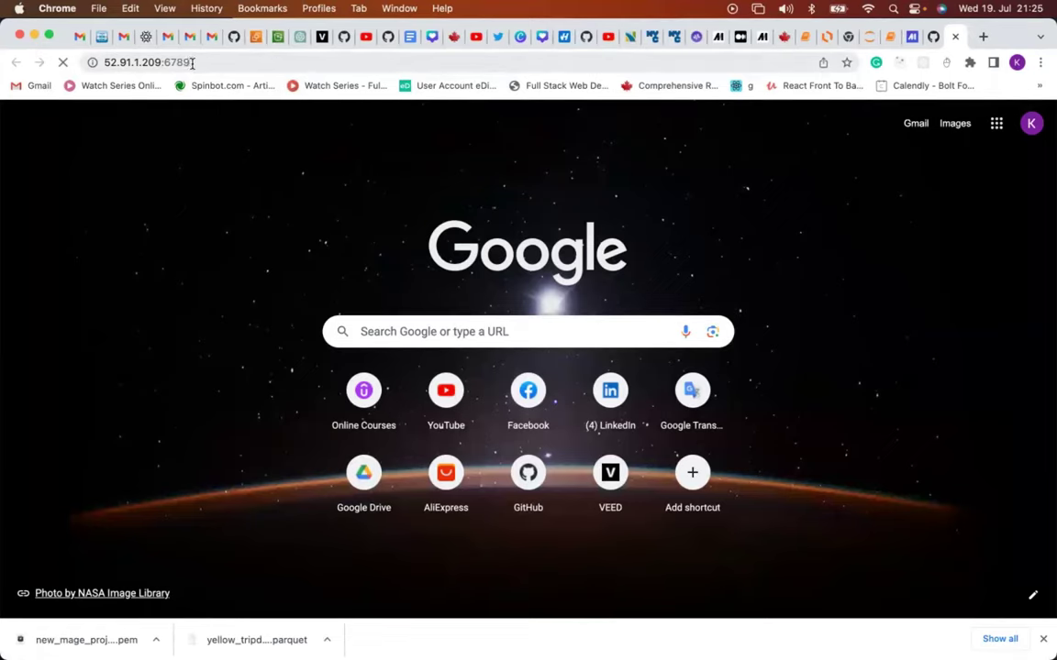
# Scroll mageproject's instance details and open its Security tab showing security group launch-wizard-4.
pyautogui.click(256, 38)
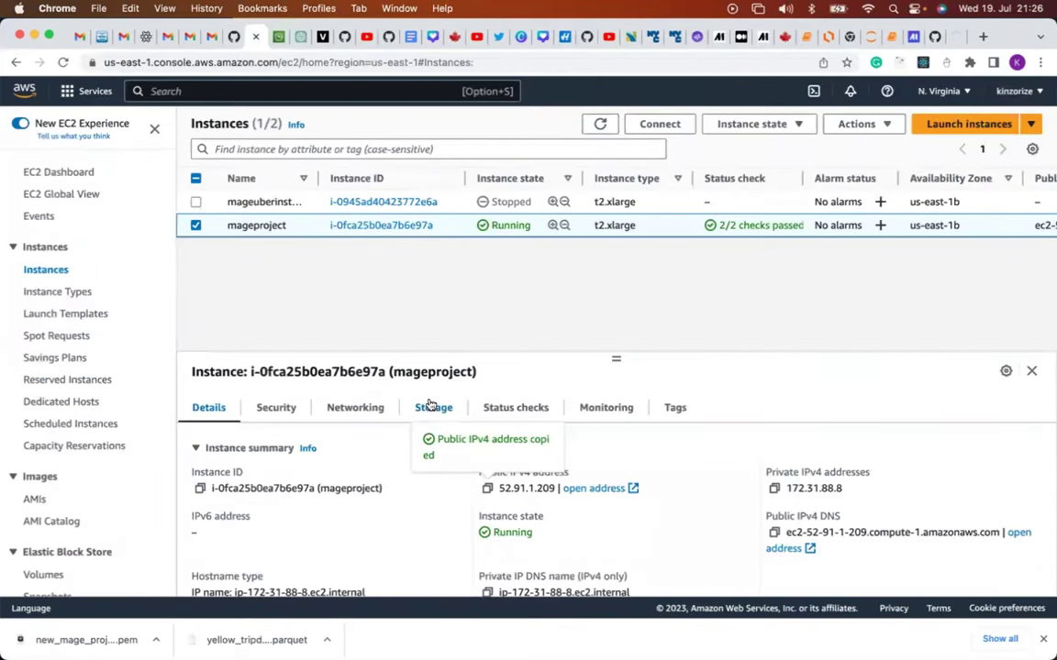
pyautogui.scroll(-2, 431, 404)
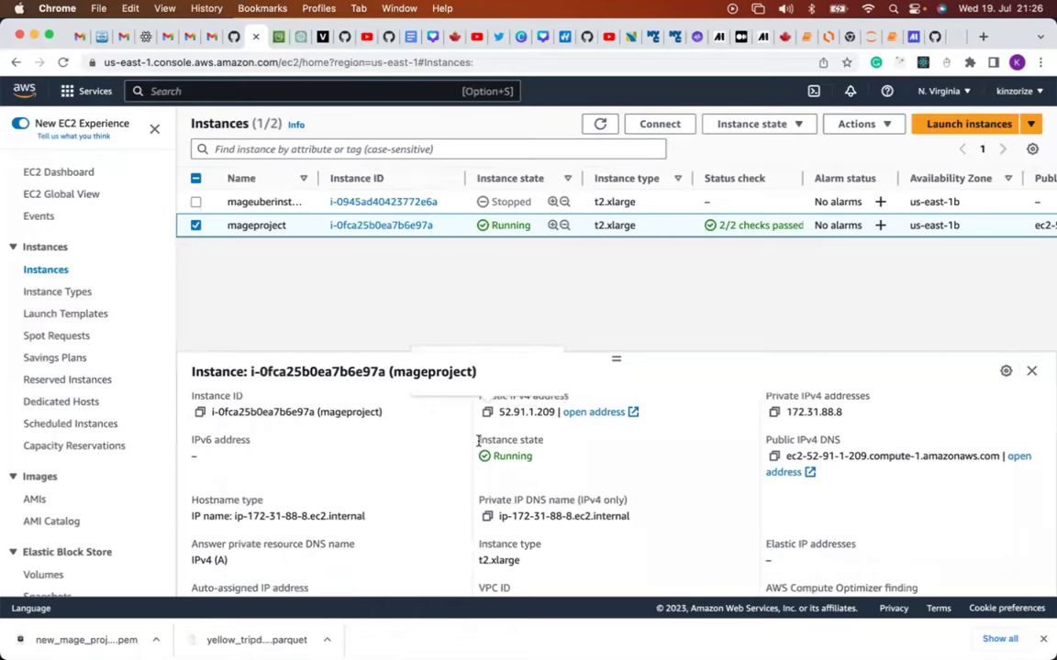
pyautogui.scroll(-2, 429, 438)
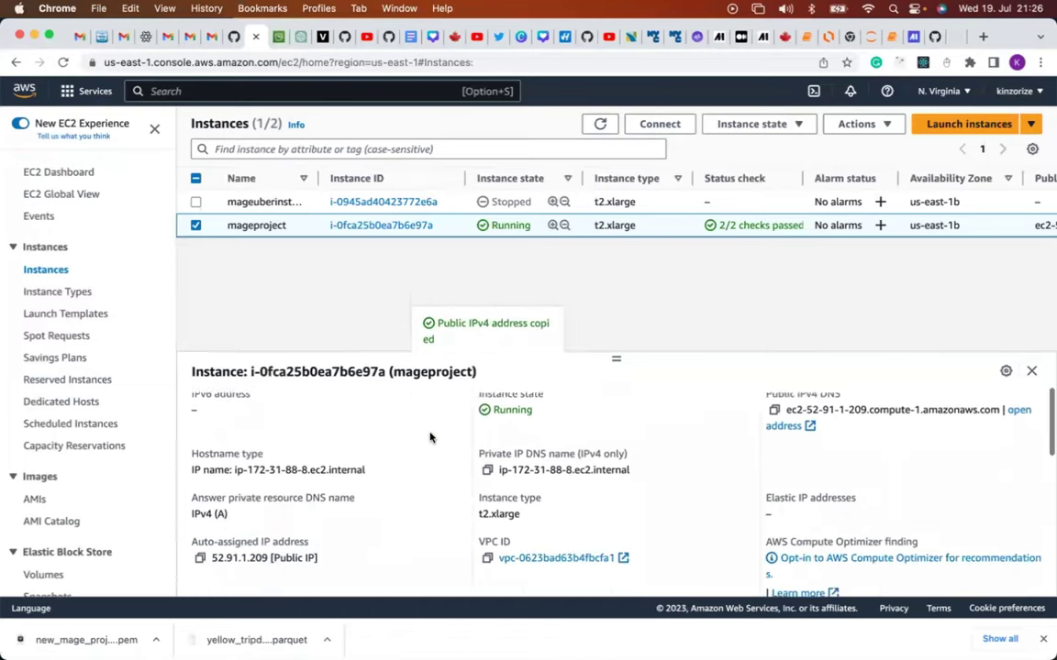
pyautogui.scroll(-3, 429, 437)
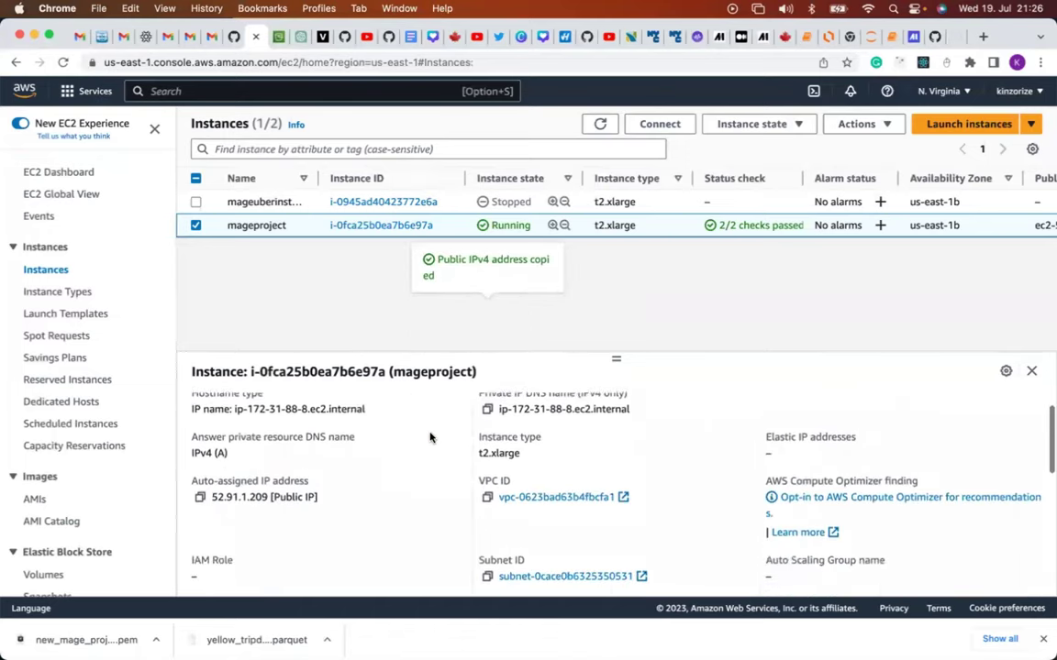
pyautogui.scroll(-5, 429, 437)
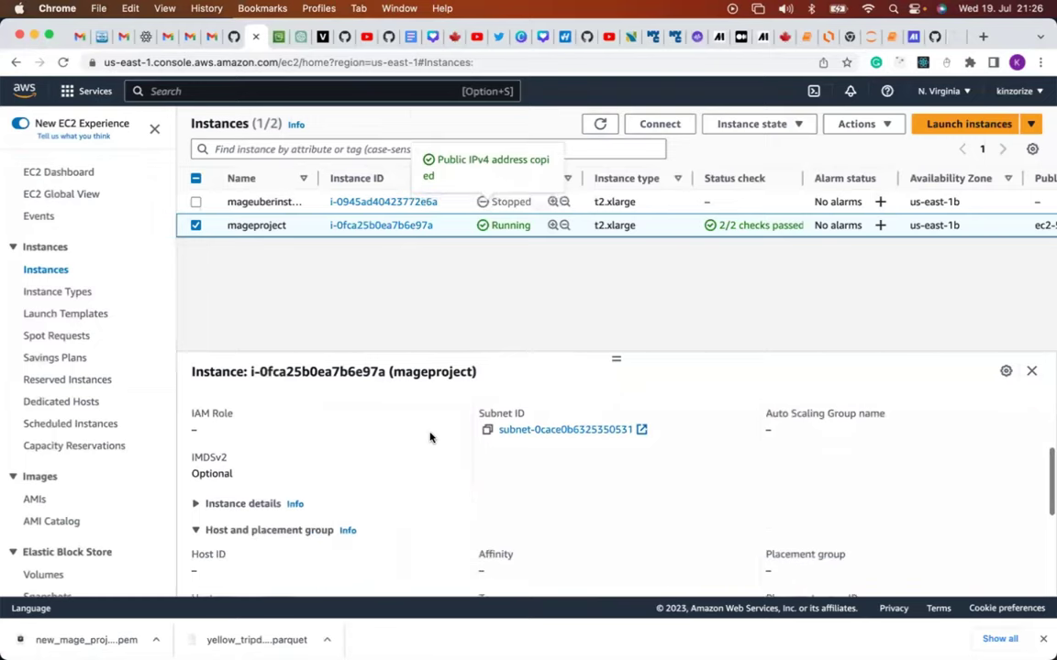
pyautogui.scroll(-3, 430, 437)
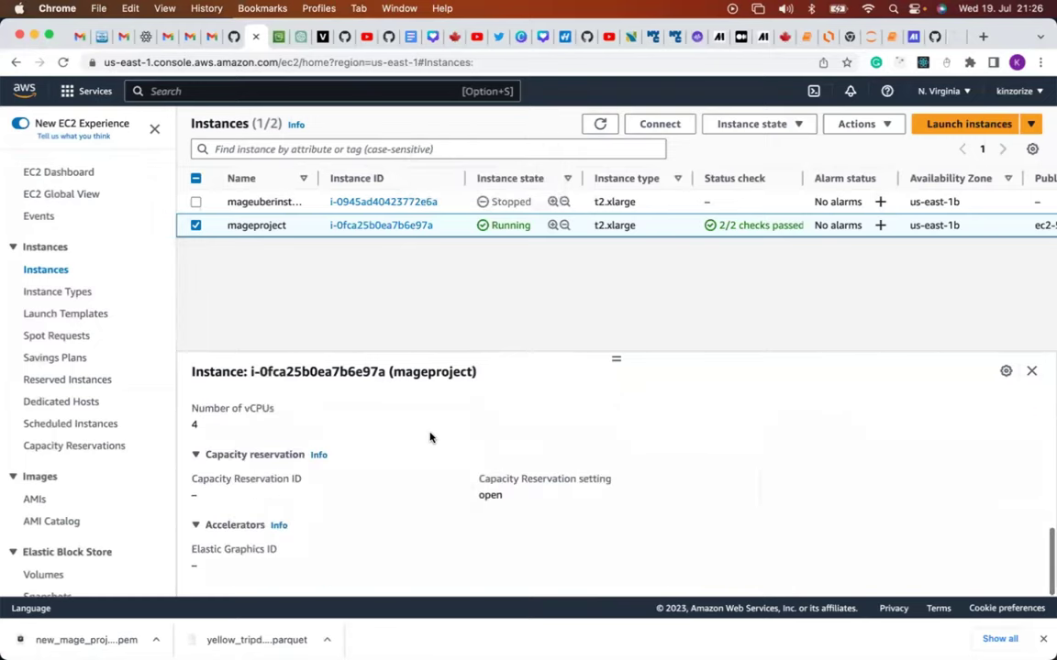
pyautogui.scroll(-1, 454, 522)
pyautogui.scroll(10, 453, 522)
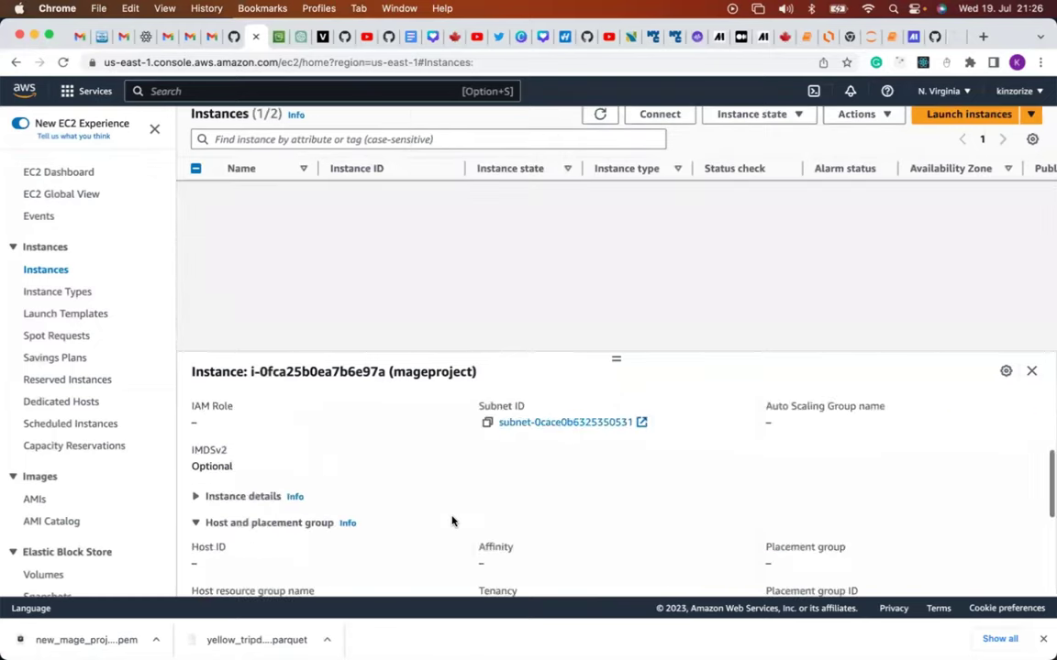
pyautogui.scroll(5, 451, 521)
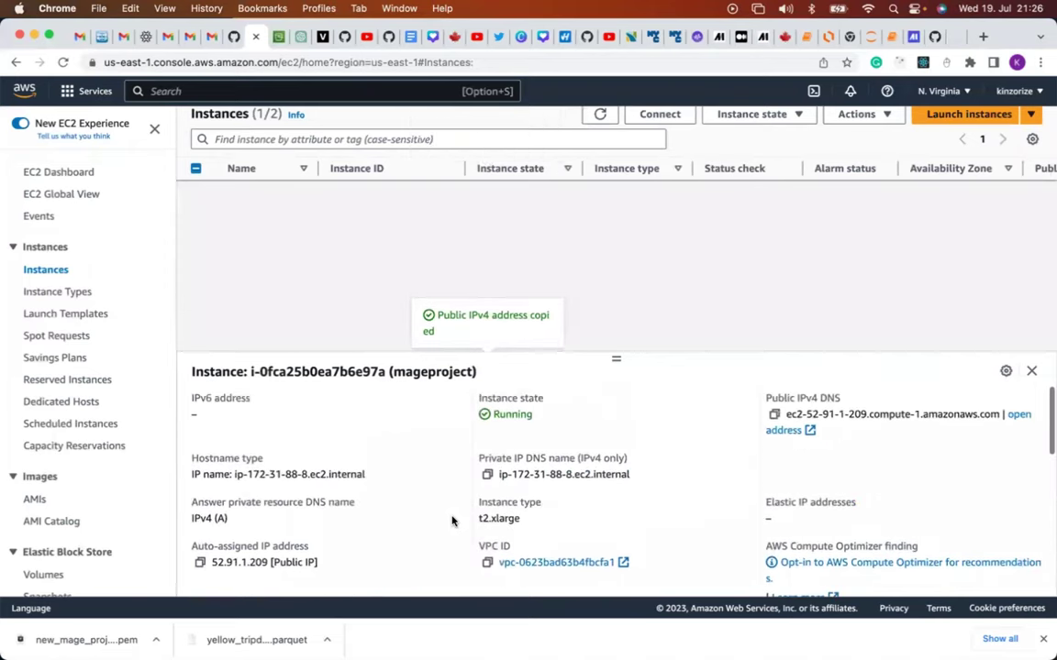
pyautogui.scroll(3, 453, 519)
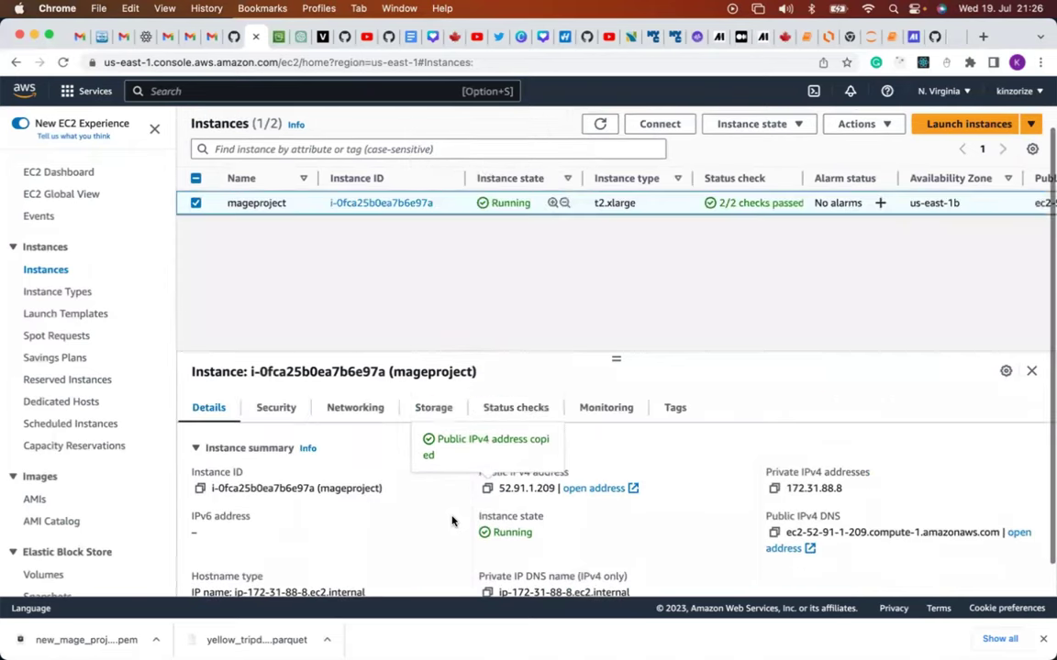
pyautogui.click(277, 409)
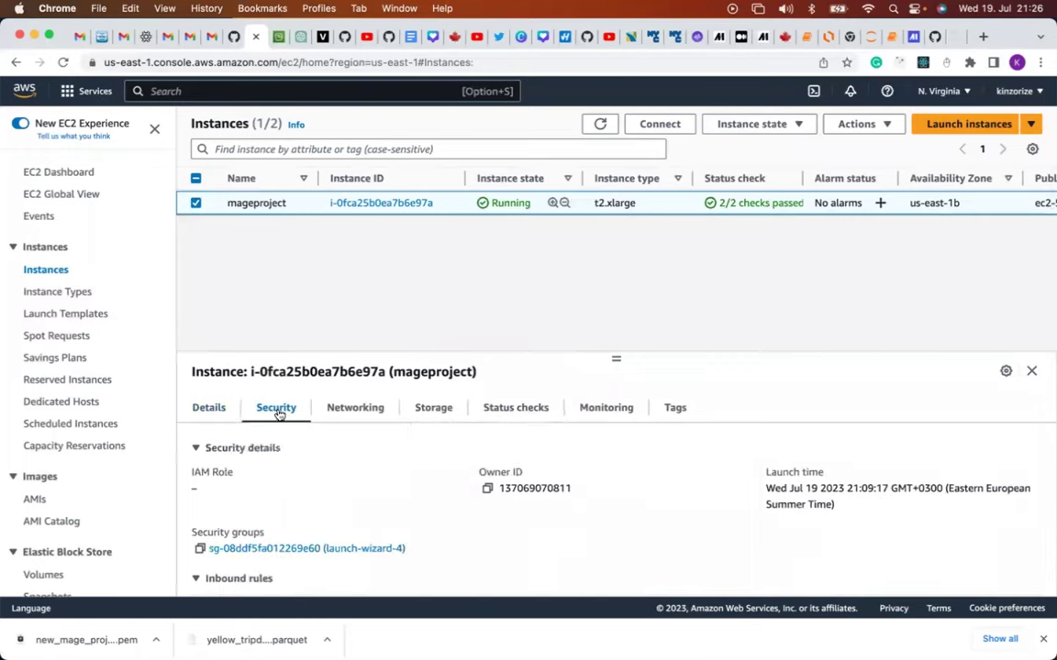
pyautogui.scroll(-1, 324, 472)
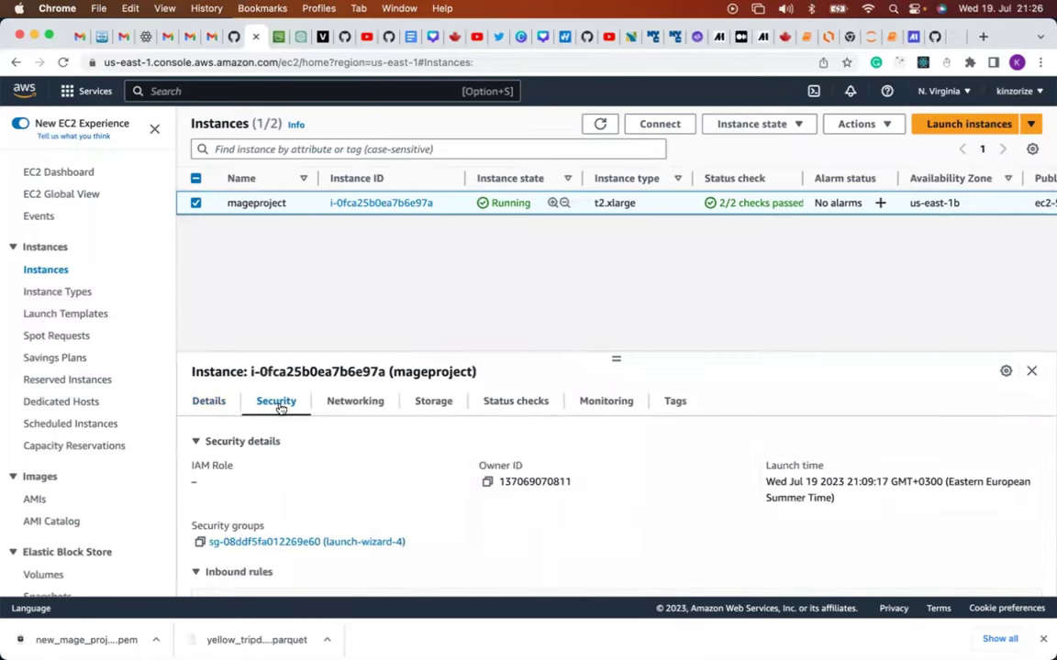
# Open the instance's launch-wizard-4 security group and edit its SSH, HTTP and HTTPS inbound rules.
pyautogui.click(268, 545)
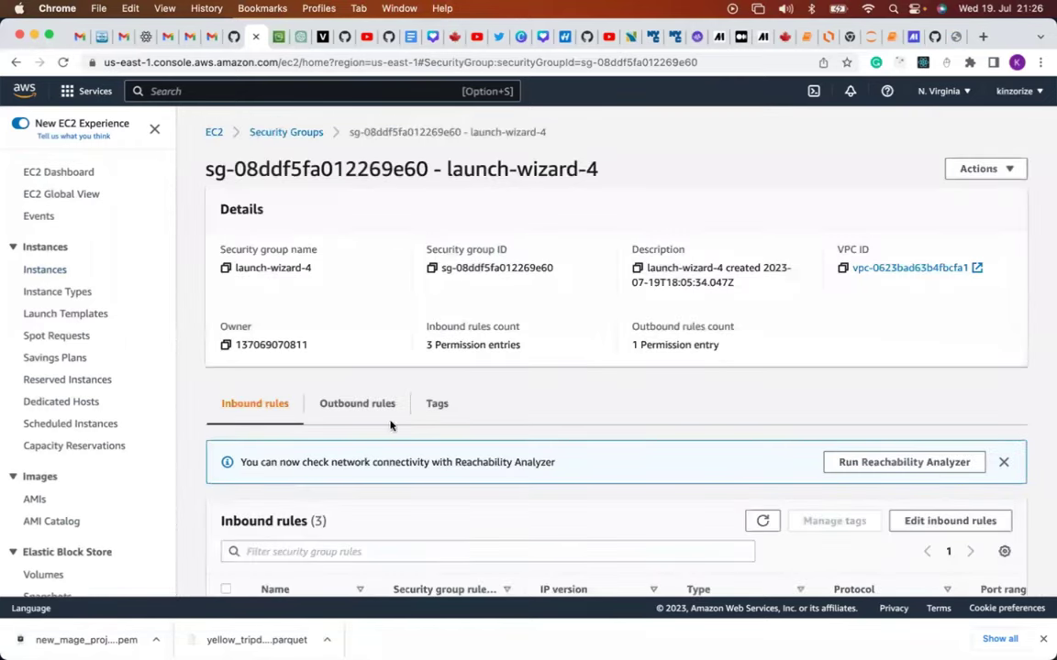
pyautogui.scroll(-2, 392, 427)
pyautogui.scroll(1, 391, 427)
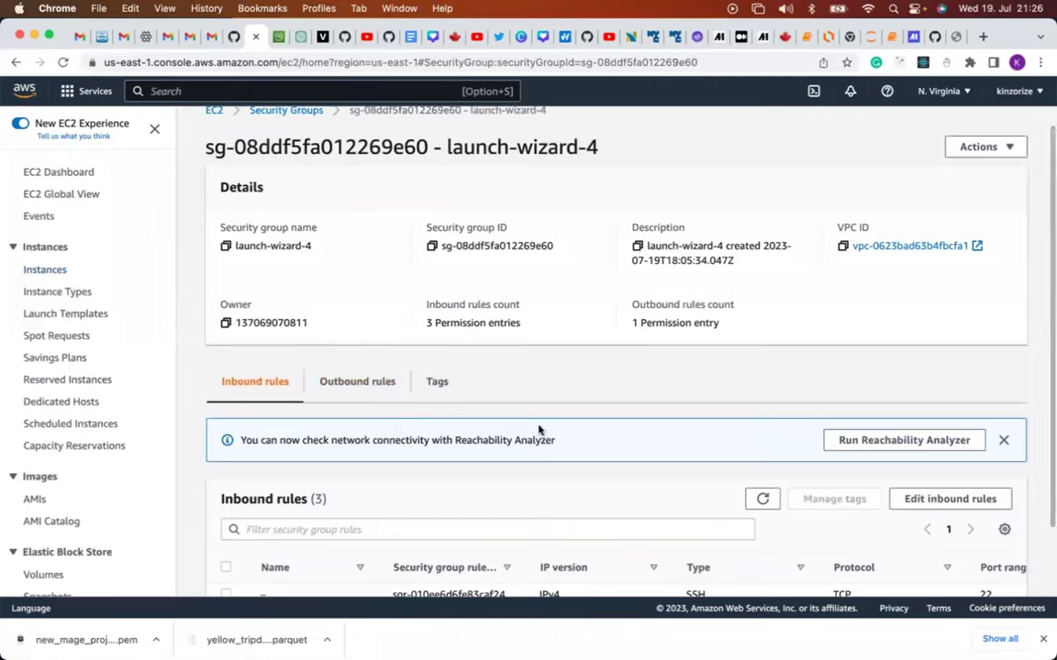
pyautogui.click(922, 507)
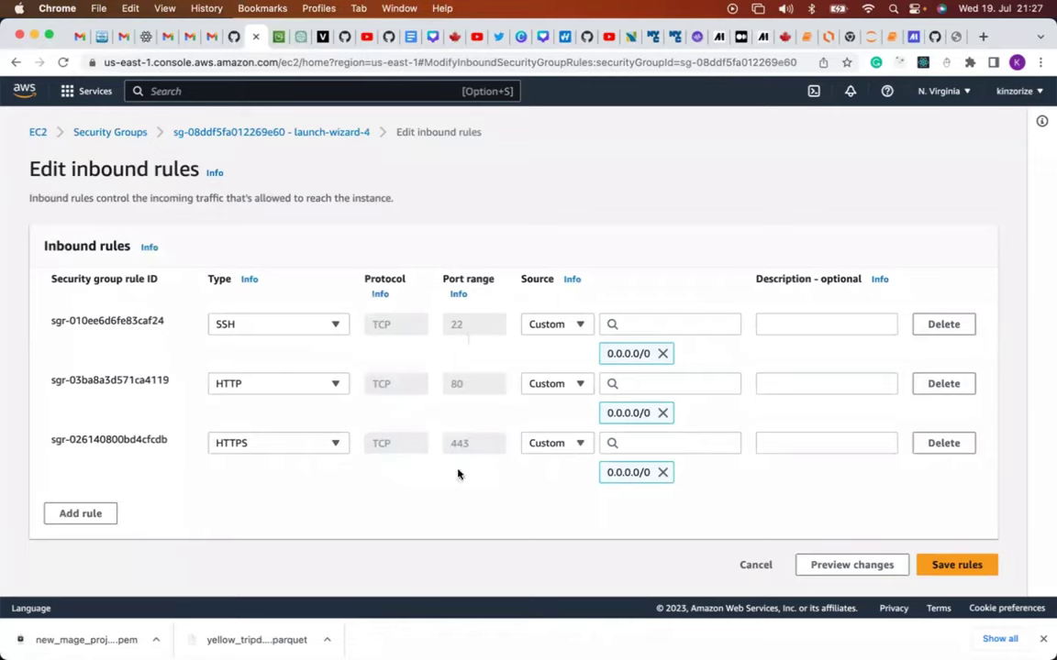
# Add an inbound rule for port 6789 from 0.0.0.0/0 and save, giving four rules.
pyautogui.click(96, 518)
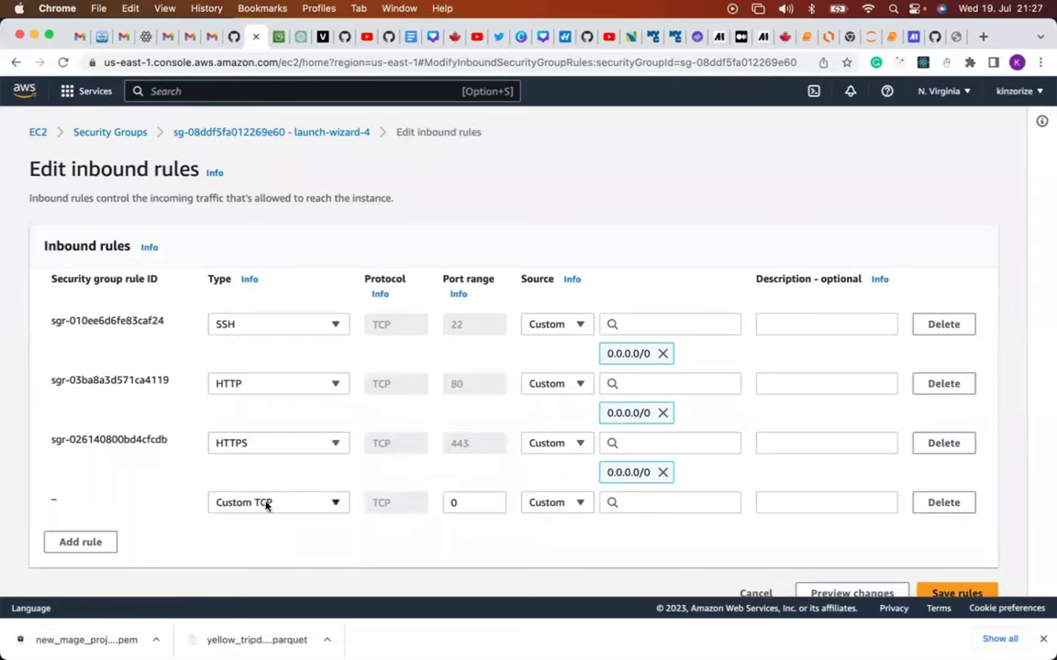
pyautogui.click(465, 510)
pyautogui.press('BackSpace')
pyautogui.write('6789')
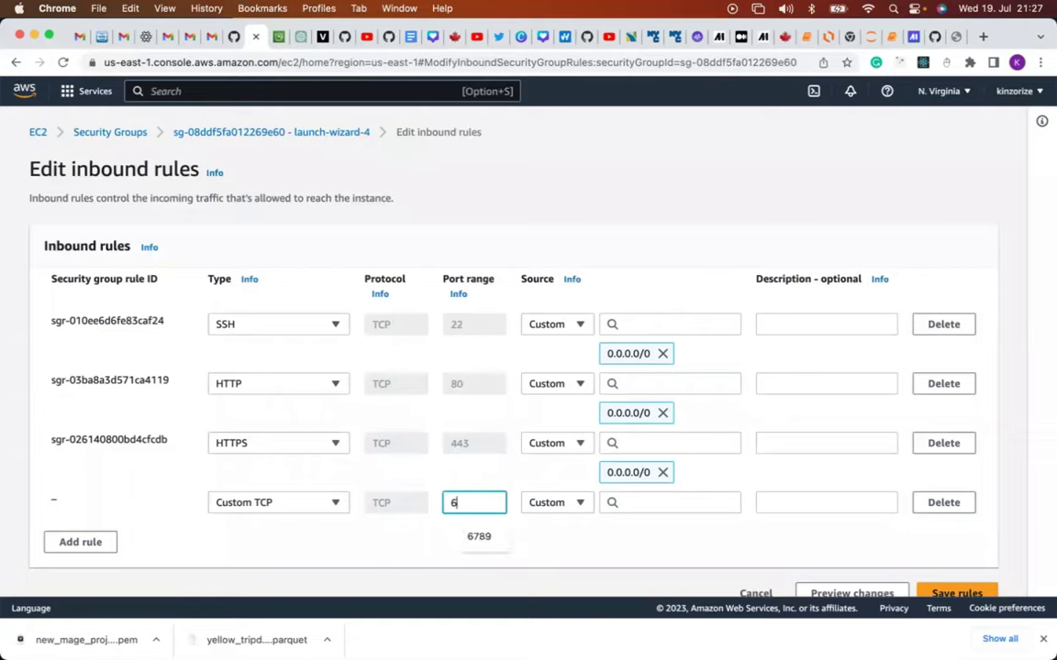
pyautogui.click(665, 503)
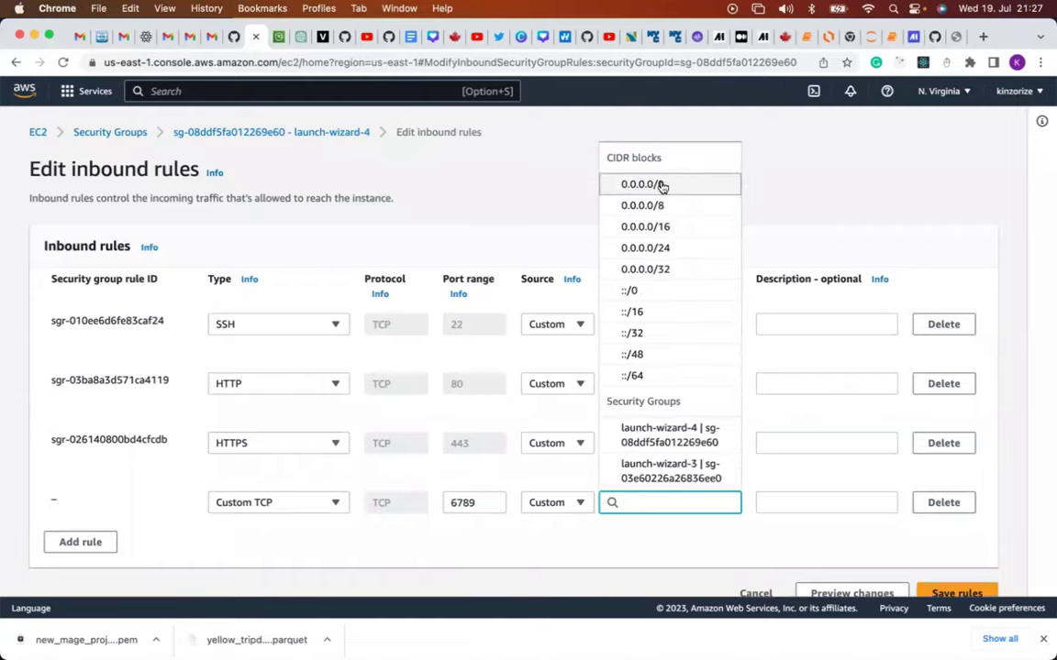
pyautogui.click(661, 184)
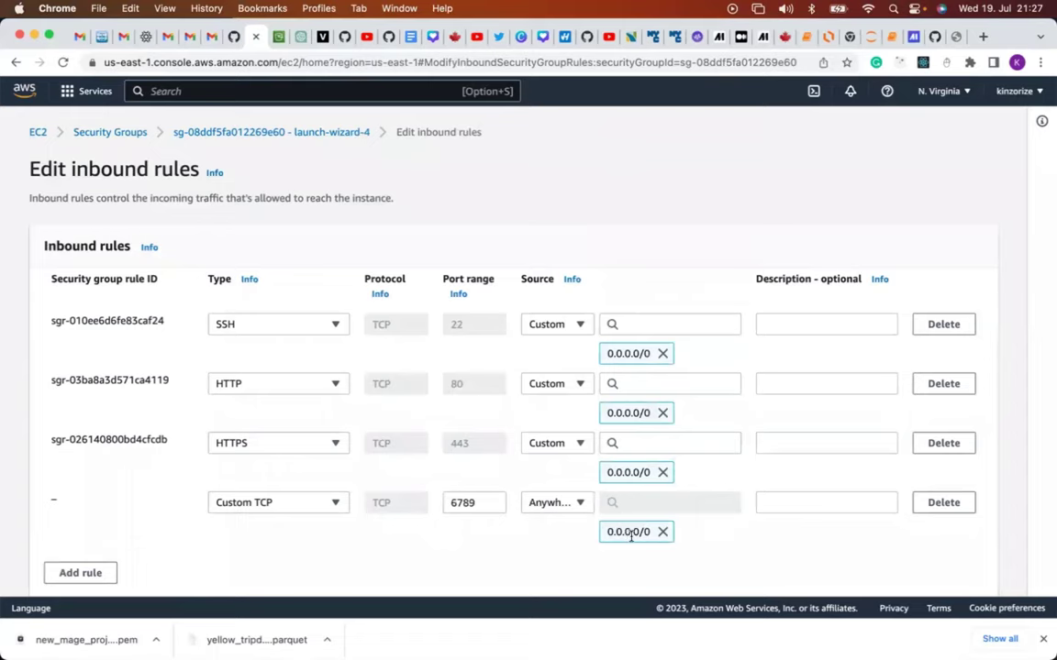
pyautogui.scroll(-2, 712, 541)
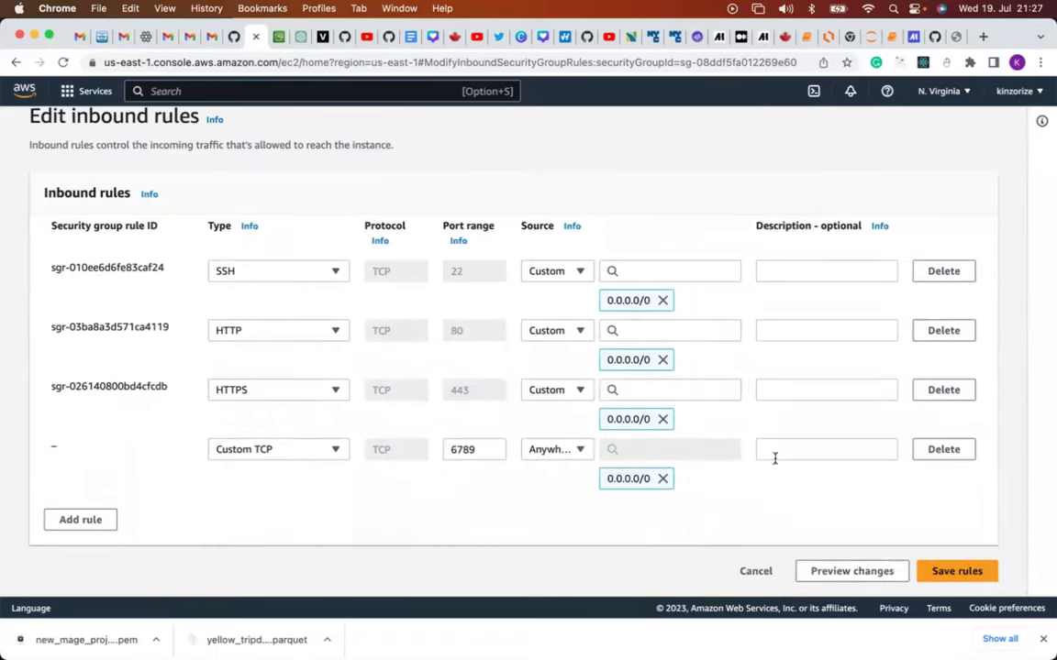
pyautogui.click(947, 572)
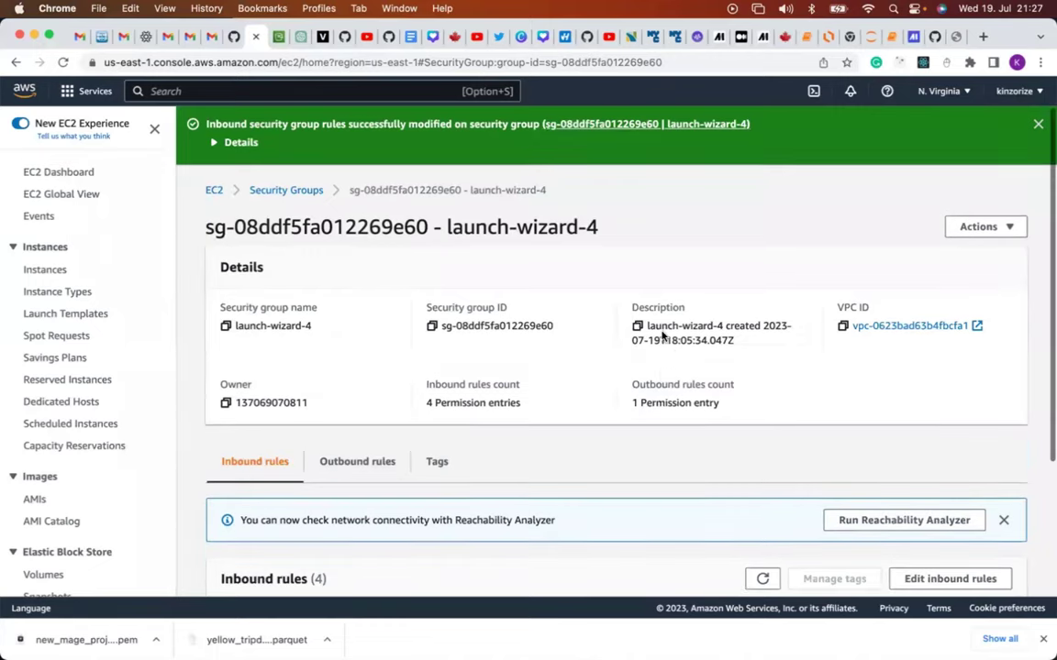
pyautogui.scroll(-4, 662, 335)
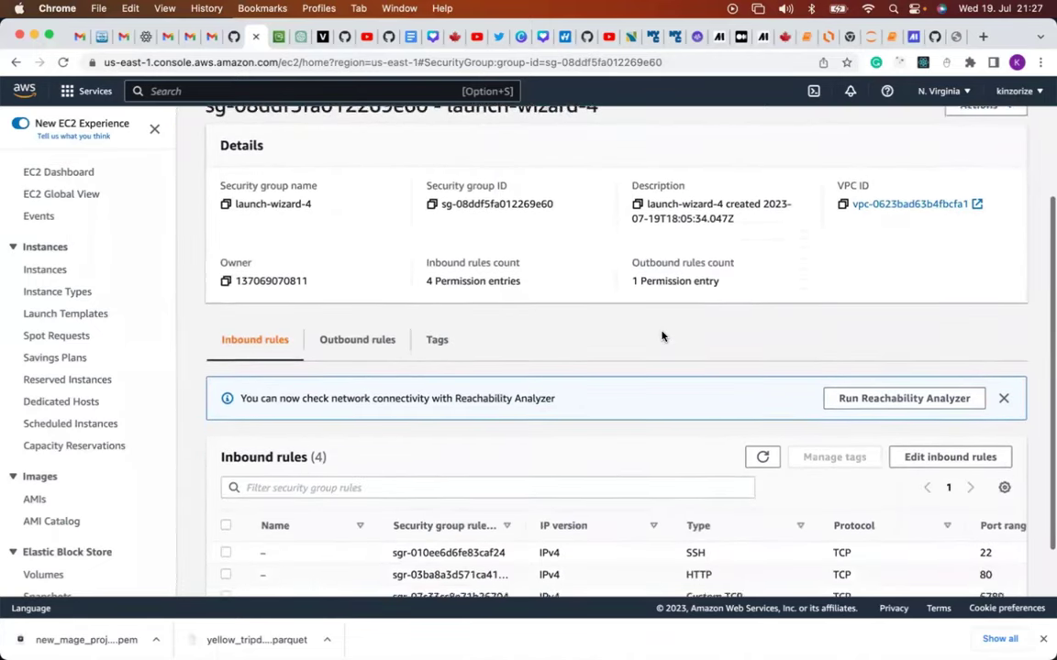
pyautogui.scroll(-2, 663, 335)
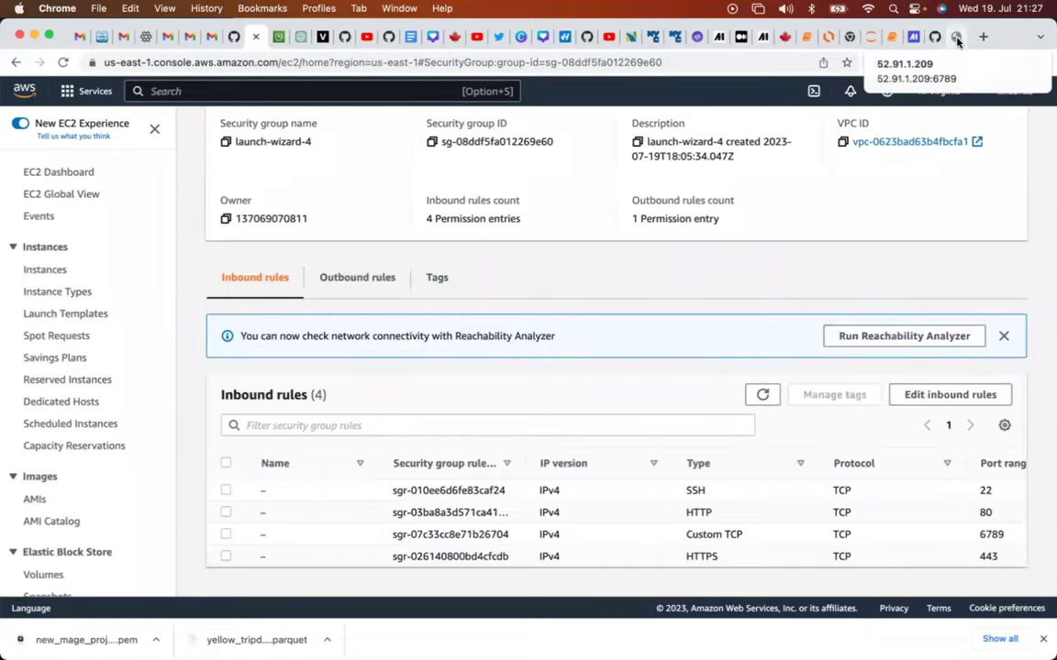
# In Mage at 52.91.1.209:6789, close the Help improve Mage prompt and create a Standard (batch) pipeline.
pyautogui.click(865, 36)
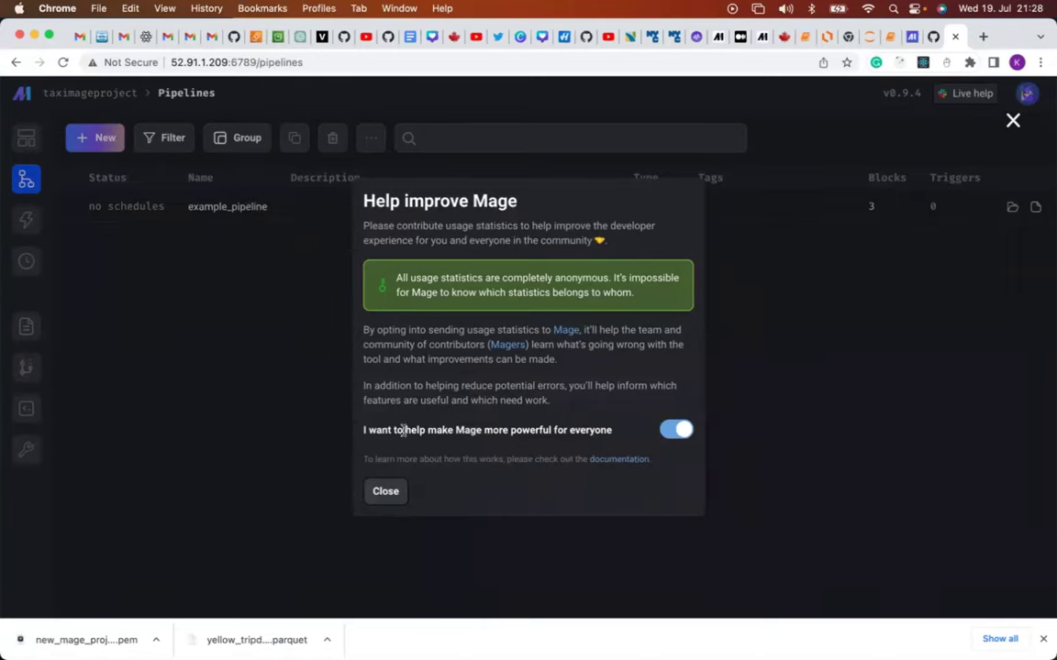
pyautogui.click(391, 501)
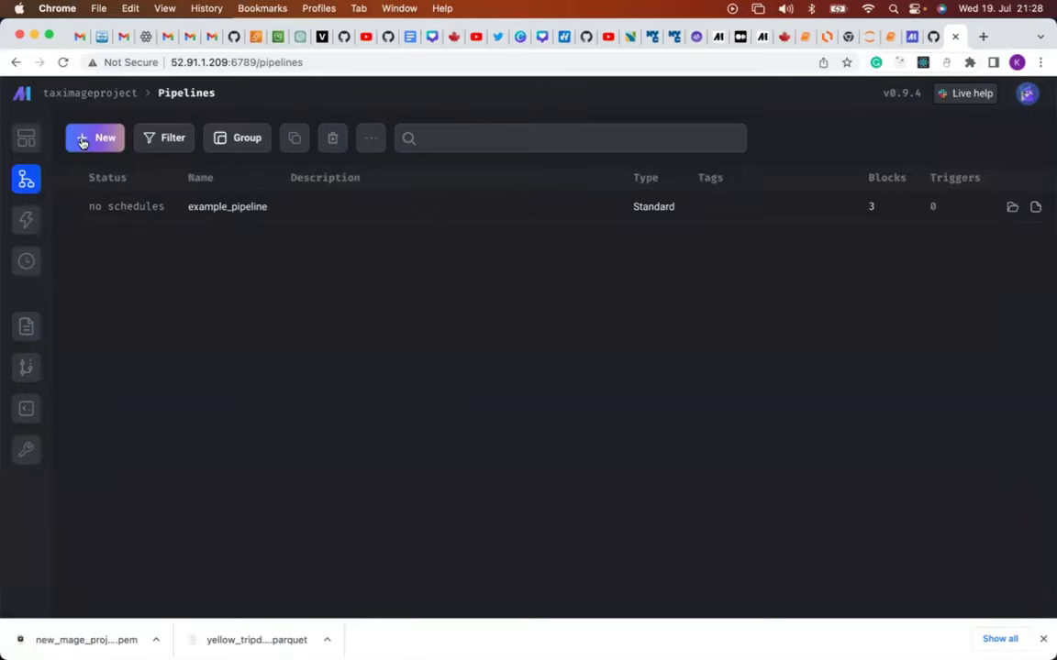
pyautogui.click(85, 141)
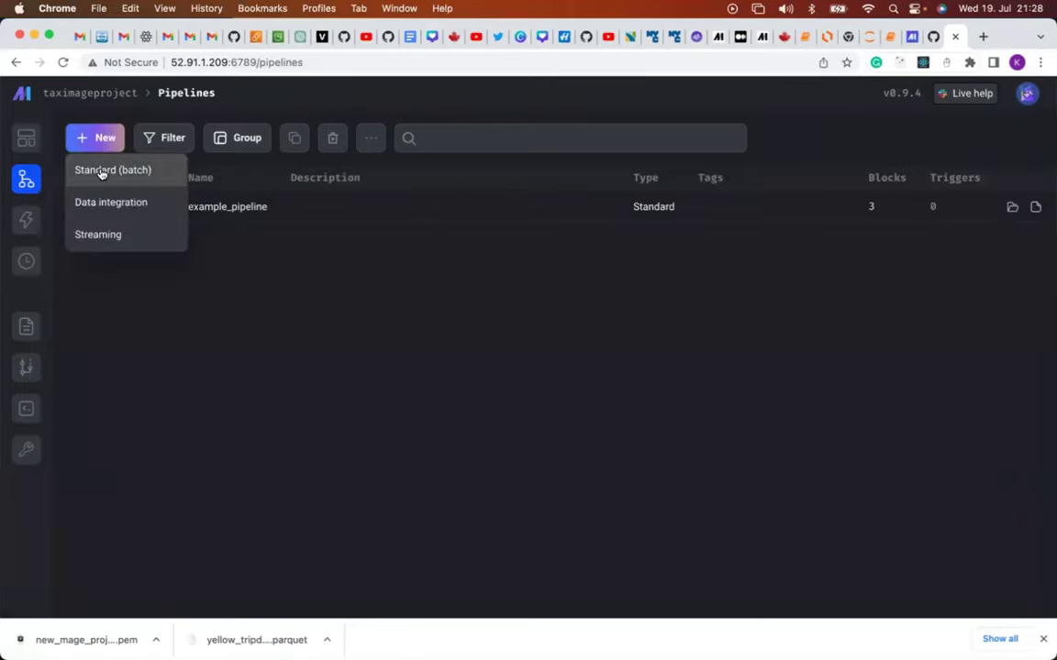
pyautogui.click(101, 171)
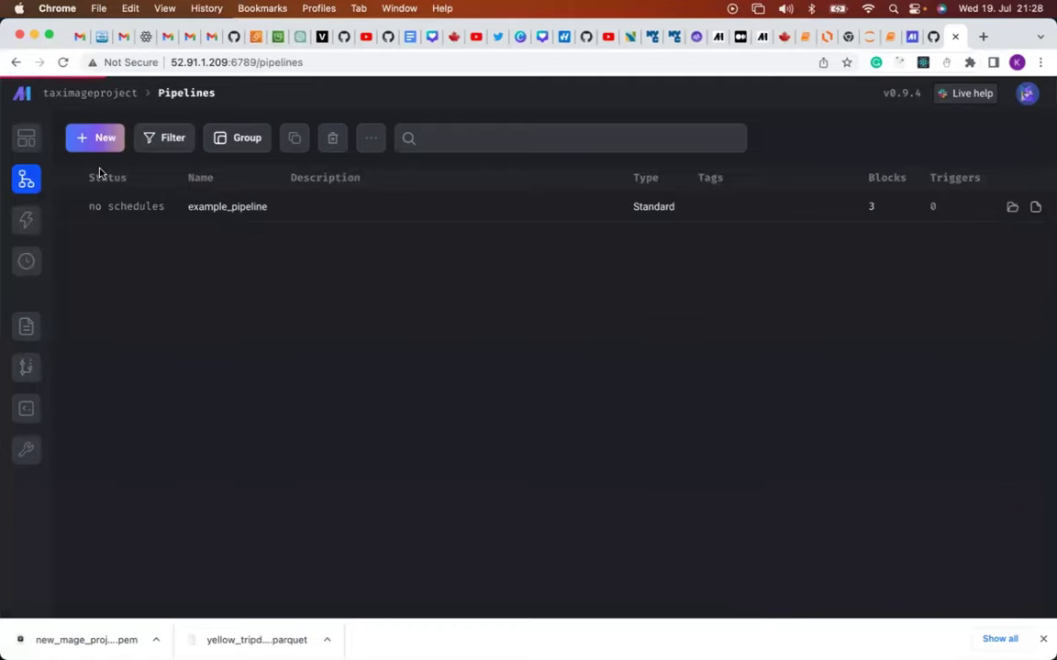
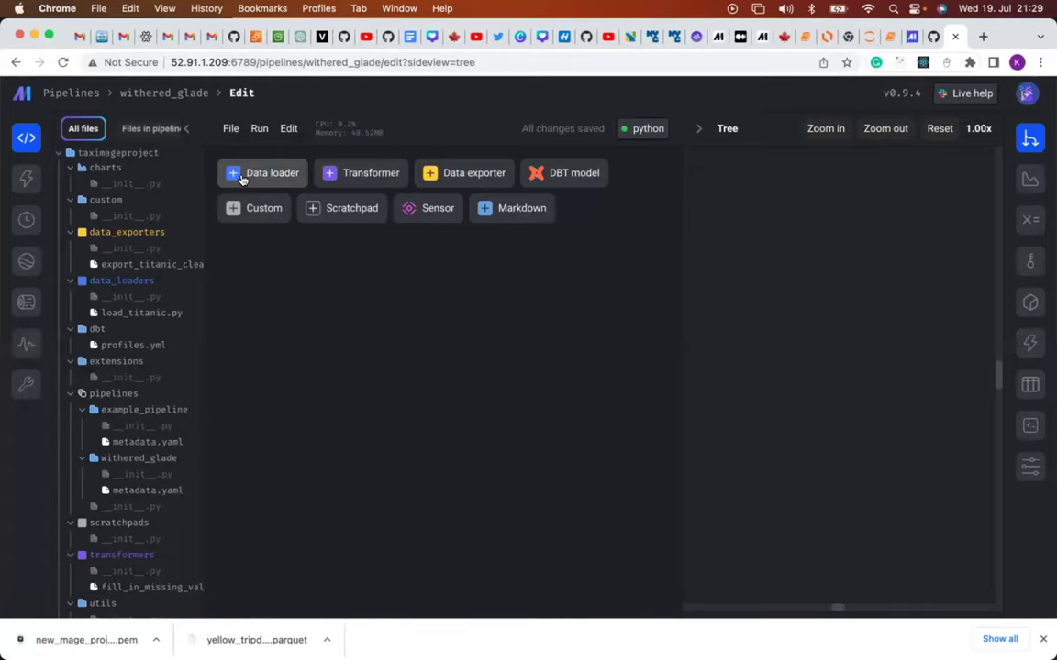
# Add a Python API-template data loader block and name it mage_taxi_data_load.
pyautogui.click(235, 175)
pyautogui.moveTo(246, 202)
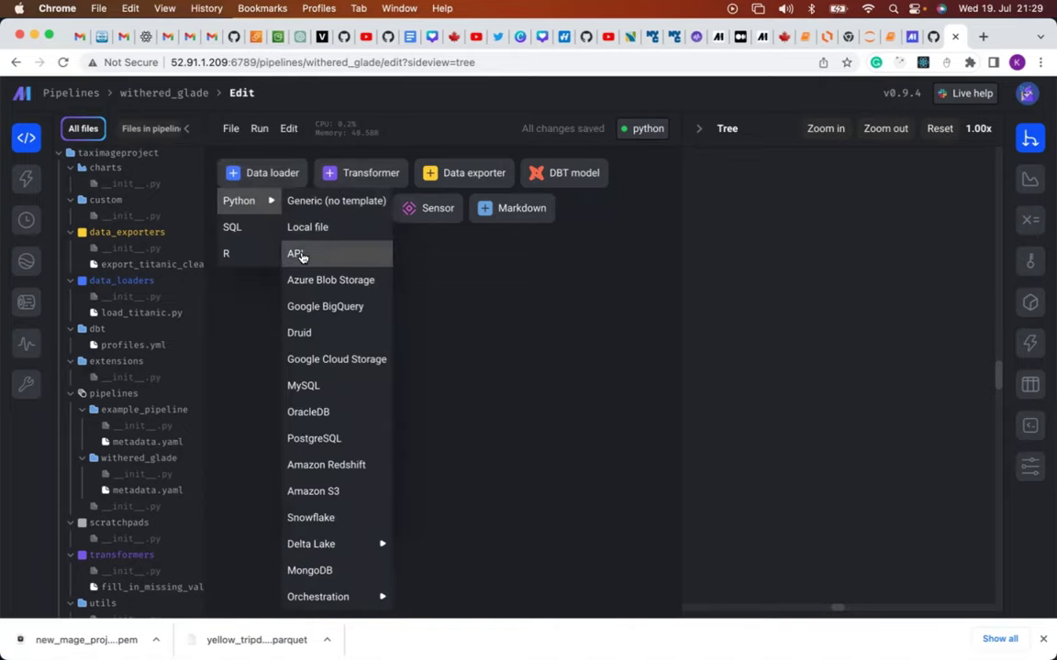
pyautogui.click(300, 255)
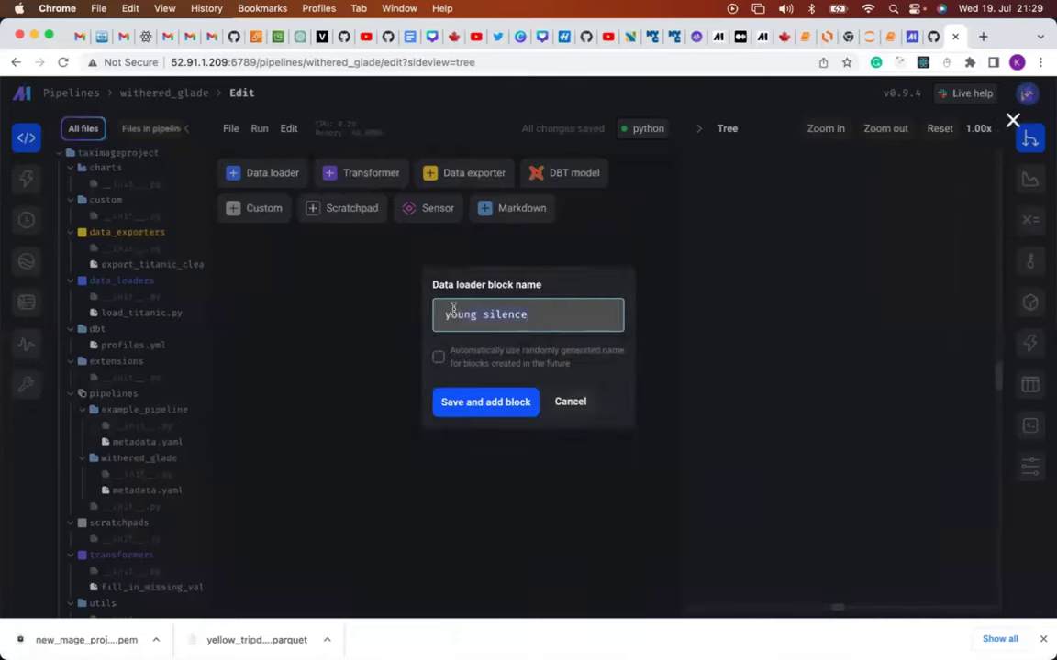
pyautogui.press('super+a')
pyautogui.press('BackSpace')
pyautogui.write('mage_')
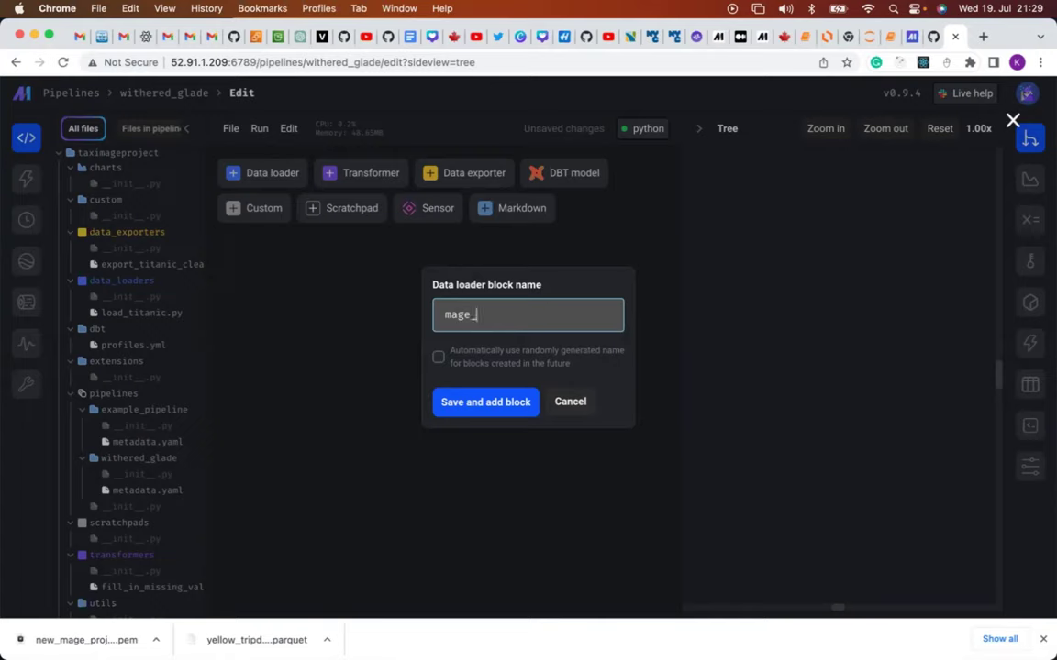
pyautogui.write('taxi_data_load')
# Create the mage_taxi_data_load block and review its API template code with the empty url.
pyautogui.click(469, 405)
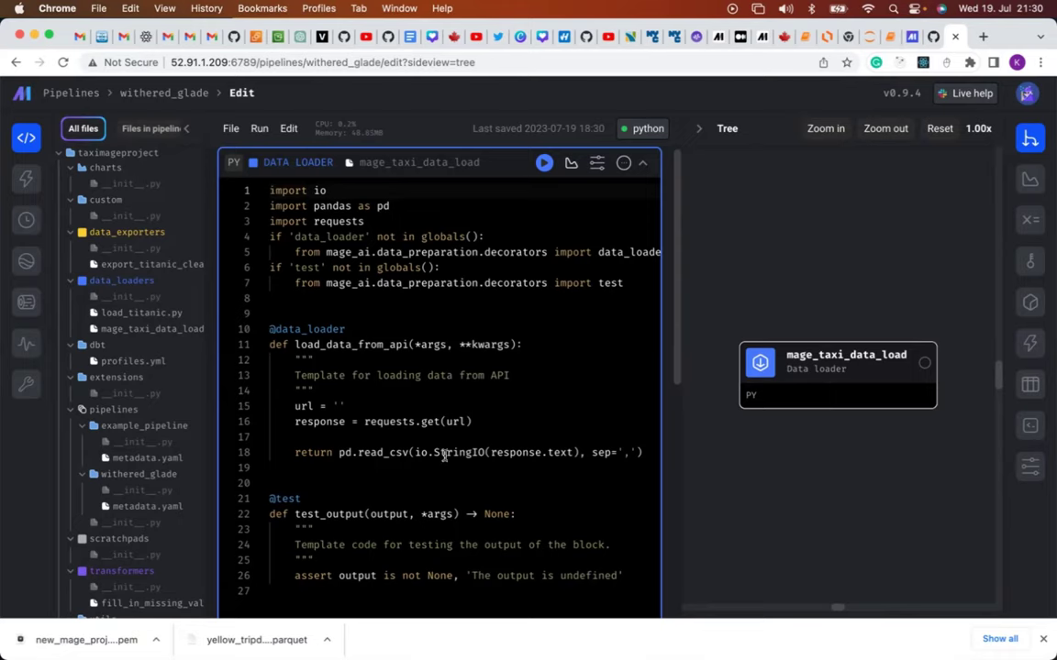
pyautogui.scroll(-2, 444, 455)
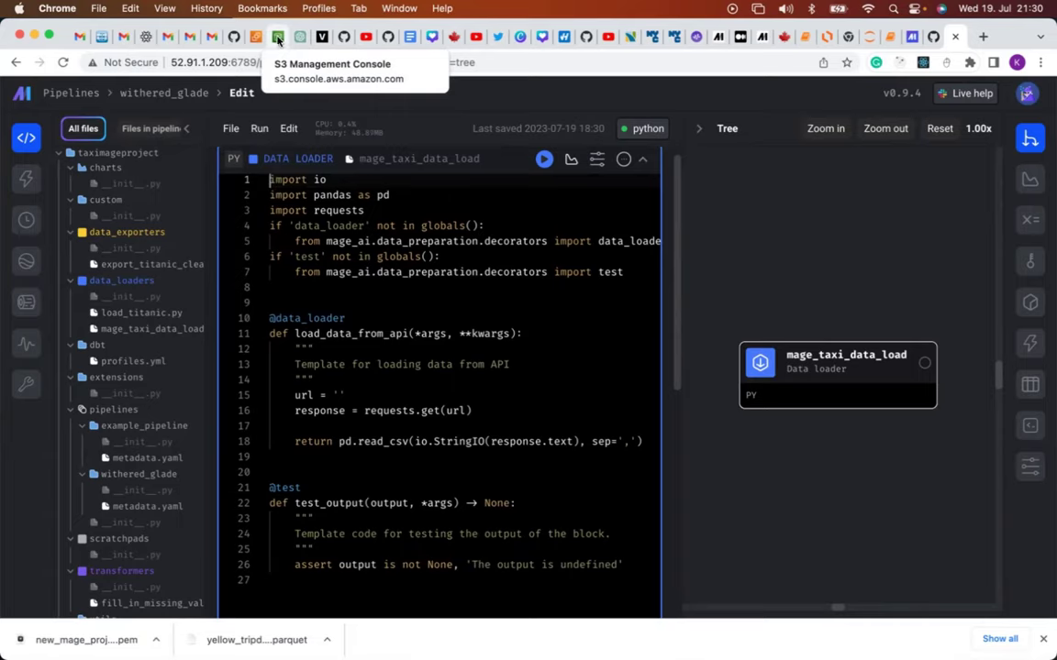
# Dismiss the upload status and view yellow_tripdata_2023-01.csv details in the magetaxiproject2023 bucket.
pyautogui.click(278, 38)
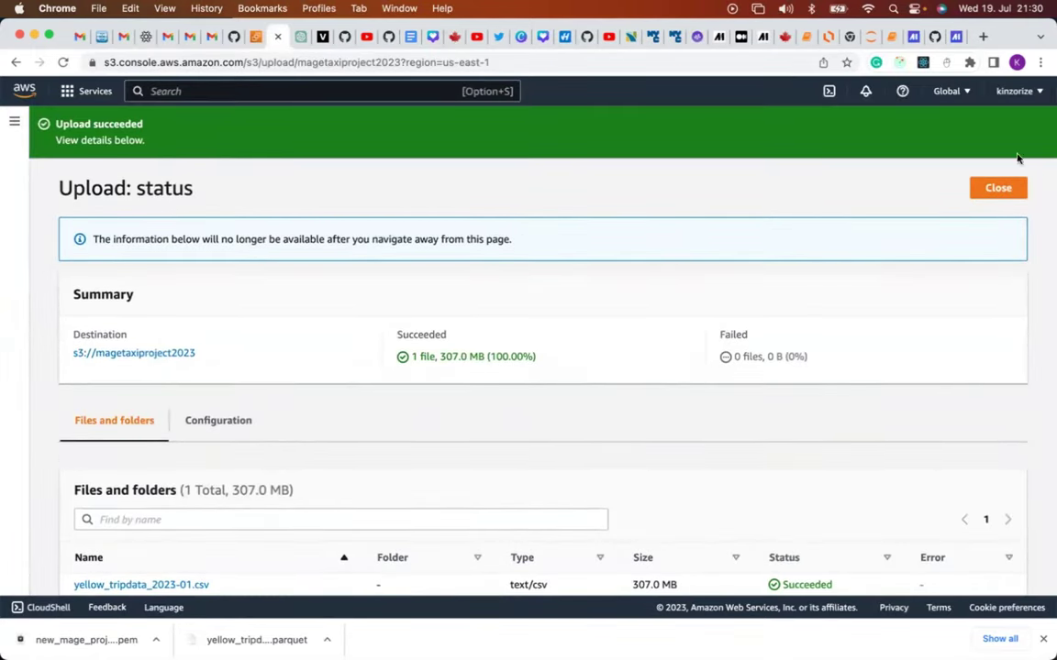
pyautogui.click(998, 187)
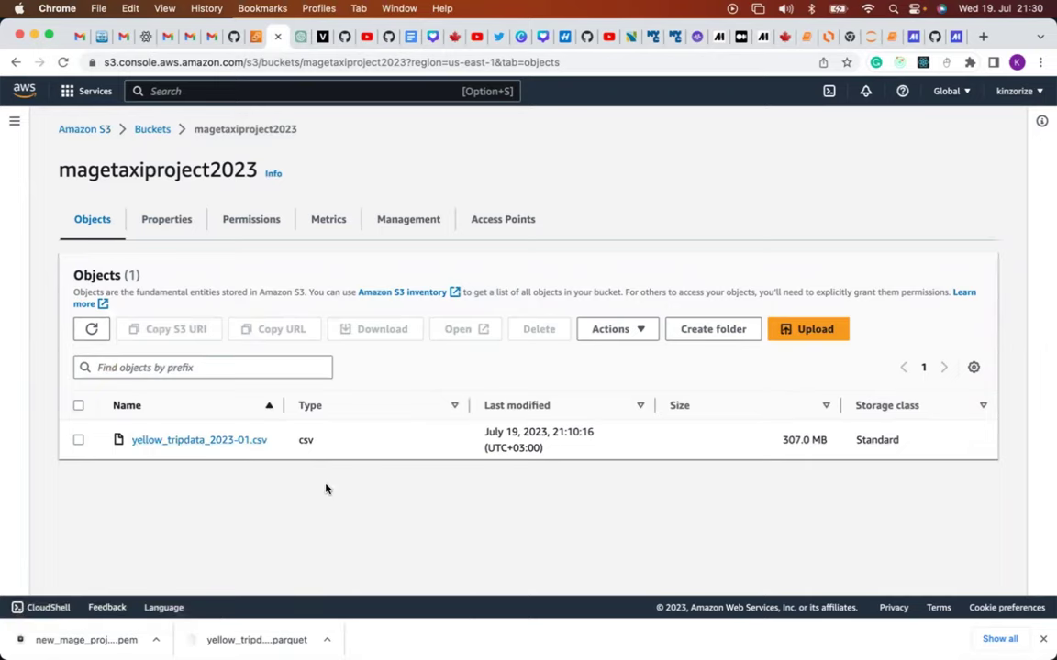
pyautogui.click(230, 441)
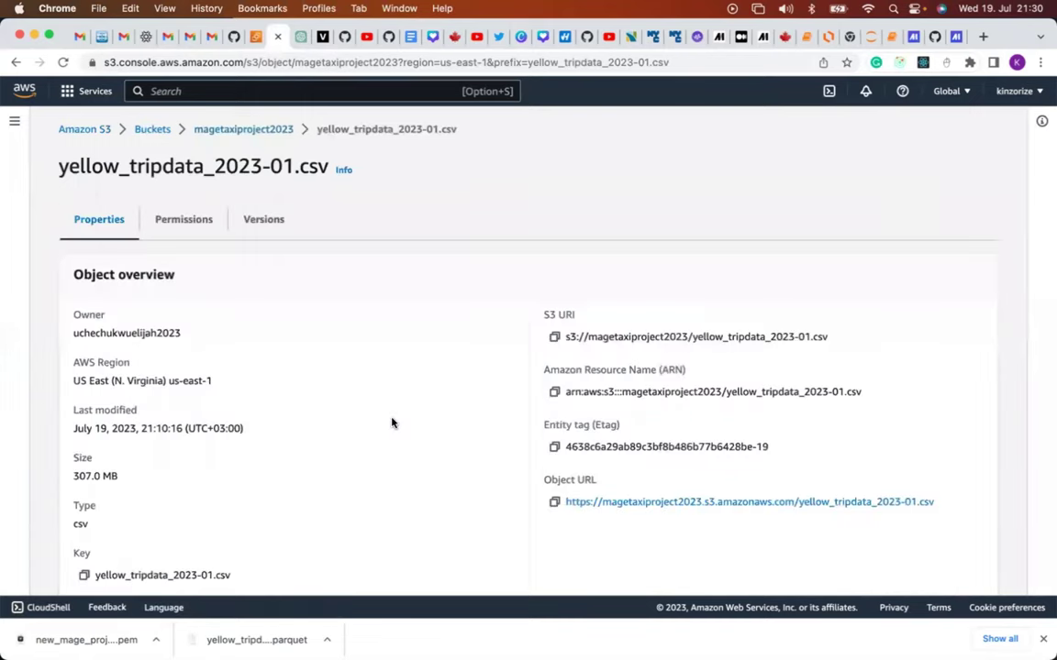
pyautogui.scroll(-1, 391, 423)
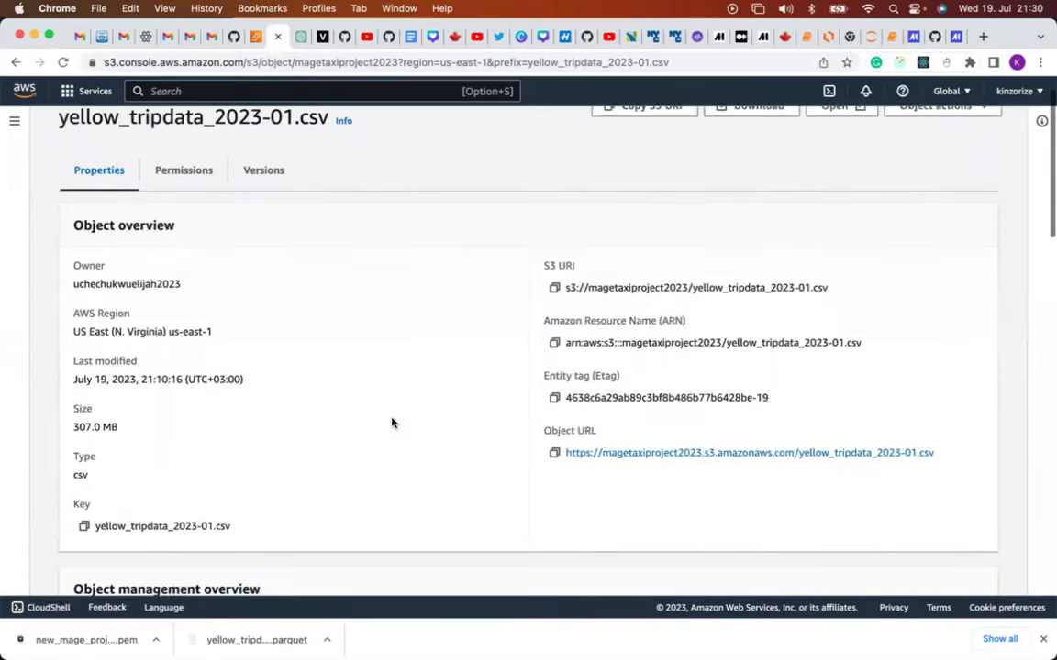
pyautogui.moveTo(507, 633)
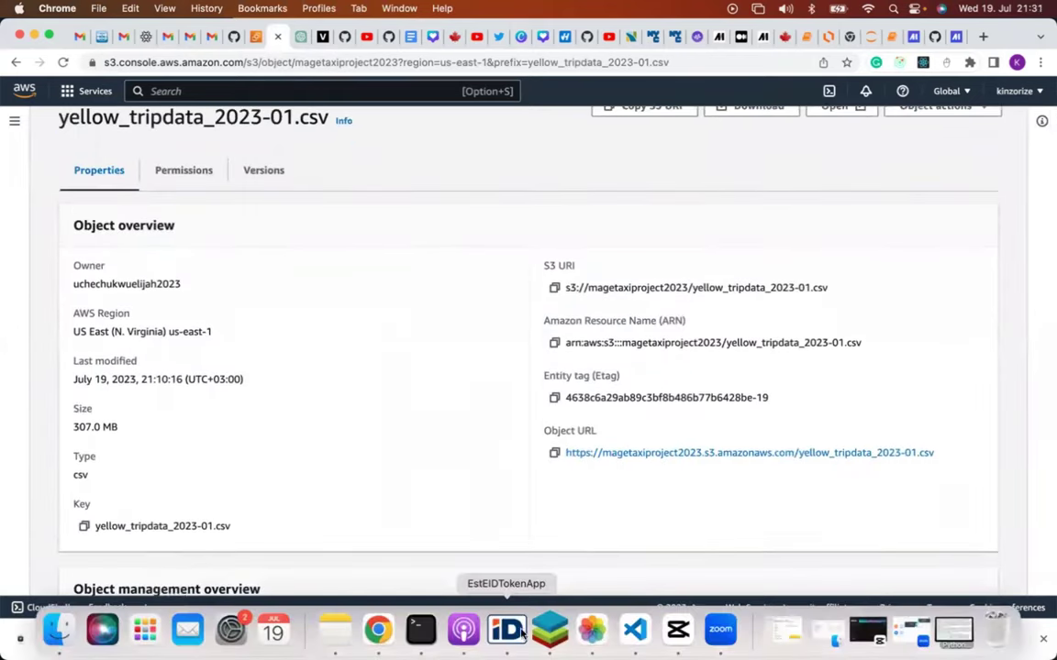
pyautogui.click(635, 629)
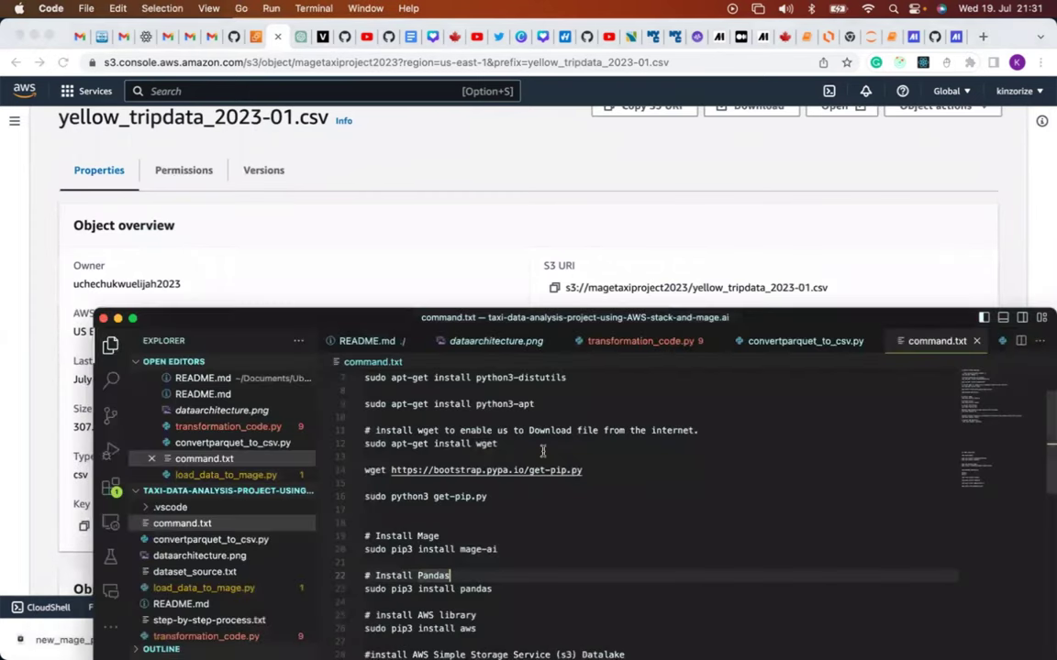
# View the Boto3 S3 loading code in load_data_to_mage.py.
pyautogui.click(237, 592)
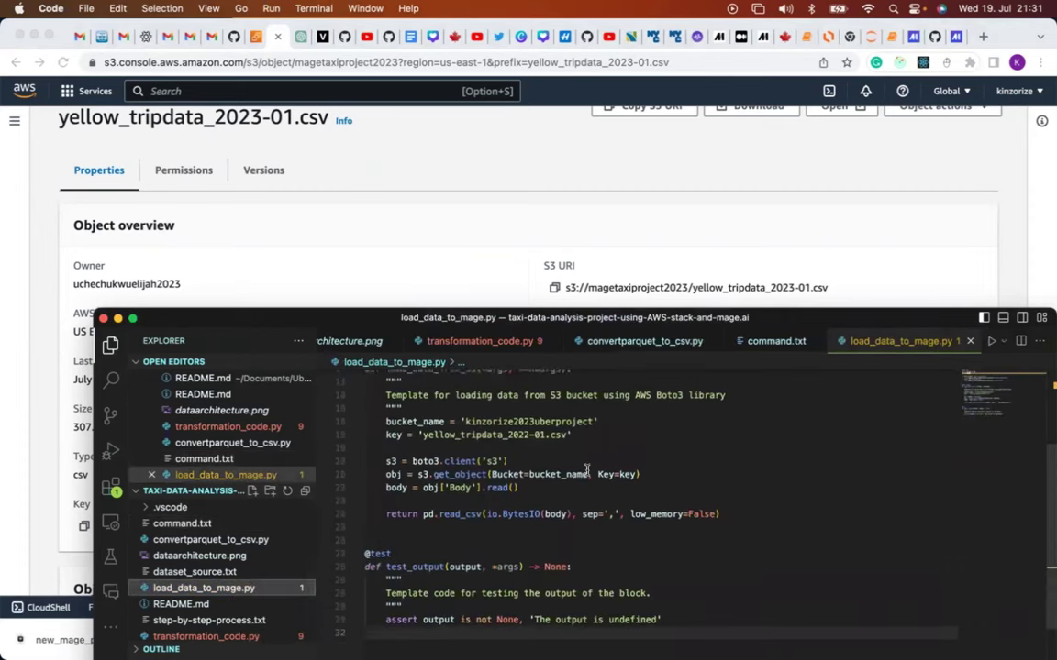
pyautogui.scroll(5, 587, 469)
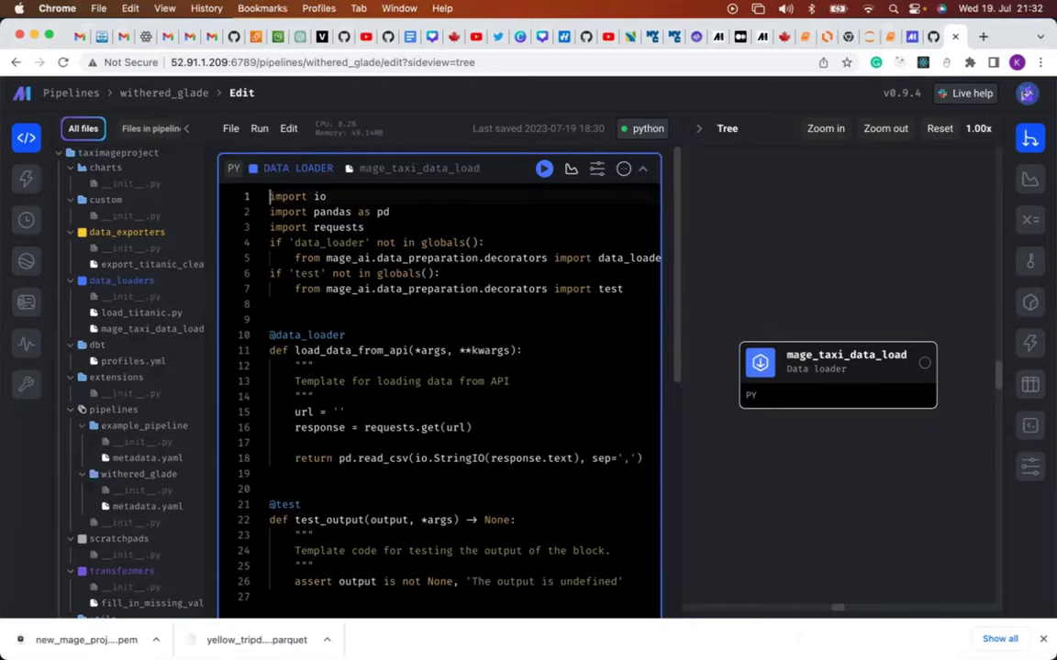
# Select and delete all the API template code in the mage_taxi_data_load block.
pyautogui.click(547, 361)
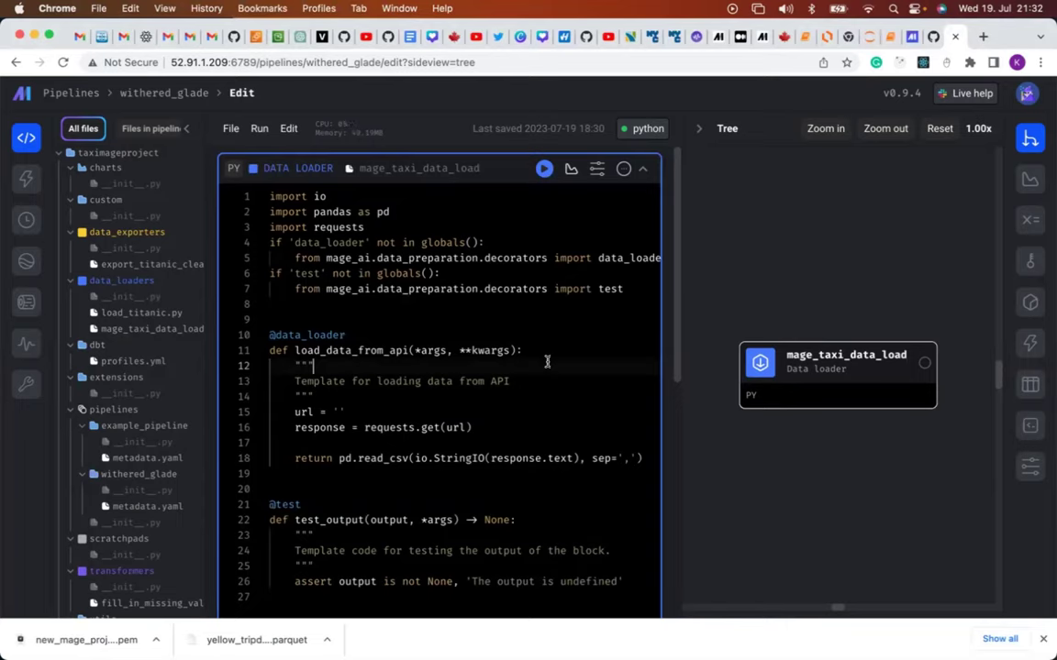
pyautogui.press('super+a')
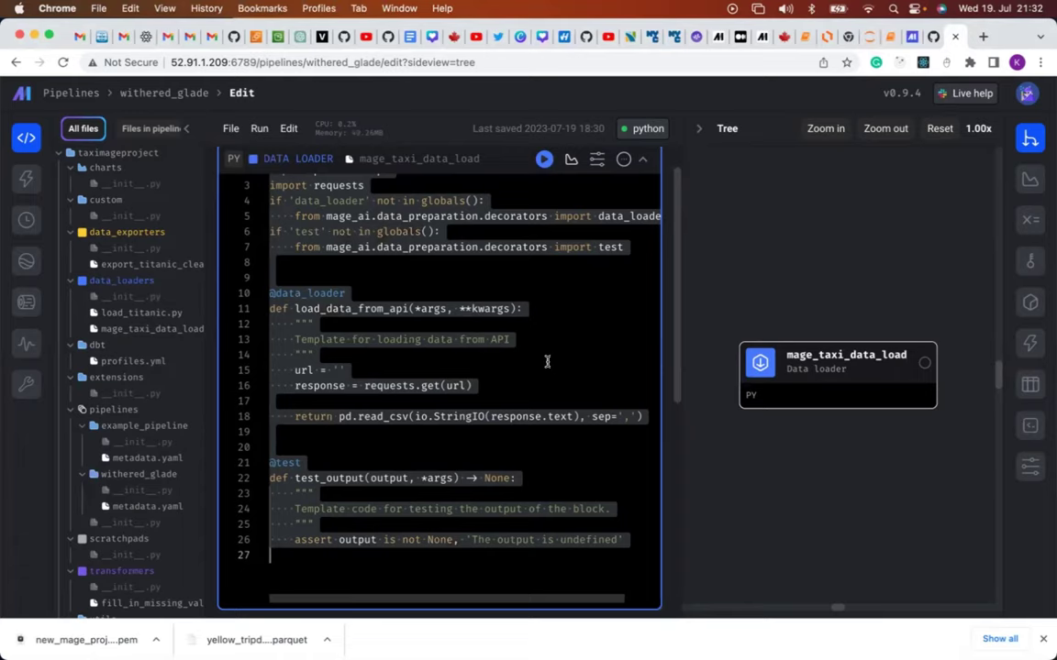
pyautogui.press('BackSpace')
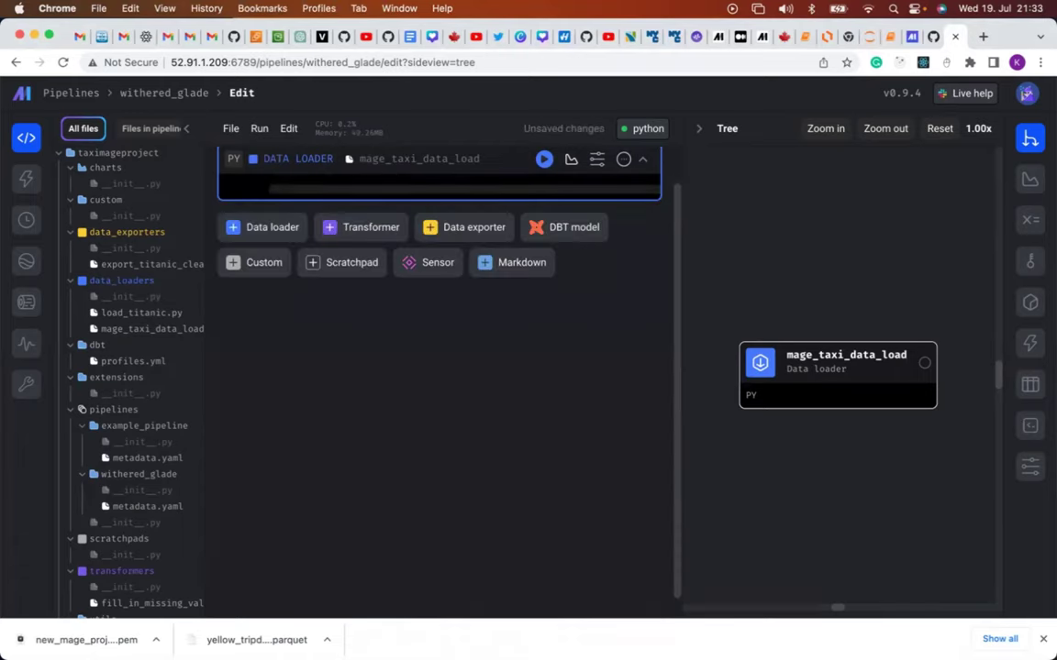
pyautogui.moveTo(591, 633)
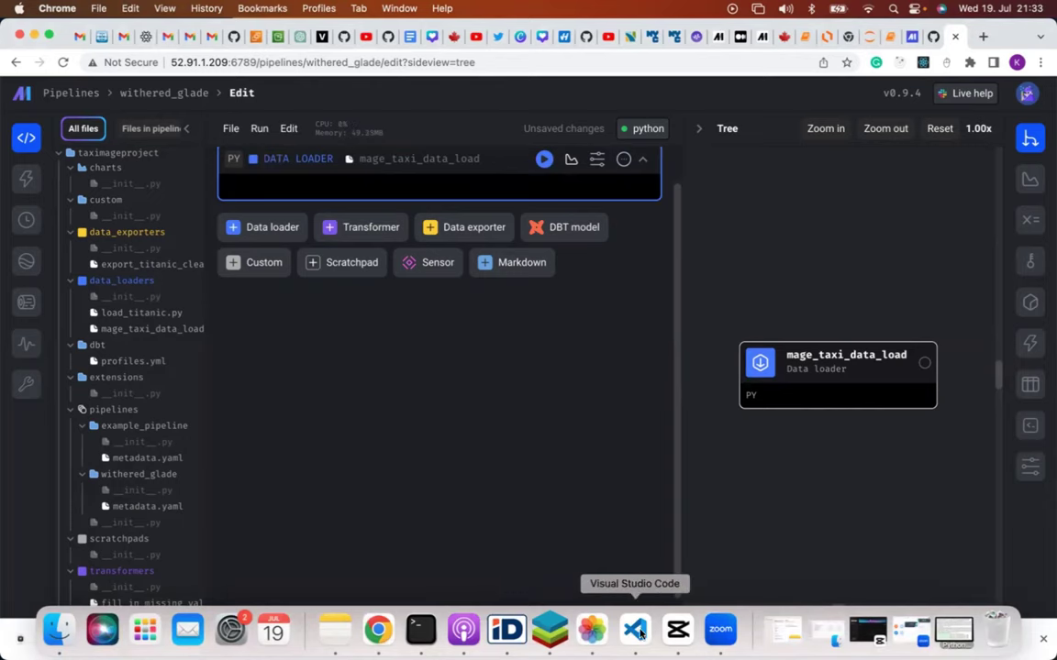
# Copy the S3 loader code from load_data_to_mage.py and go back to the Mage block.
pyautogui.click(637, 633)
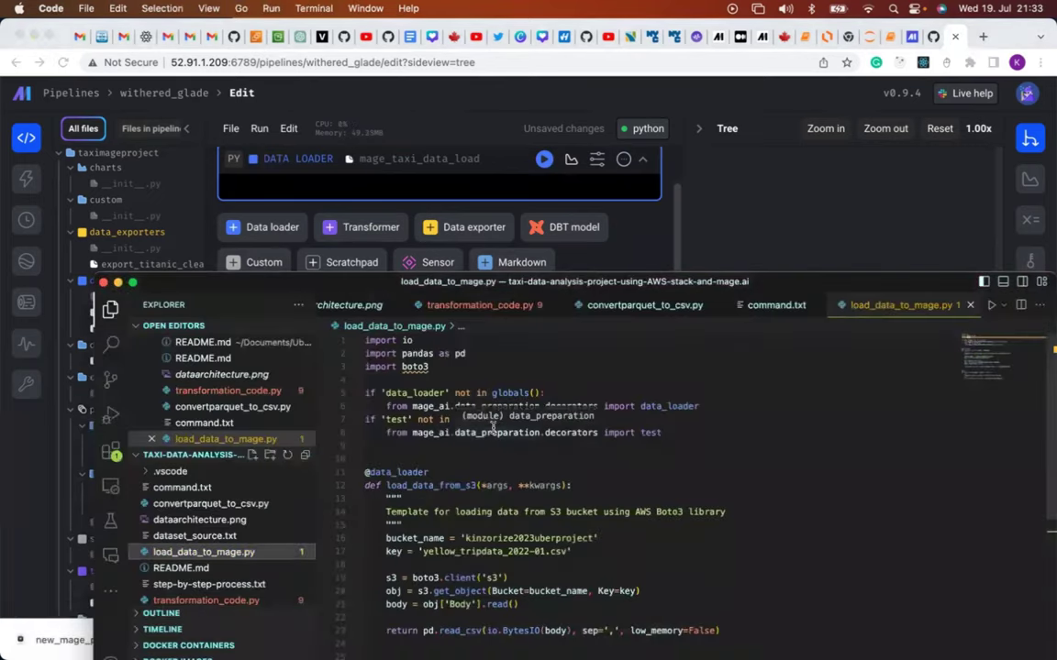
pyautogui.scroll(-2, 492, 429)
pyautogui.scroll(-5, 492, 428)
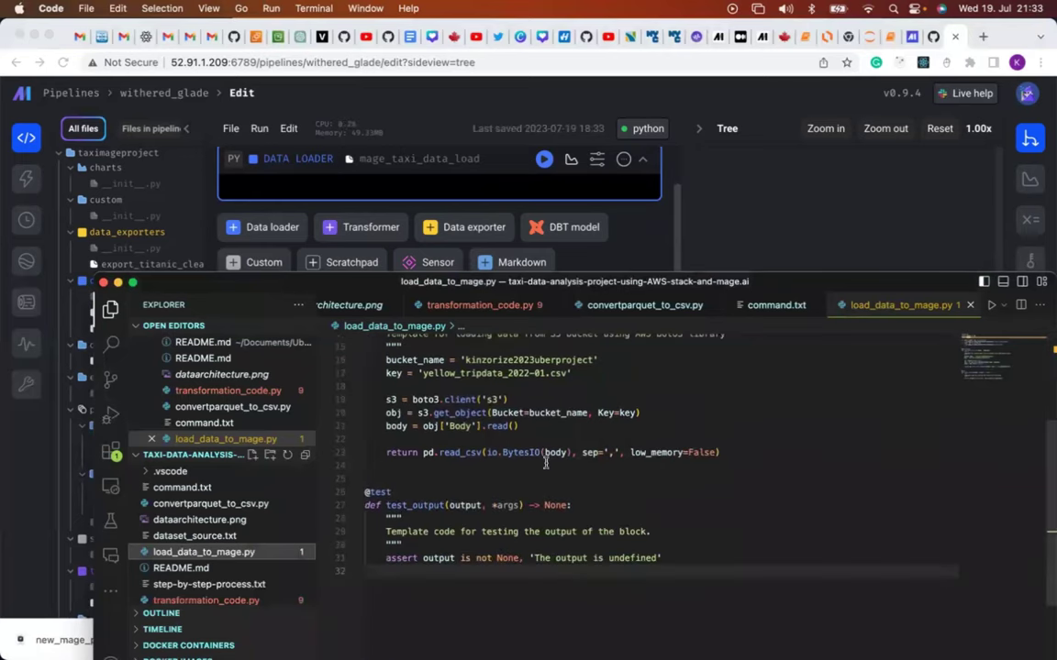
pyautogui.click(545, 463)
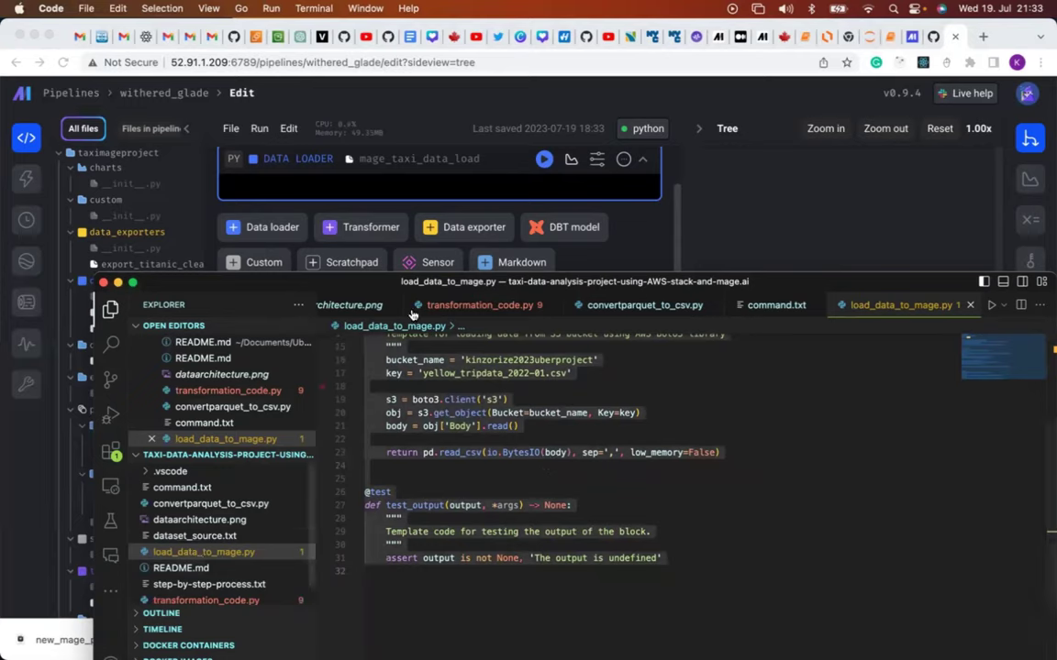
pyautogui.click(434, 189)
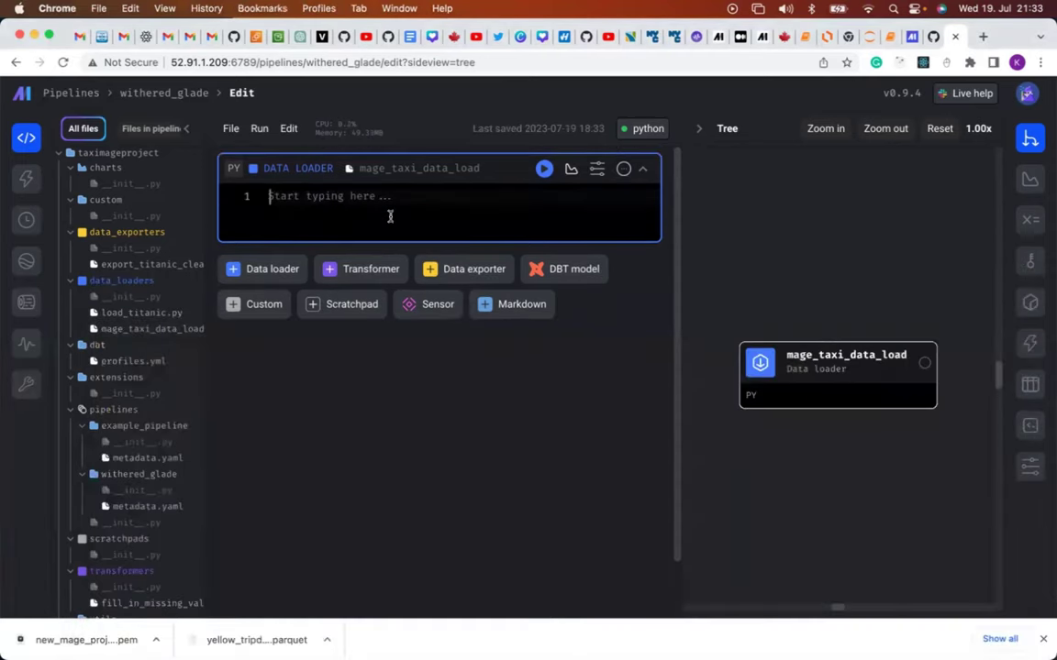
# Paste the Boto3 S3 loader code into the mage_taxi_data_load block and review it.
pyautogui.press('super+v')
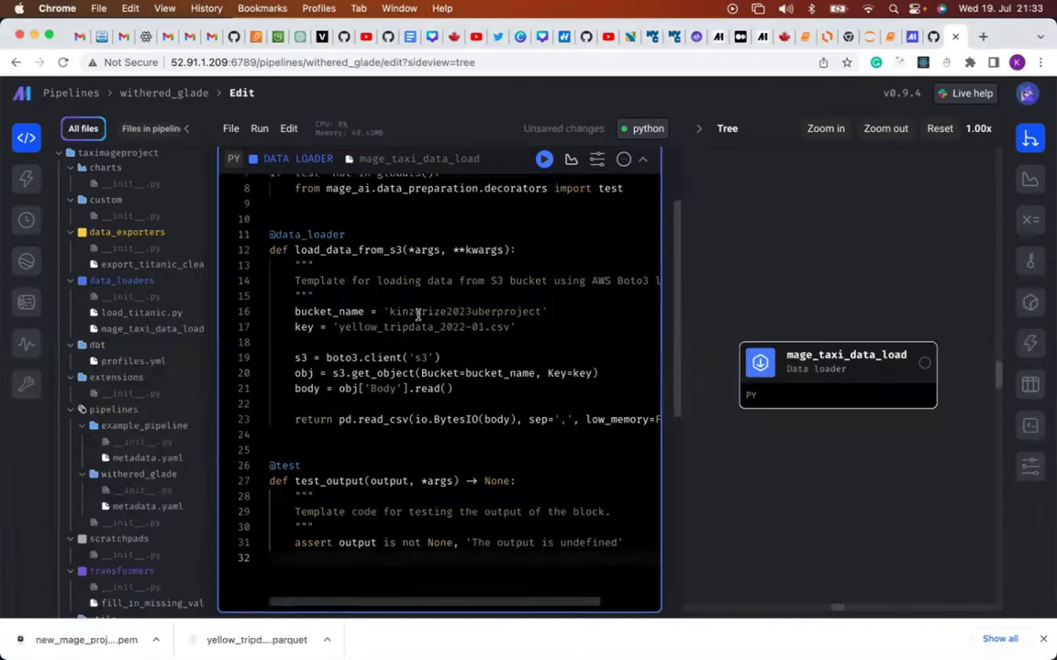
pyautogui.scroll(5, 417, 314)
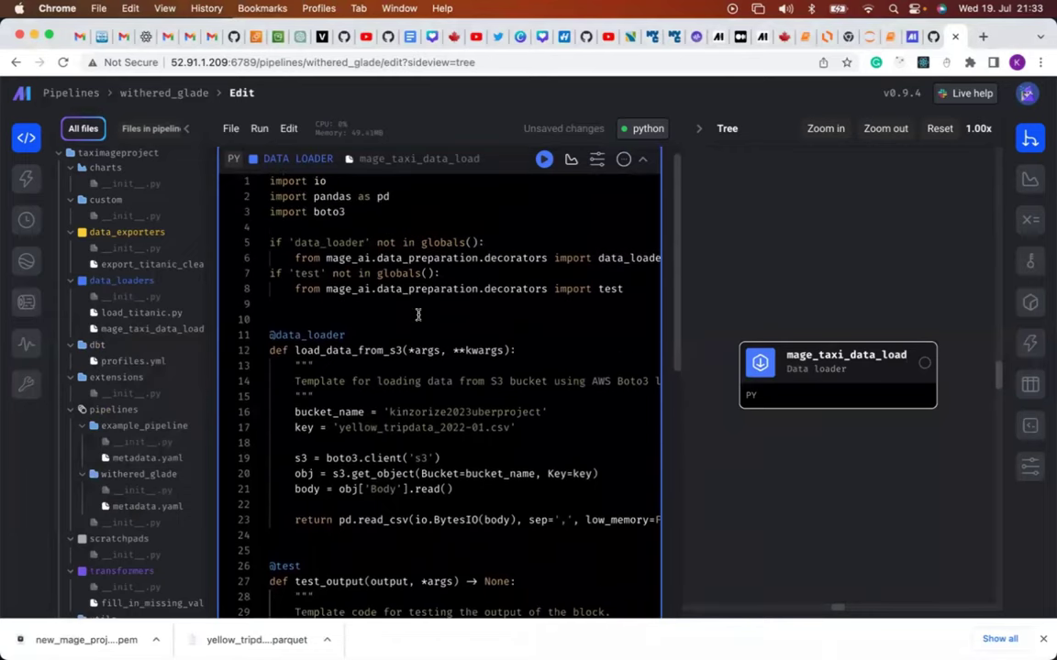
pyautogui.scroll(1, 359, 327)
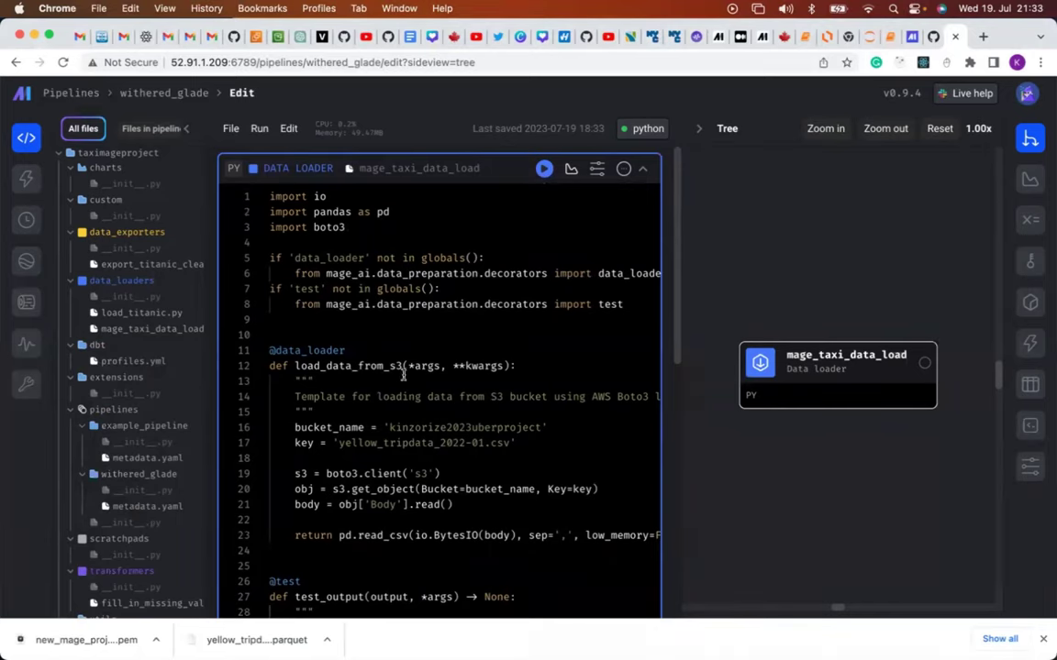
pyautogui.scroll(-1, 381, 421)
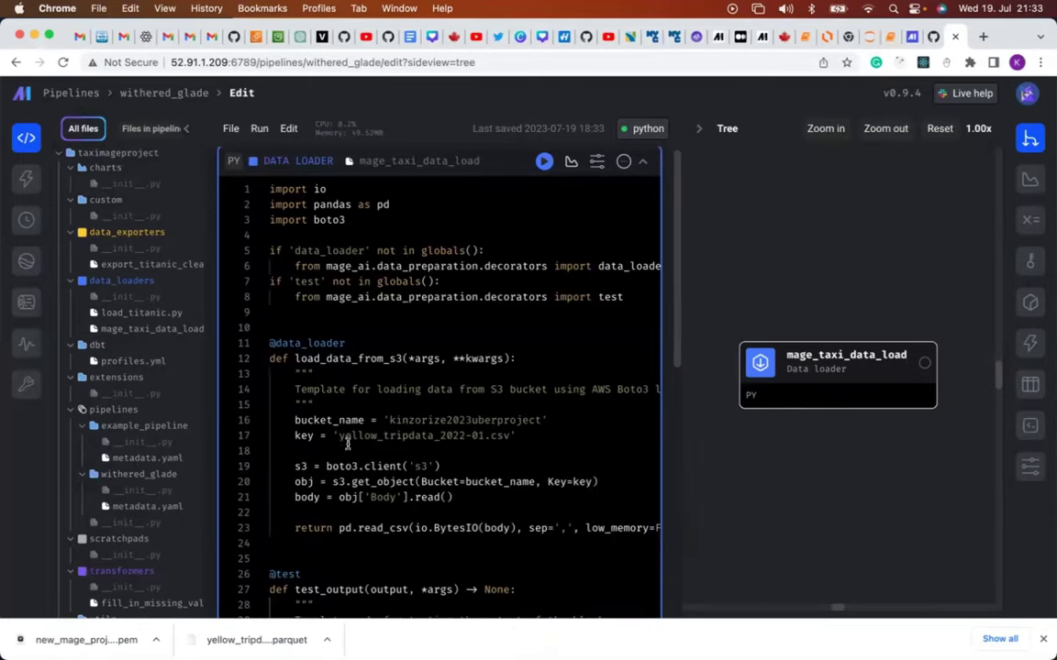
pyautogui.scroll(-1, 380, 454)
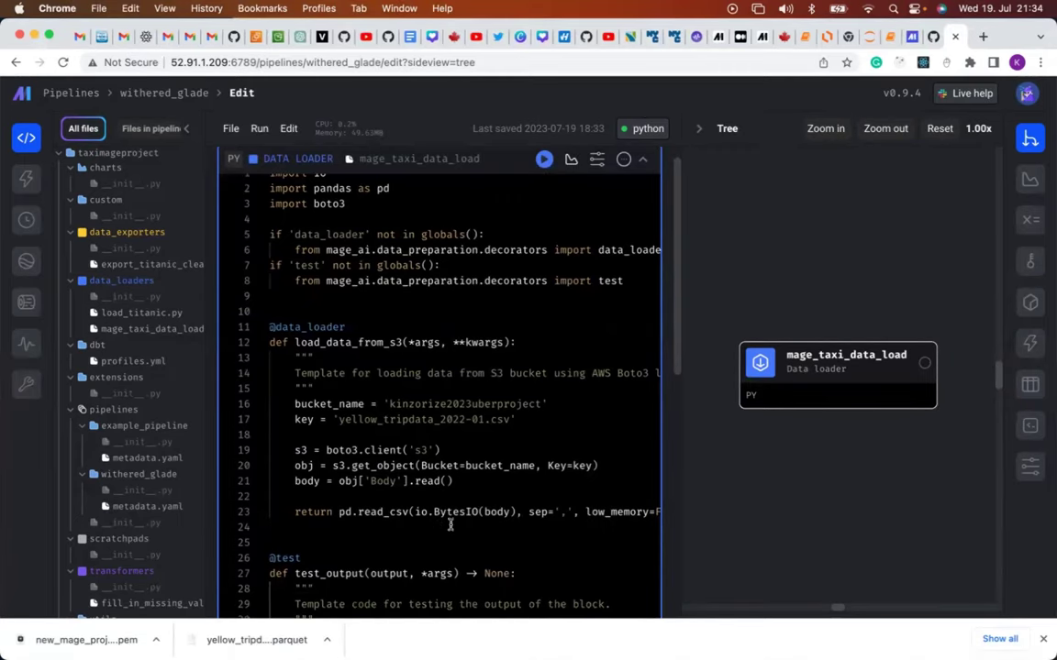
pyautogui.hscroll(3, 459, 523)
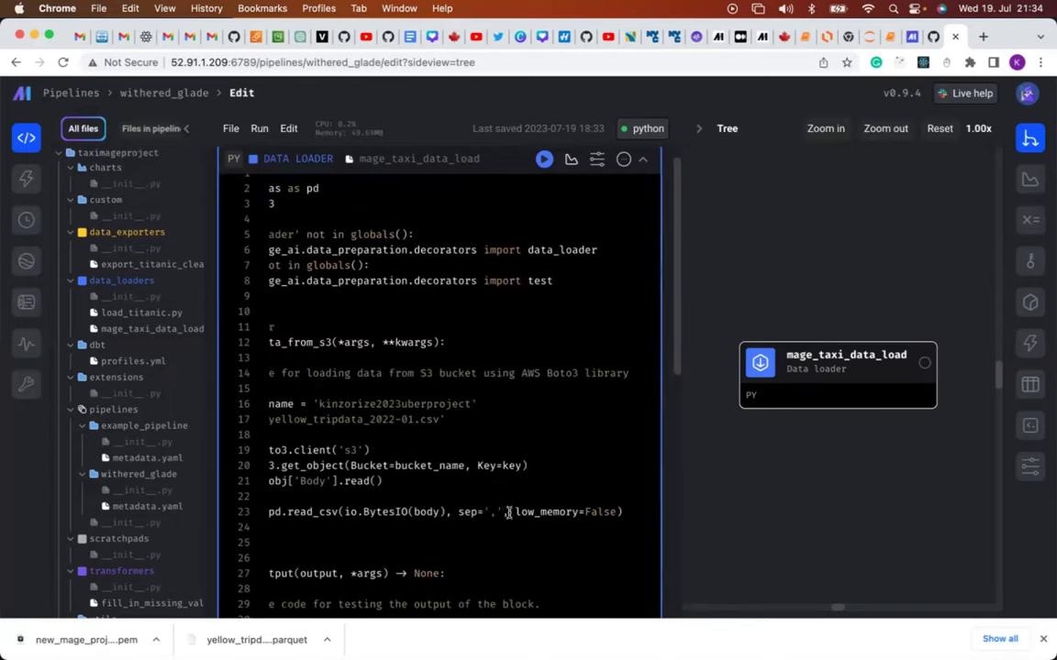
pyautogui.hscroll(-3, 507, 477)
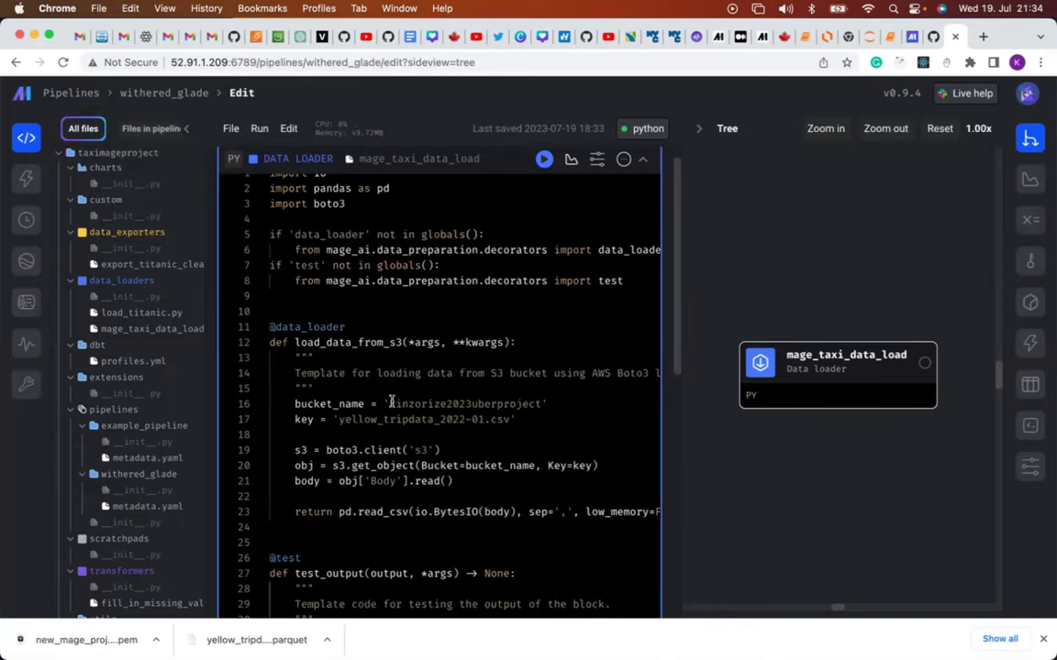
# Clear the old bucket_name and 2022 key strings to empty values.
pyautogui.moveTo(389, 403); pyautogui.dragTo(540, 409)
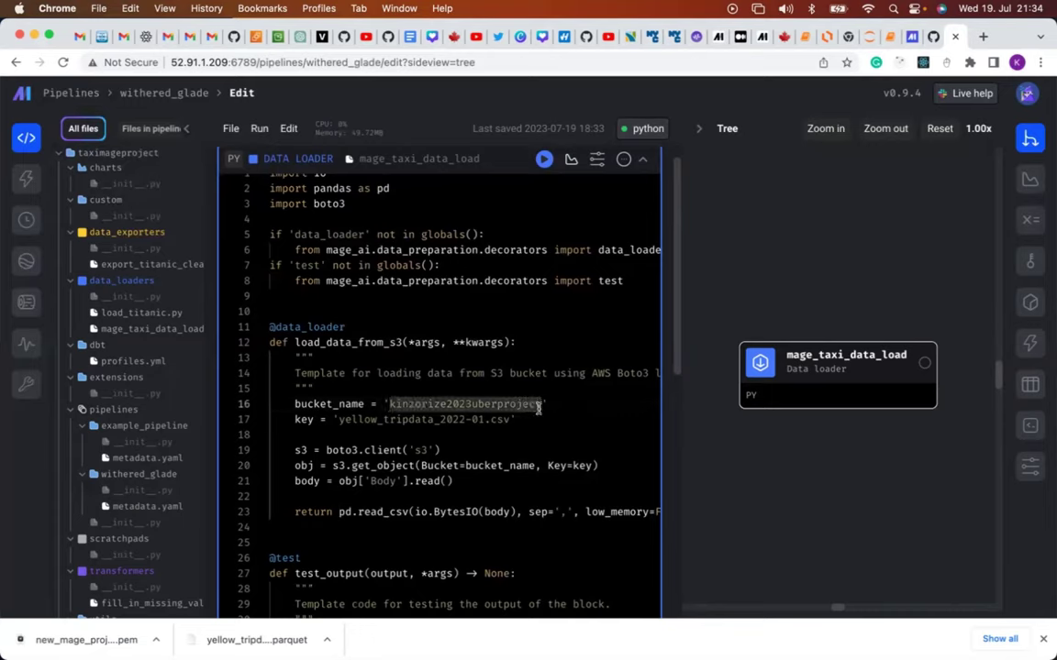
pyautogui.press('BackSpace')
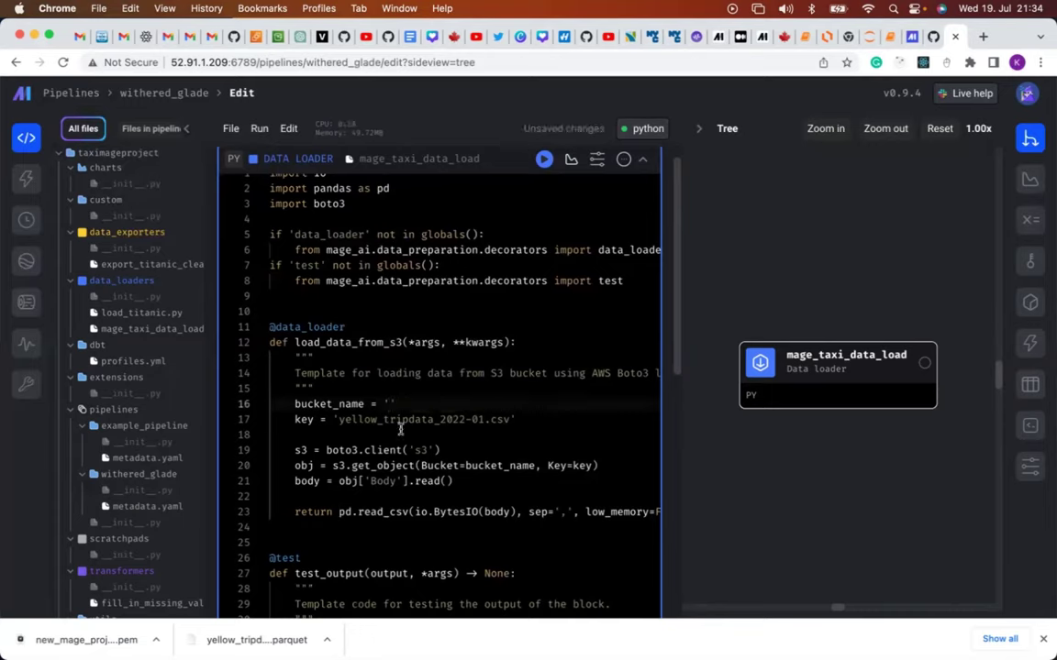
pyautogui.moveTo(339, 419); pyautogui.dragTo(508, 422)
pyautogui.press('BackSpace')
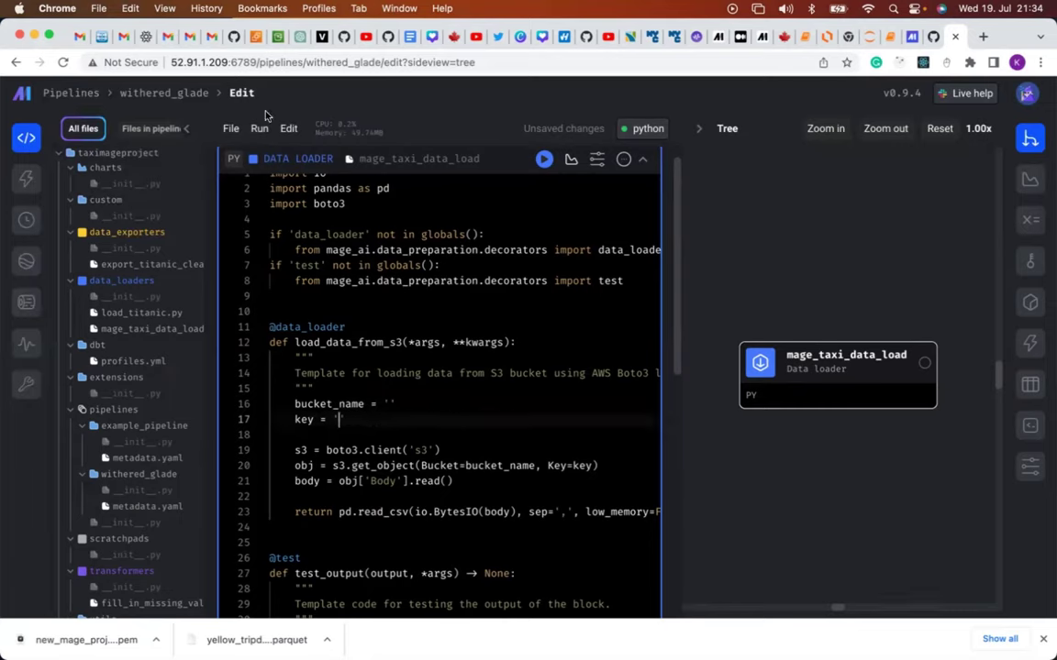
# Go to the magetaxiproject2023 bucket's object list and copy the bucket name.
pyautogui.click(278, 38)
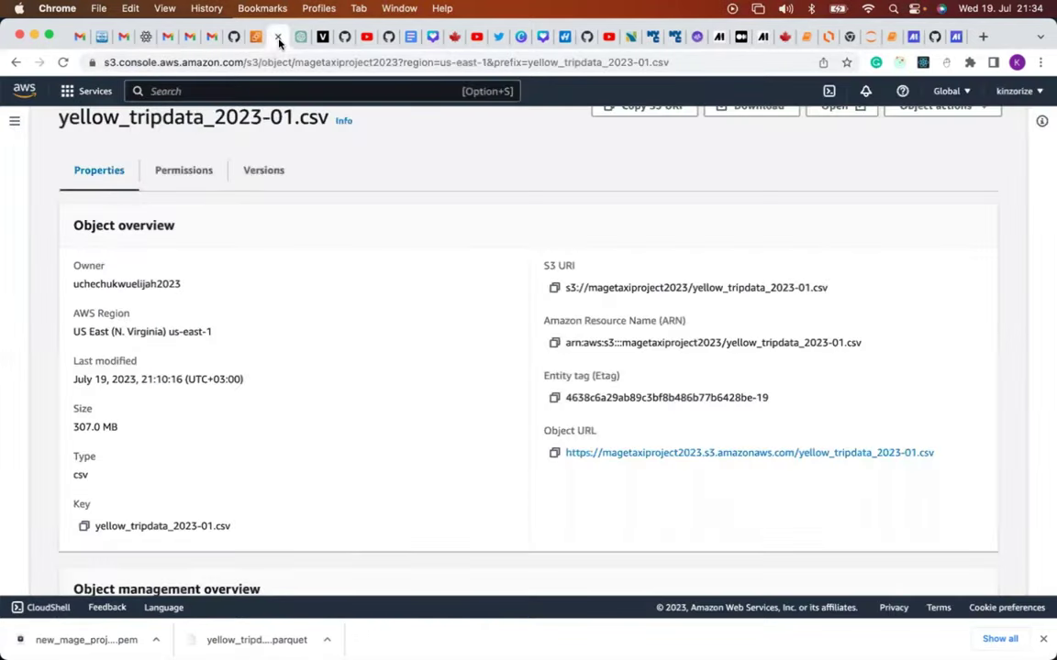
pyautogui.scroll(1, 328, 277)
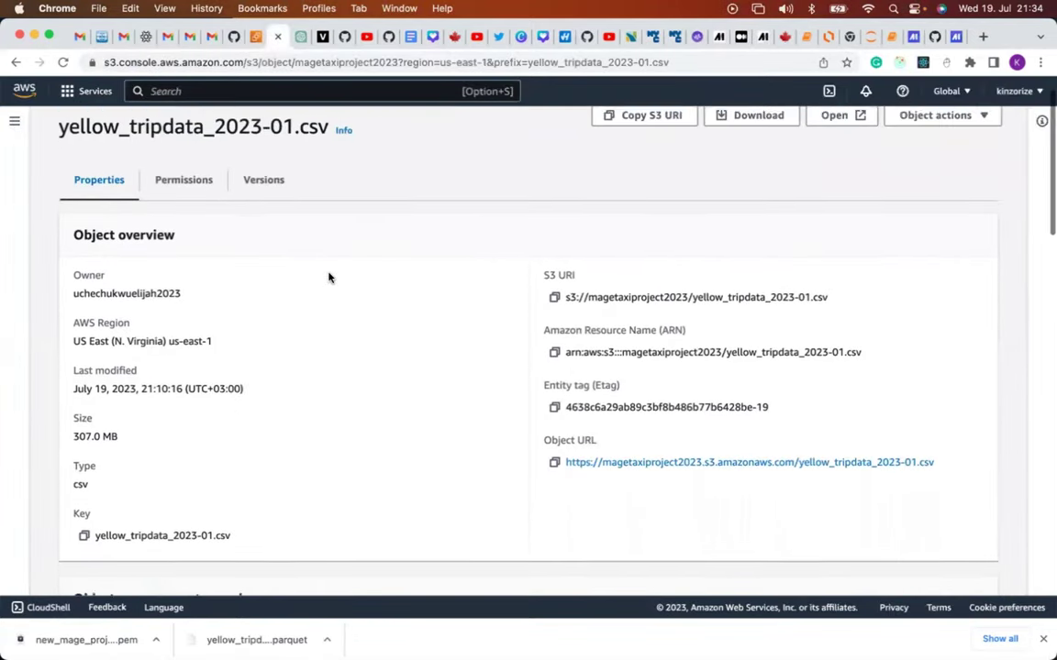
pyautogui.scroll(-1, 328, 277)
pyautogui.scroll(1, 328, 277)
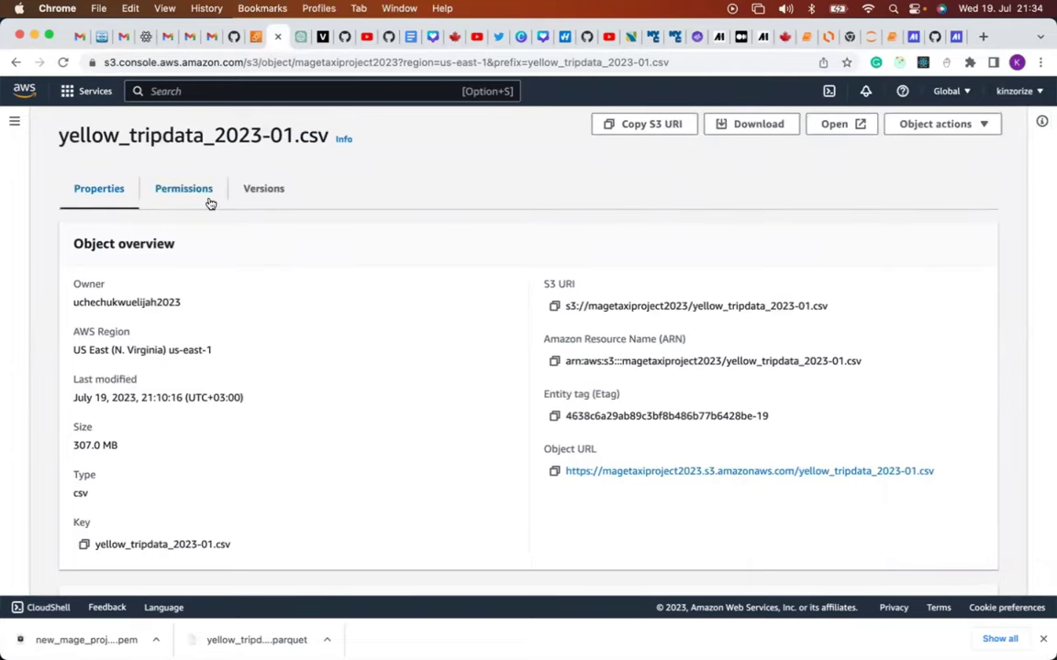
pyautogui.scroll(2, 207, 202)
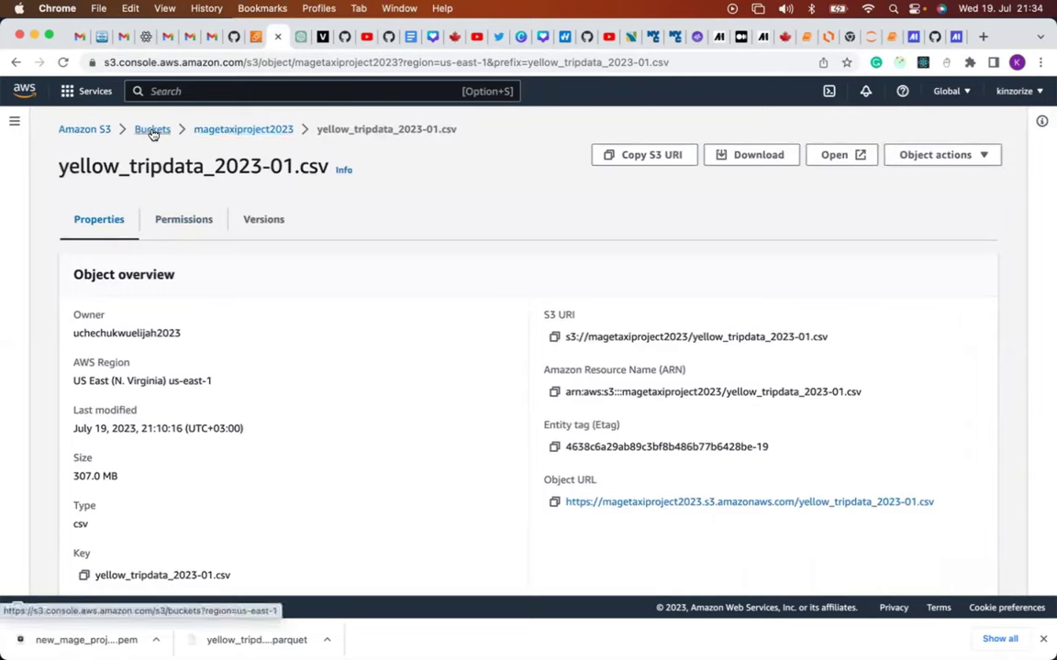
pyautogui.click(229, 134)
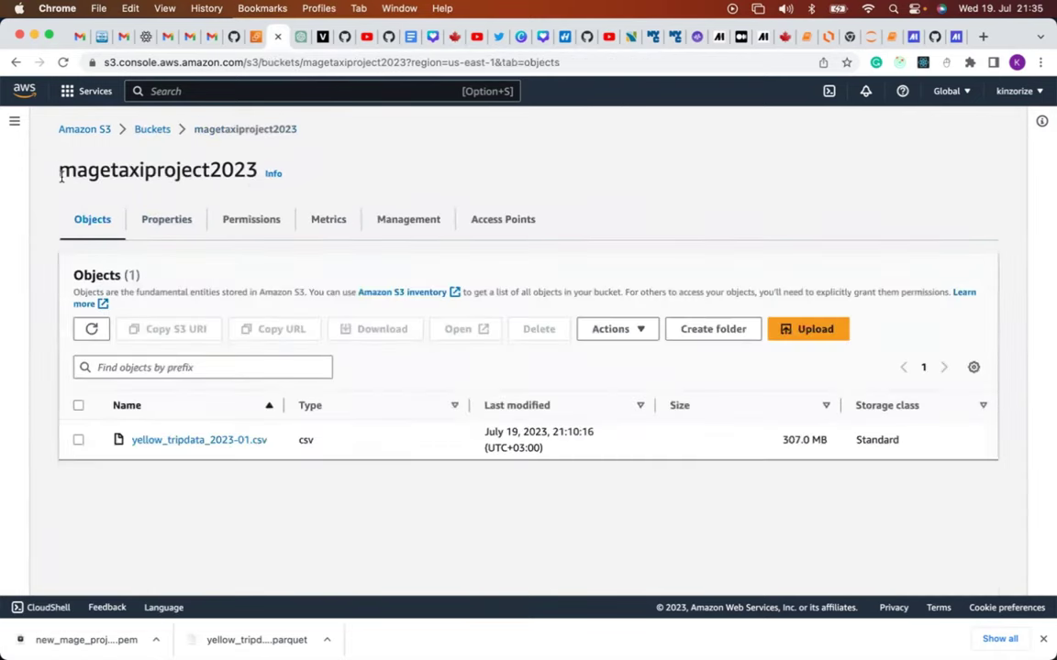
pyautogui.doubleClick(196, 173)
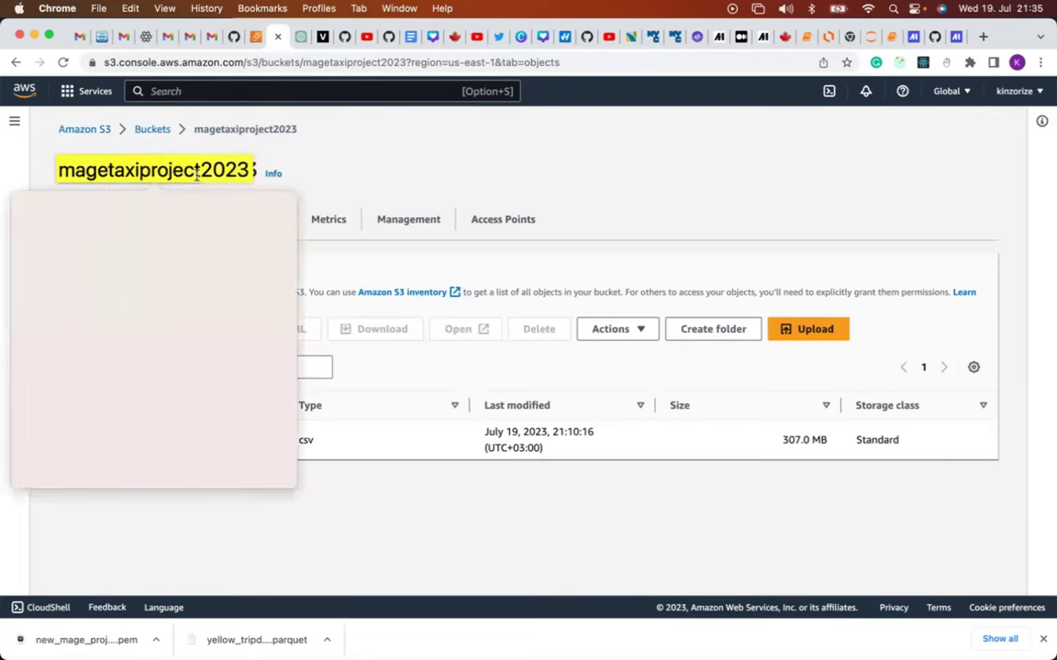
pyautogui.click(298, 147)
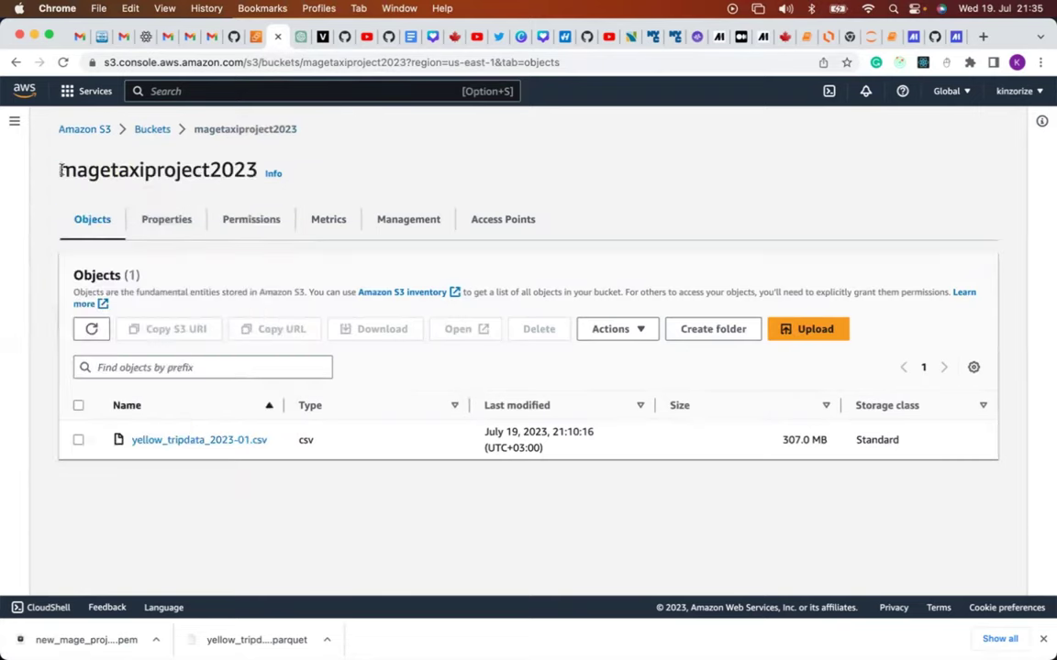
pyautogui.doubleClick(126, 171)
pyautogui.press('super+c')
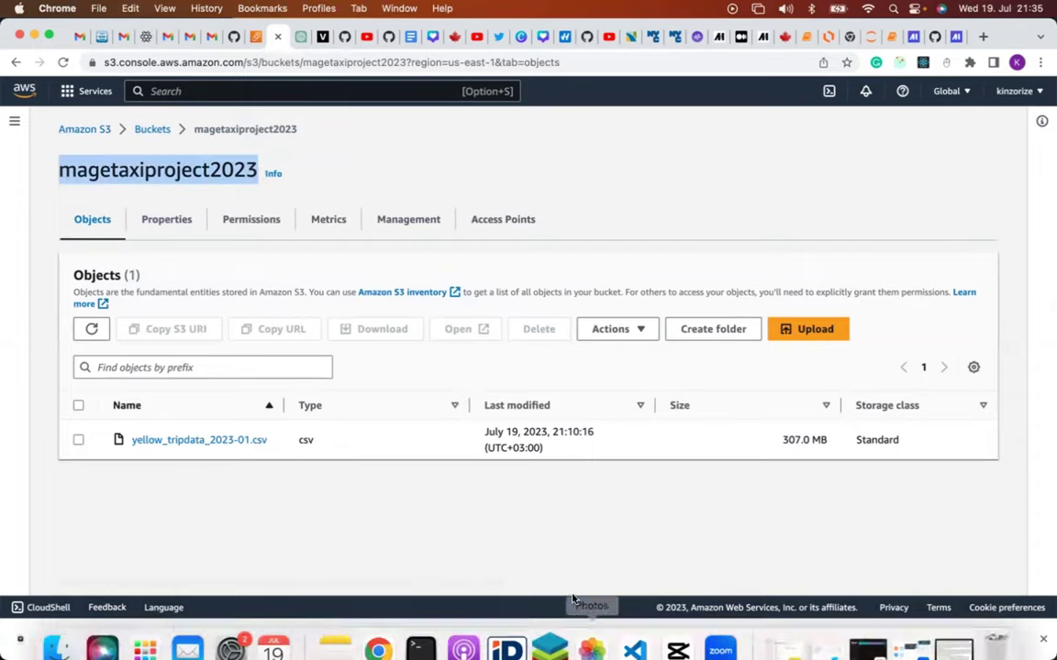
# Paste 'magetaxiproject2023' into the loader's bucket_name value, then return to the S3 bucket.
pyautogui.click(957, 37)
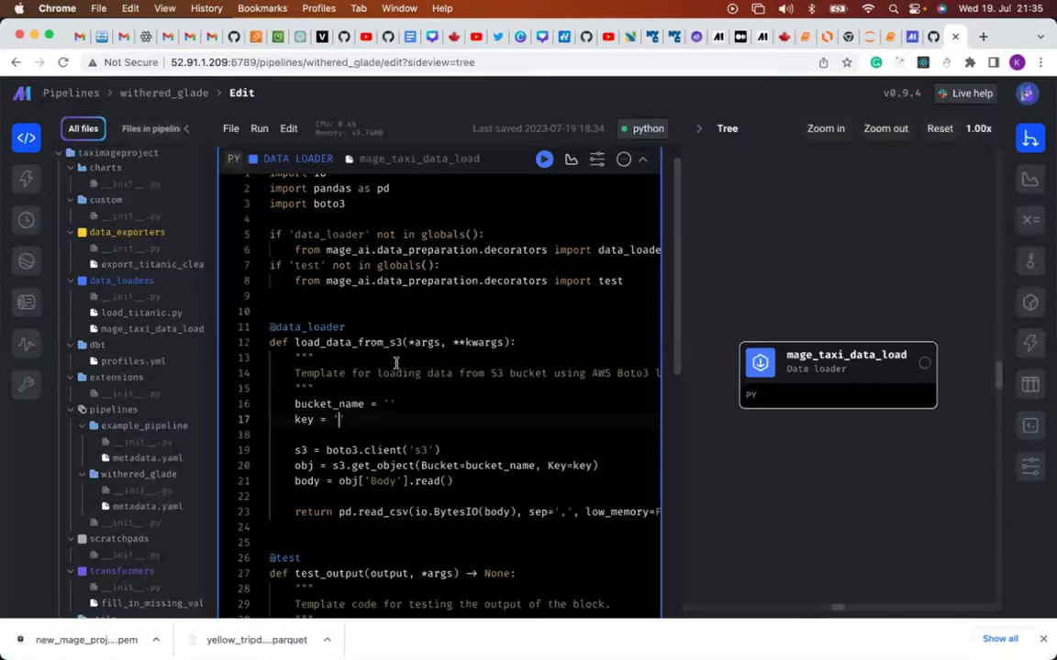
pyautogui.click(388, 403)
pyautogui.press('super+v')
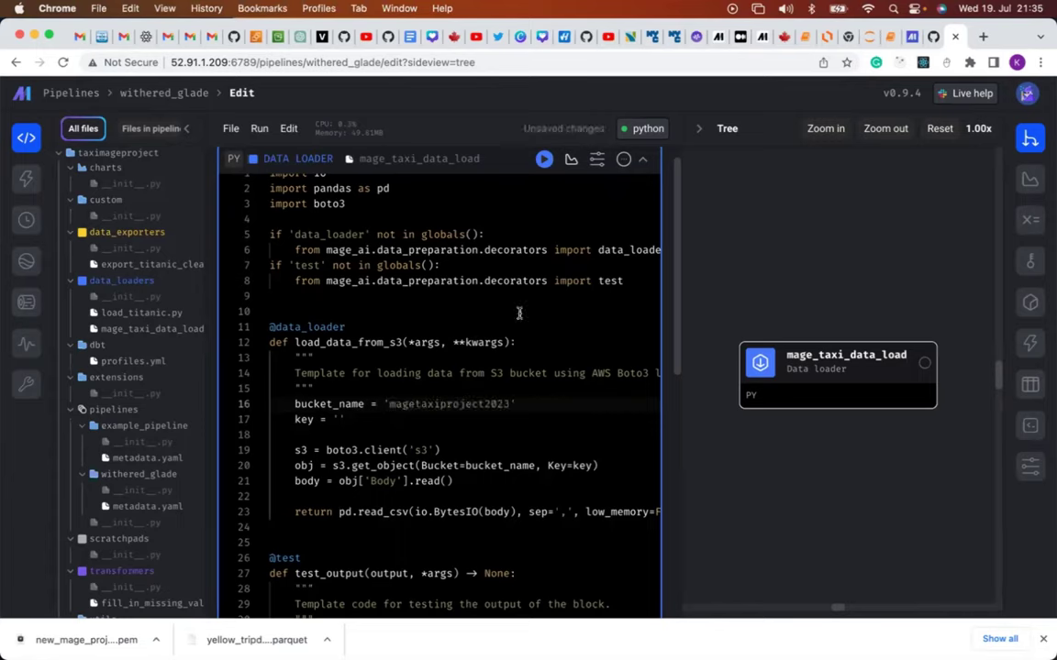
pyautogui.click(278, 38)
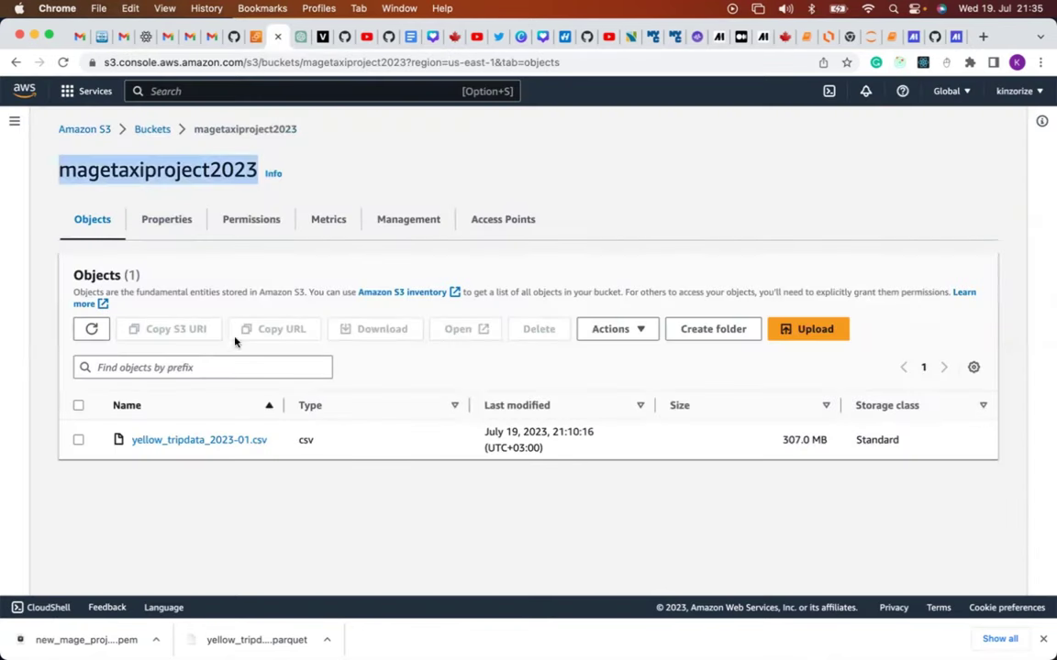
# Copy the yellow_tripdata_2023-01.csv object key and return to the Mage pipeline editor.
pyautogui.click(210, 446)
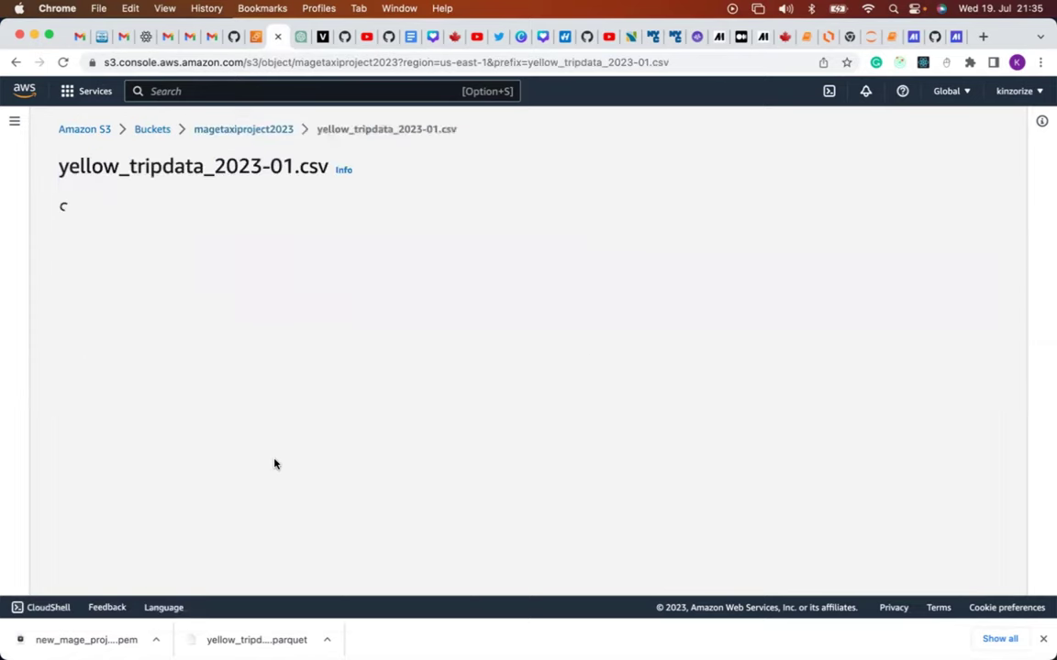
pyautogui.scroll(-2, 273, 463)
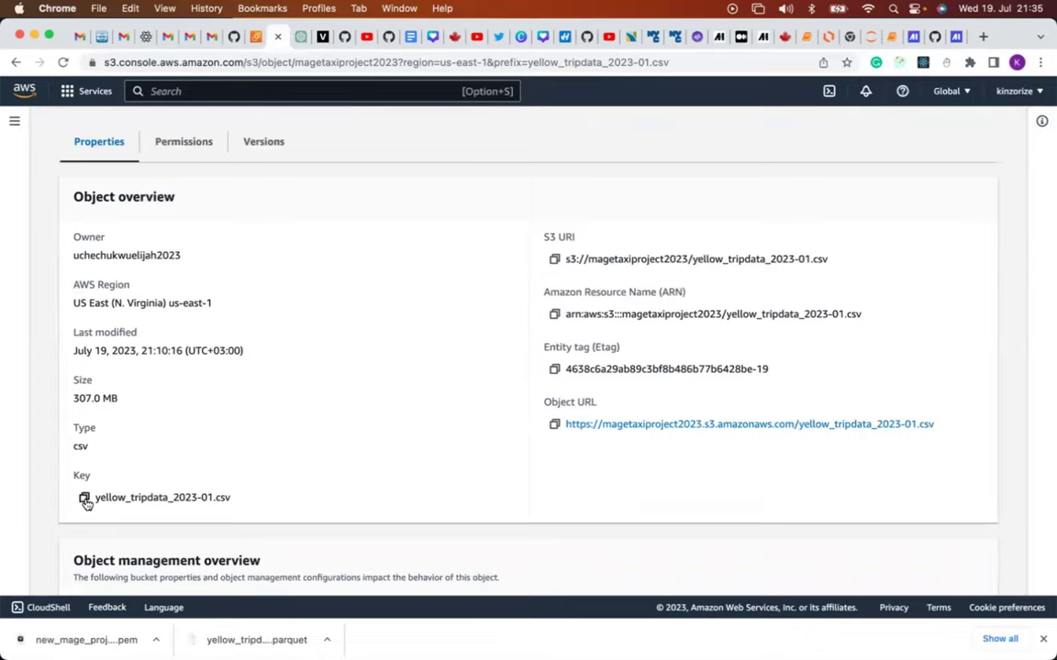
pyautogui.click(85, 500)
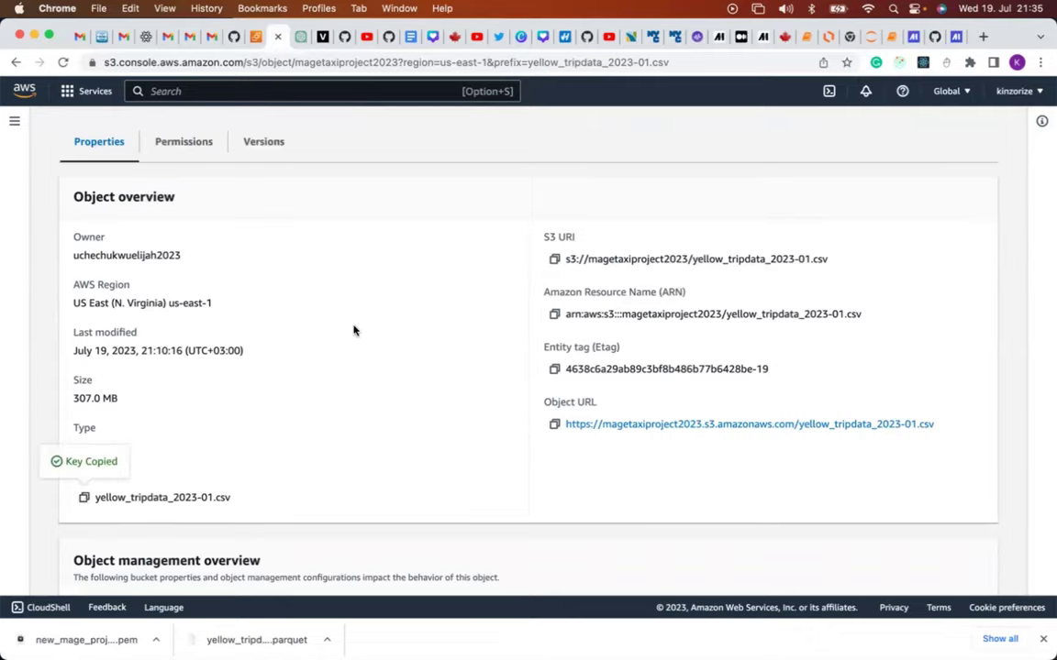
pyautogui.click(955, 36)
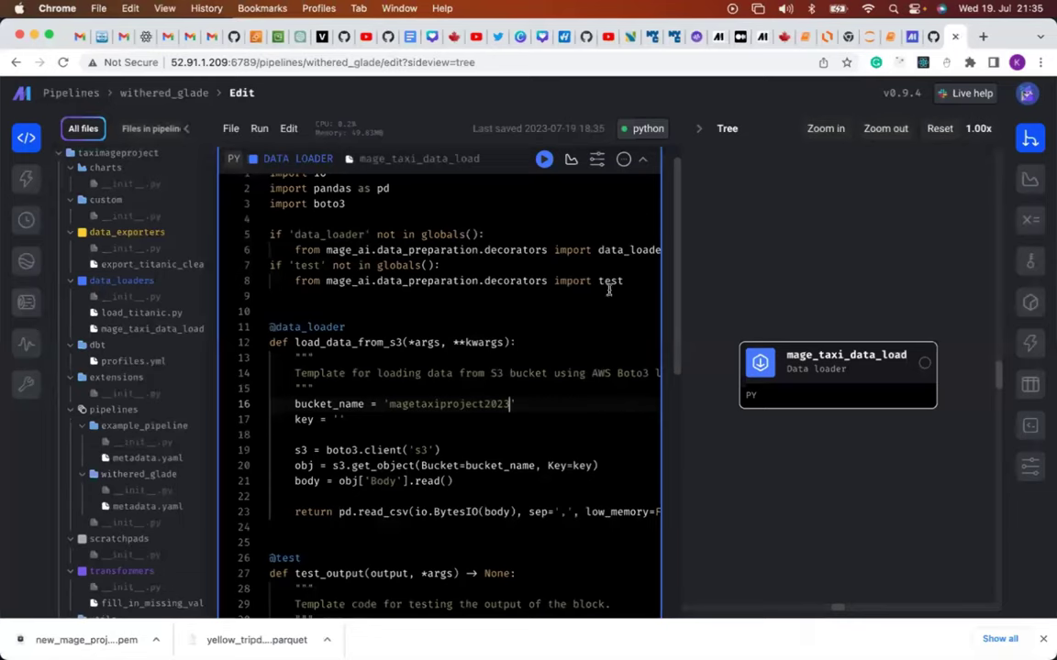
# Paste 'yellow_tripdata_2023-01.csv' as the data loader's key and save the block.
pyautogui.click(340, 420)
pyautogui.press('super+v')
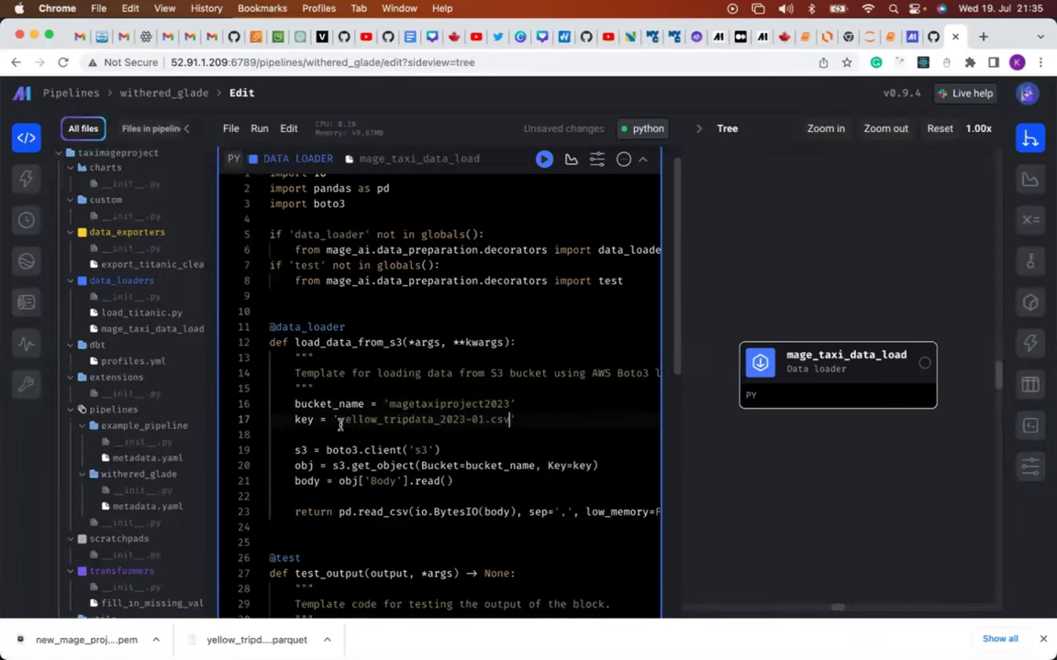
pyautogui.scroll(-2, 485, 456)
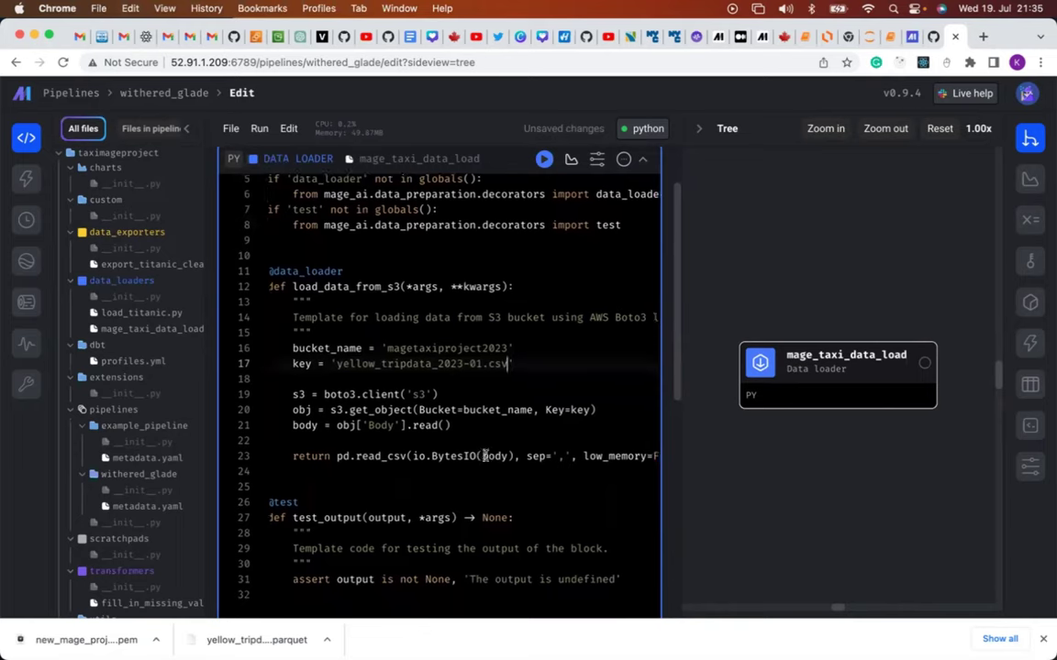
pyautogui.scroll(-1, 484, 457)
pyautogui.scroll(-1, 486, 457)
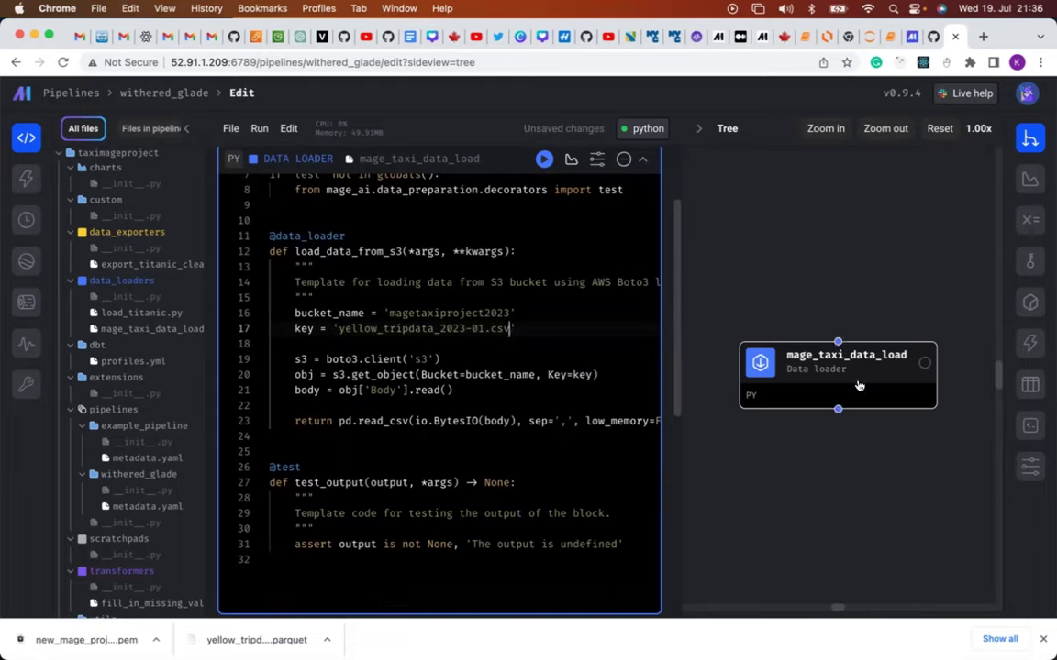
pyautogui.press('super+s')
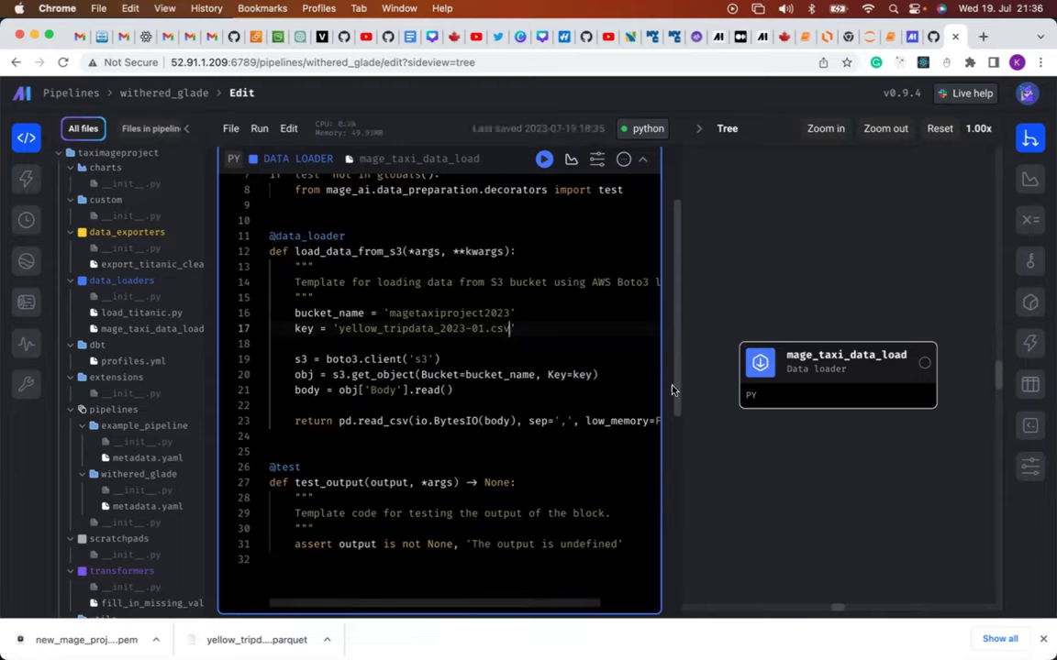
pyautogui.press('super+s')
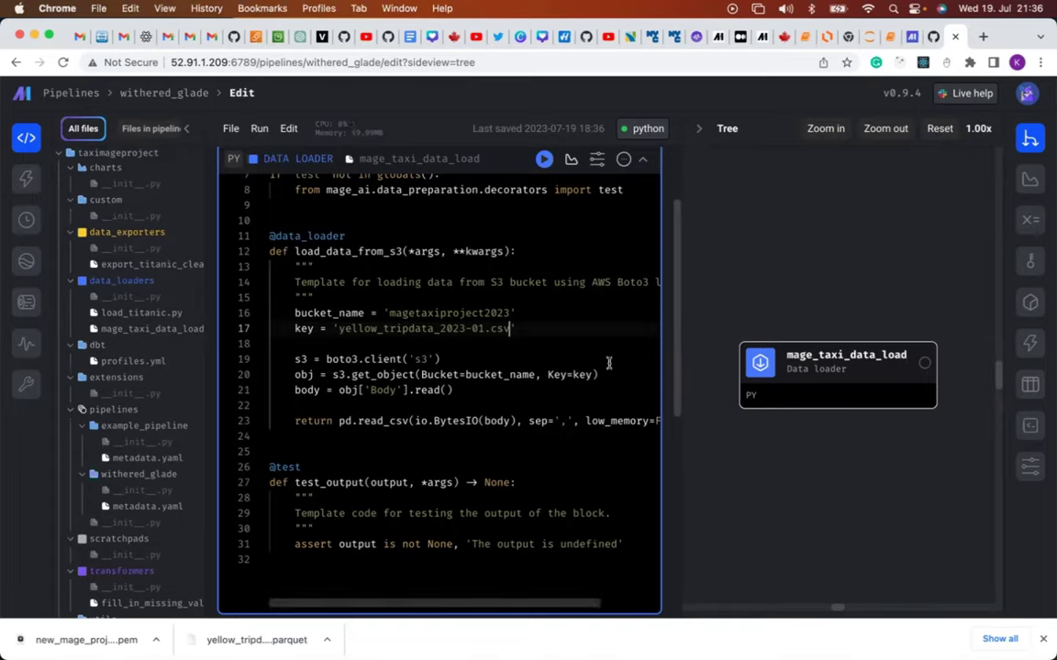
pyautogui.click(544, 162)
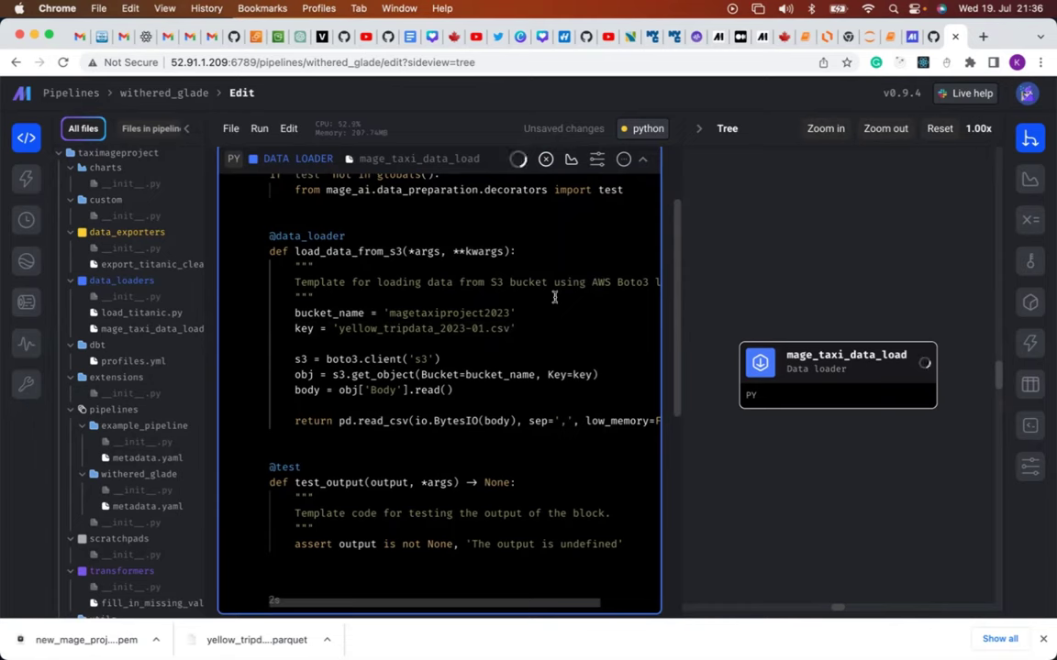
pyautogui.scroll(-15, 550, 383)
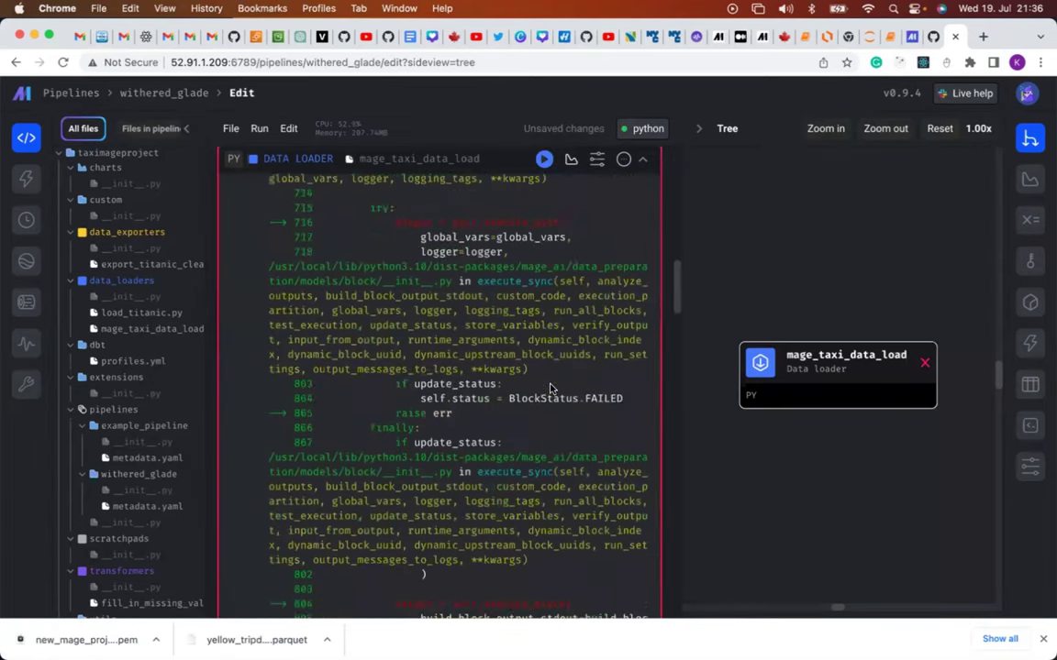
pyautogui.scroll(-15, 551, 384)
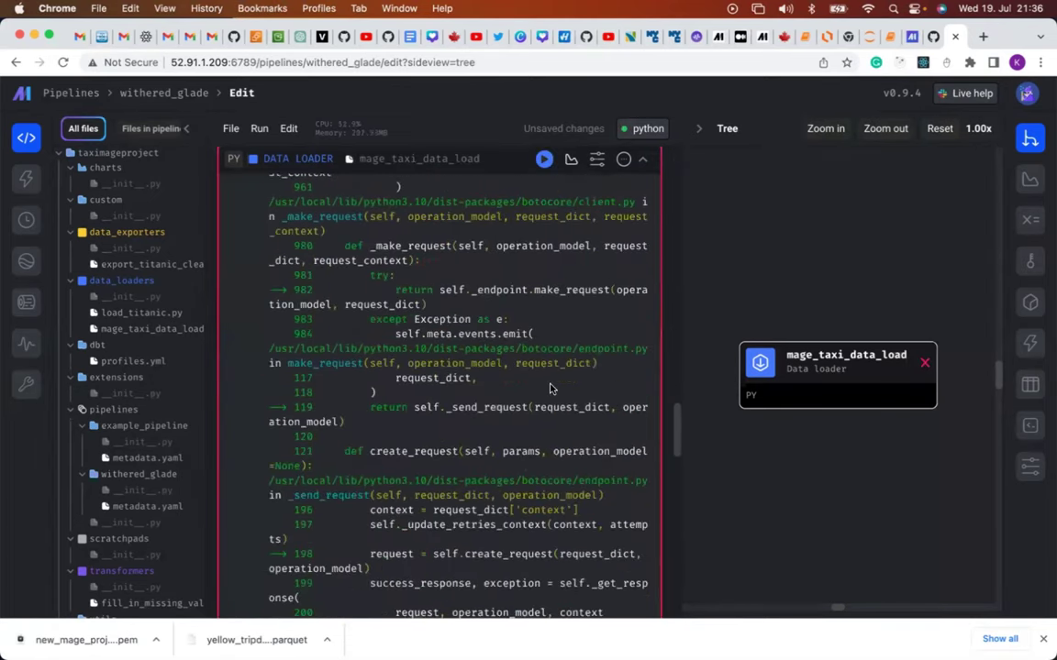
pyautogui.scroll(-12, 551, 383)
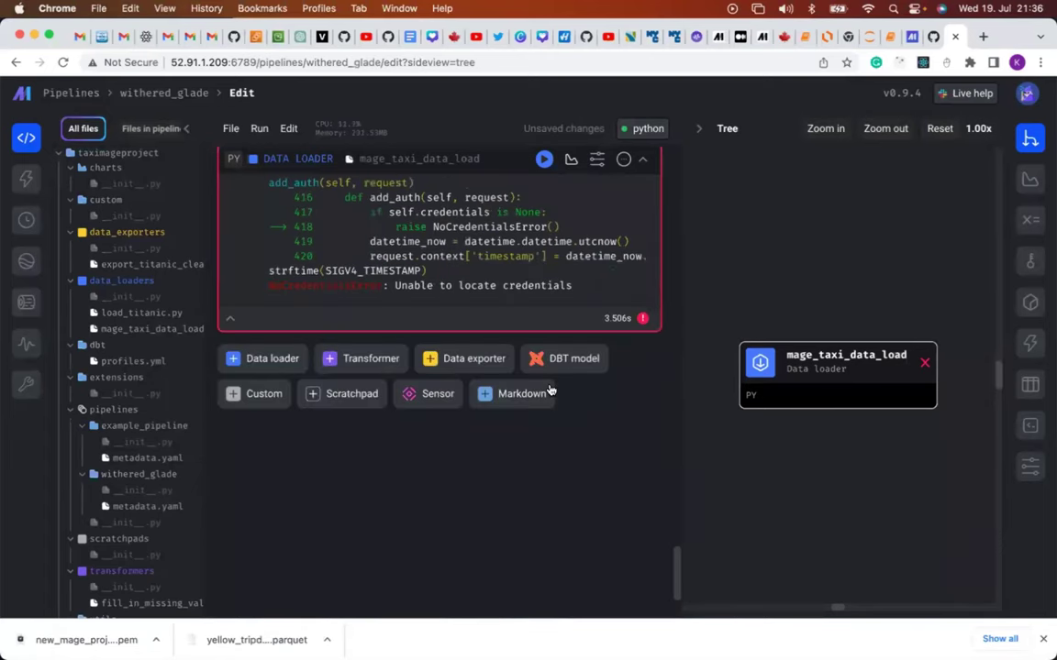
pyautogui.scroll(4, 550, 390)
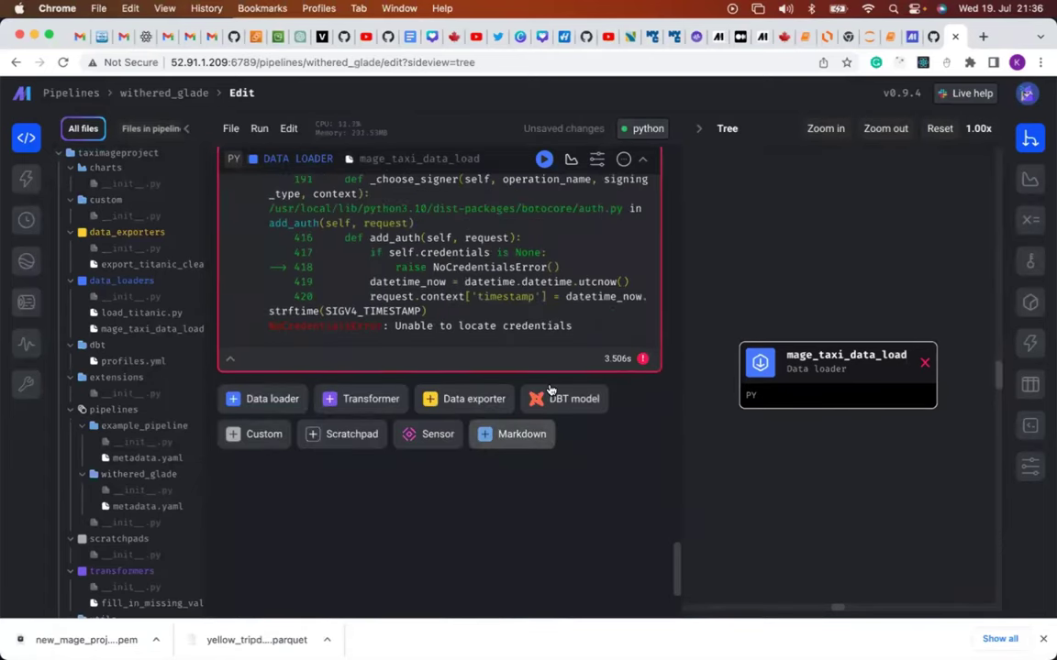
pyautogui.scroll(4, 550, 389)
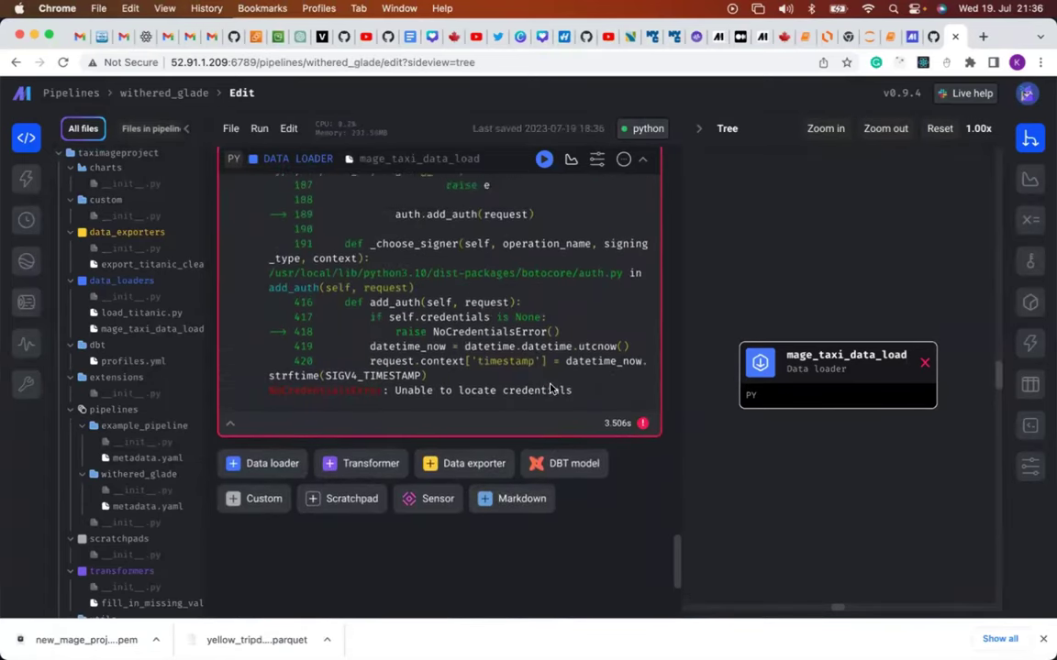
pyautogui.scroll(15, 400, 322)
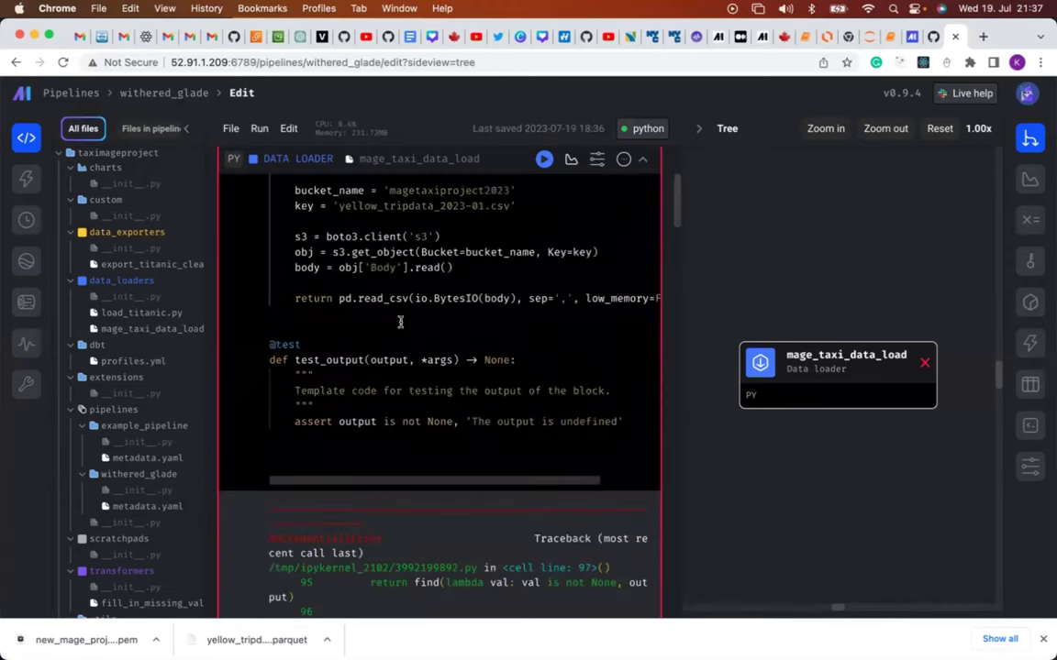
pyautogui.scroll(-8, 413, 312)
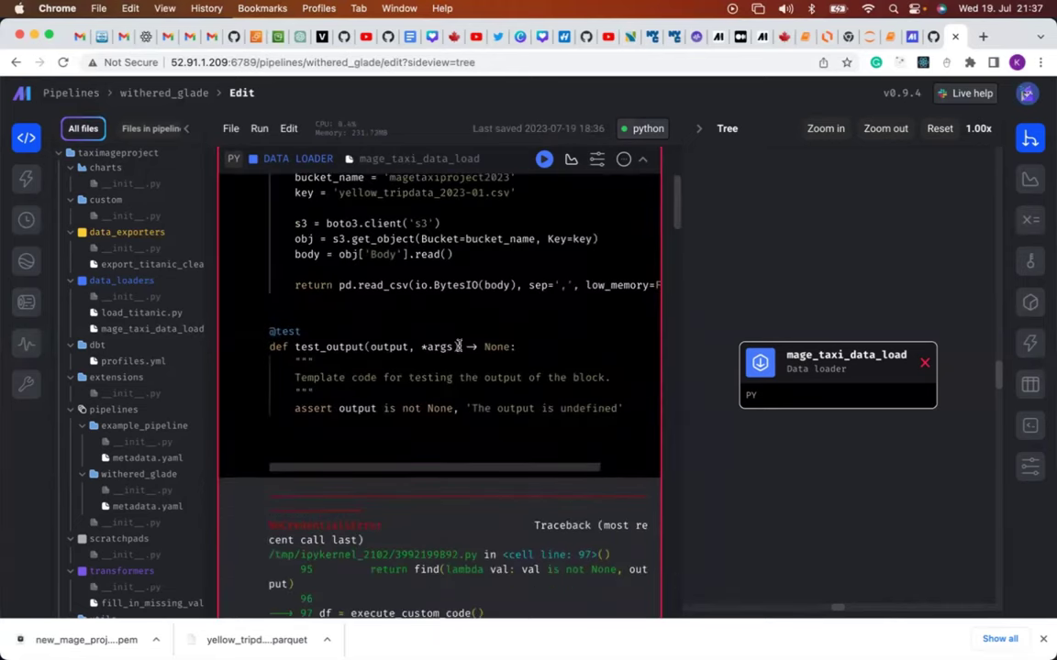
pyautogui.scroll(-20, 475, 381)
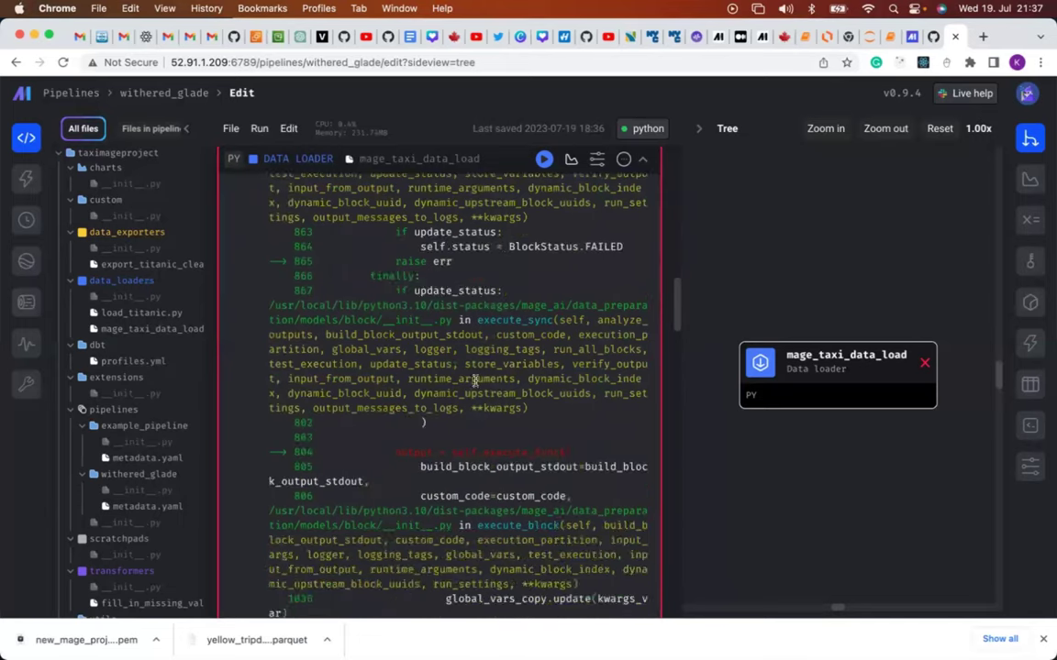
pyautogui.scroll(-20, 475, 381)
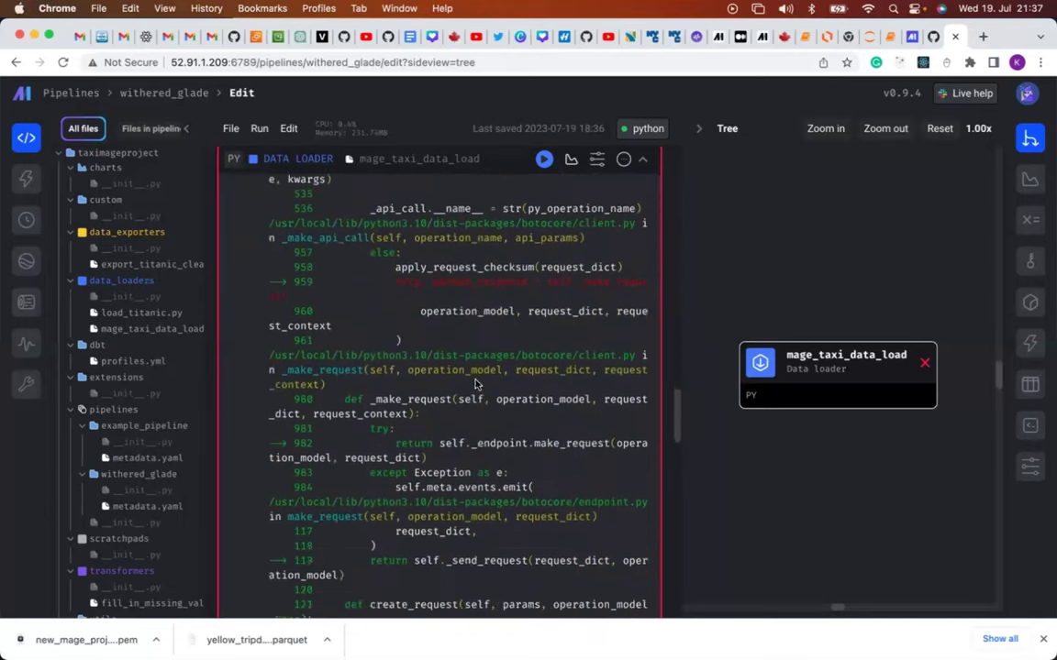
pyautogui.scroll(-20, 475, 385)
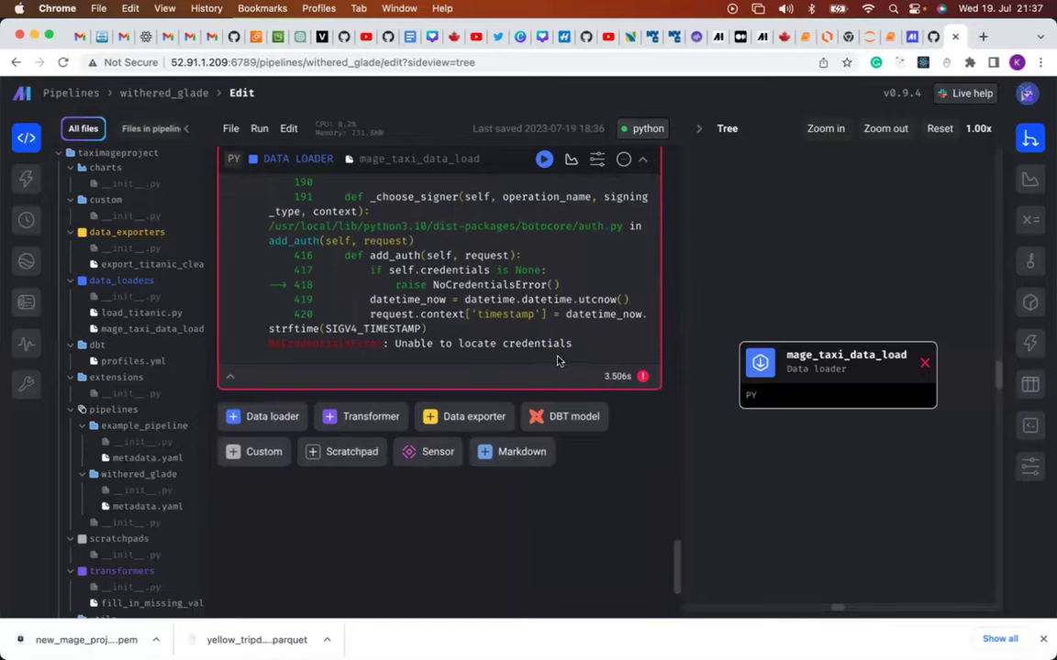
pyautogui.scroll(3, 556, 361)
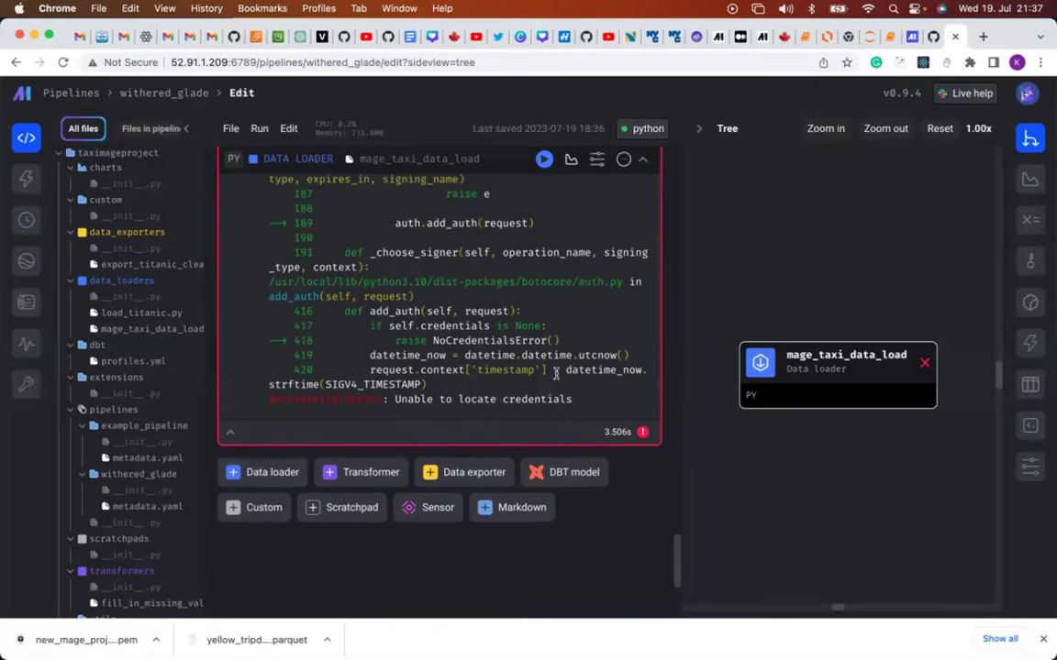
pyautogui.scroll(1, 559, 403)
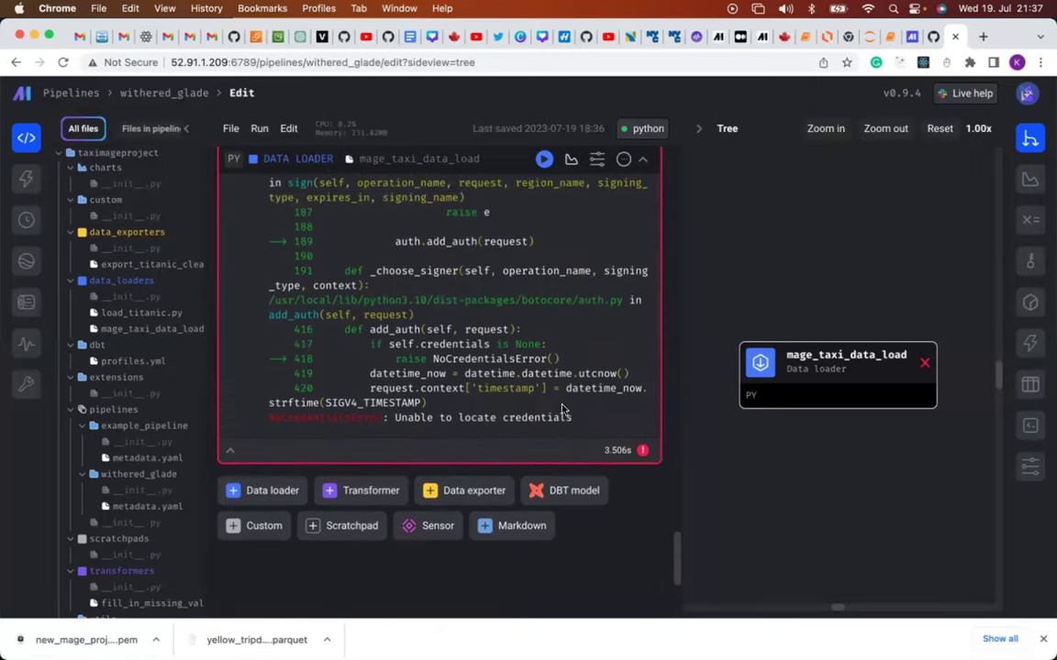
pyautogui.scroll(2, 562, 408)
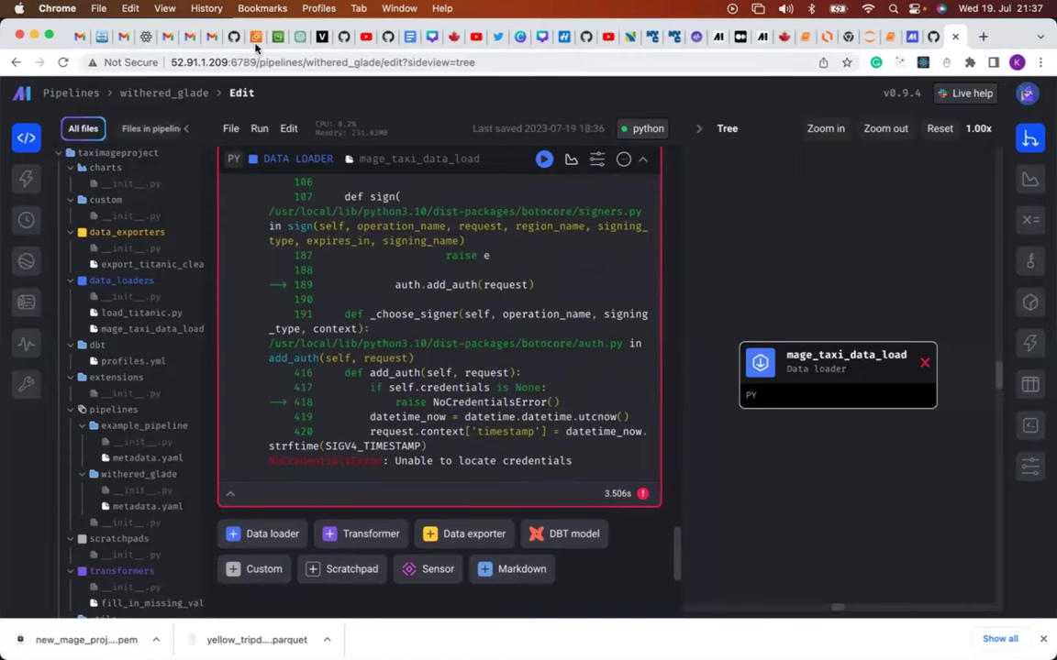
# From the EC2 console, search AWS services for 'iam' and open the IAM dashboard.
pyautogui.click(256, 36)
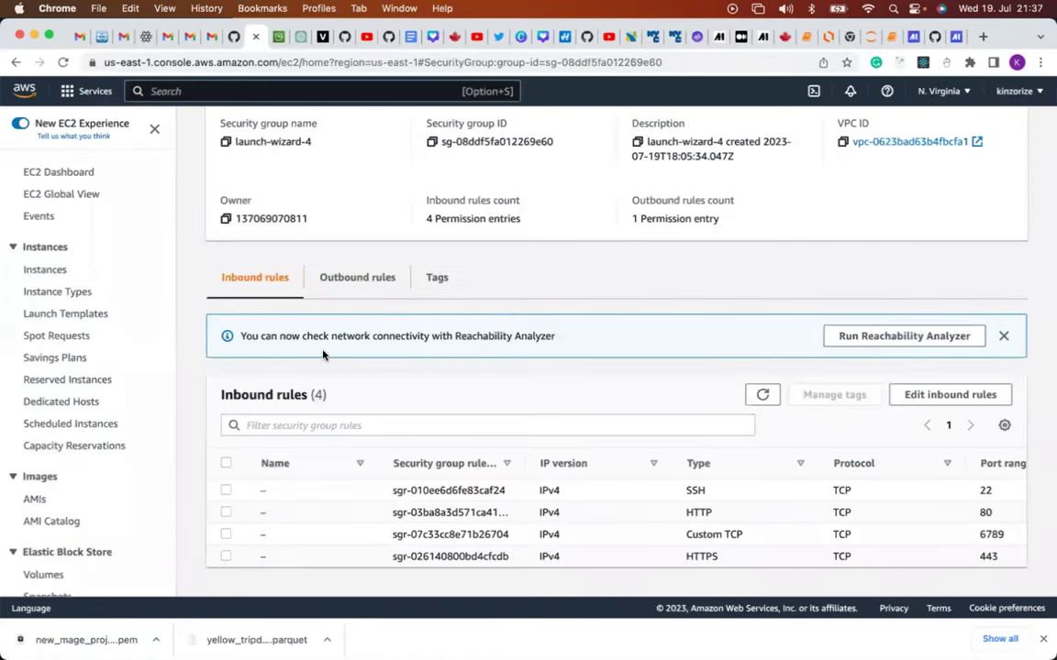
pyautogui.scroll(5, 323, 355)
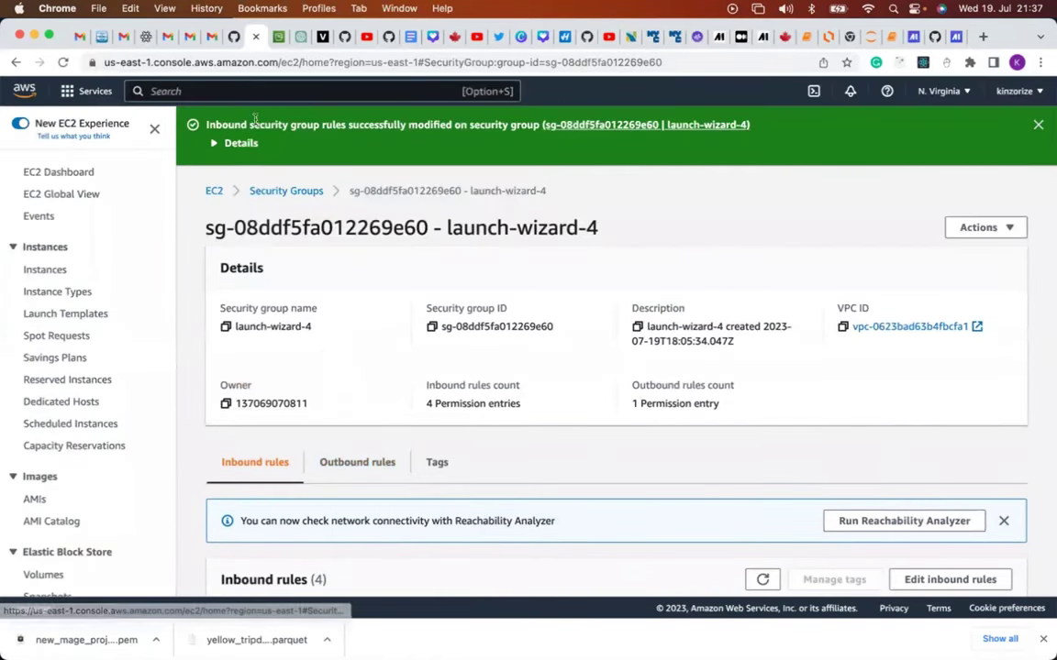
pyautogui.click(206, 94)
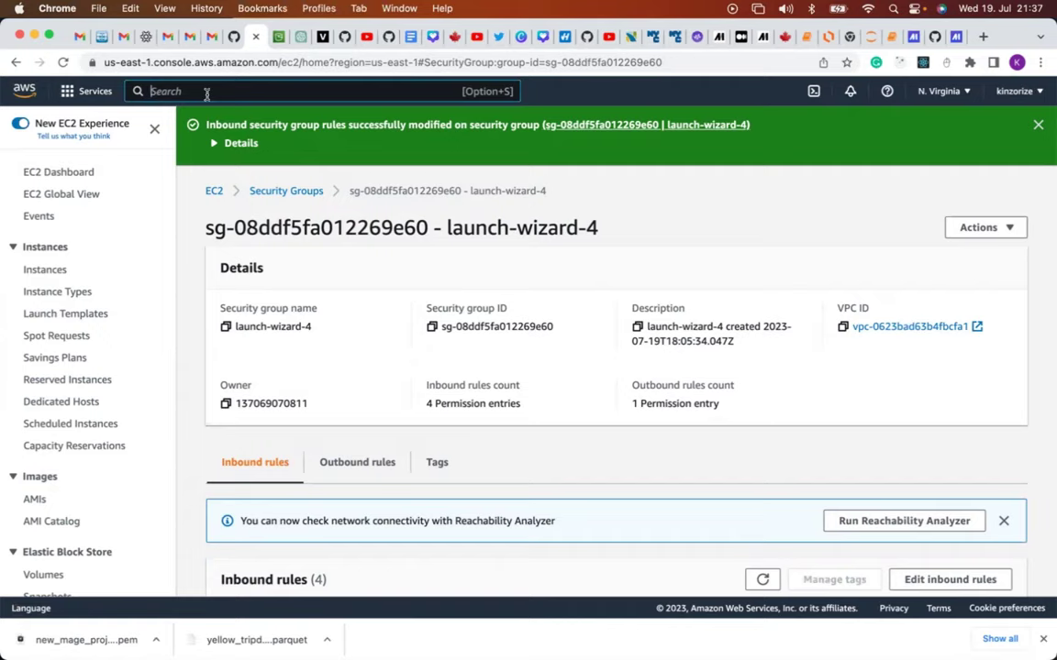
pyautogui.write('iam')
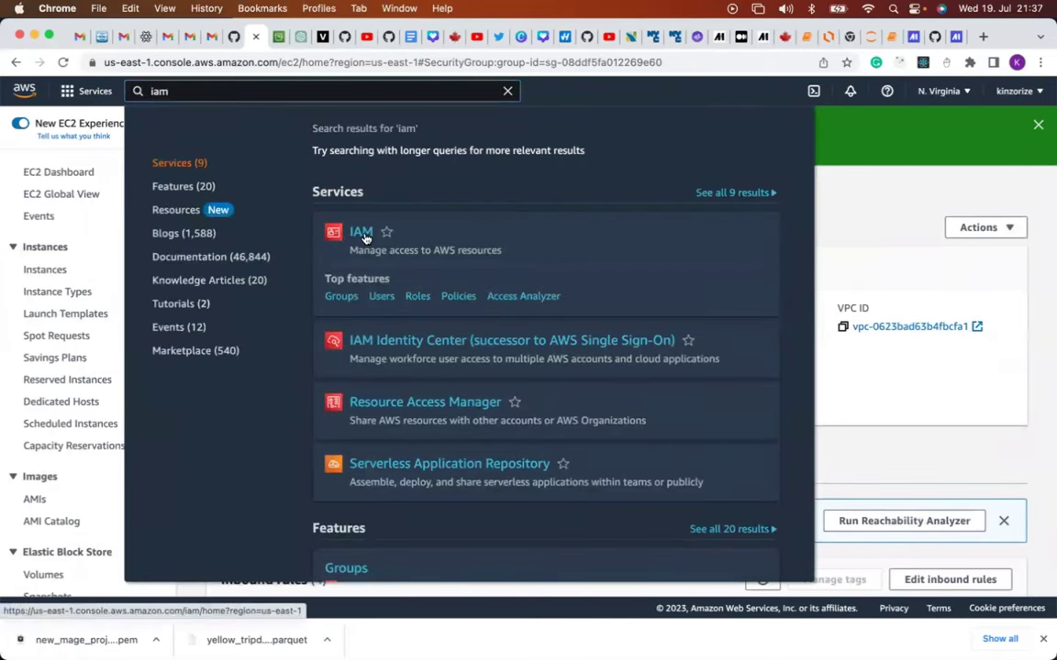
pyautogui.click(362, 232)
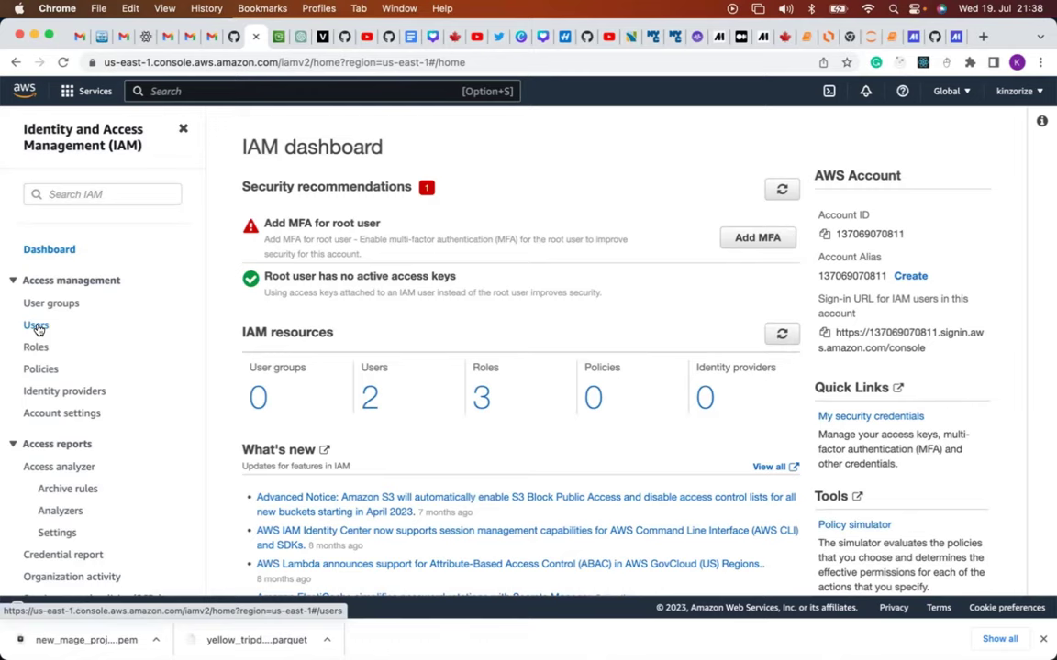
# Go to IAM Users, clear the 'admin' filter, and start adding a new user.
pyautogui.click(37, 326)
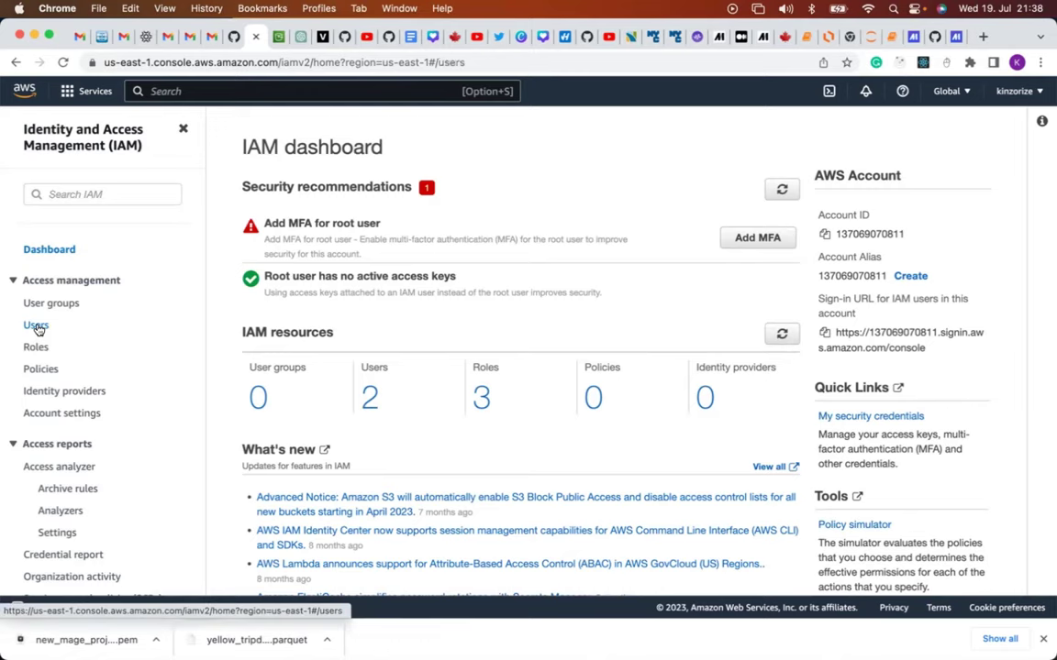
pyautogui.write('admin')
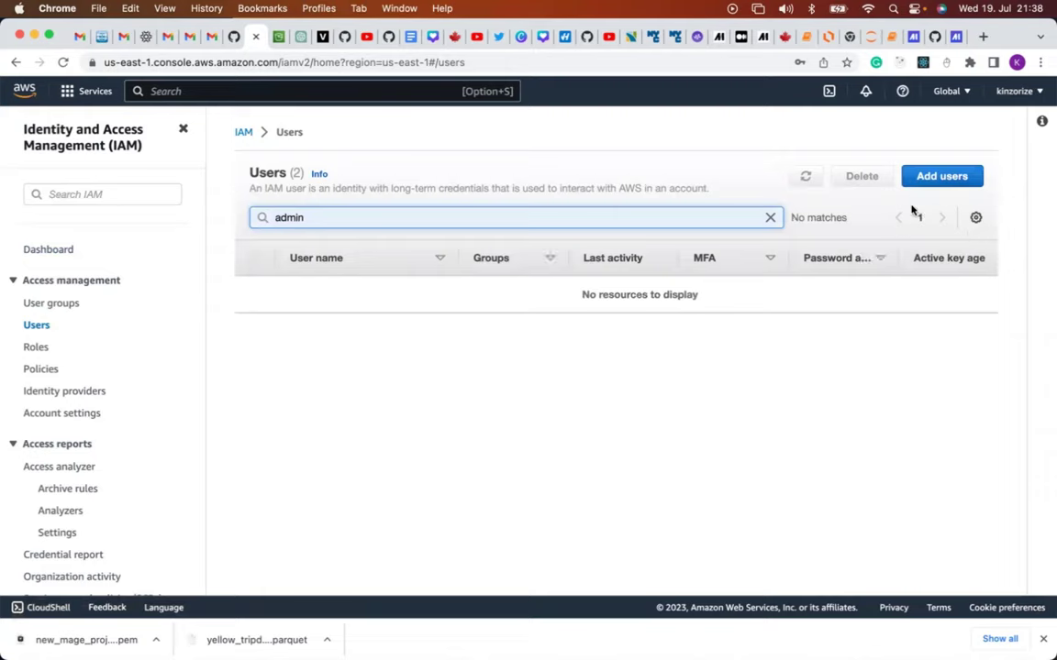
pyautogui.click(769, 217)
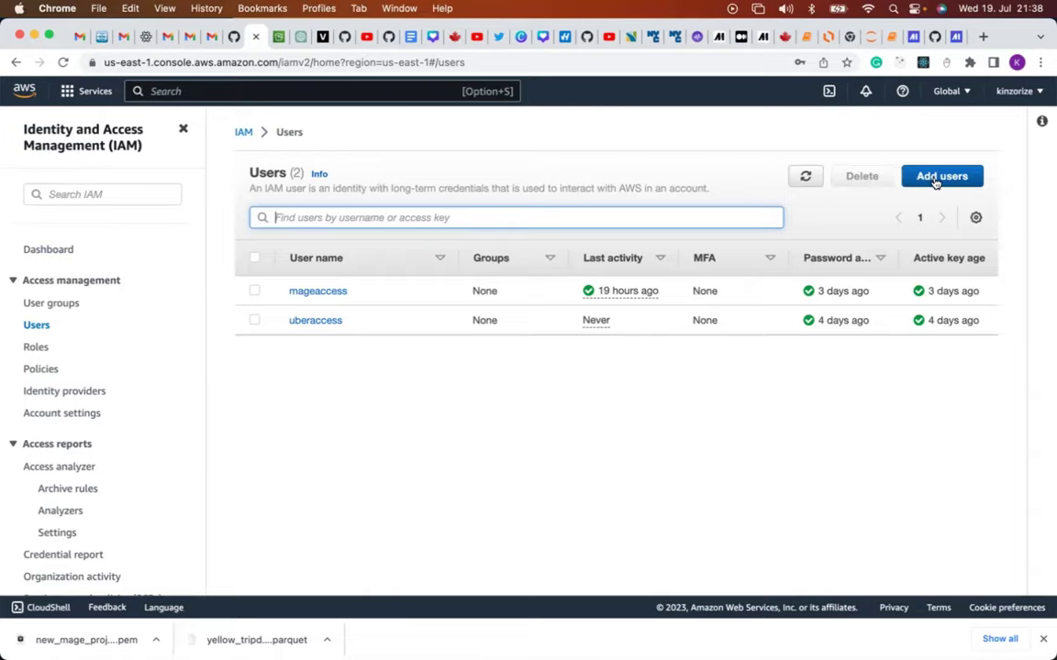
pyautogui.click(935, 179)
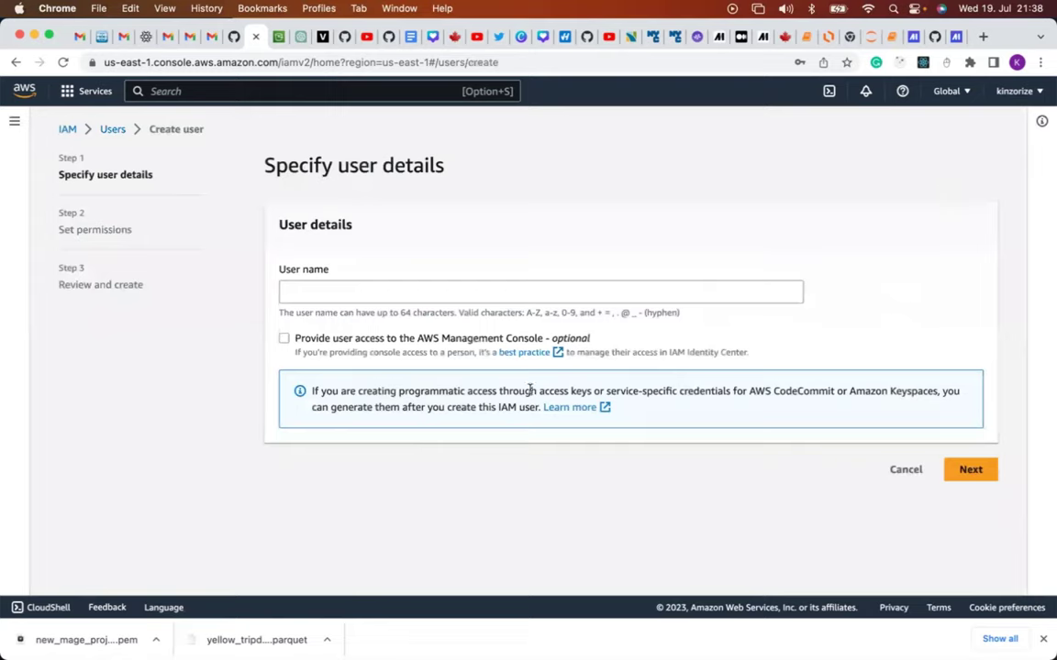
# Name the new user and give it AWS Management Console access as an IAM user.
pyautogui.click(393, 296)
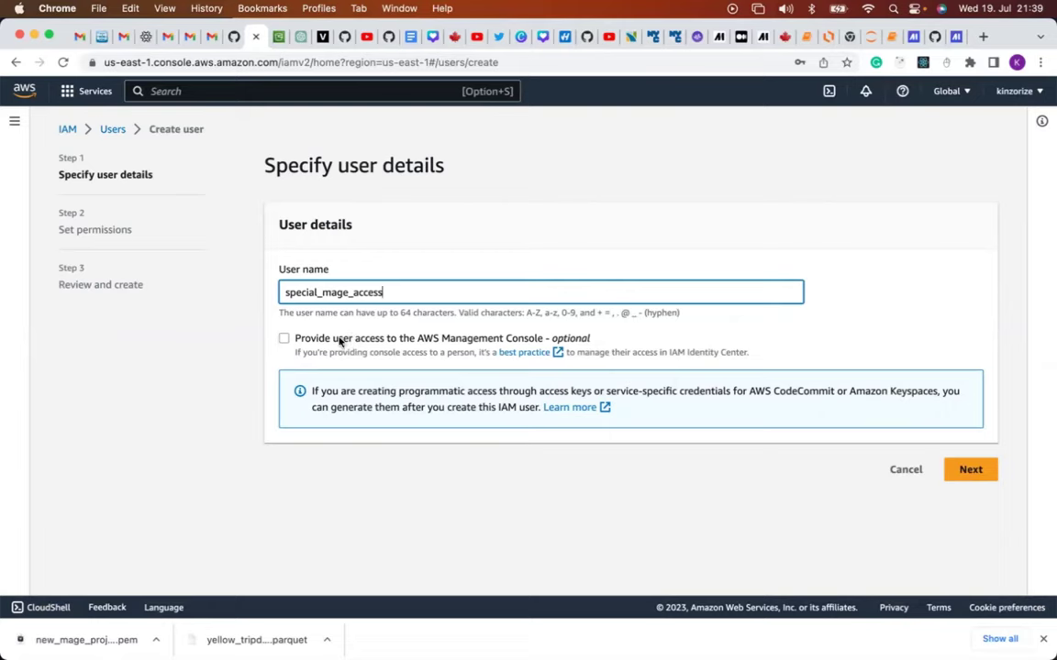
pyautogui.click(285, 341)
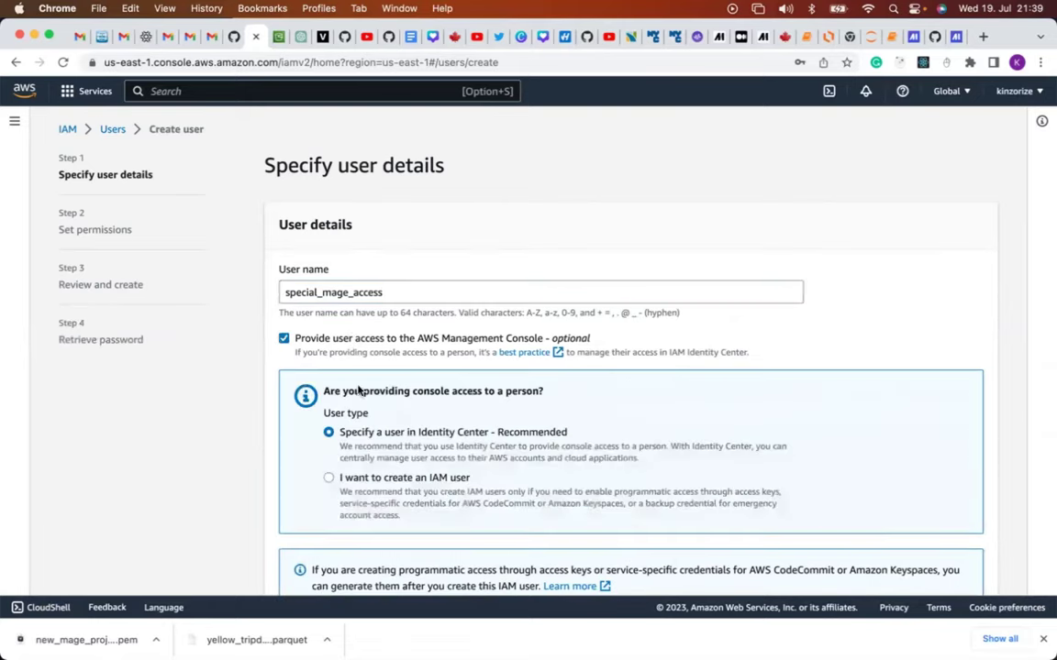
pyautogui.scroll(-2, 404, 459)
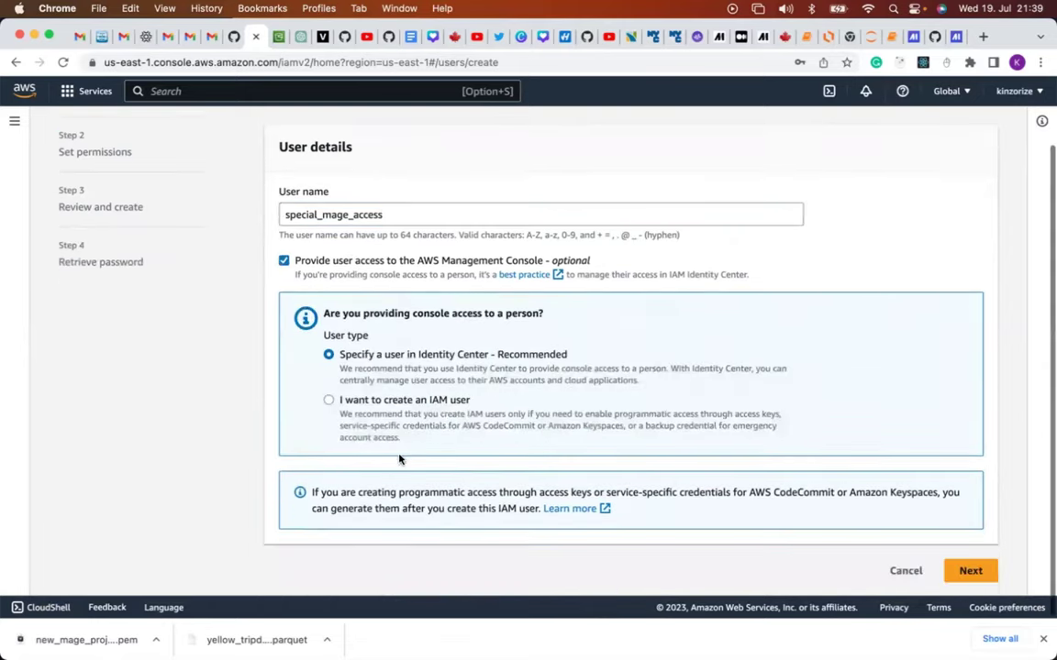
pyautogui.click(328, 404)
pyautogui.click(328, 404)
pyautogui.scroll(-4, 405, 486)
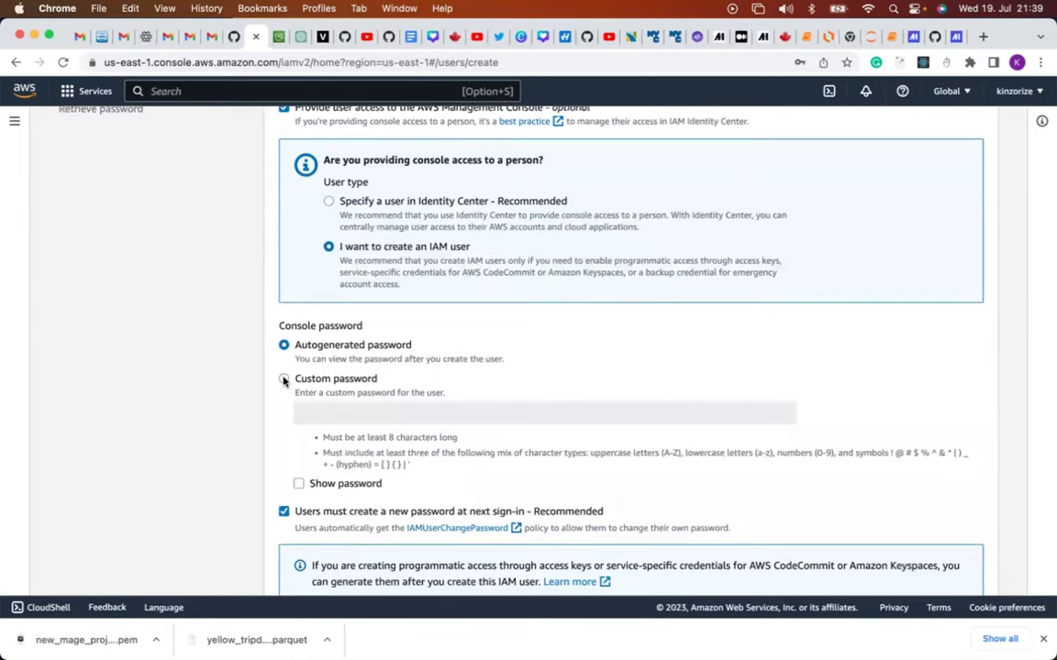
# Set a custom console password with no forced reset, then choose Attach policies directly.
pyautogui.click(283, 379)
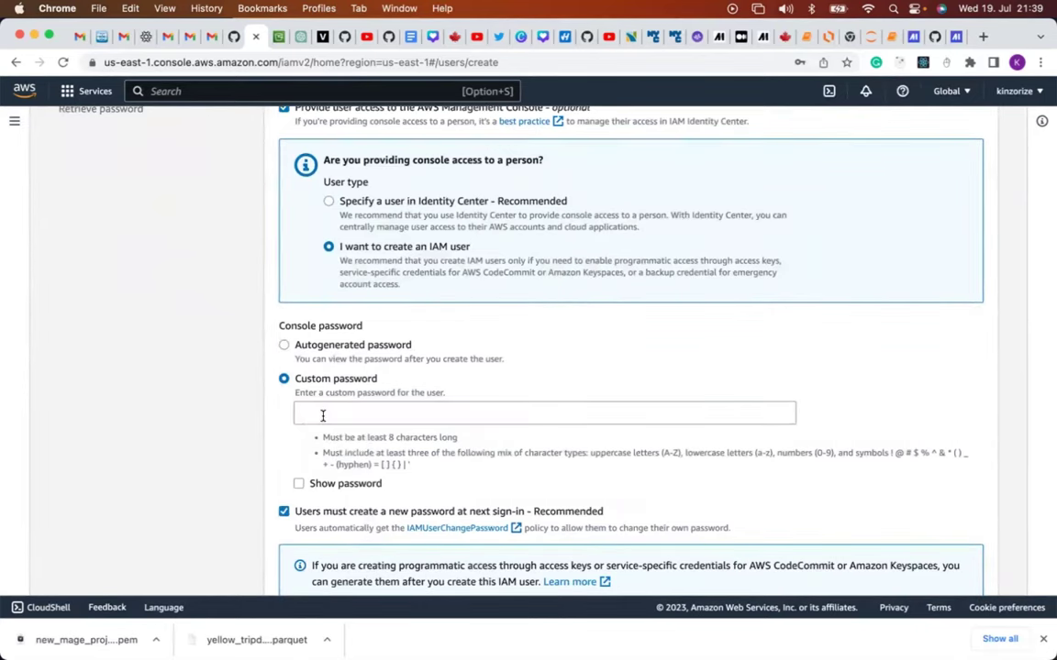
pyautogui.click(323, 415)
pyautogui.write('P')
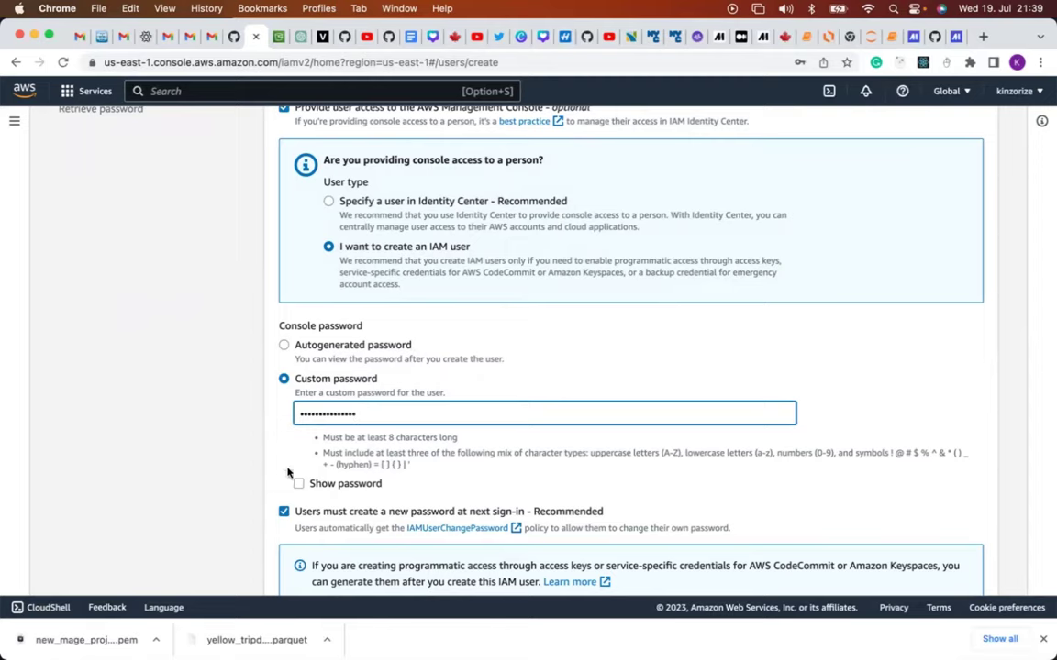
pyautogui.scroll(-1, 297, 511)
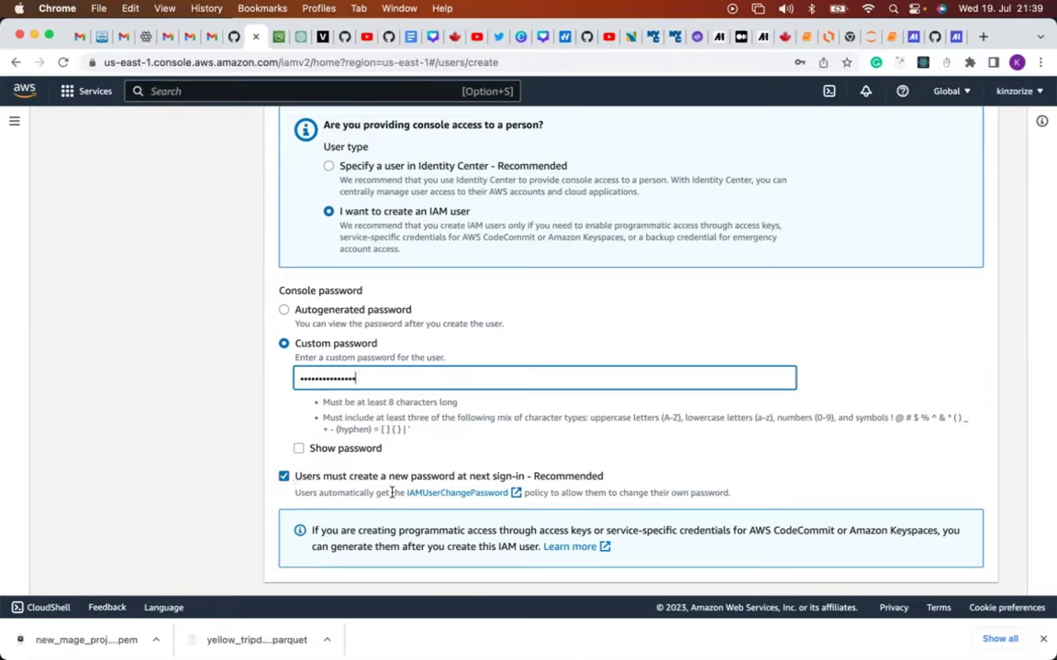
pyautogui.click(283, 476)
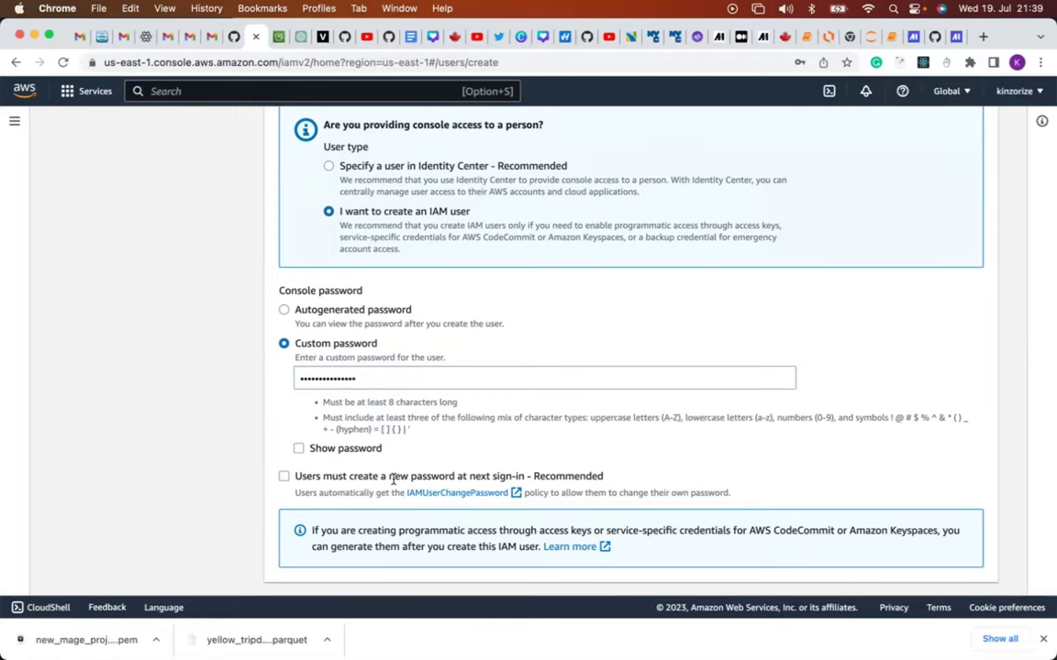
pyautogui.scroll(-2, 393, 478)
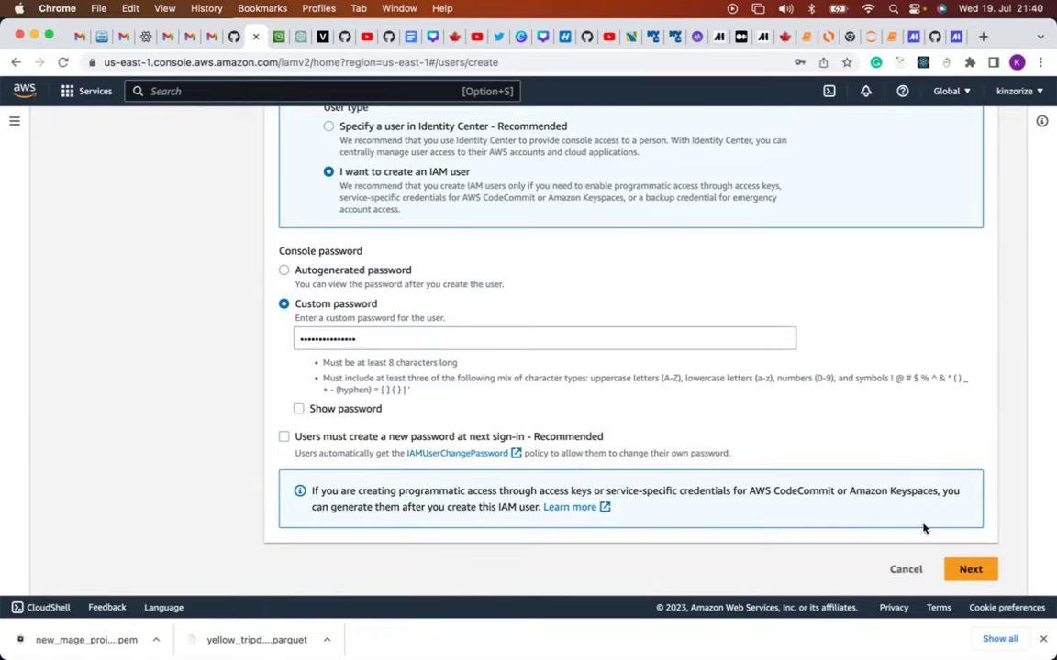
pyautogui.click(976, 569)
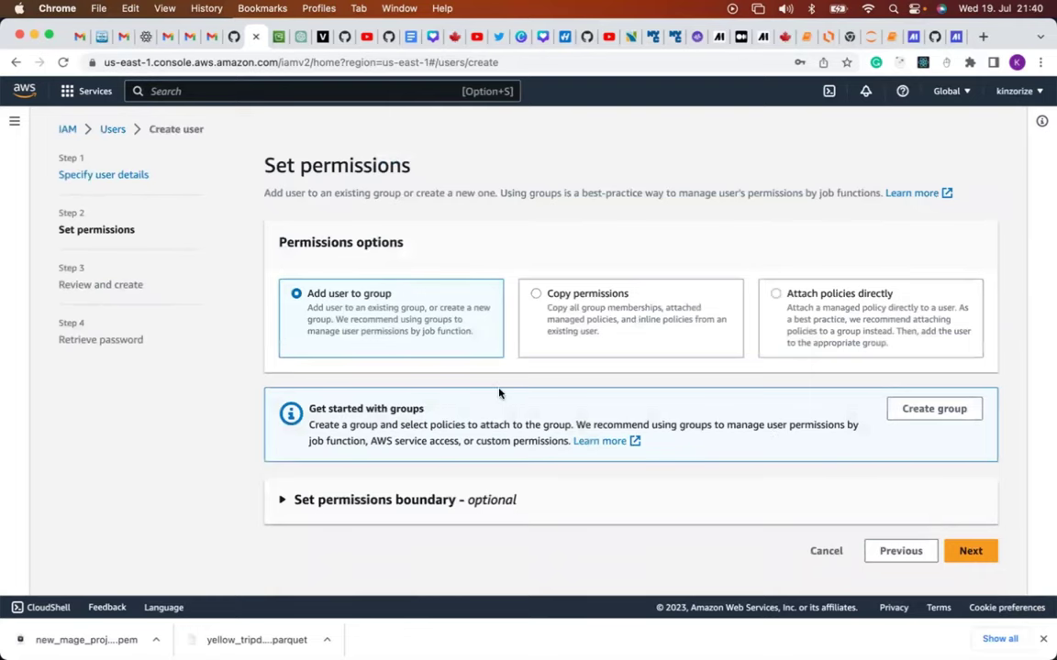
pyautogui.click(775, 295)
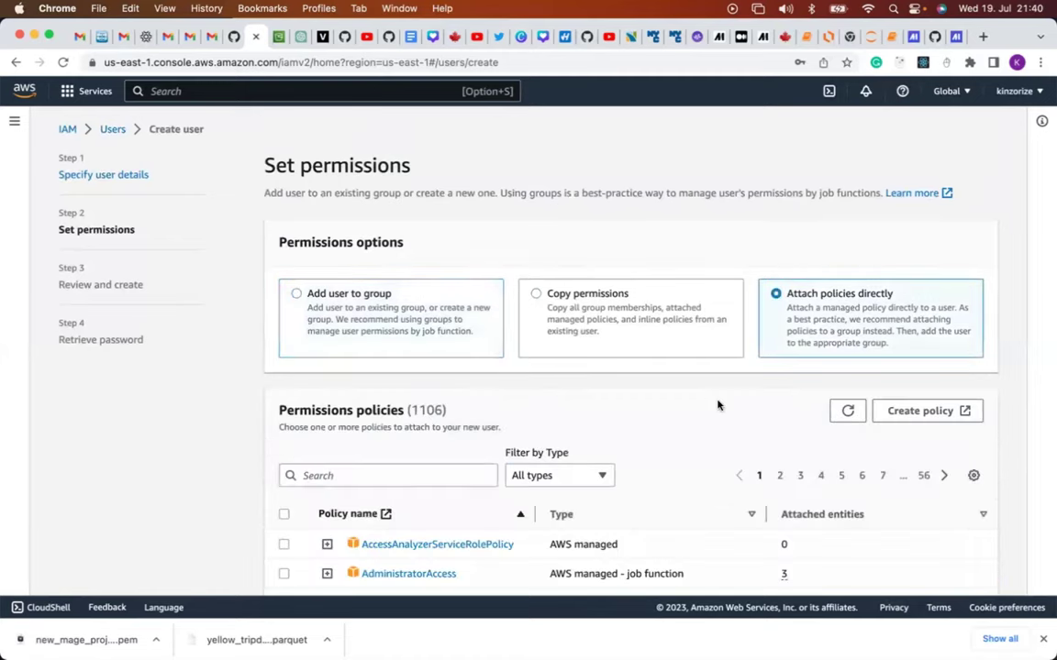
# Search the policy list and tick AdministratorAccess and AmazonS3FullAccess.
pyautogui.scroll(-1, 717, 406)
pyautogui.scroll(1, 717, 406)
pyautogui.scroll(-3, 717, 405)
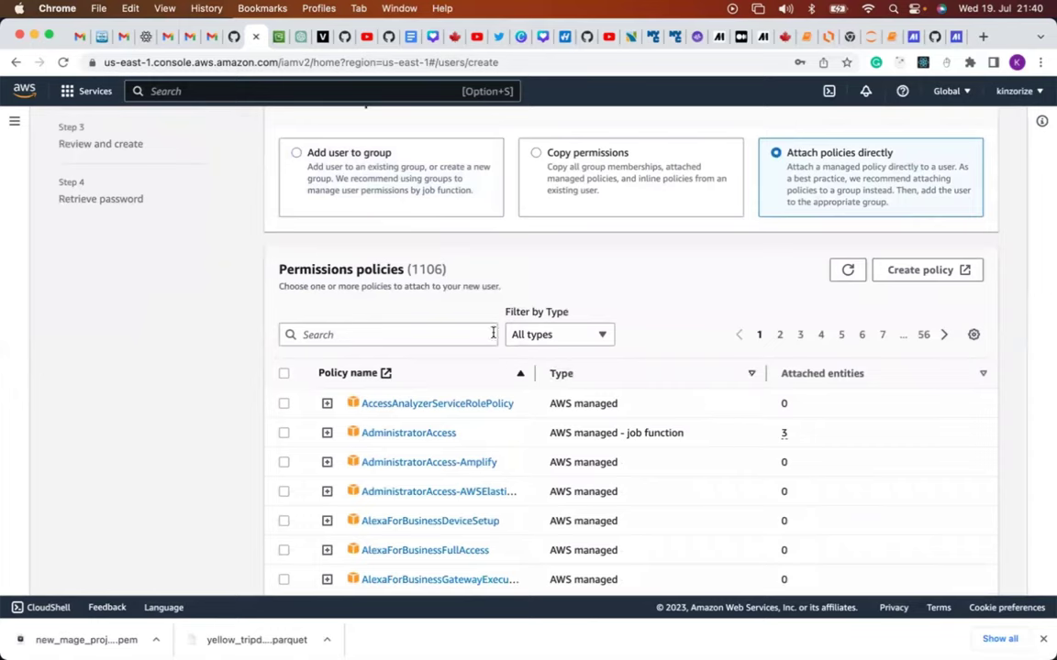
pyautogui.click(457, 335)
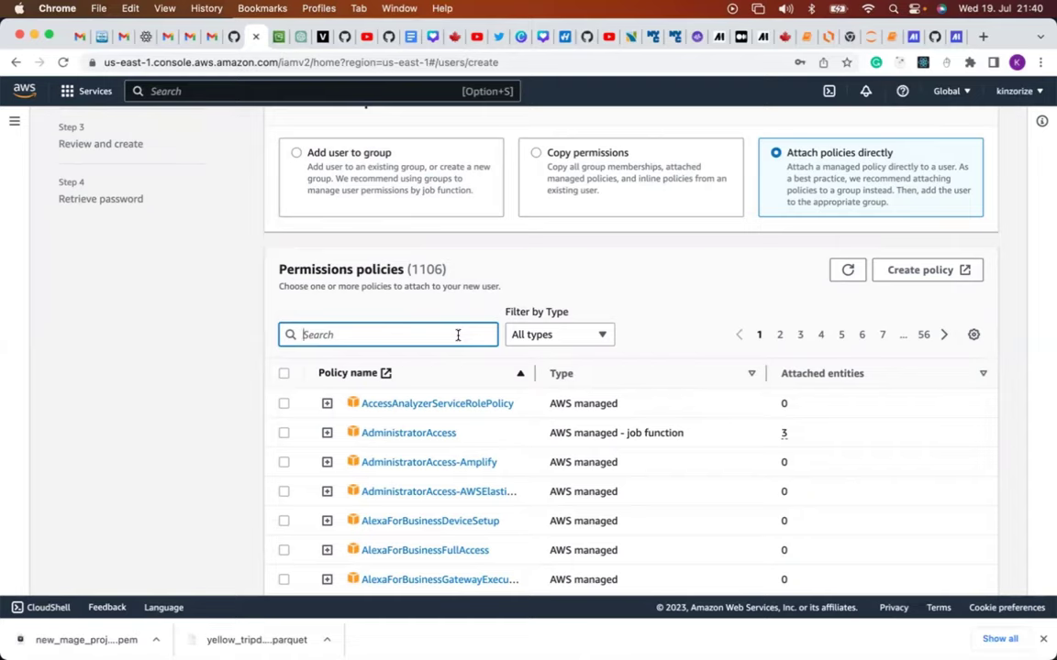
pyautogui.click(283, 433)
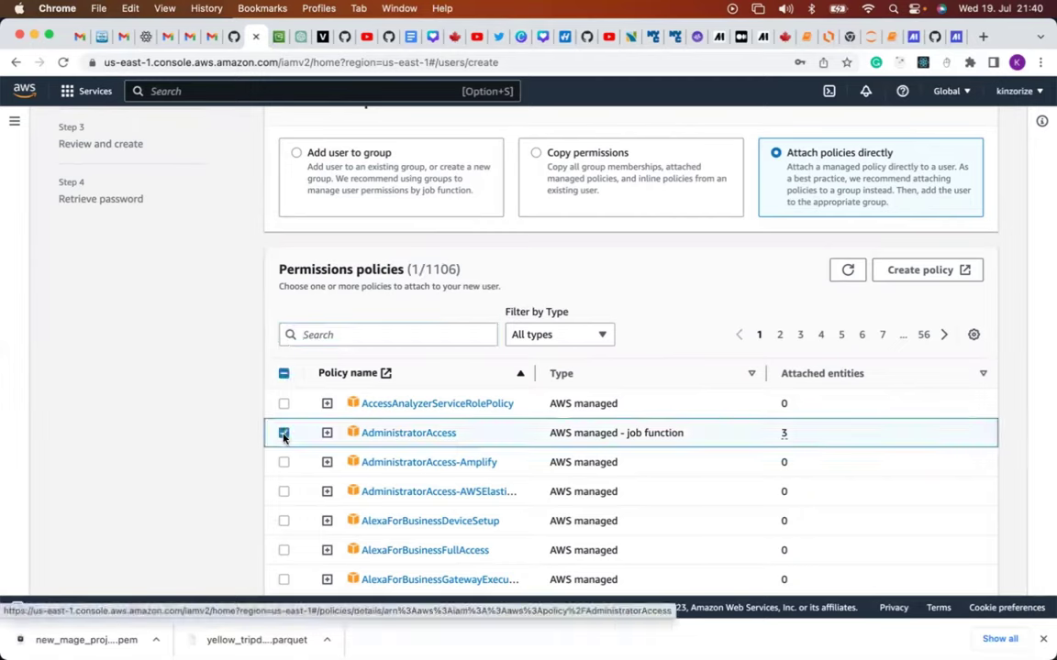
pyautogui.click(337, 335)
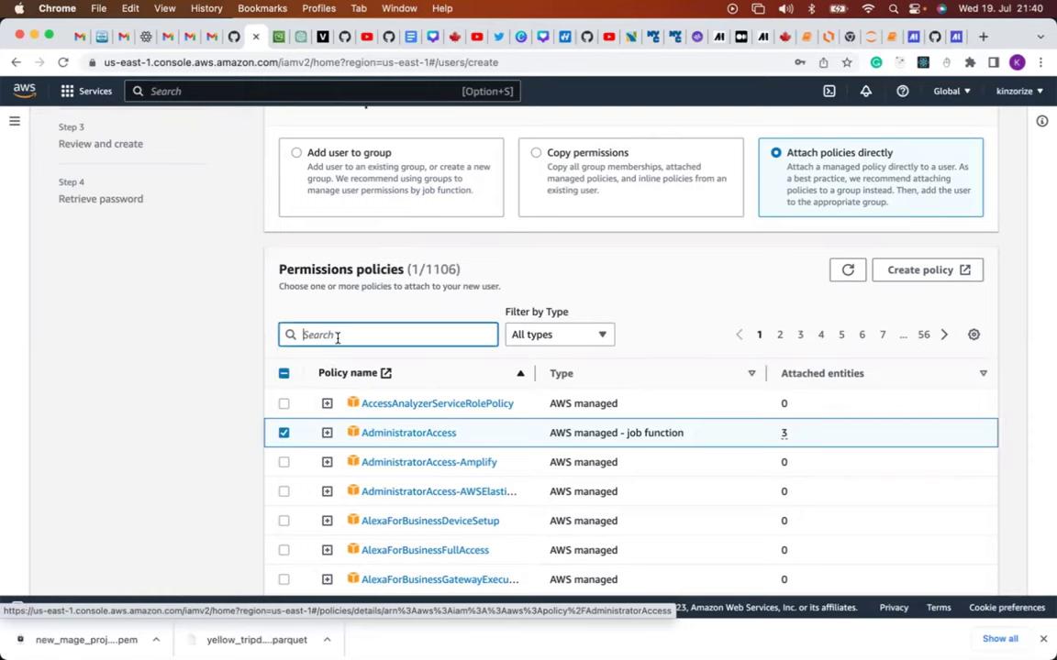
pyautogui.write('s3')
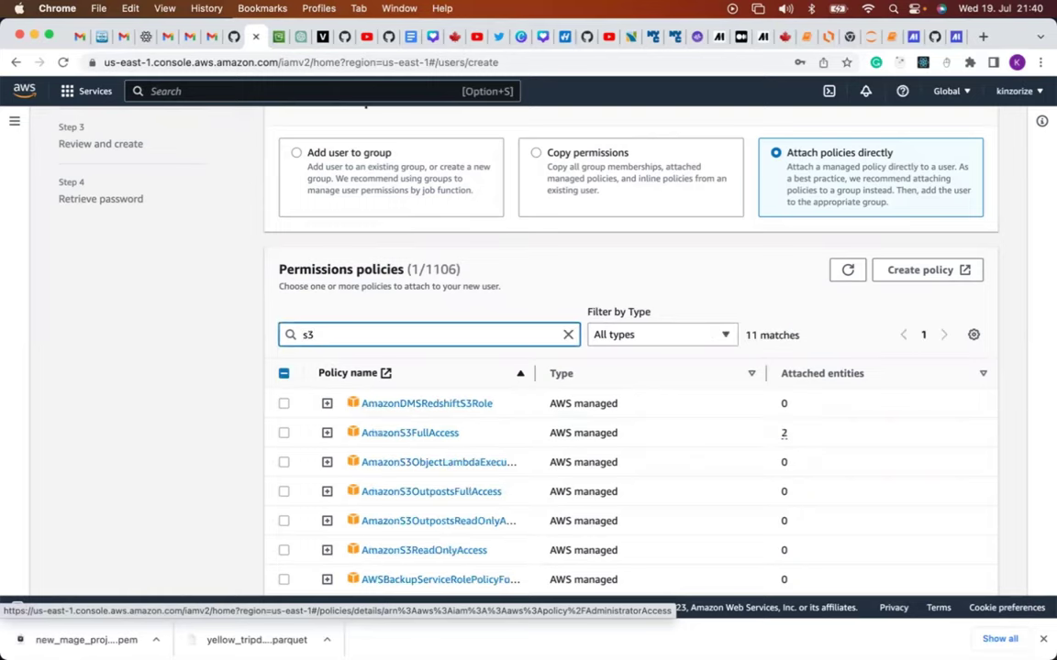
pyautogui.click(283, 433)
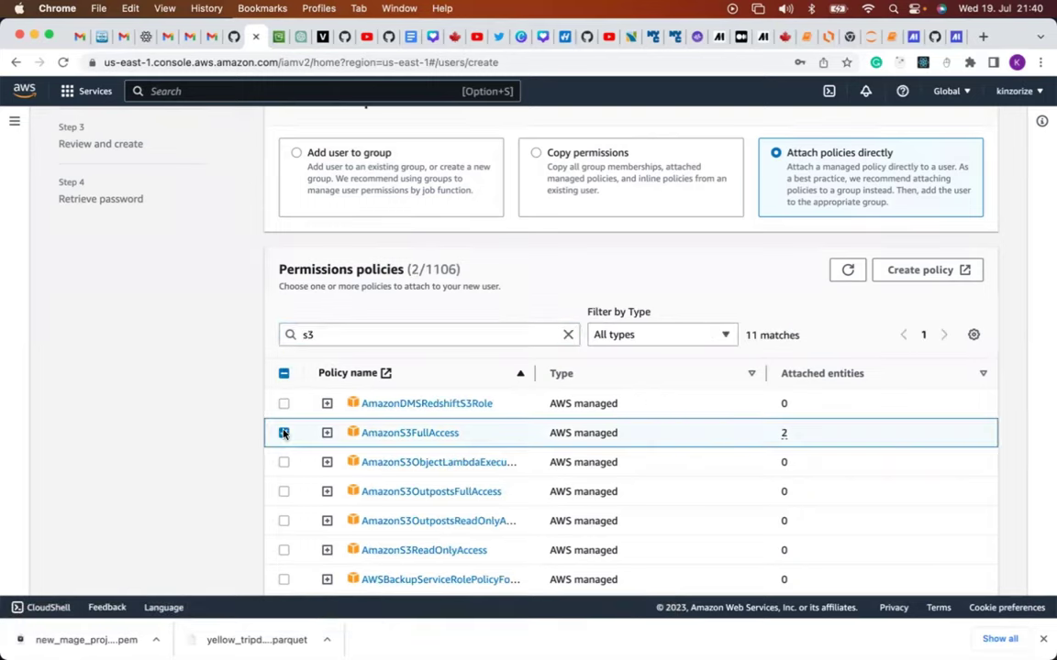
# Replace the search with 'redsh' and tick AmazonRedshiftFullAccess.
pyautogui.click(333, 336)
pyautogui.moveTo(333, 336); pyautogui.dragTo(290, 334)
pyautogui.write('redshift')
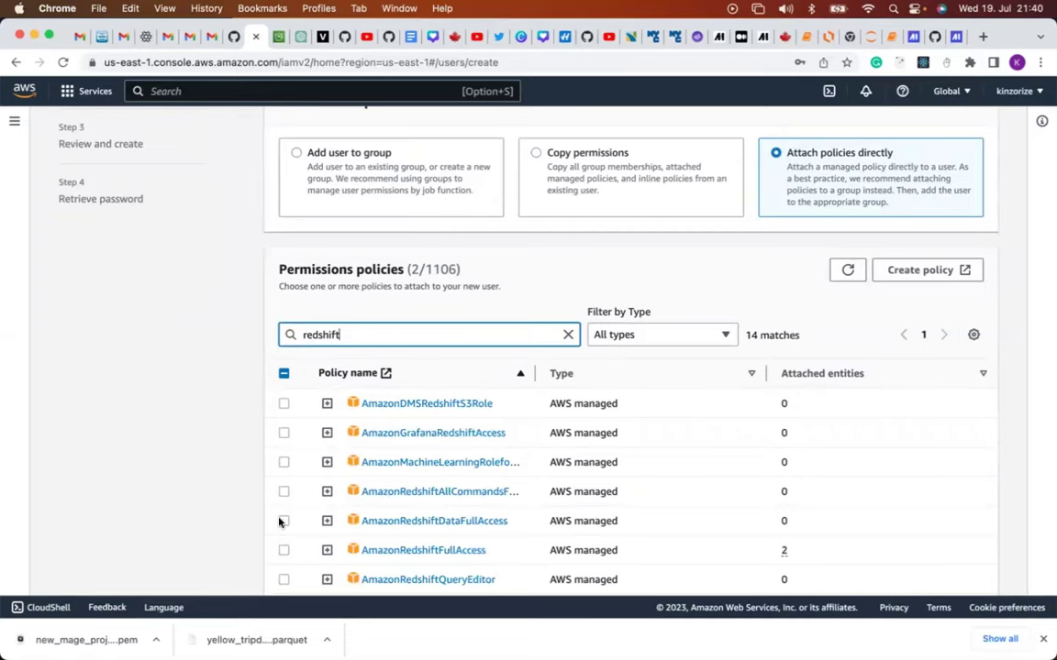
pyautogui.click(284, 551)
pyautogui.scroll(-5, 348, 509)
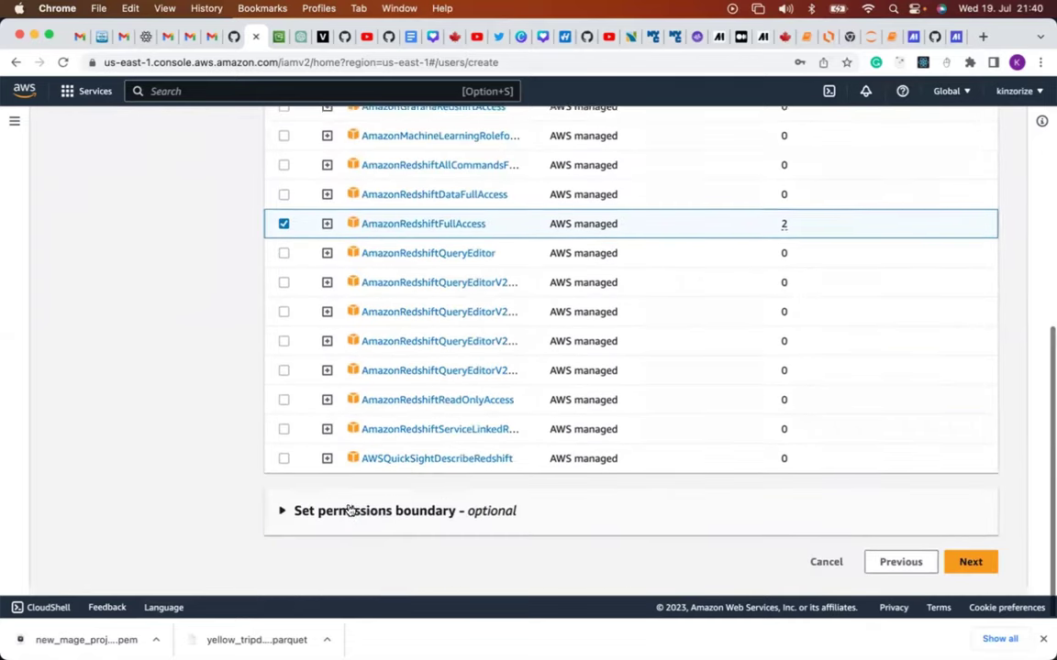
# Review the special_mage_access summary with its three policies and create the user.
pyautogui.click(970, 570)
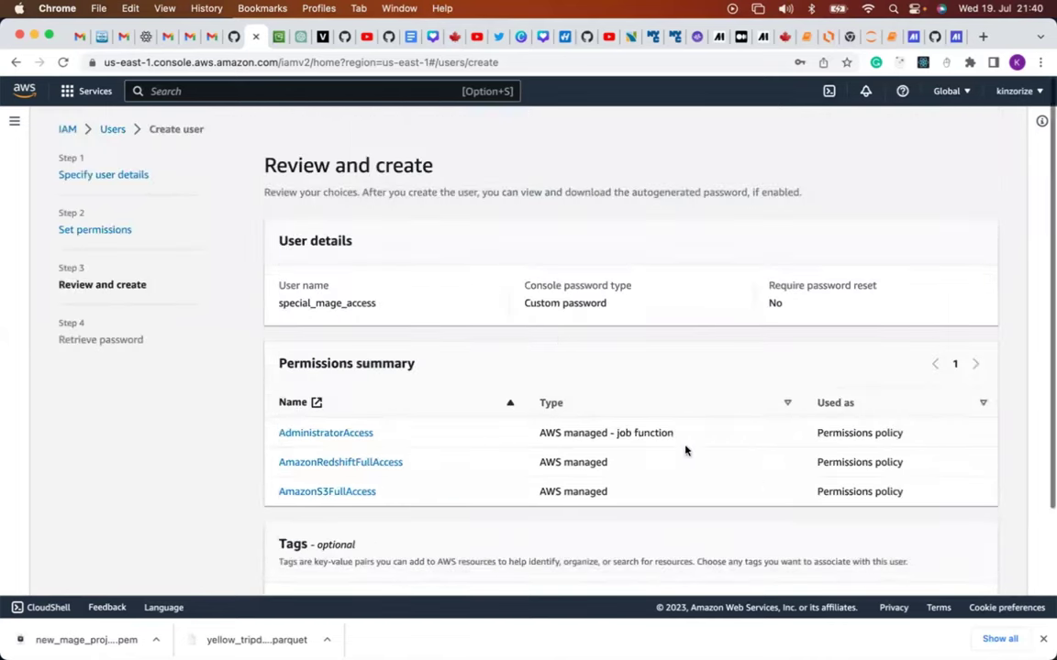
pyautogui.scroll(-3, 627, 430)
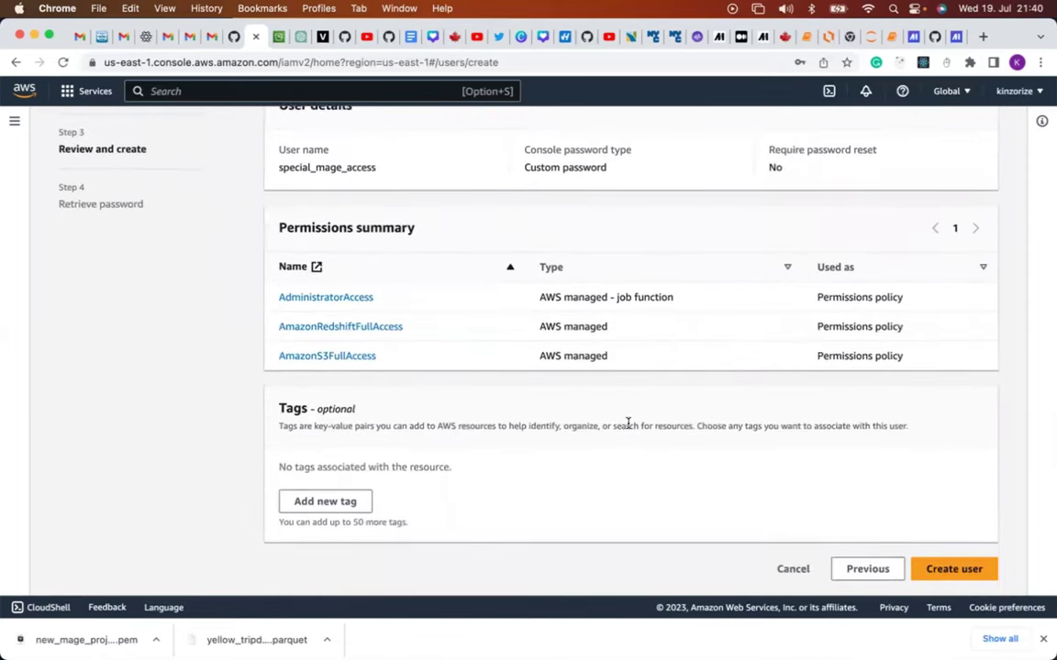
pyautogui.scroll(3, 629, 428)
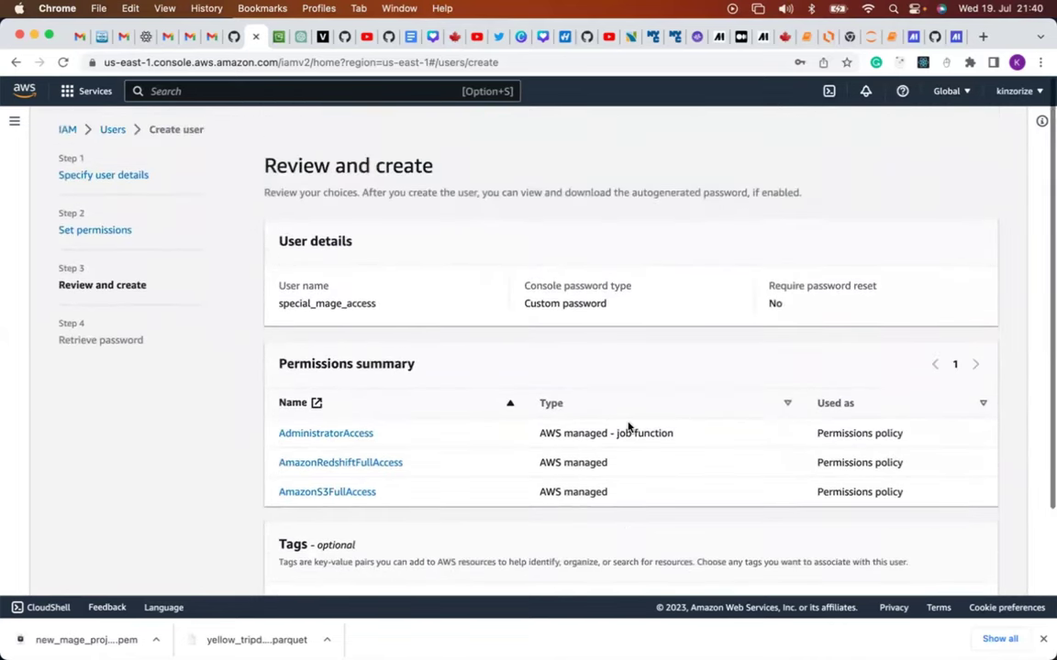
pyautogui.scroll(-2, 628, 428)
pyautogui.scroll(-2, 628, 427)
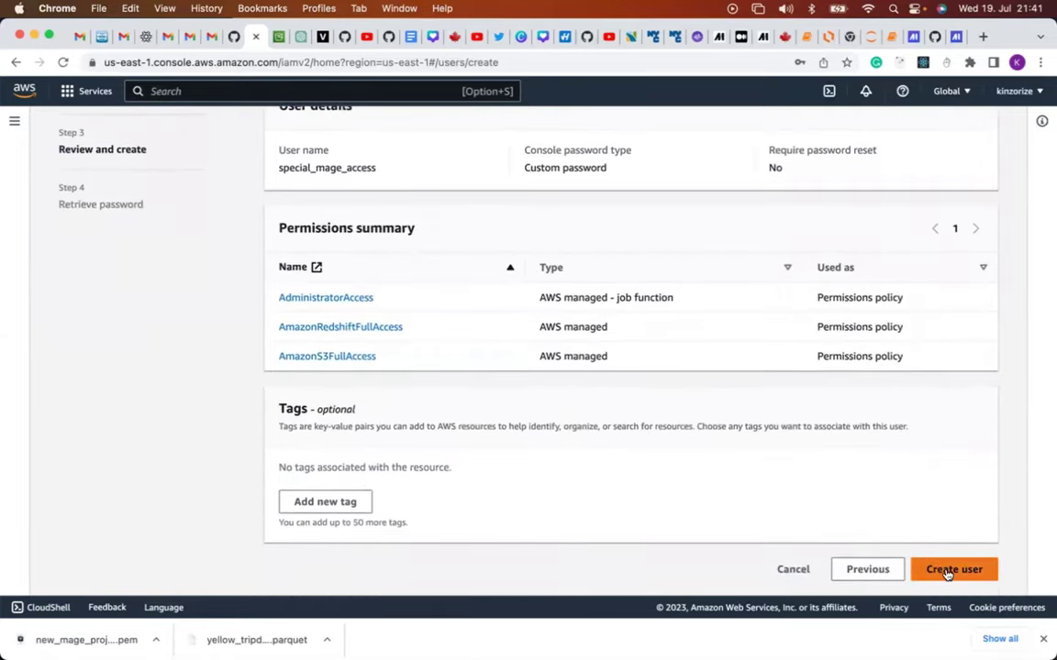
pyautogui.click(942, 571)
pyautogui.scroll(2, 696, 439)
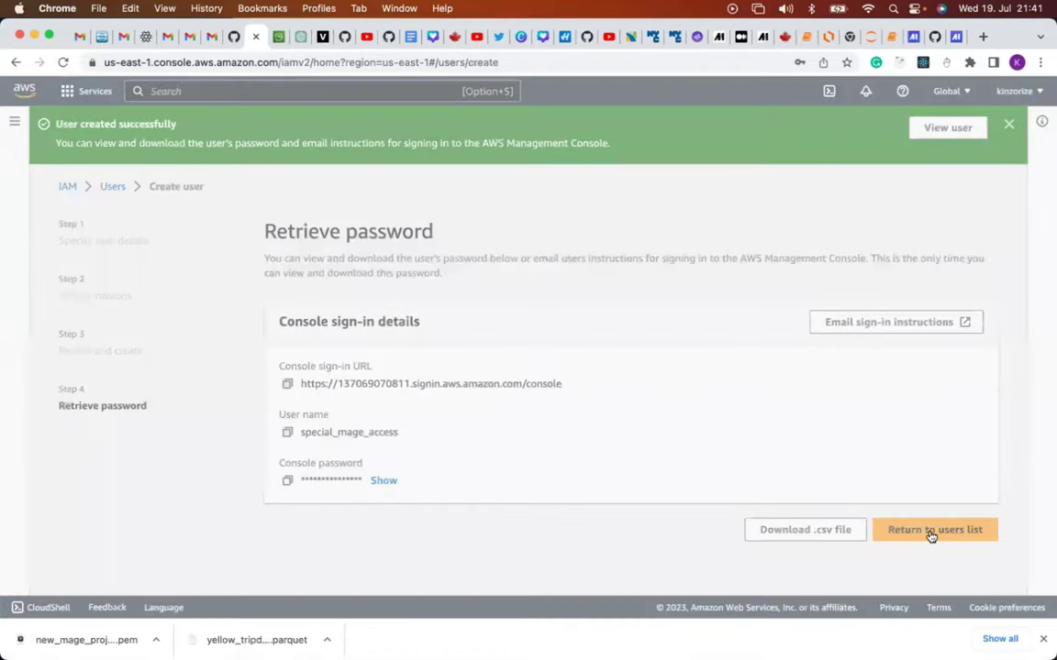
# Return to the users list, open special_mage_access, and view its Security credentials down to Access keys.
pyautogui.click(931, 533)
pyautogui.click(724, 428)
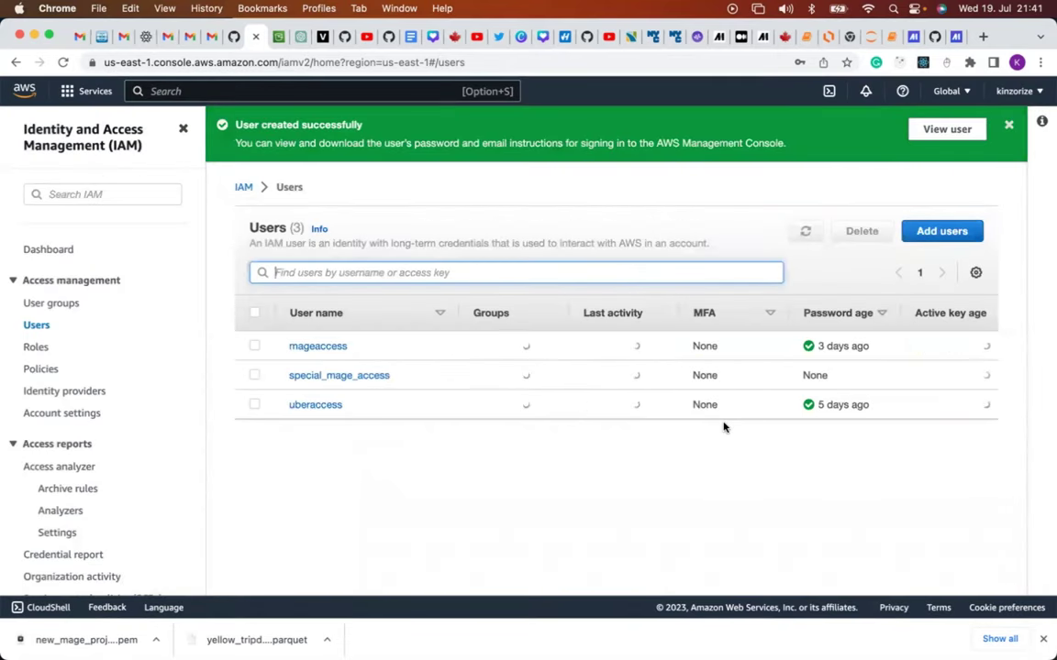
pyautogui.click(333, 382)
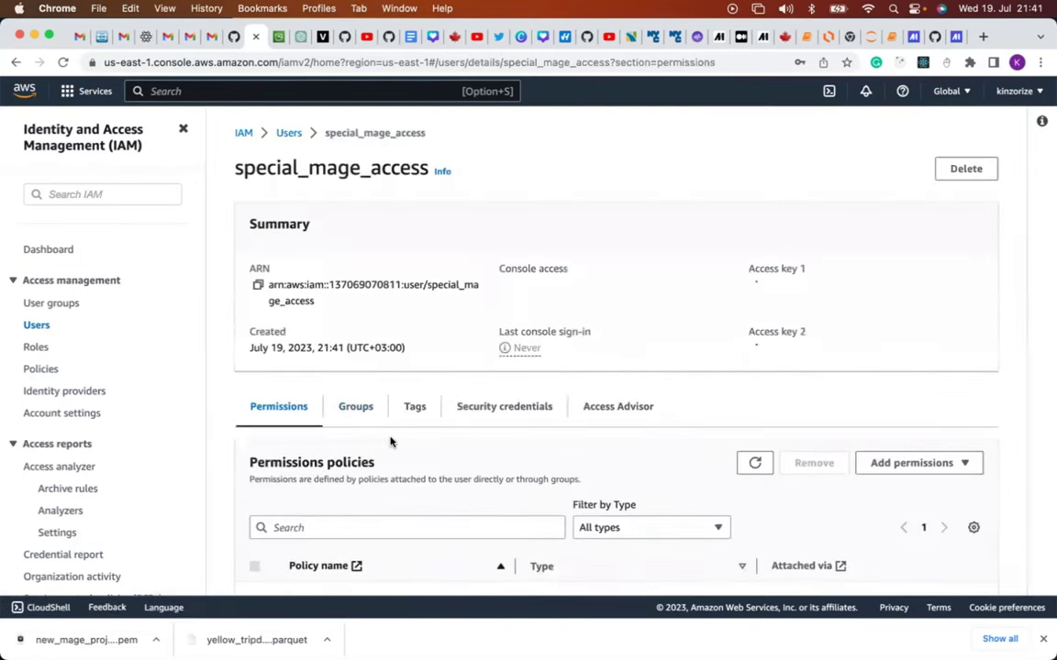
pyautogui.scroll(-5, 390, 442)
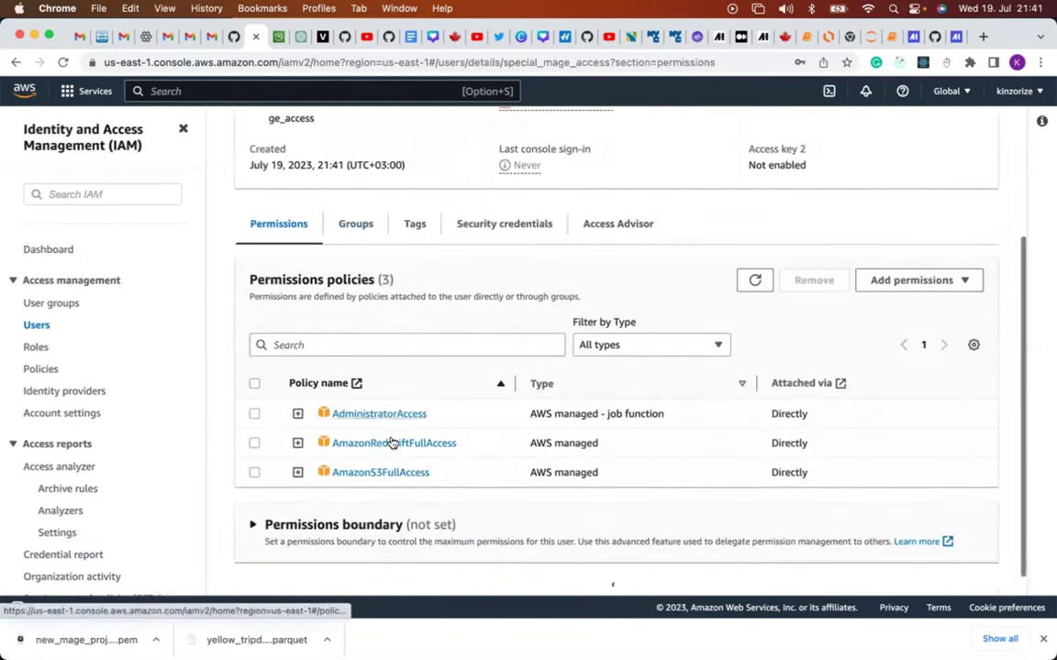
pyautogui.scroll(-2, 392, 443)
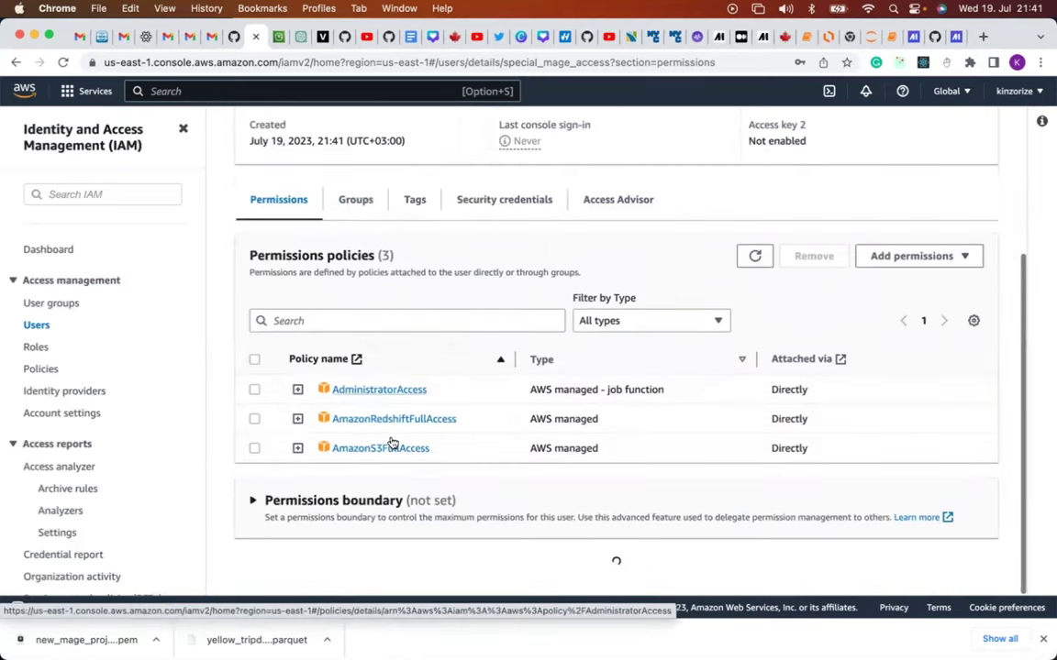
pyautogui.scroll(-3, 392, 443)
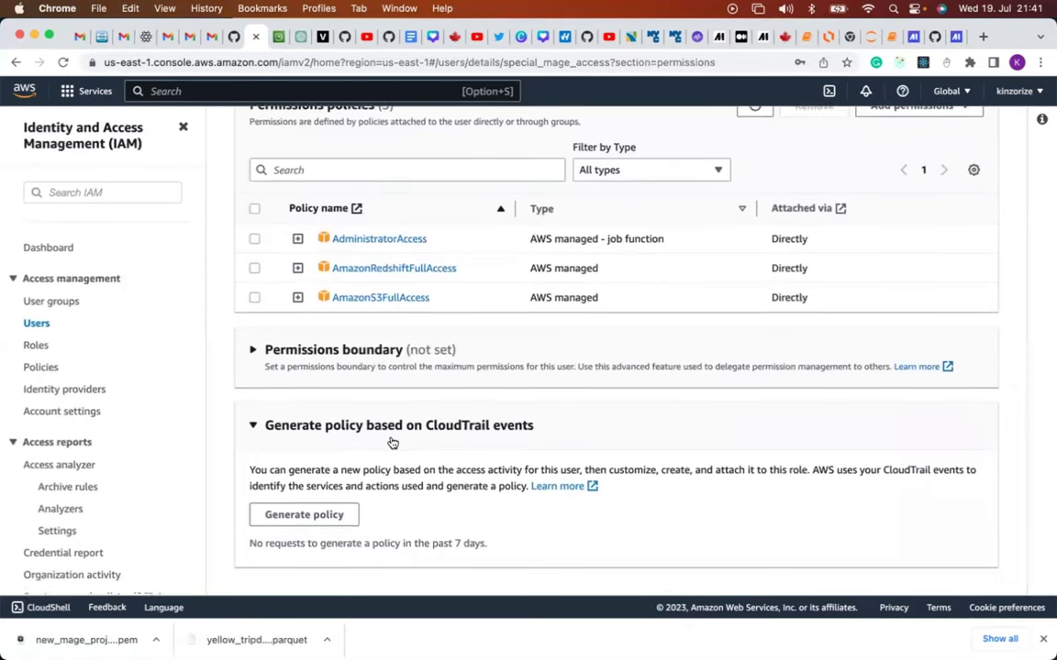
pyautogui.scroll(4, 392, 443)
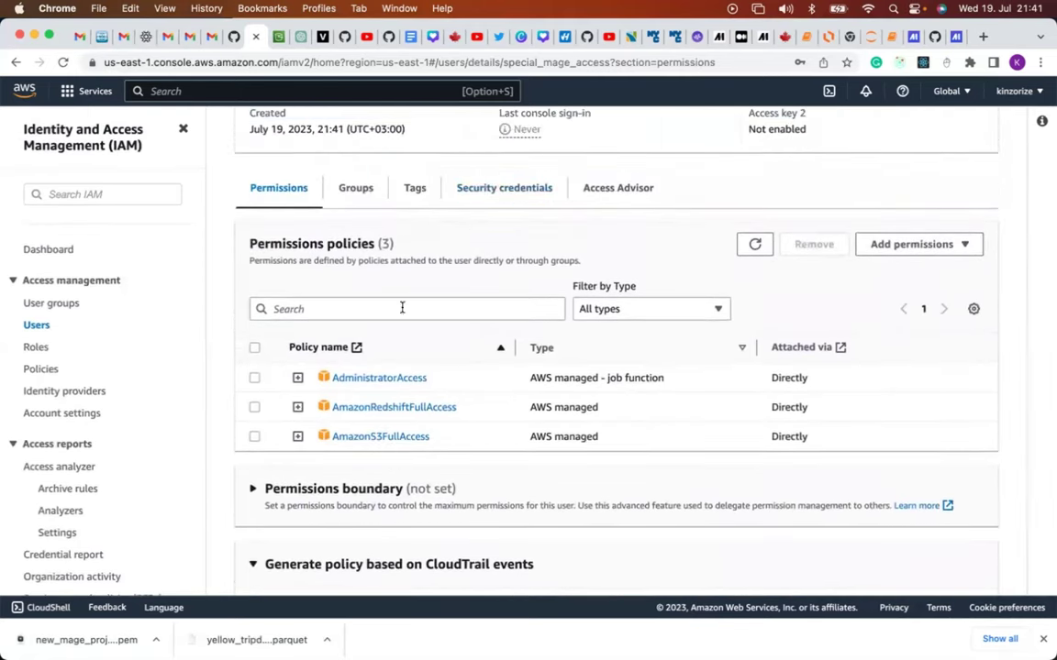
pyautogui.click(492, 190)
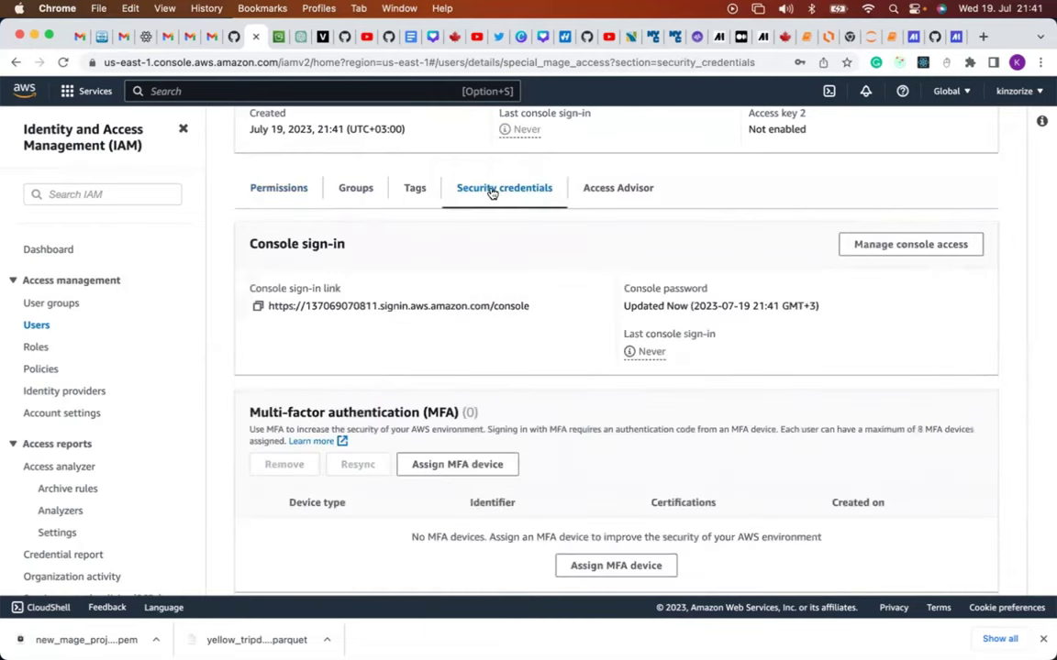
pyautogui.scroll(-5, 515, 333)
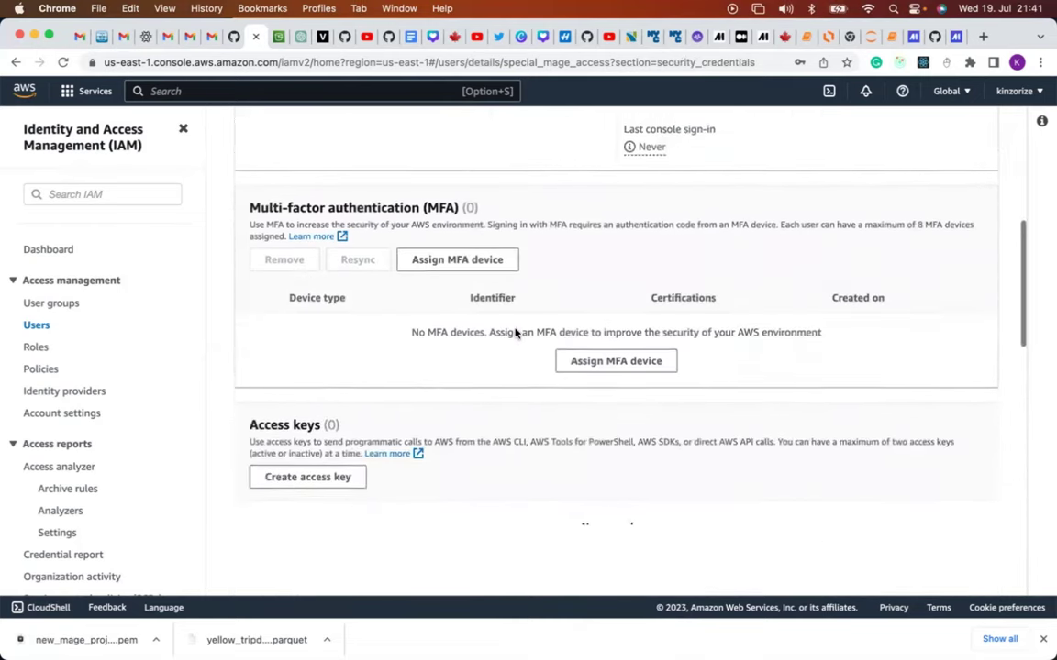
pyautogui.scroll(-1, 516, 333)
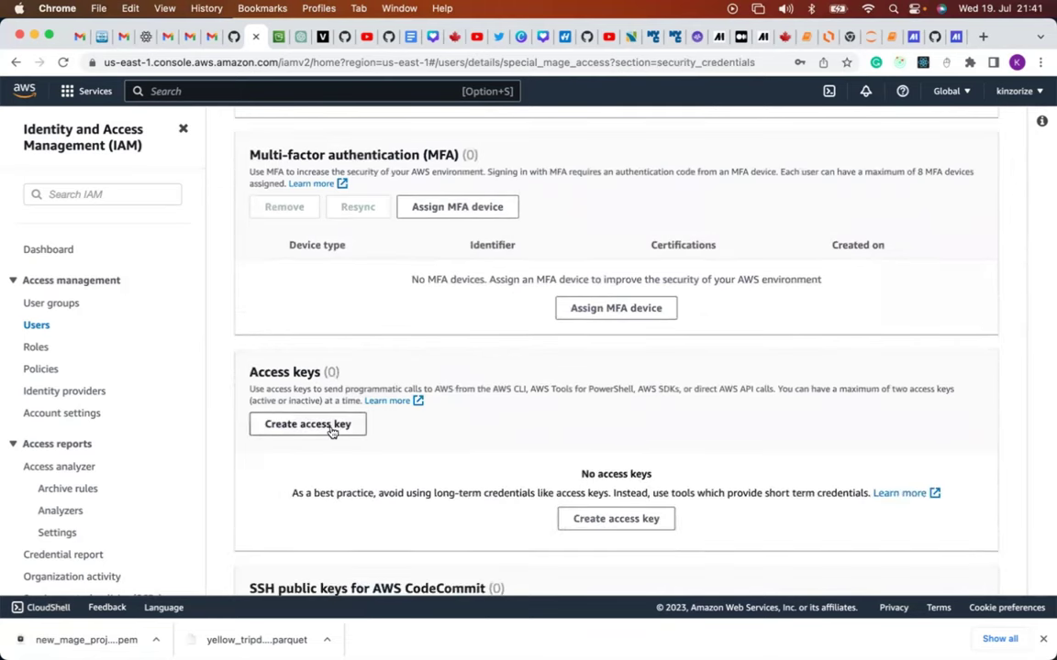
# Start an access key with the 'Application running on an AWS compute service' use case, acknowledging the warning.
pyautogui.click(337, 427)
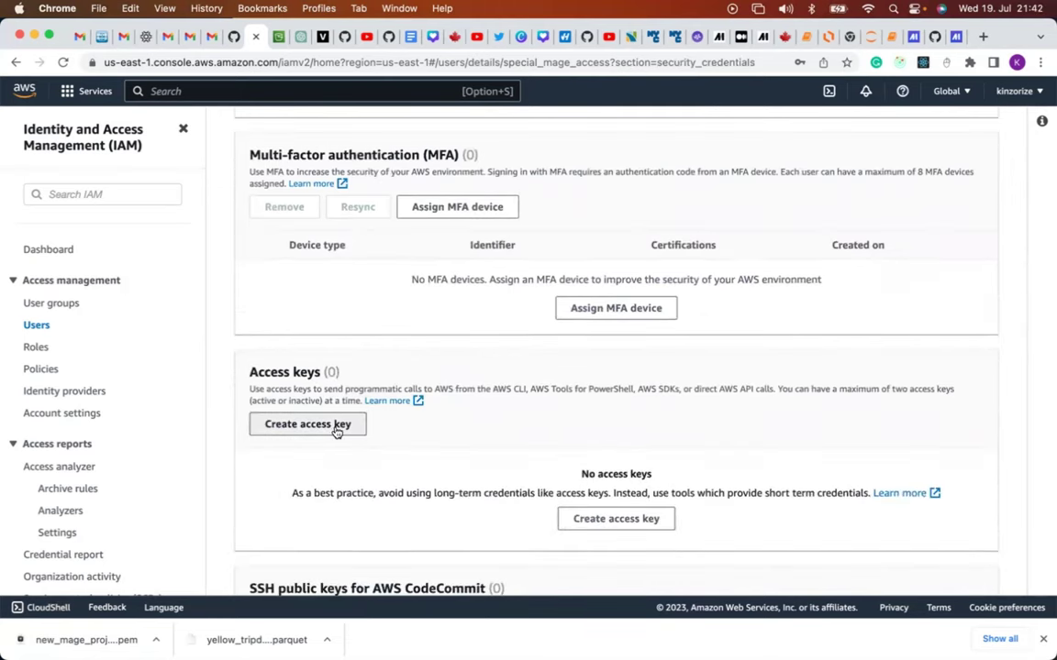
pyautogui.scroll(-1, 336, 428)
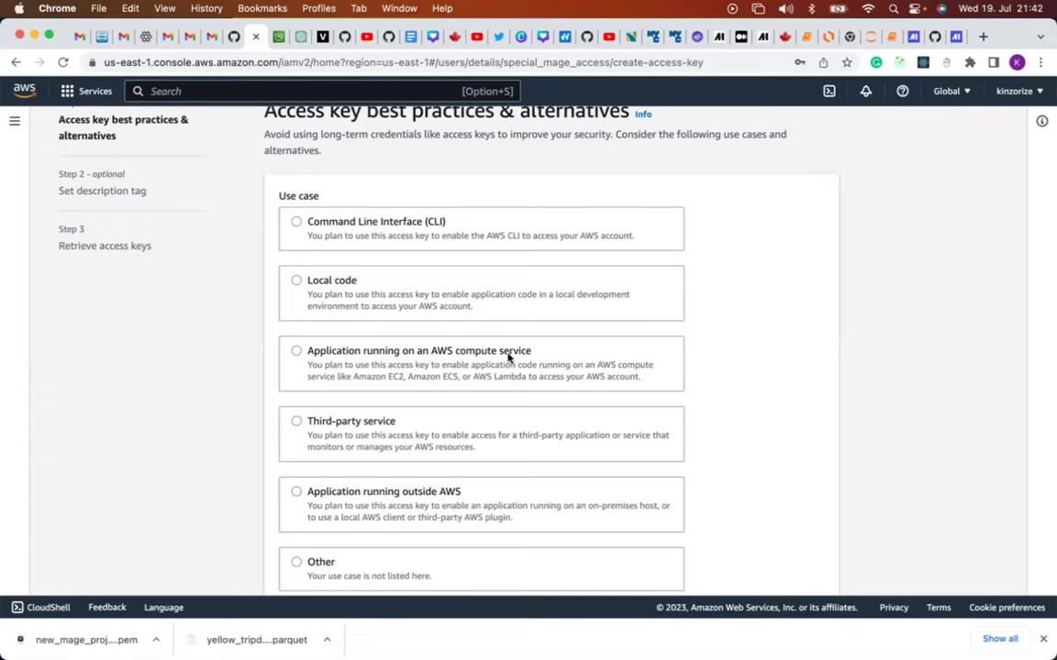
pyautogui.click(296, 351)
pyautogui.scroll(-5, 437, 385)
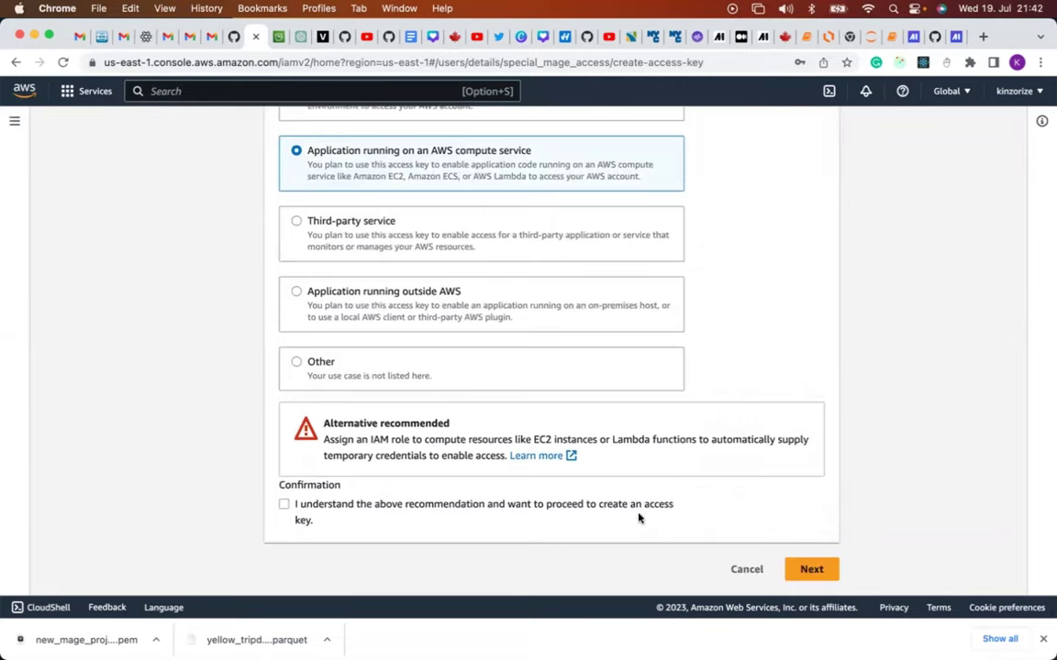
pyautogui.click(284, 506)
pyautogui.click(811, 572)
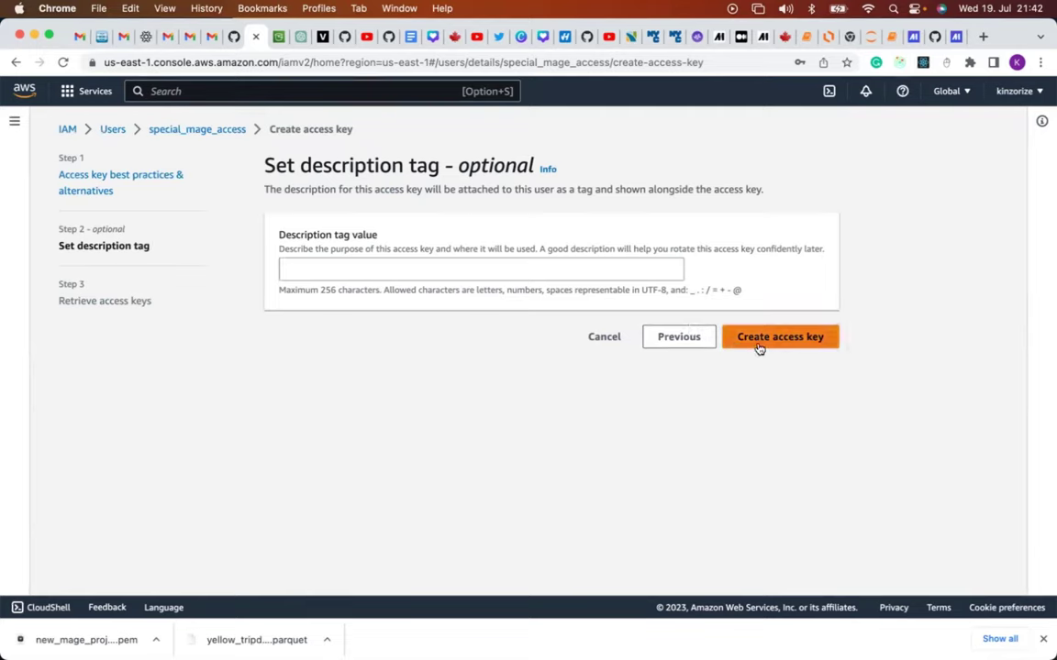
# Describe the key as 'For mage access' and create it.
pyautogui.click(622, 270)
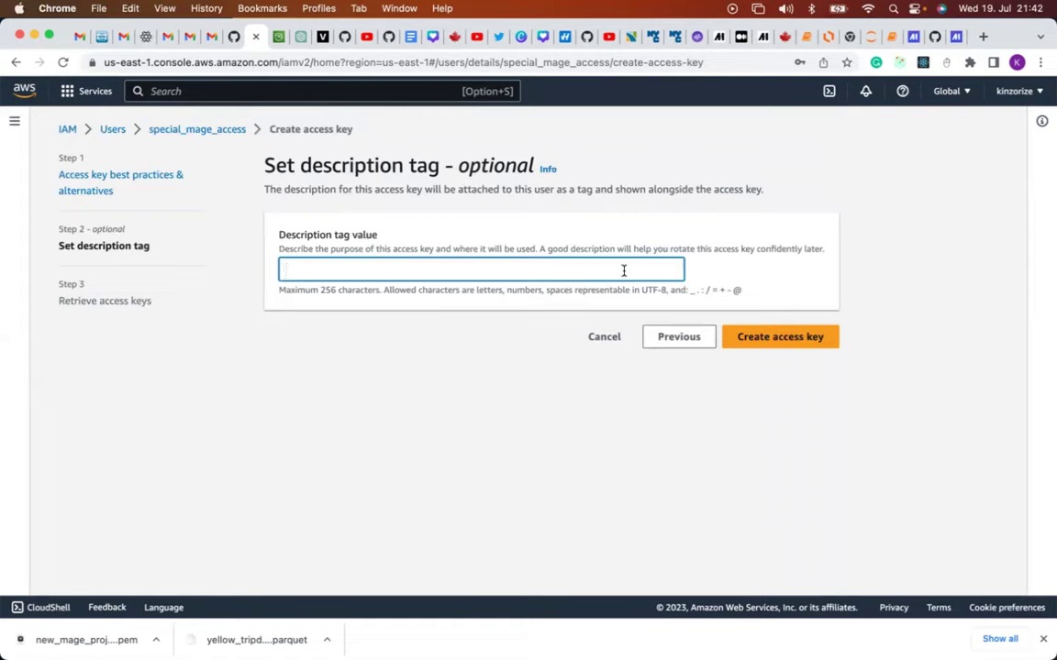
pyautogui.write('For mage access')
pyautogui.click(793, 347)
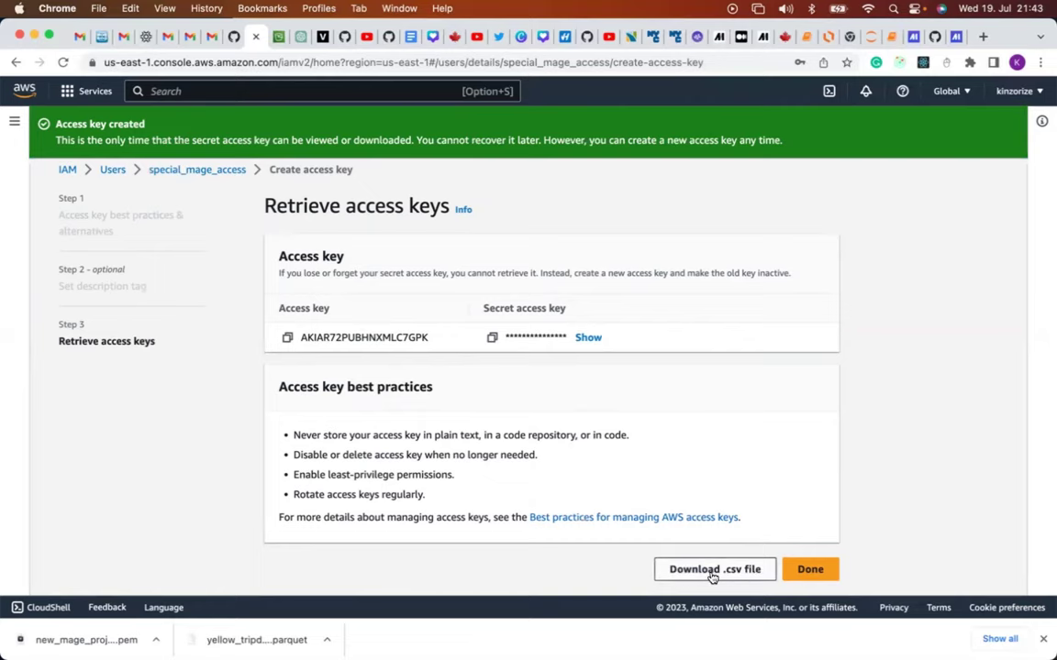
# Check the downloaded keys CSV, then copy the new access key ID from IAM.
pyautogui.press('super+Tab')
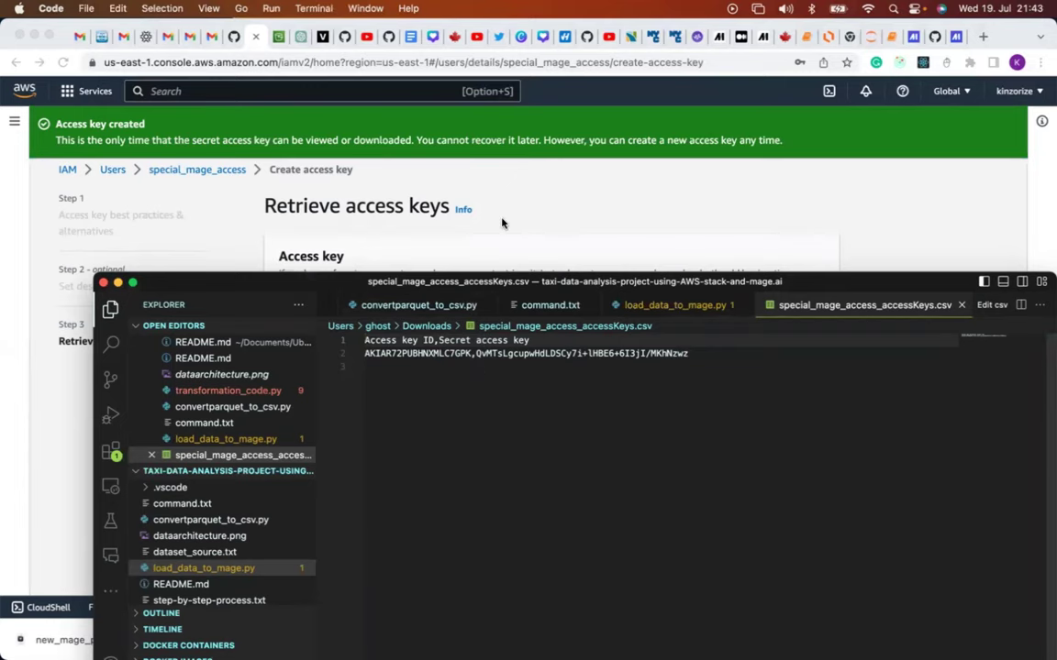
pyautogui.click(450, 194)
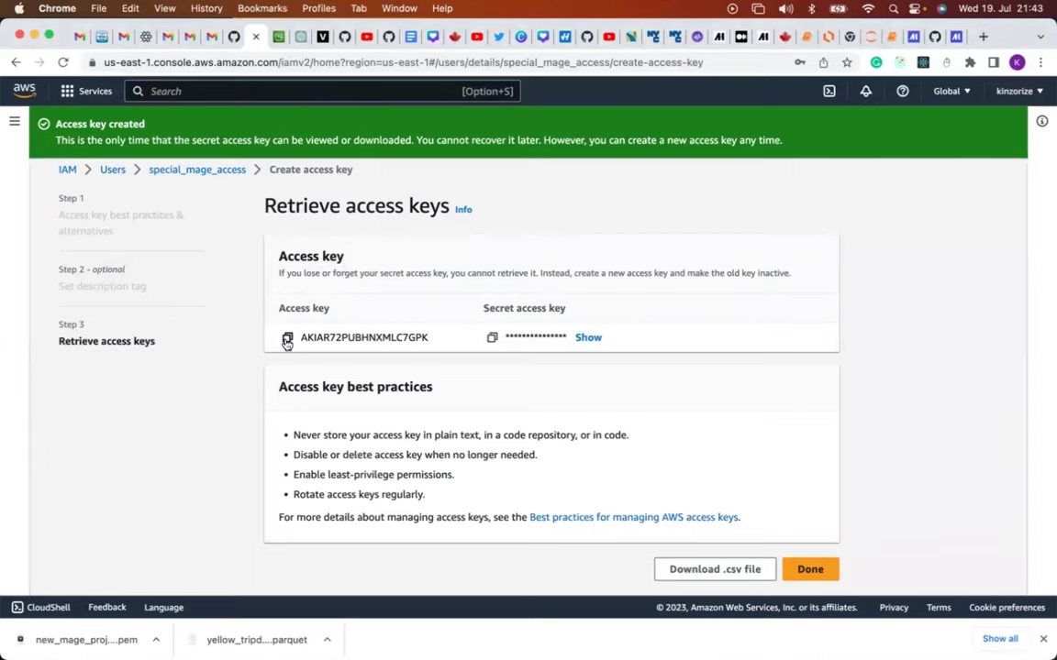
pyautogui.click(287, 339)
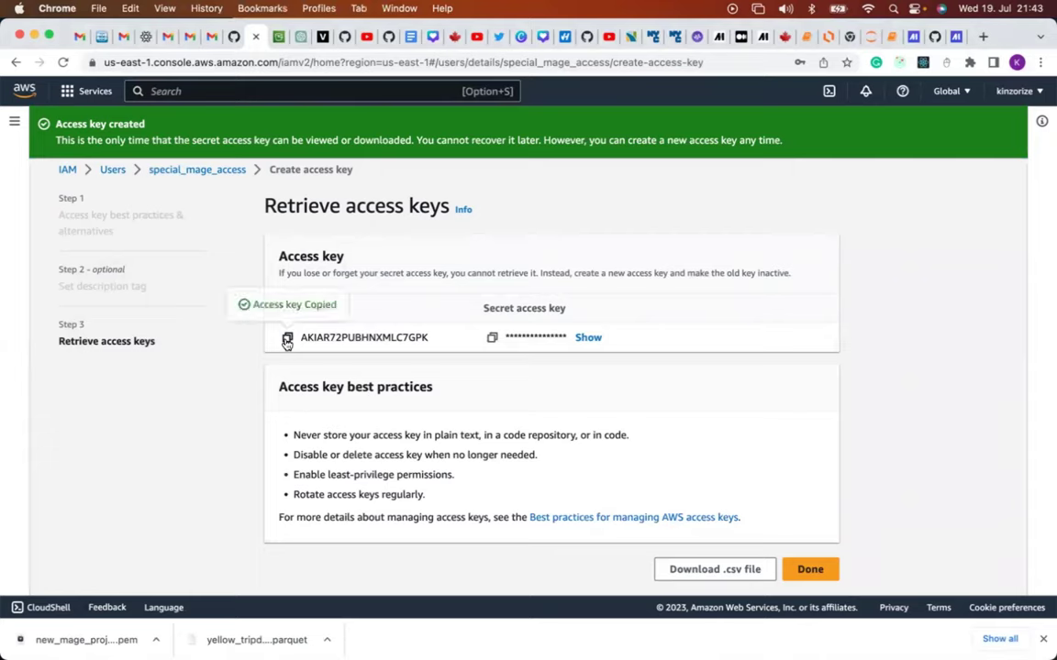
# In Mage's io_config.yaml, replace the AWS_ACCESS_KEY_ID placeholder with the copied key ID.
pyautogui.click(957, 38)
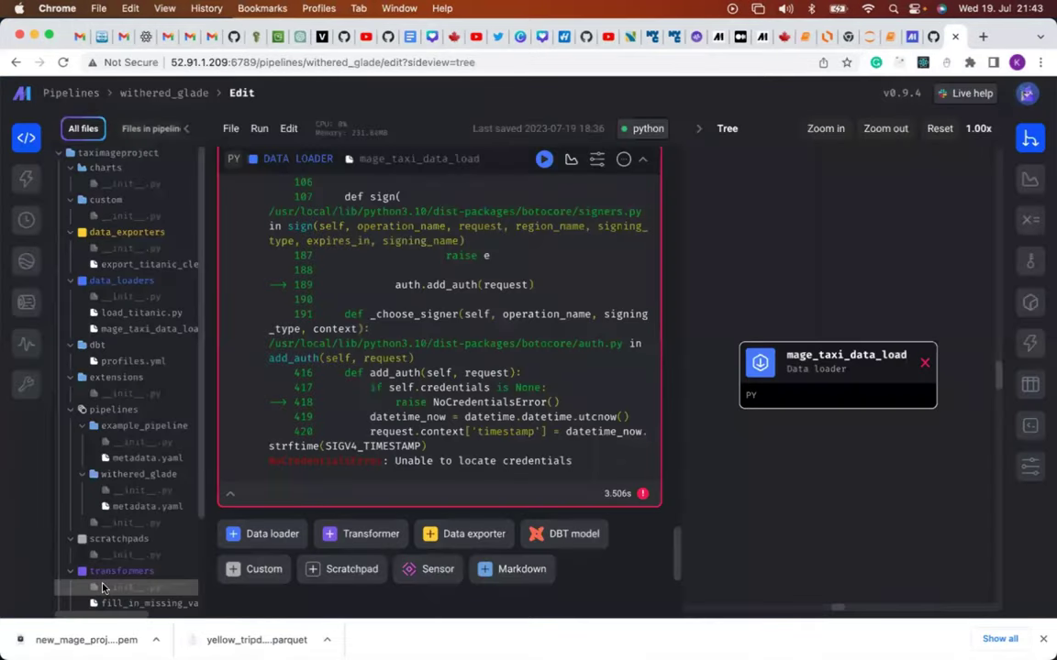
pyautogui.scroll(-5, 110, 551)
pyautogui.scroll(-1, 117, 548)
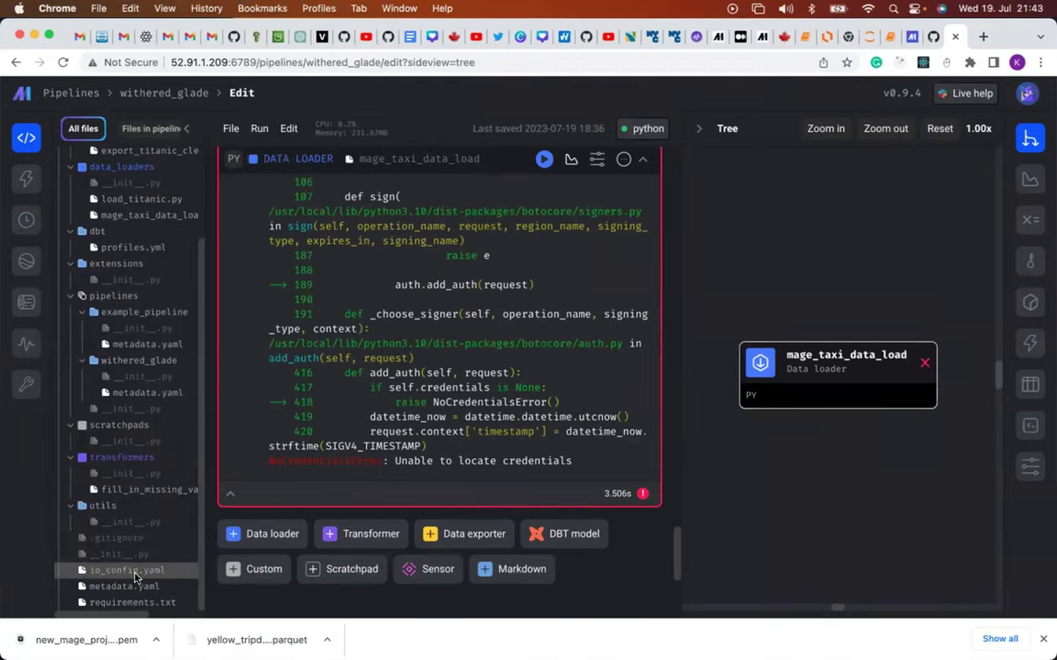
pyautogui.click(135, 576)
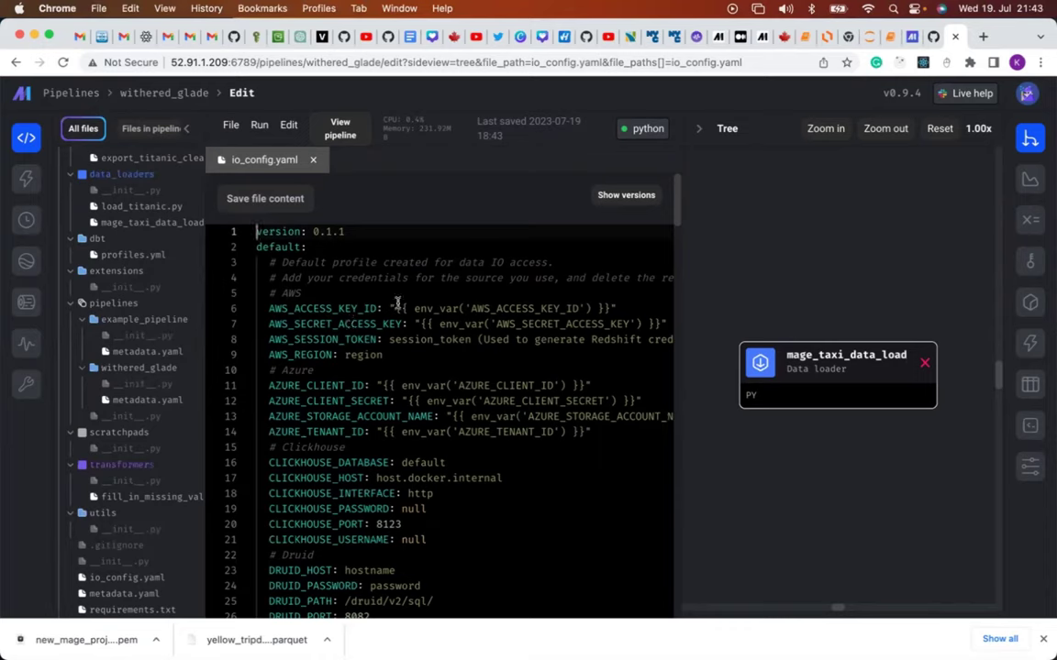
pyautogui.moveTo(394, 307); pyautogui.dragTo(608, 309)
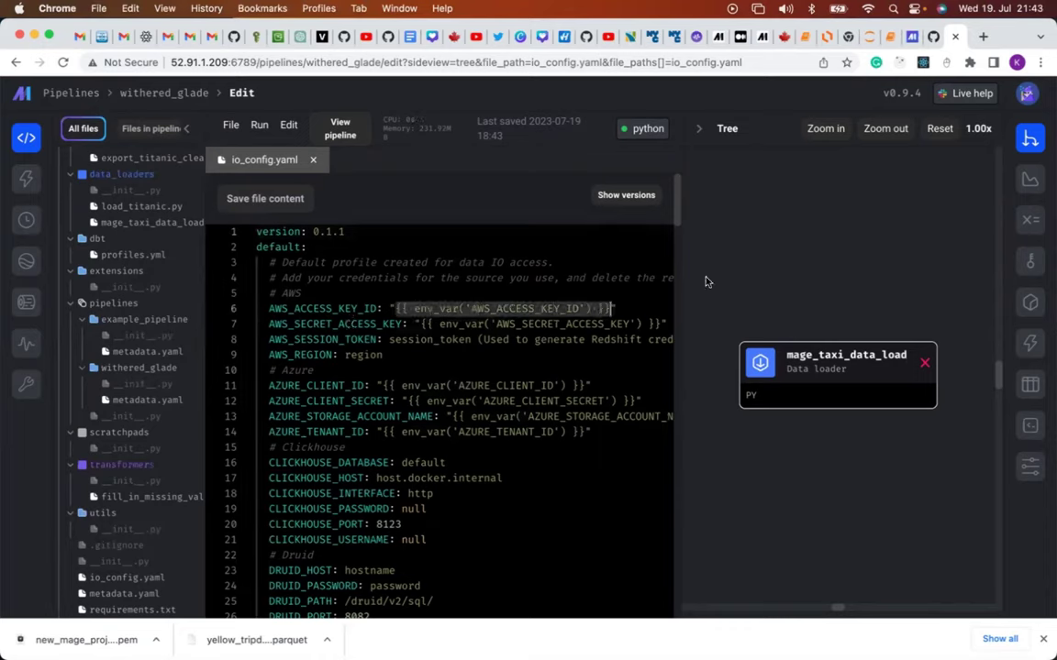
pyautogui.press('BackSpace')
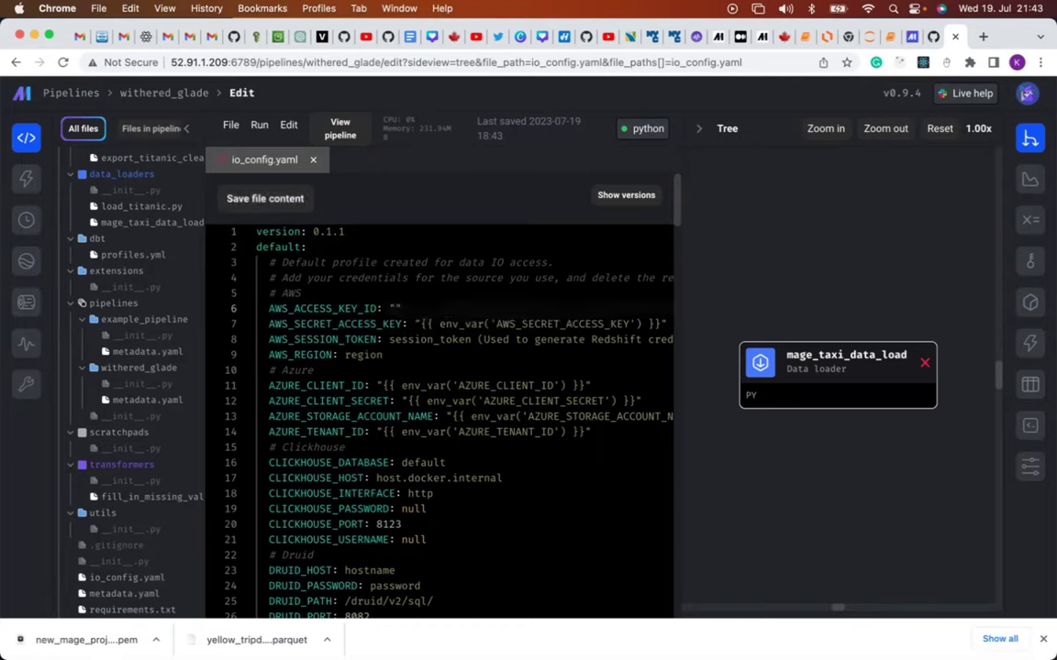
pyautogui.press('super+v')
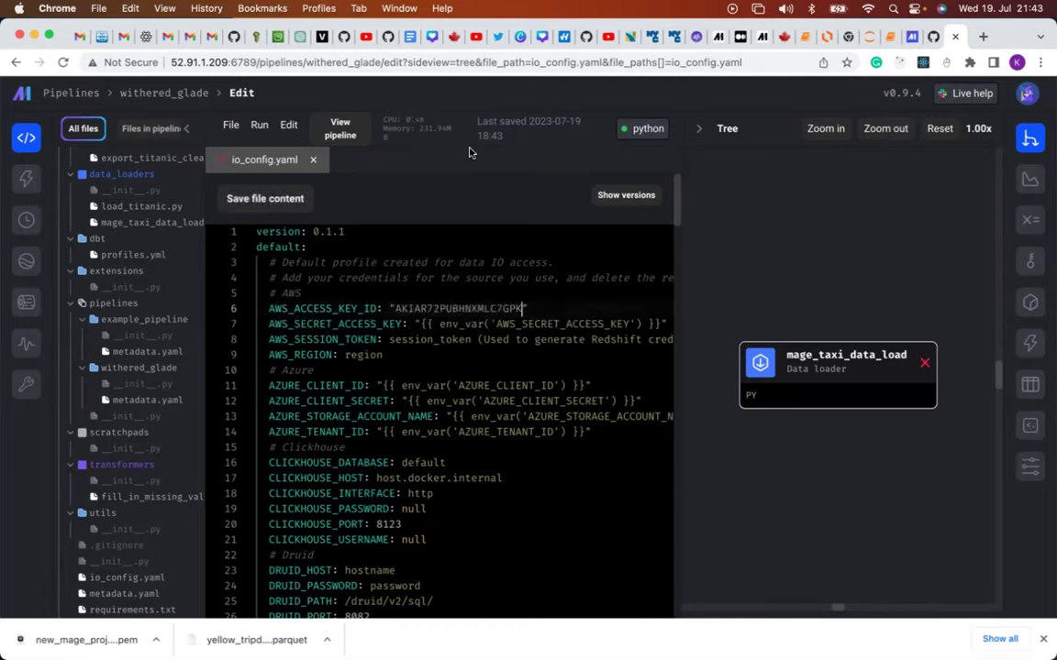
# Copy the secret access key in IAM and download the access keys .csv file.
pyautogui.click(256, 37)
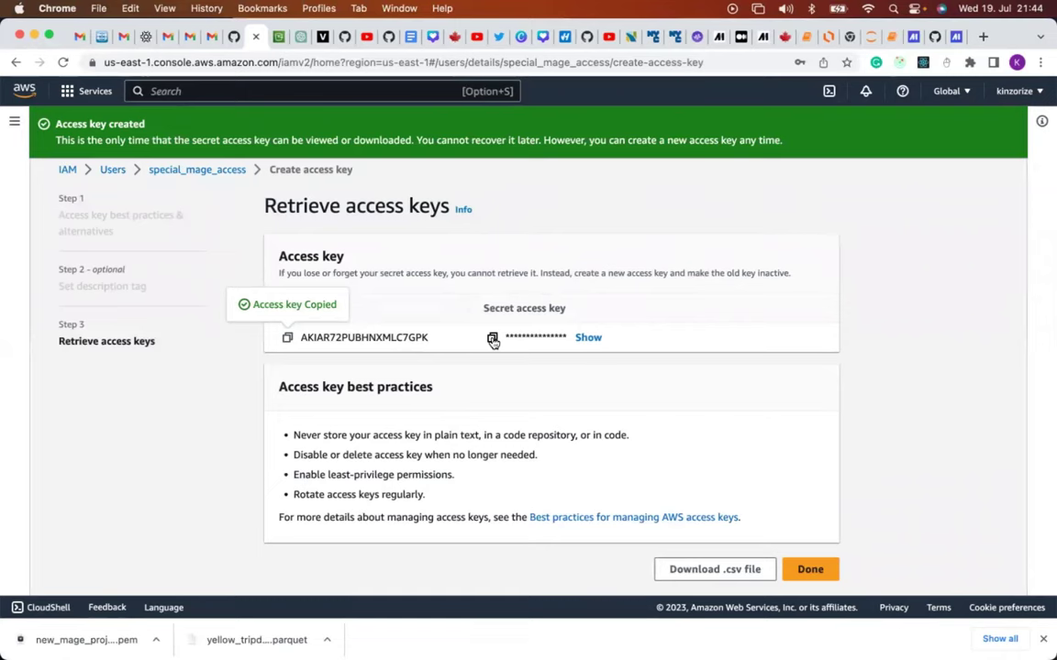
pyautogui.click(492, 340)
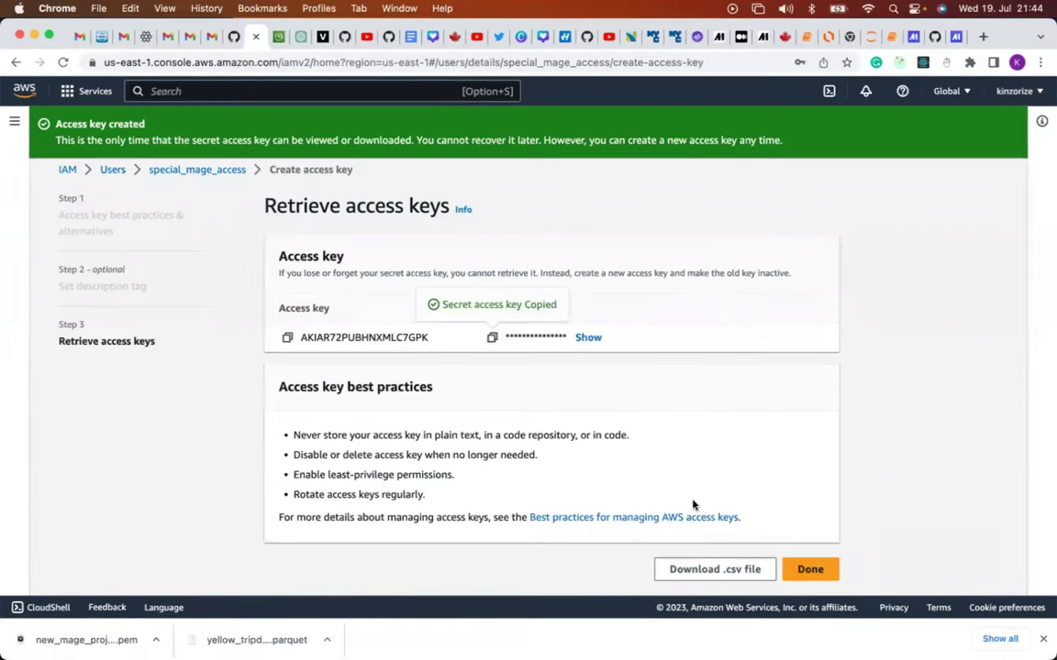
pyautogui.click(693, 569)
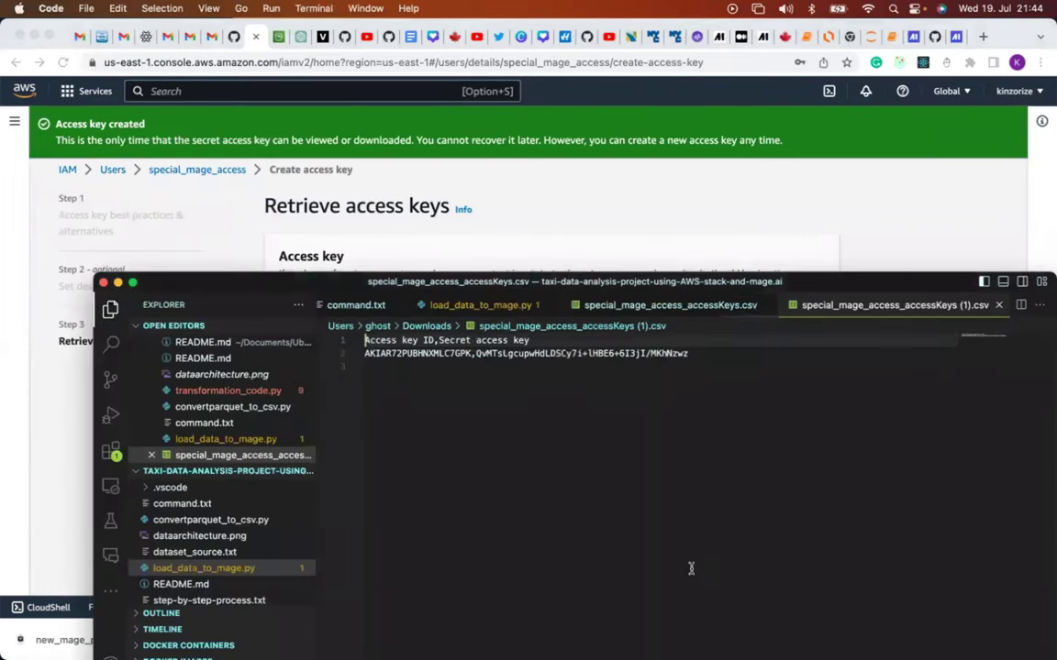
pyautogui.click(458, 214)
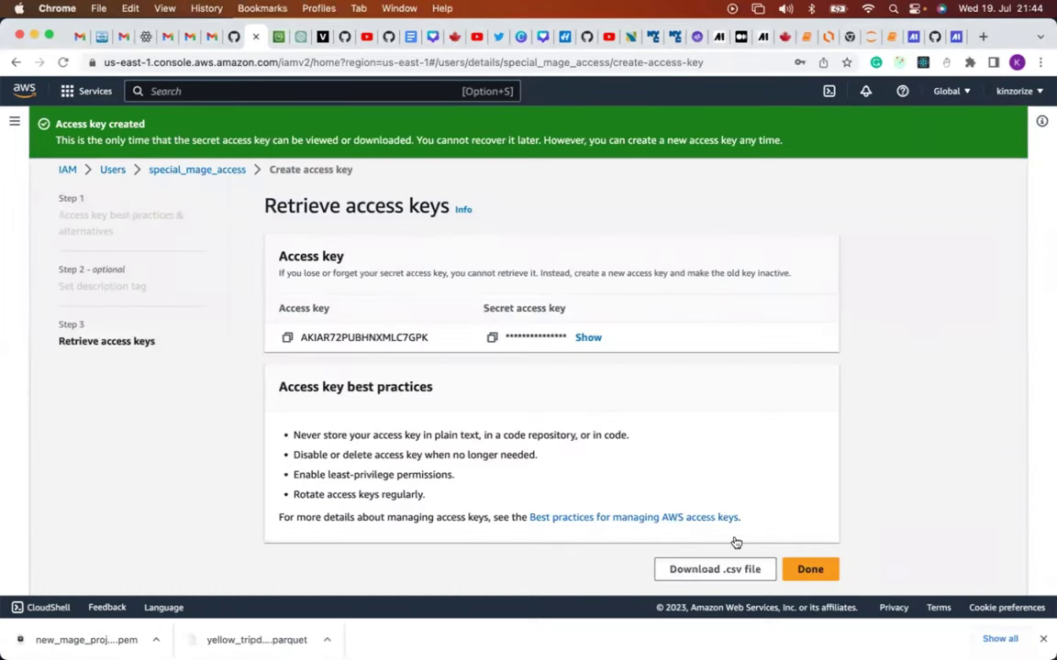
# Finish the special_mage_access key creation and return to io_config.yaml in the Mage editor.
pyautogui.click(811, 571)
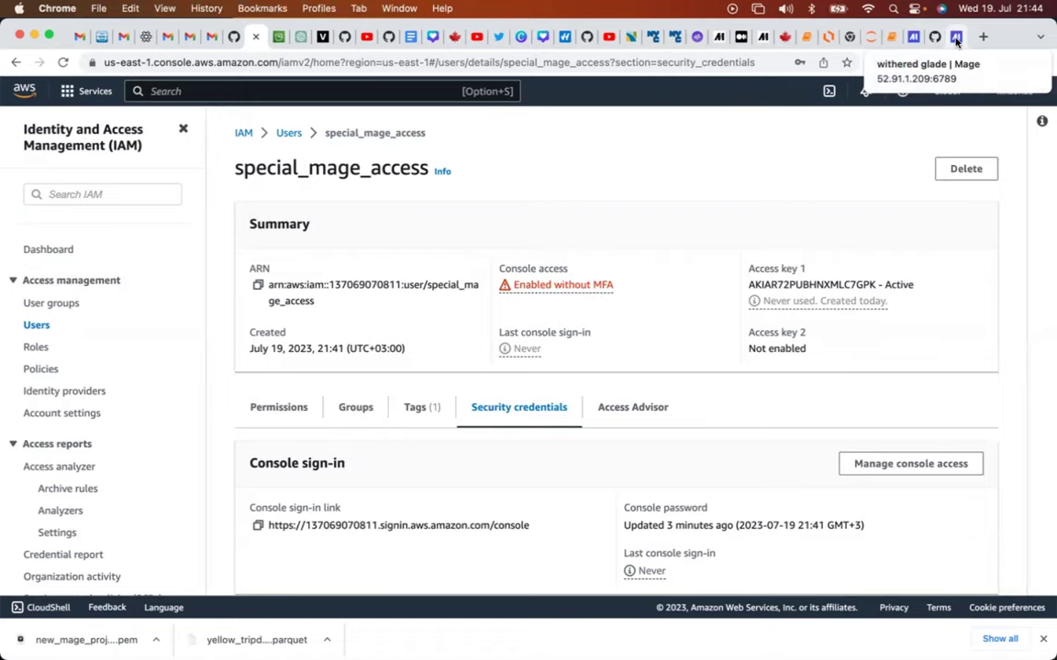
pyautogui.click(956, 40)
pyautogui.hscroll(2, 437, 328)
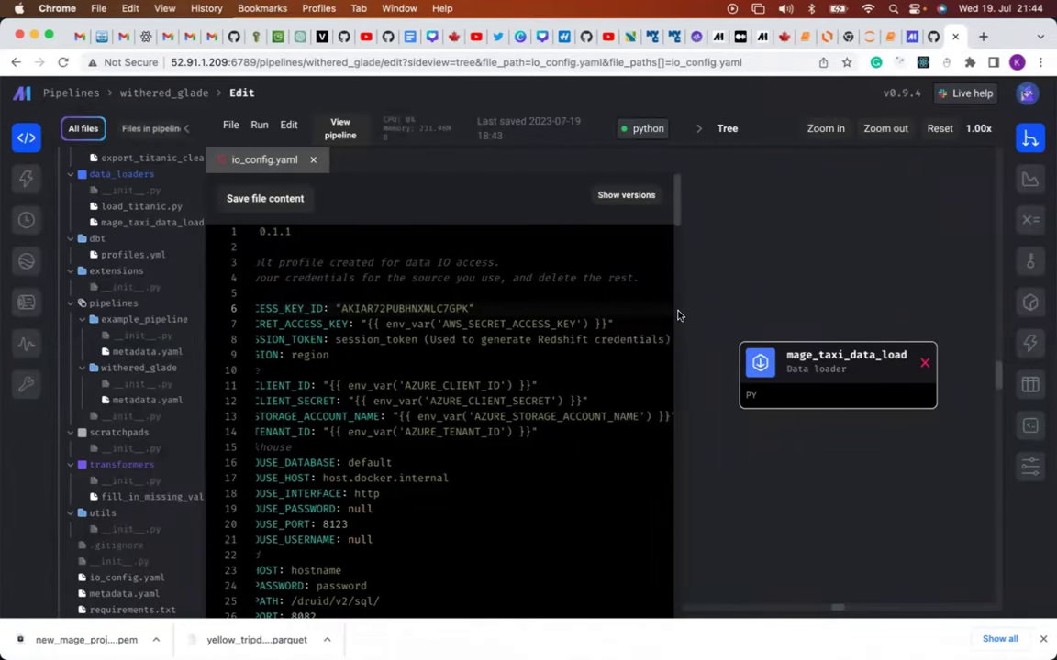
# Replace the env_var template on line 7 with the quoted, pasted AWS secret access key.
pyautogui.moveTo(683, 311); pyautogui.dragTo(764, 303)
pyautogui.hscroll(-3, 396, 317)
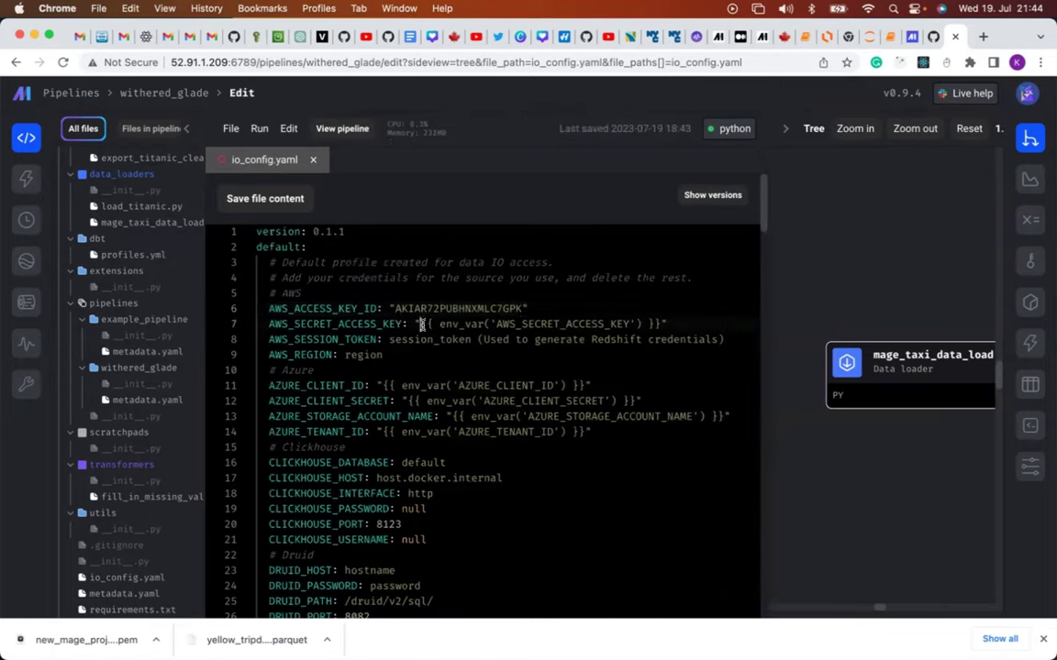
pyautogui.click(450, 324)
pyautogui.moveTo(491, 323); pyautogui.dragTo(648, 324)
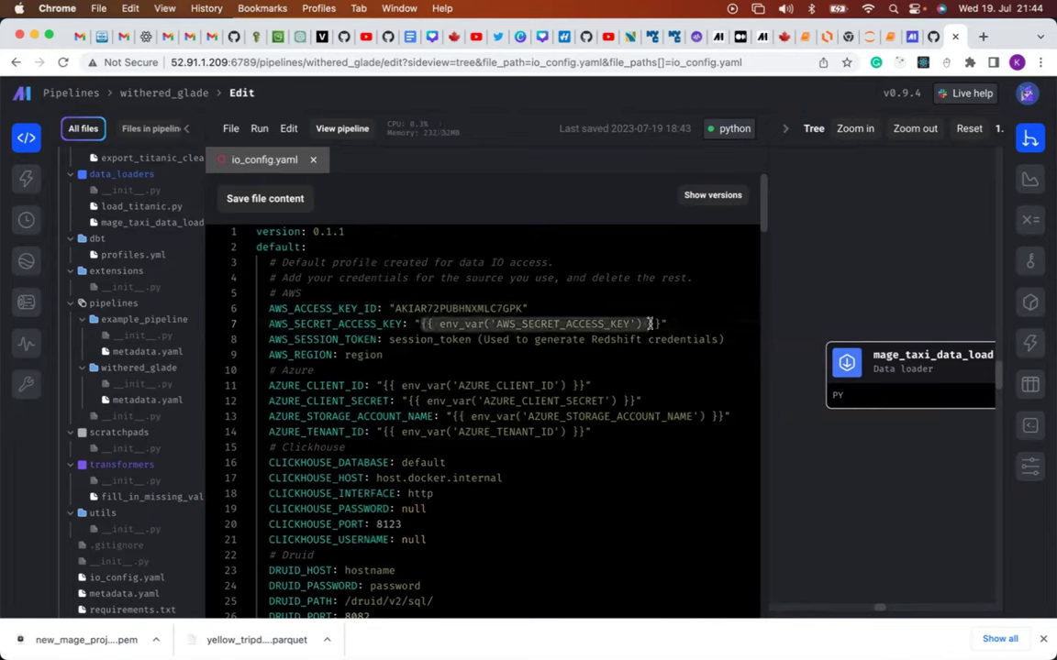
pyautogui.click(648, 324)
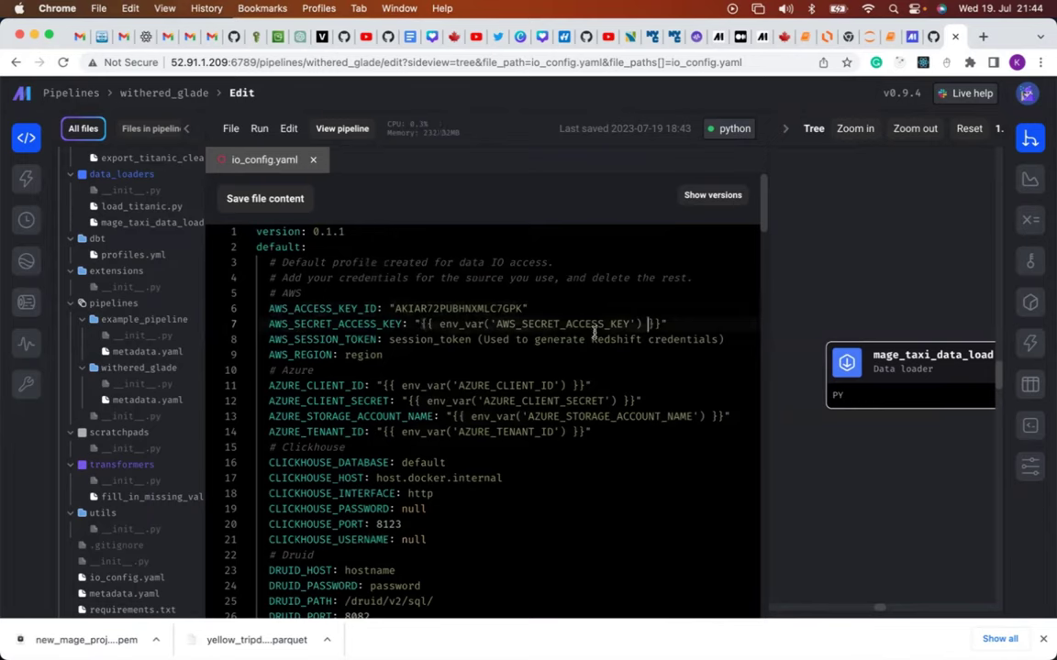
pyautogui.click(419, 324)
pyautogui.write('"')
pyautogui.moveTo(423, 325); pyautogui.dragTo(659, 324)
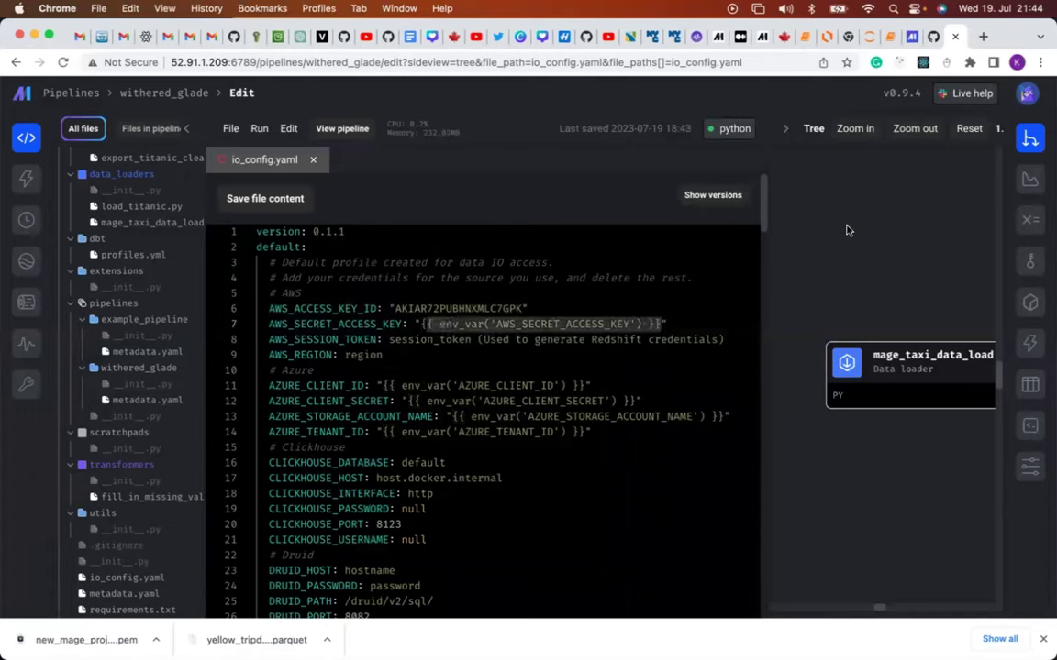
pyautogui.write('{')
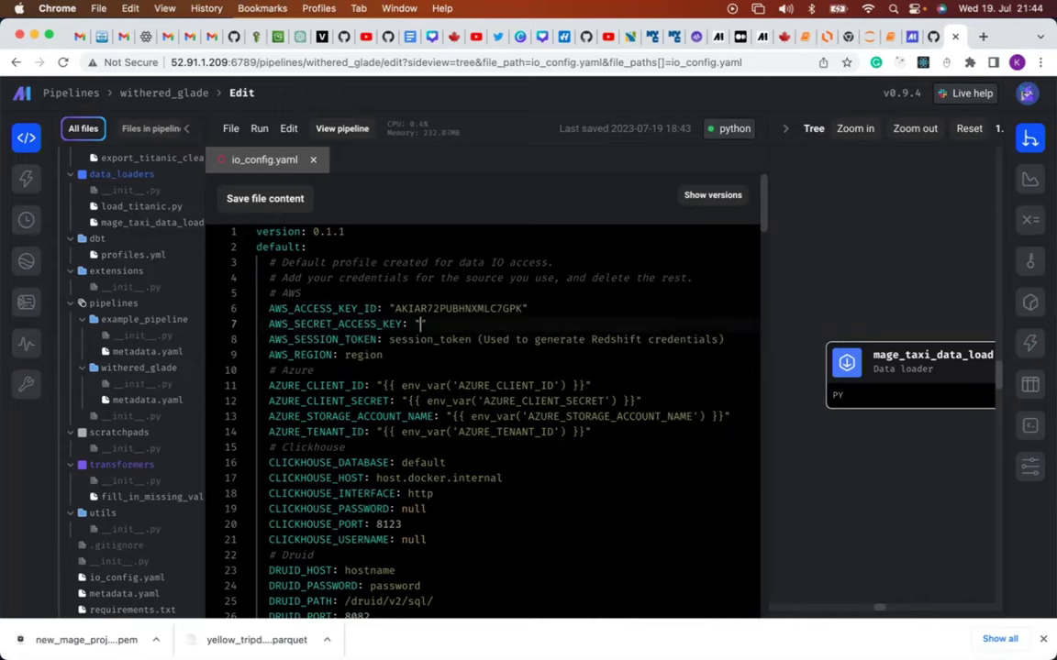
pyautogui.press('super+v')
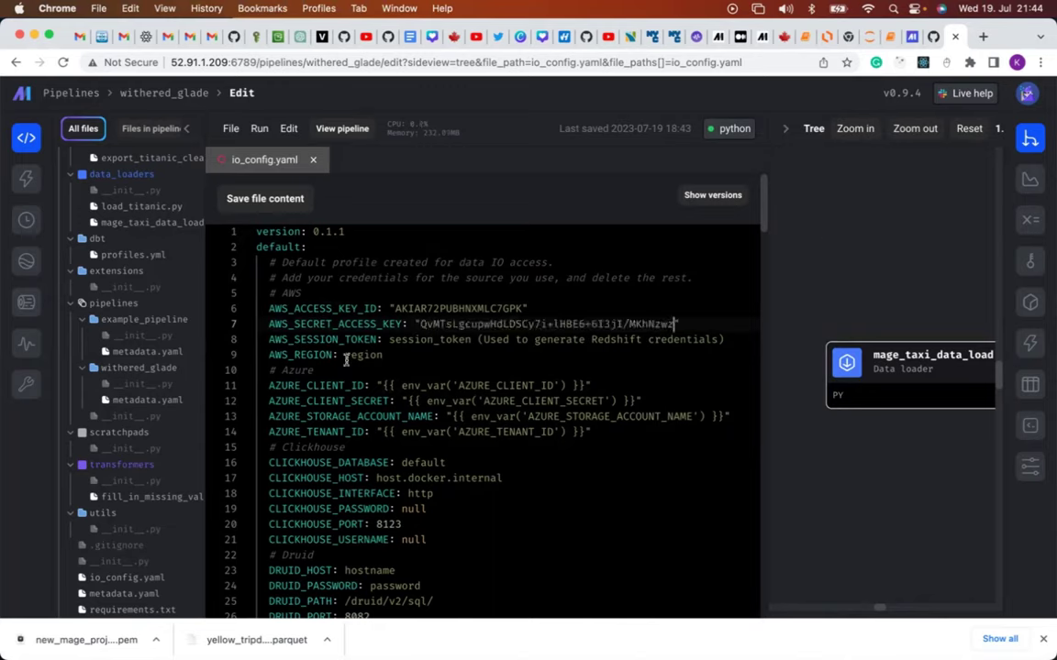
pyautogui.doubleClick(384, 355)
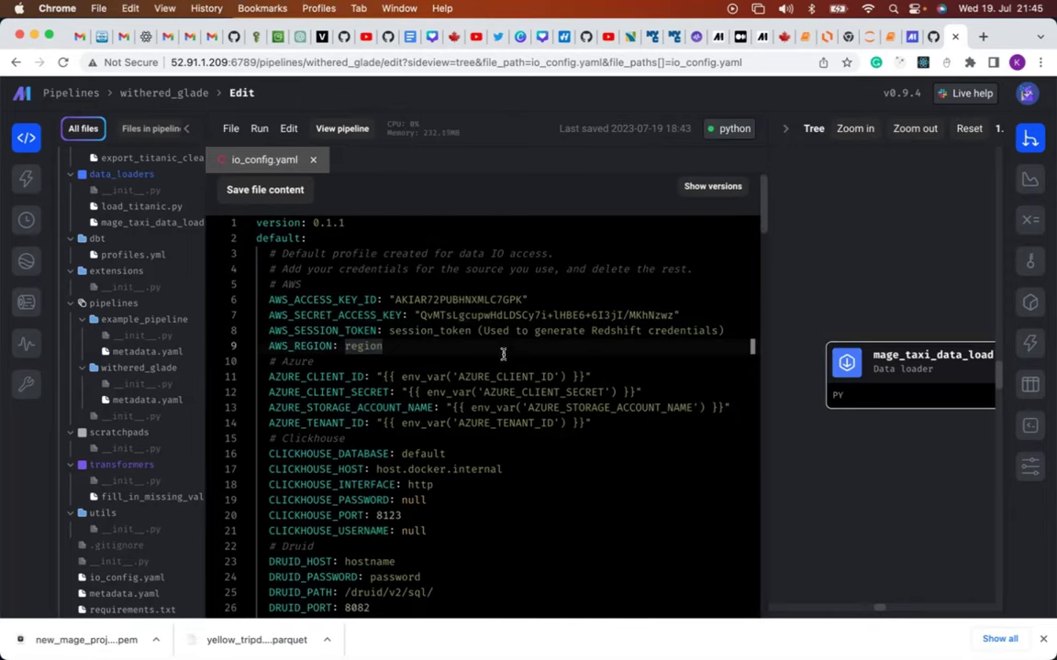
# Locate the # Azure section that begins after the AWS settings in io_config.yaml.
pyautogui.scroll(-1, 503, 354)
pyautogui.click(502, 354)
pyautogui.scroll(-2, 503, 354)
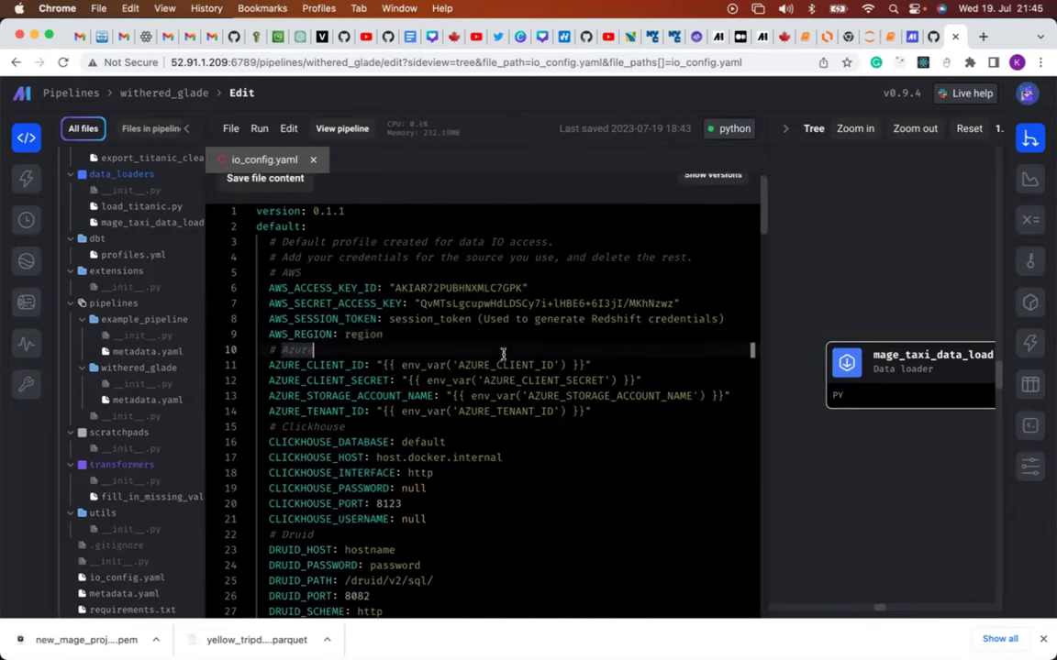
pyautogui.scroll(2, 502, 355)
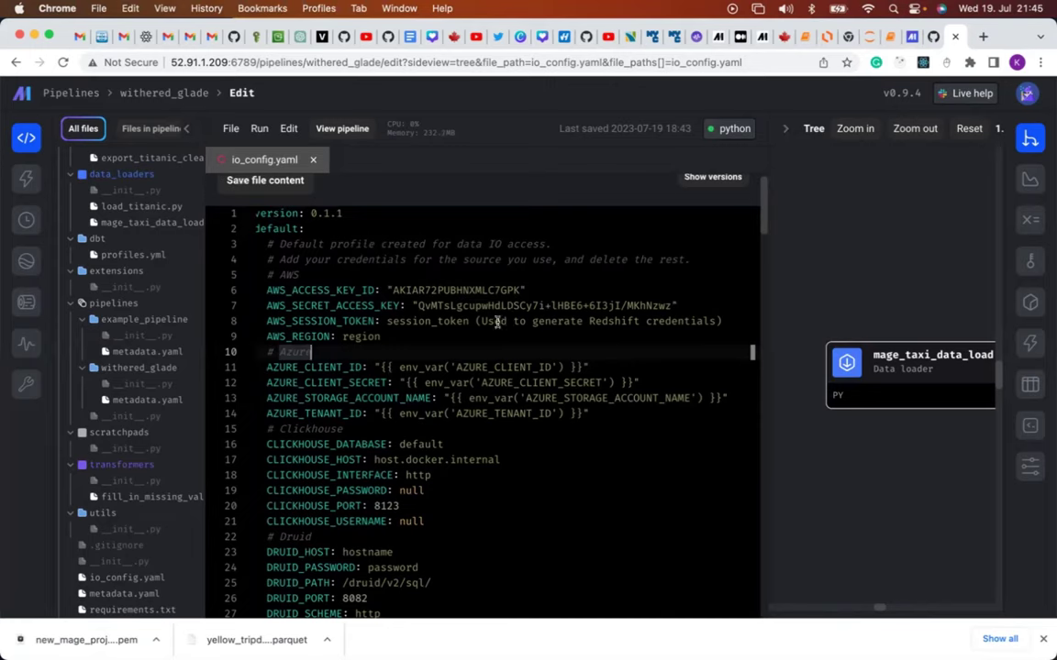
pyautogui.scroll(-2, 500, 321)
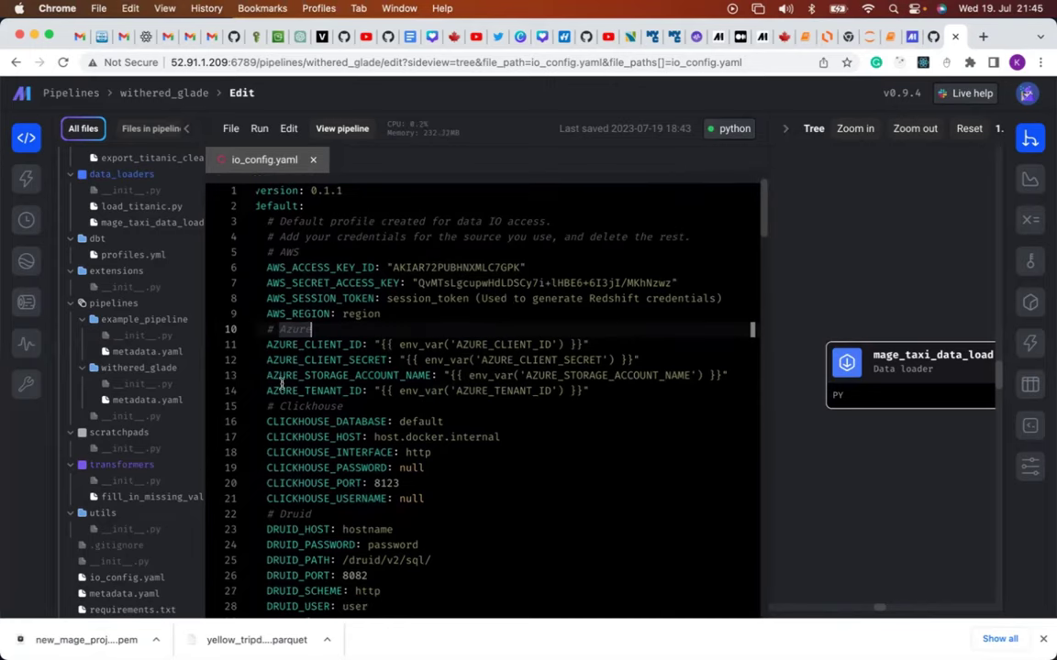
pyautogui.doubleClick(266, 344)
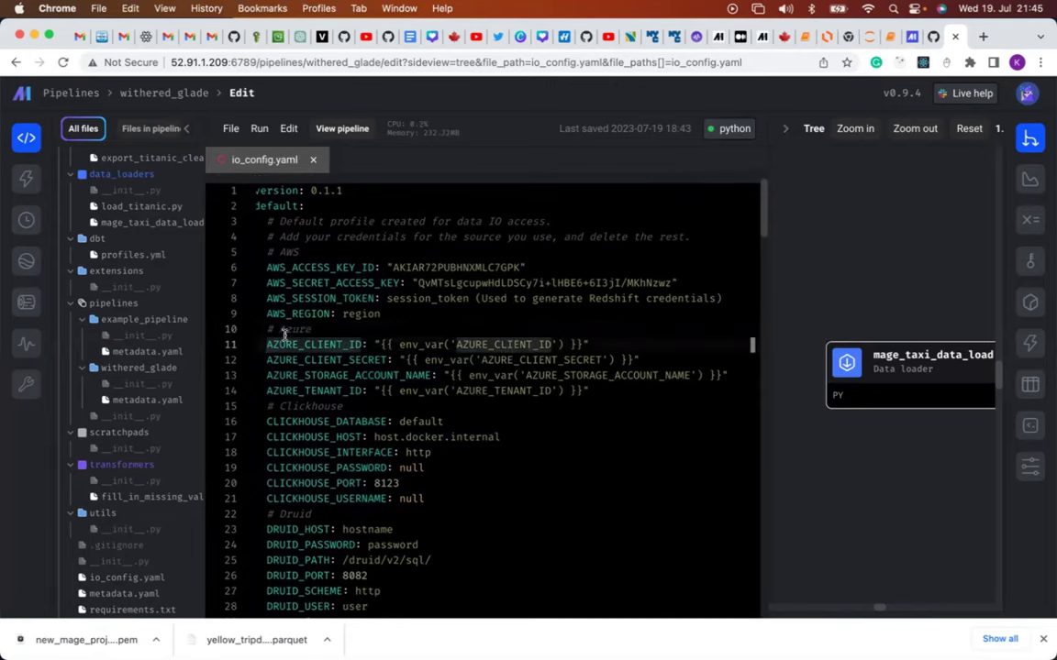
pyautogui.scroll(-3, 320, 523)
pyautogui.scroll(-4, 320, 523)
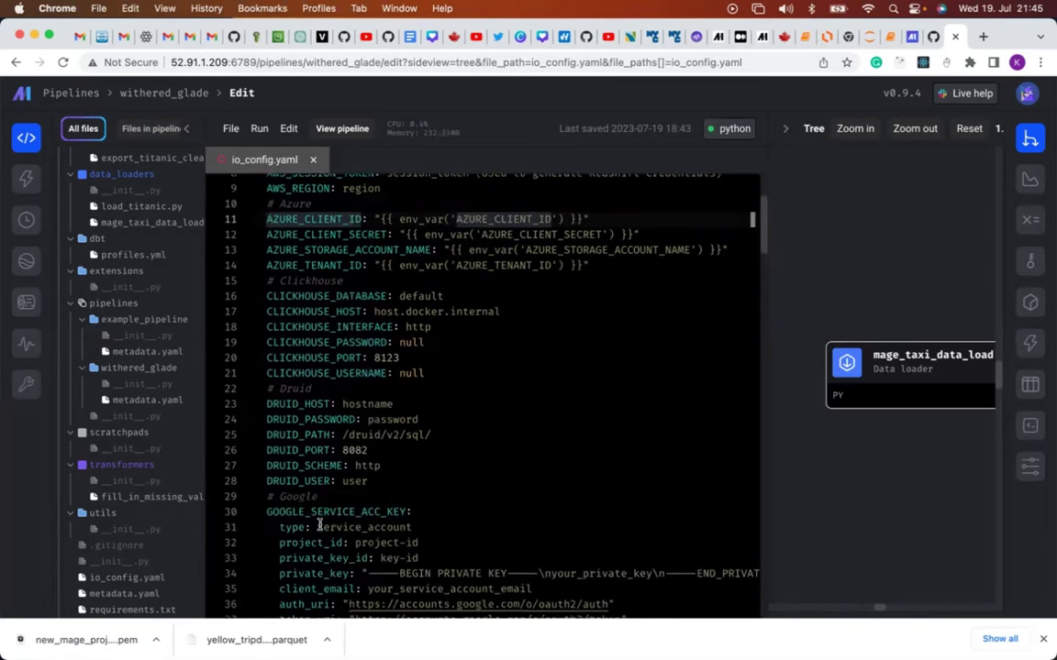
pyautogui.scroll(2, 320, 523)
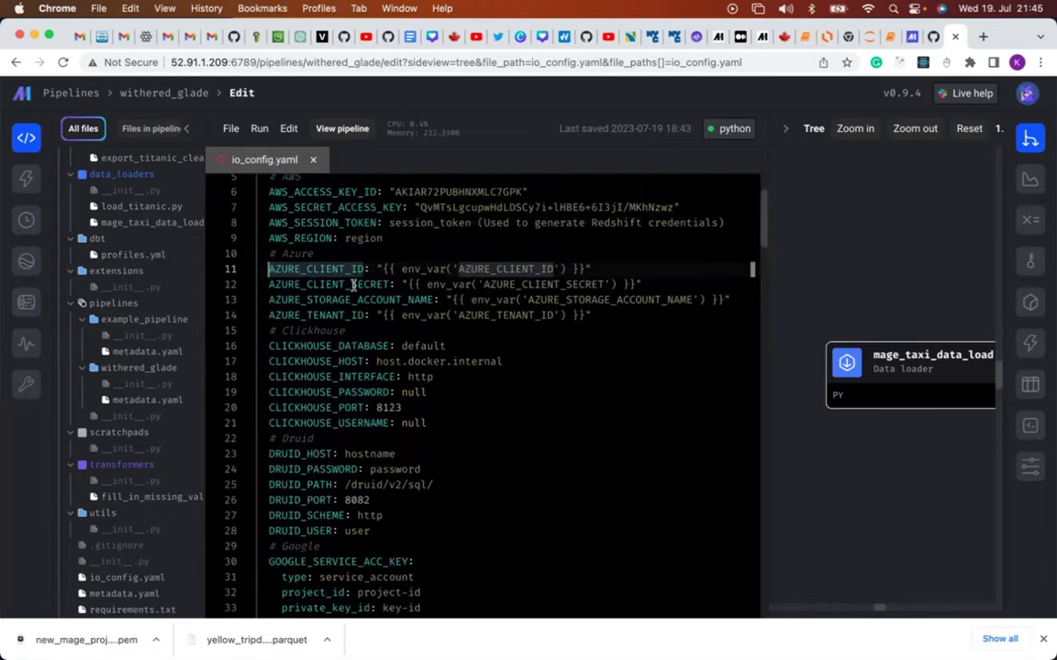
# Delete everything from the # Azure heading to the end of the file.
pyautogui.moveTo(267, 256); pyautogui.dragTo(528, 578)
pyautogui.scroll(1, 545, 606)
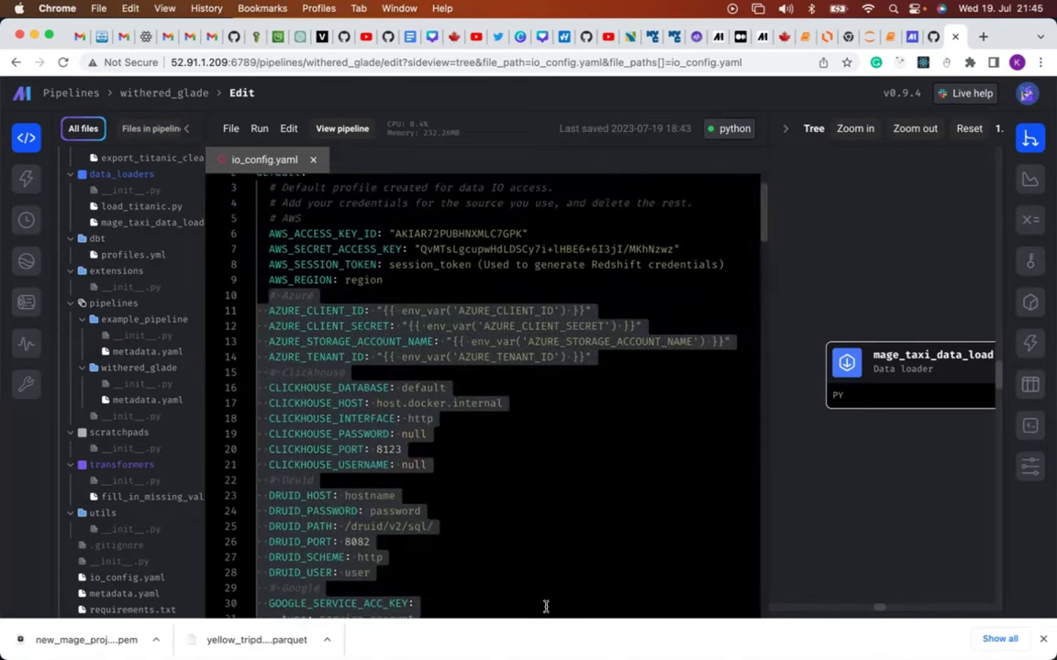
pyautogui.scroll(-2, 546, 607)
pyautogui.scroll(-10, 545, 606)
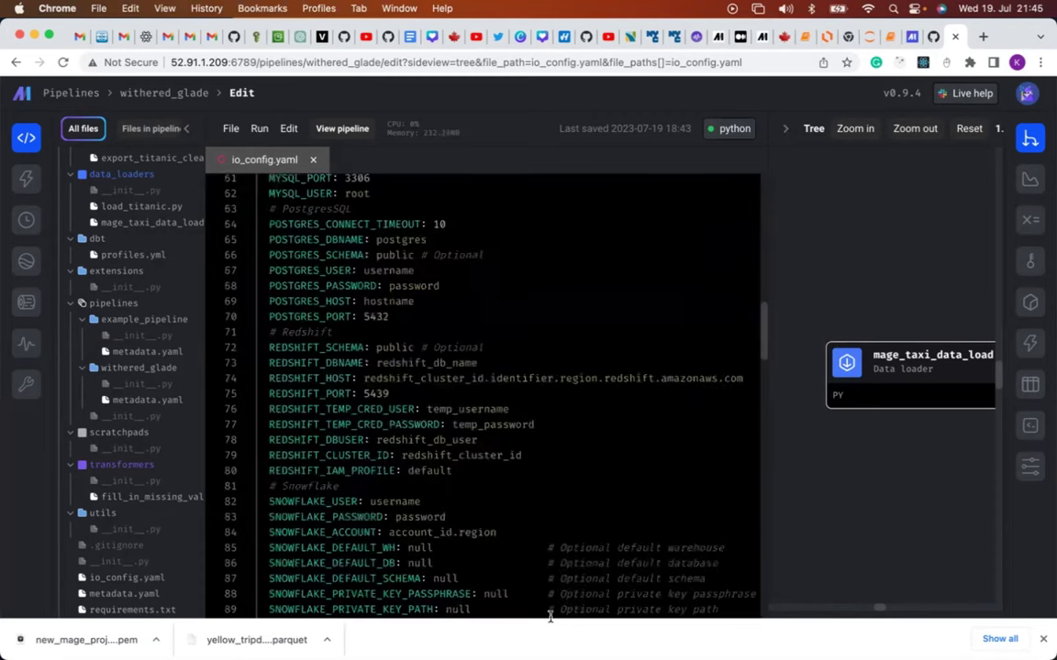
pyautogui.scroll(-2, 550, 617)
pyautogui.keyDown('shift'); pyautogui.click(550, 616); pyautogui.keyUp('shift')
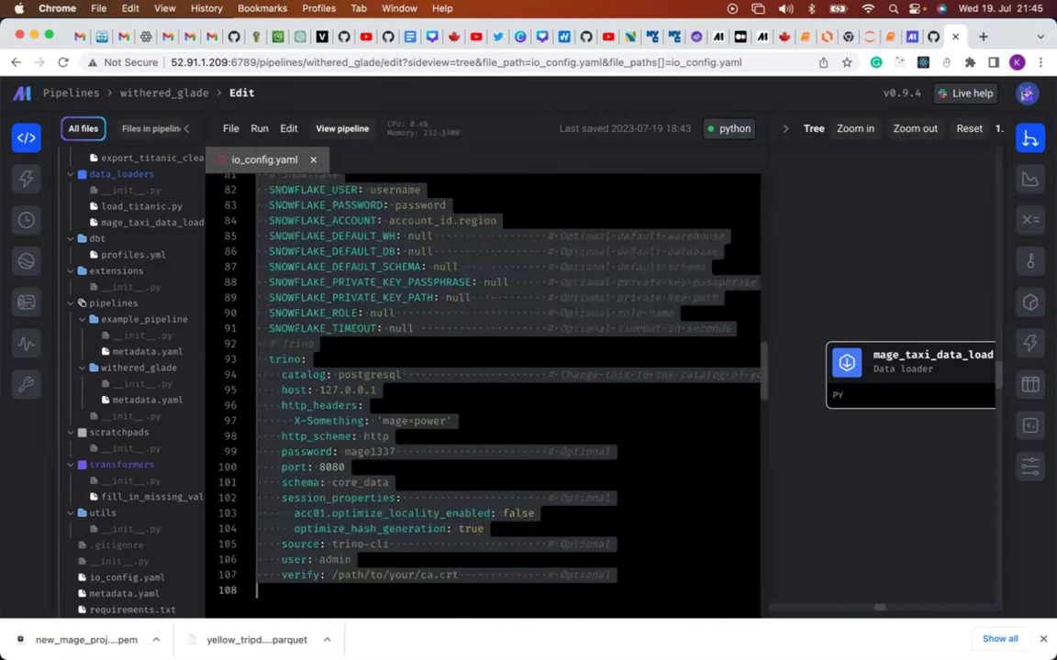
pyautogui.press('BackSpace')
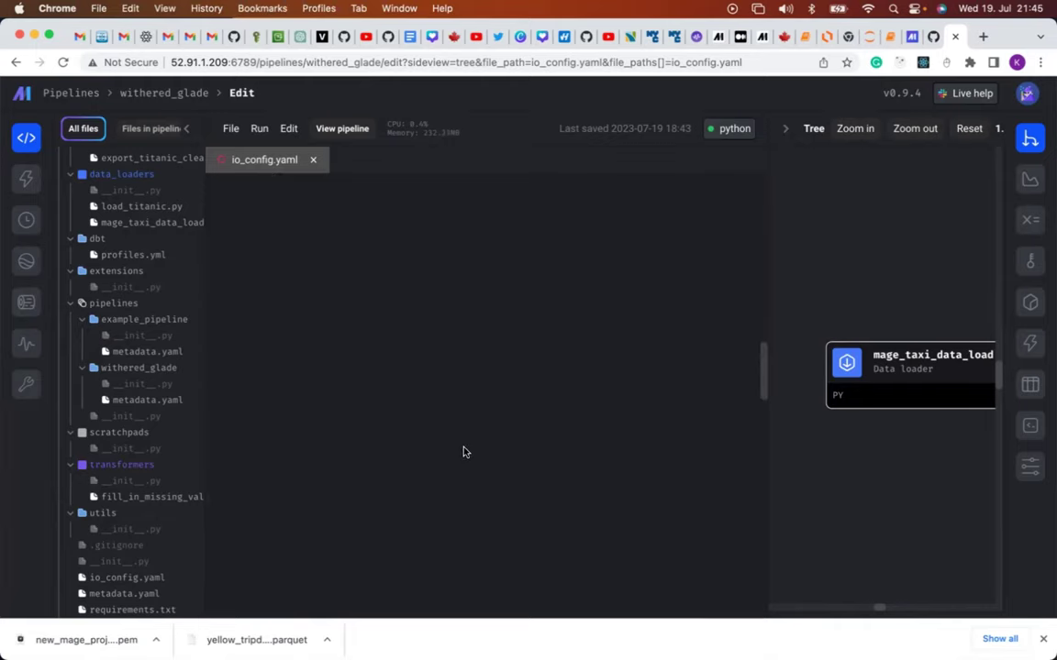
# Save io_config.yaml with only the AWS credentials and region placeholder remaining.
pyautogui.scroll(5, 463, 451)
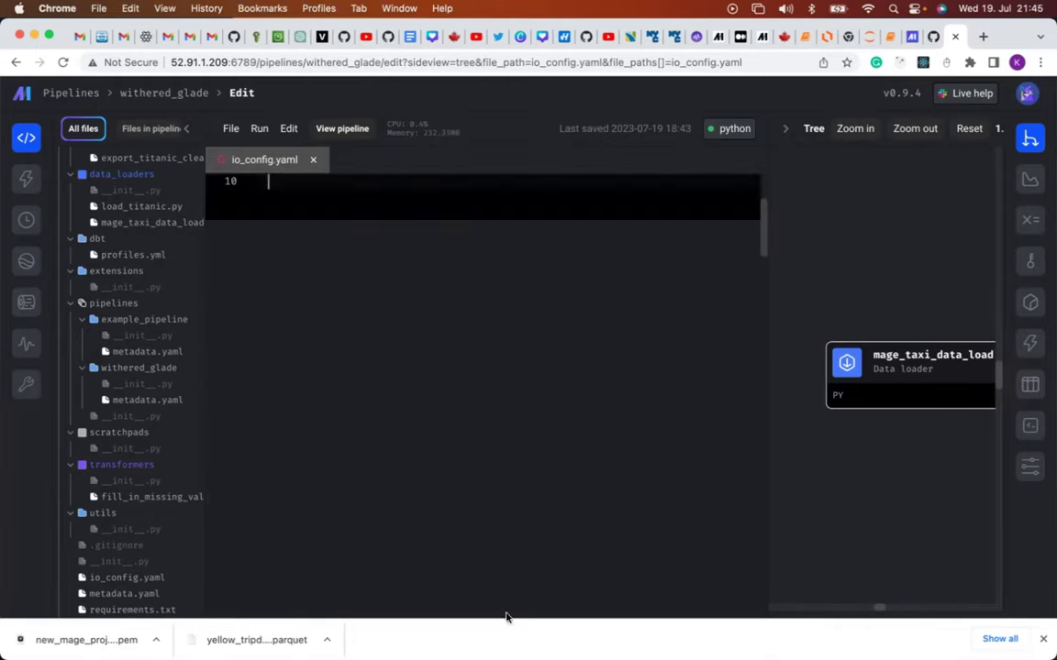
pyautogui.scroll(-2, 502, 594)
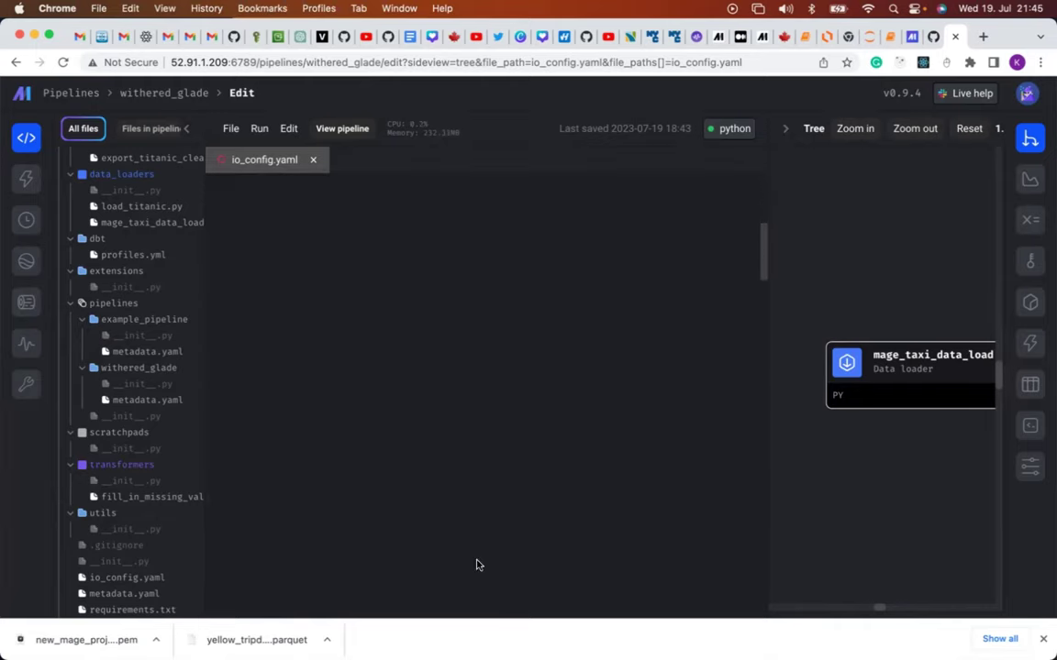
pyautogui.scroll(3, 401, 351)
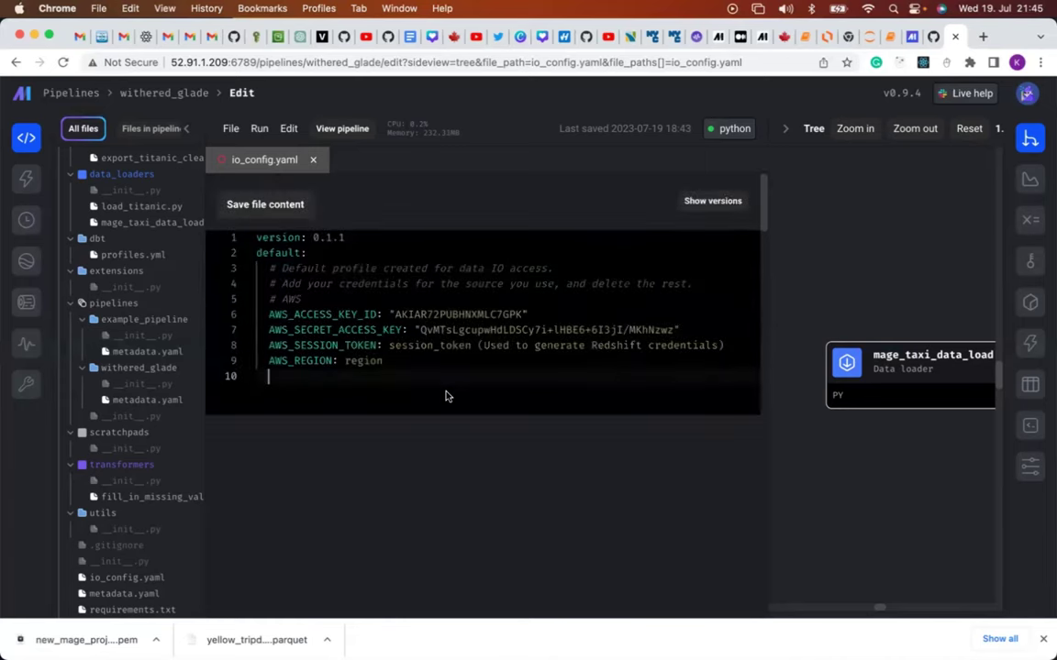
pyautogui.click(401, 364)
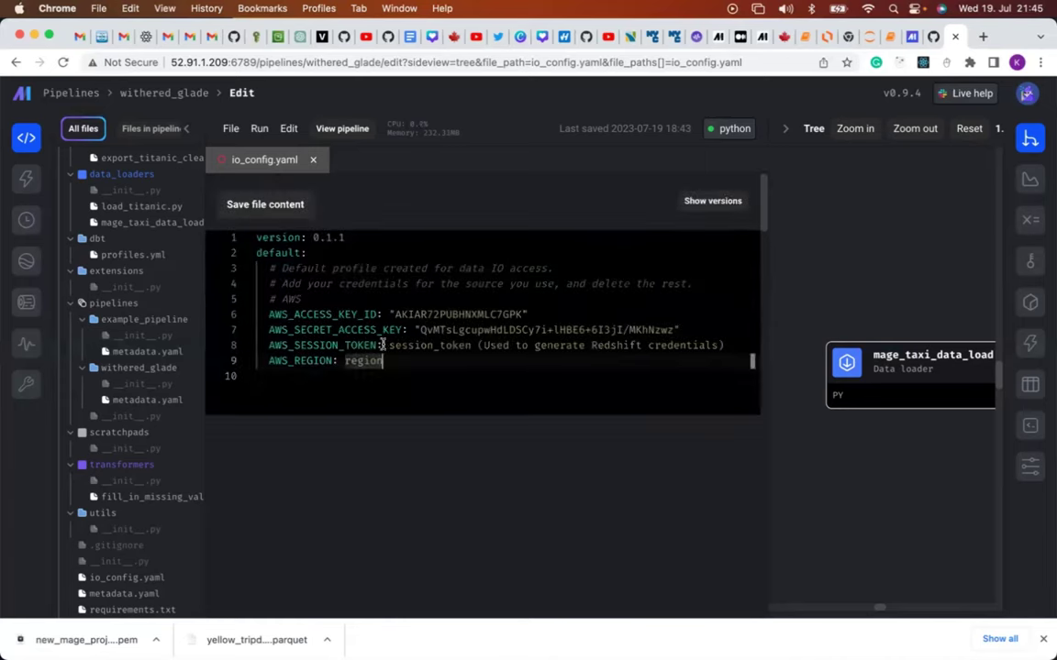
pyautogui.click(277, 211)
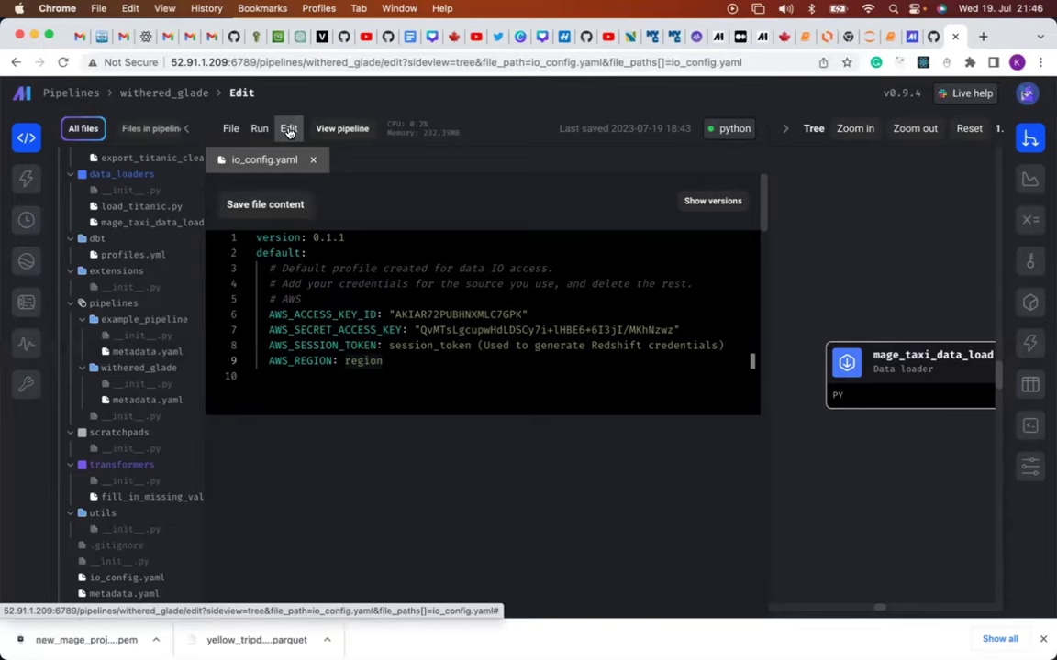
# Rerun the mage_taxi_data_load S3 loader block and review the NoCredentialsError traceback.
pyautogui.click(288, 131)
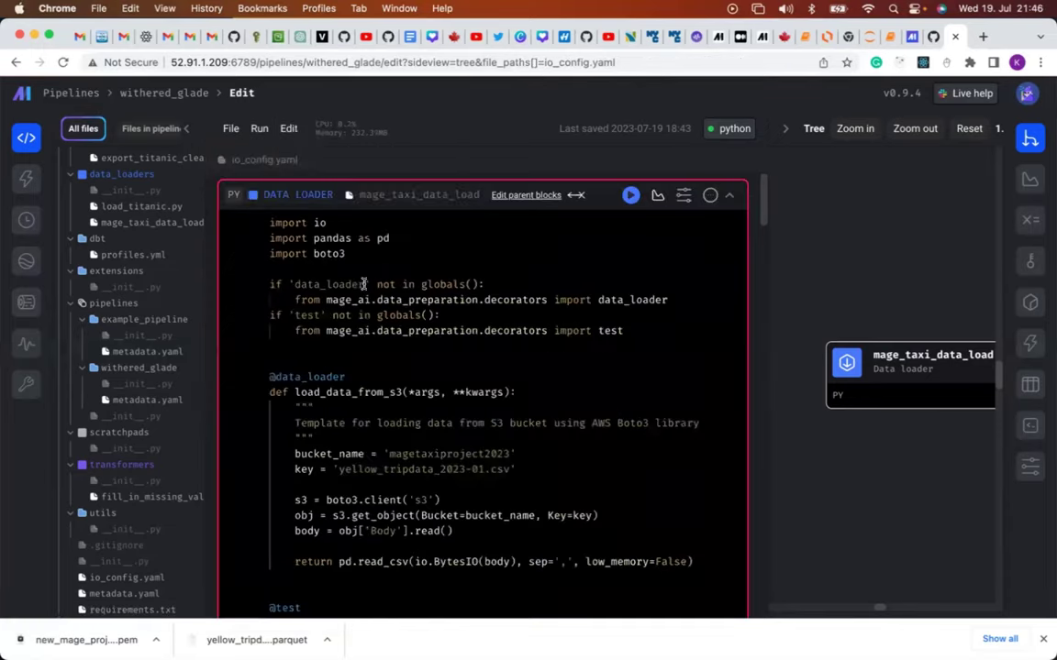
pyautogui.scroll(-8, 360, 283)
pyautogui.scroll(-1, 363, 284)
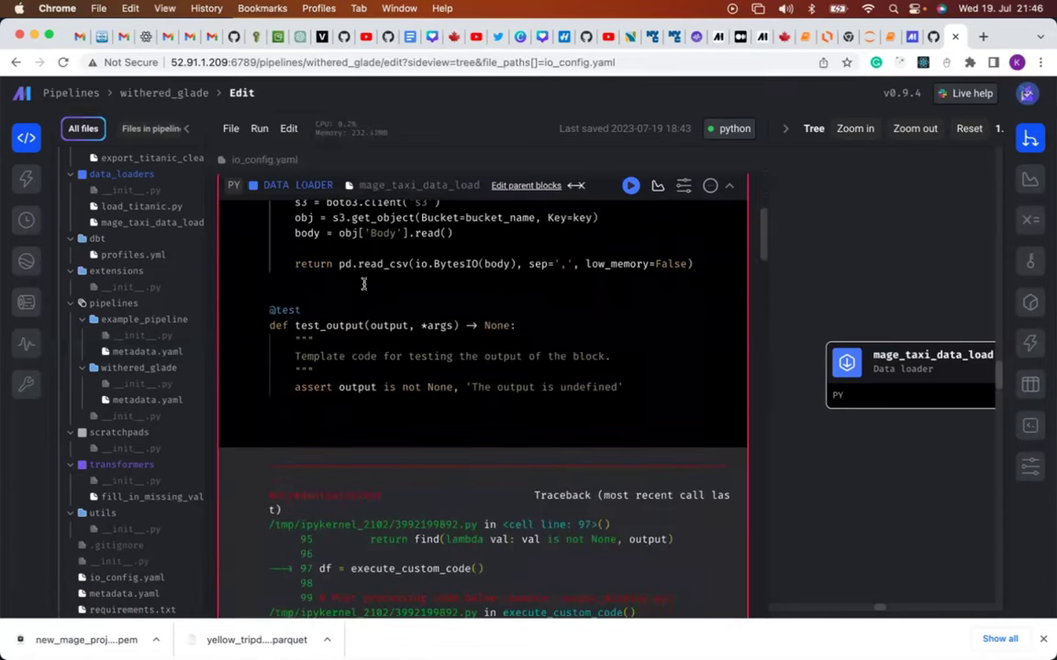
pyautogui.click(632, 187)
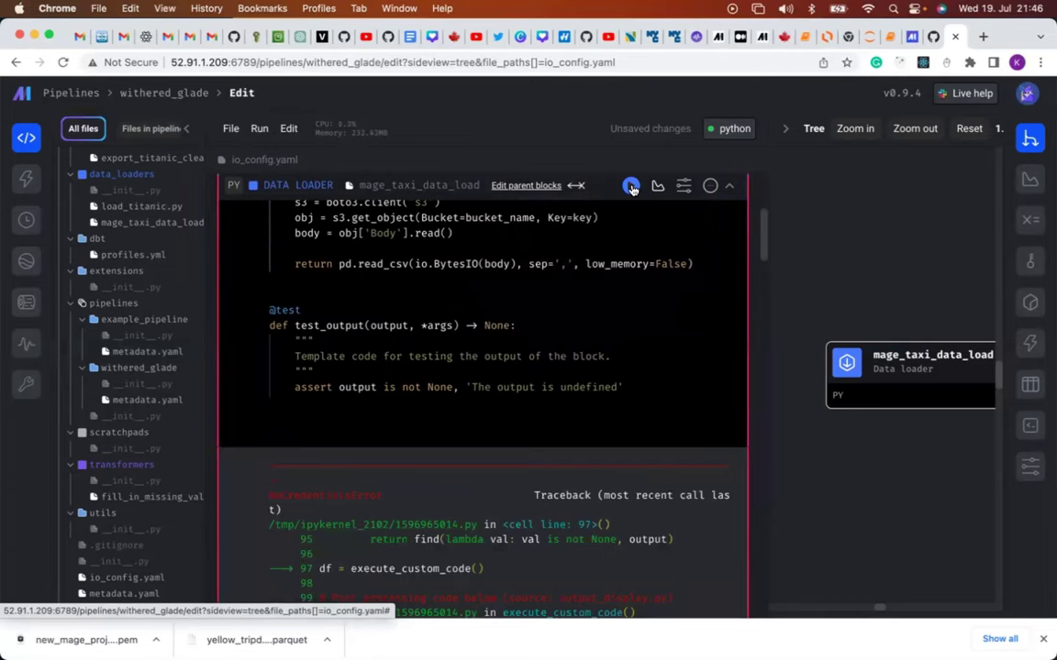
pyautogui.scroll(-15, 580, 426)
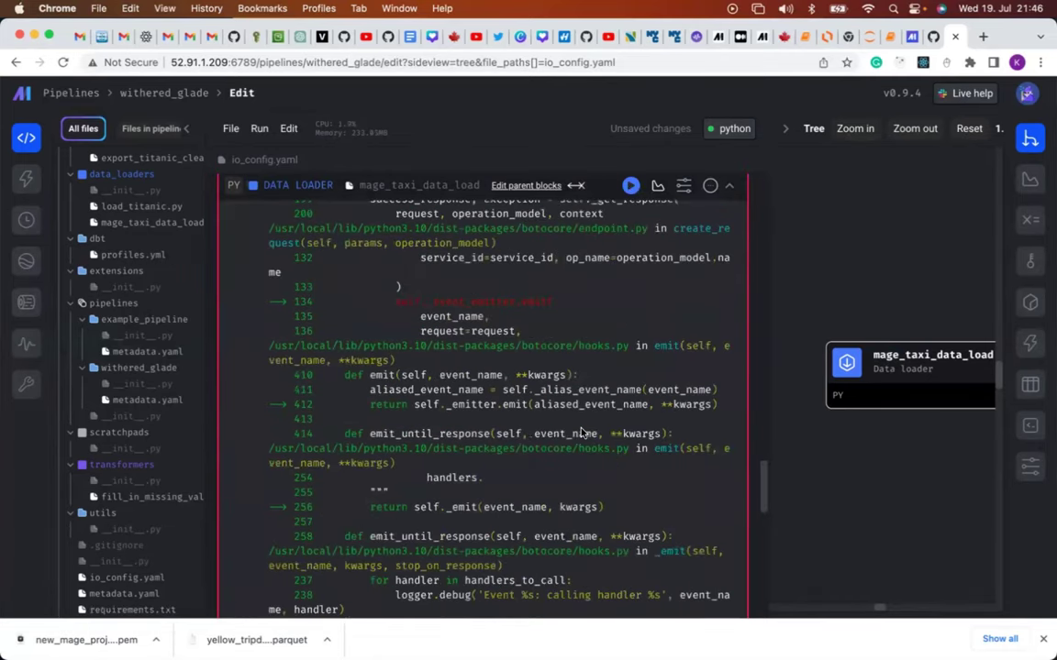
pyautogui.scroll(-10, 580, 432)
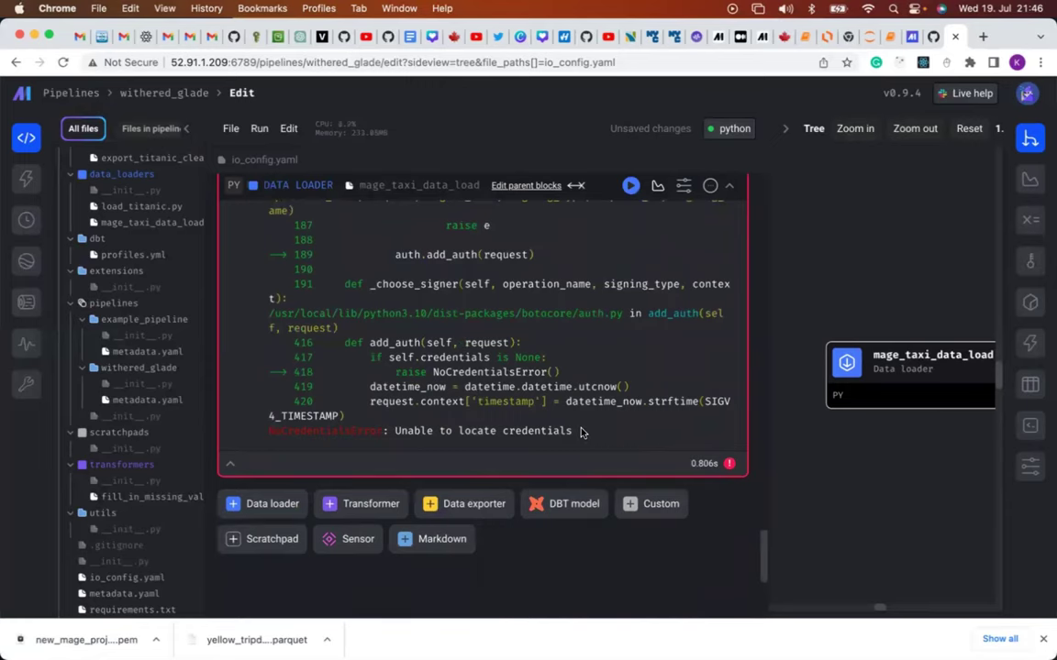
pyautogui.scroll(15, 580, 432)
pyautogui.scroll(15, 579, 427)
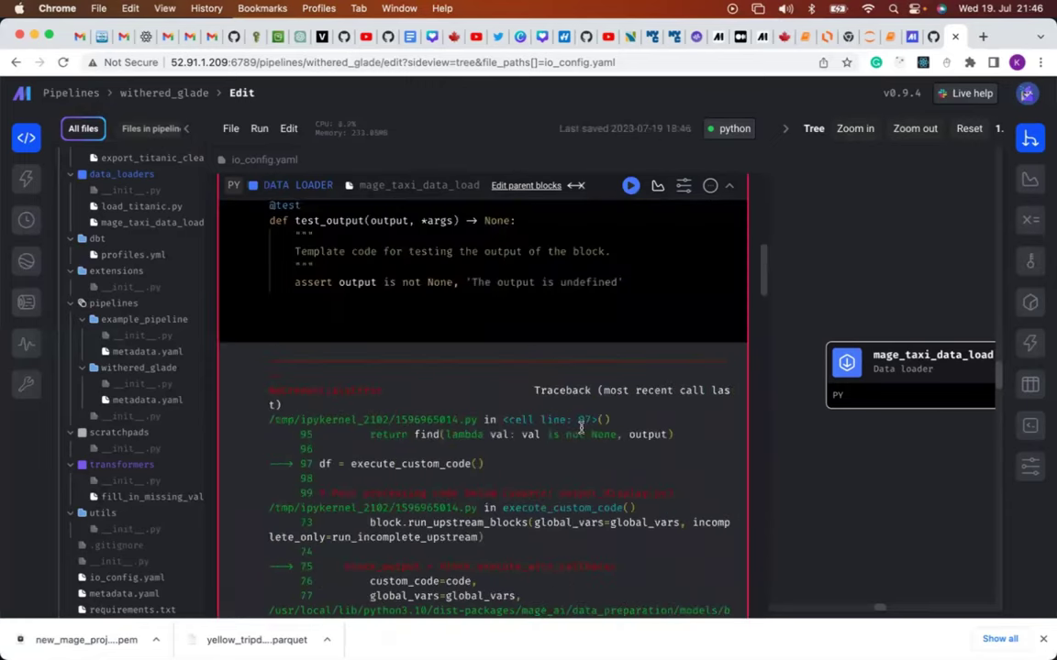
pyautogui.scroll(-1, 200, 387)
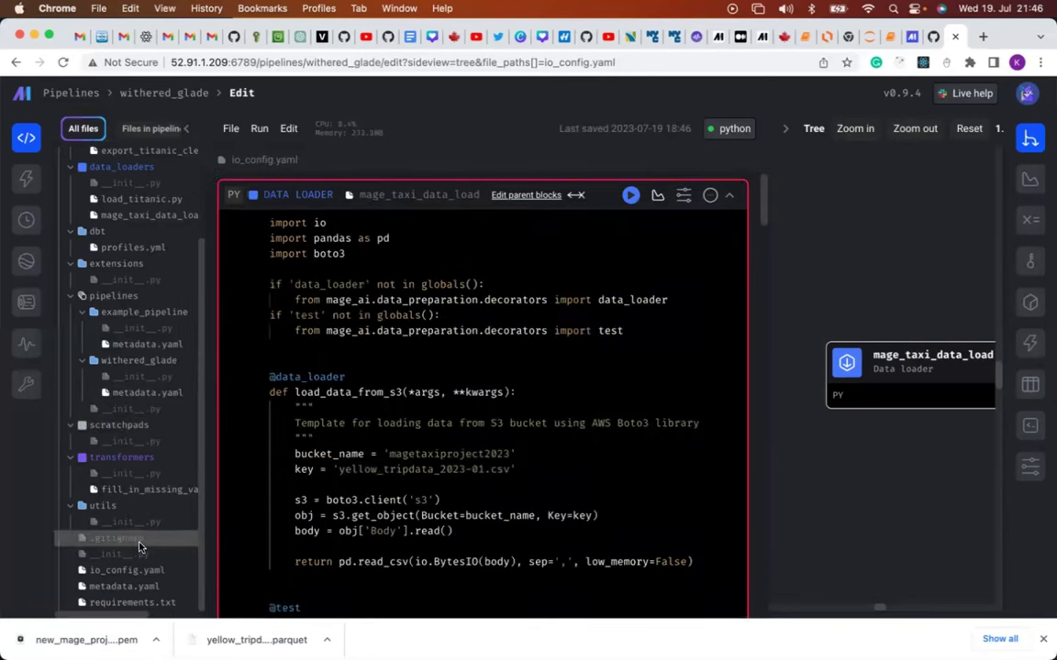
# Select the region placeholder on line 9, then view the S3 page for yellow_tripdata_2023-01.csv.
pyautogui.click(149, 572)
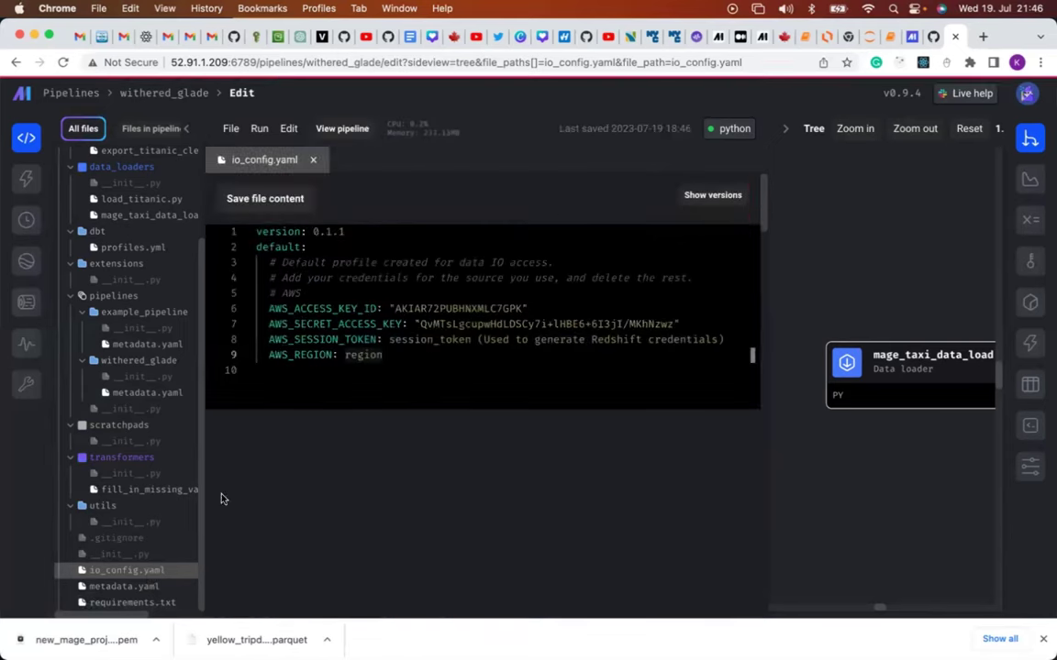
pyautogui.doubleClick(383, 356)
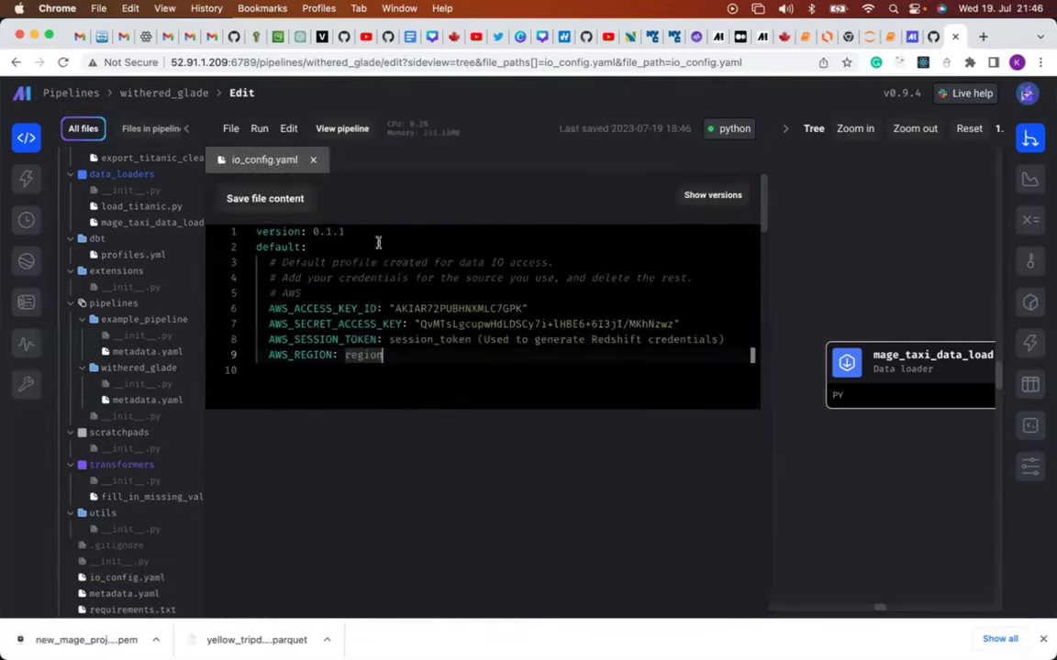
pyautogui.click(280, 38)
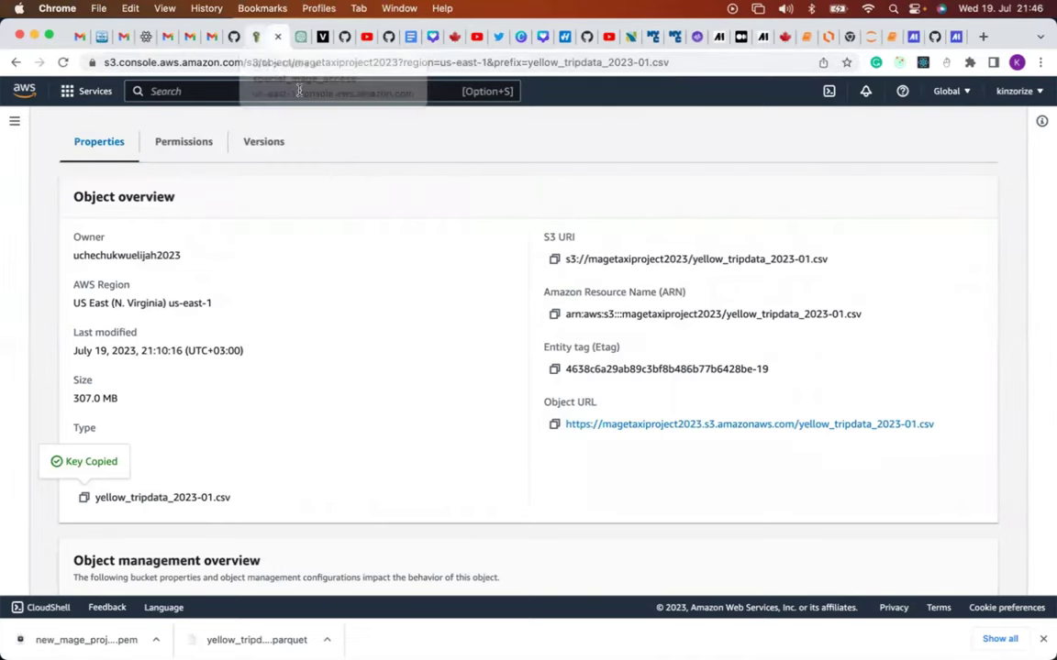
# Find the mageproject instance in EC2 and confirm its region is us-east-1 (N. Virginia).
pyautogui.click(256, 43)
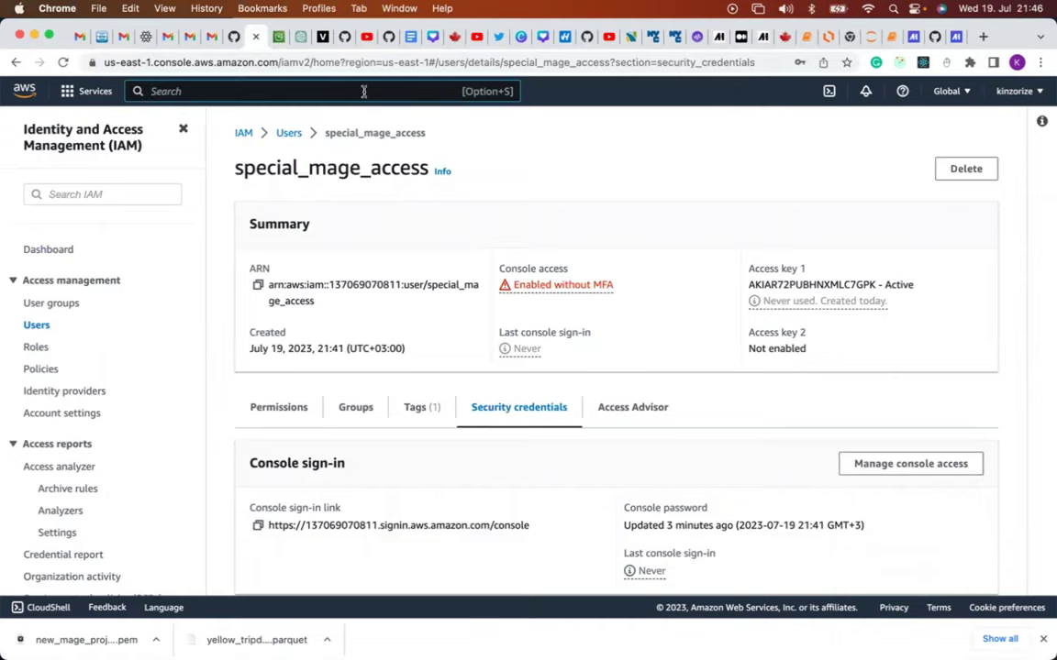
pyautogui.write('ec')
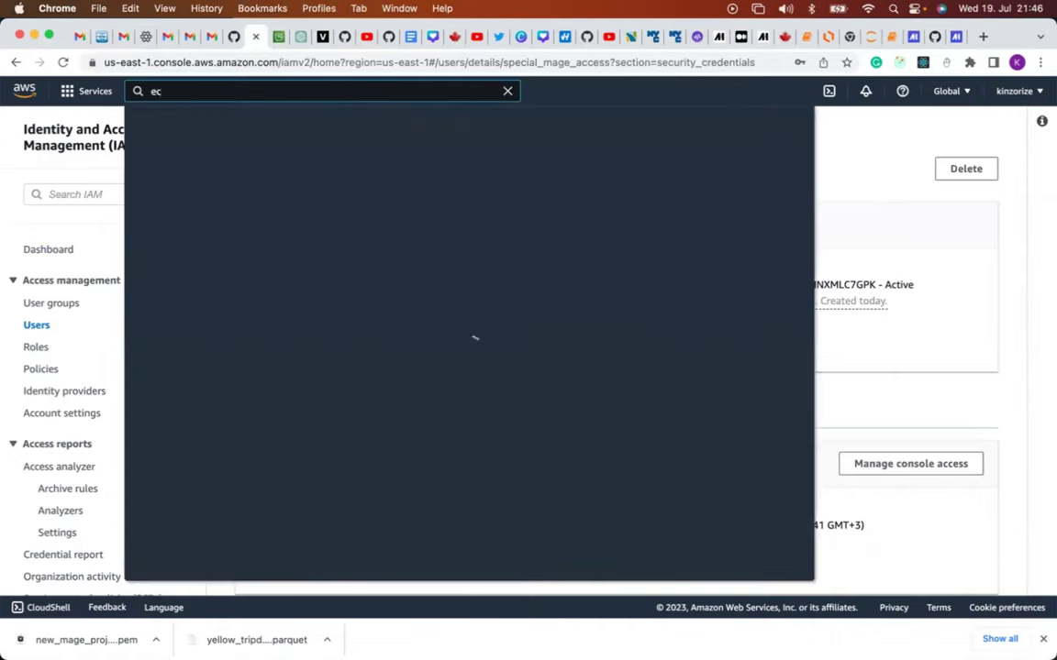
pyautogui.write('2')
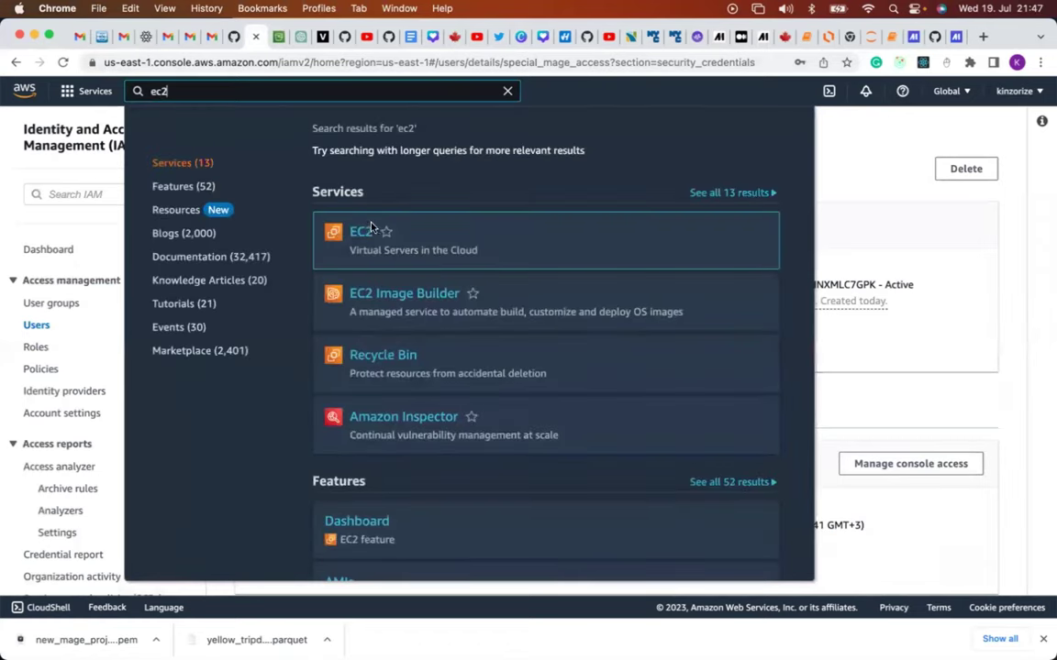
pyautogui.click(361, 232)
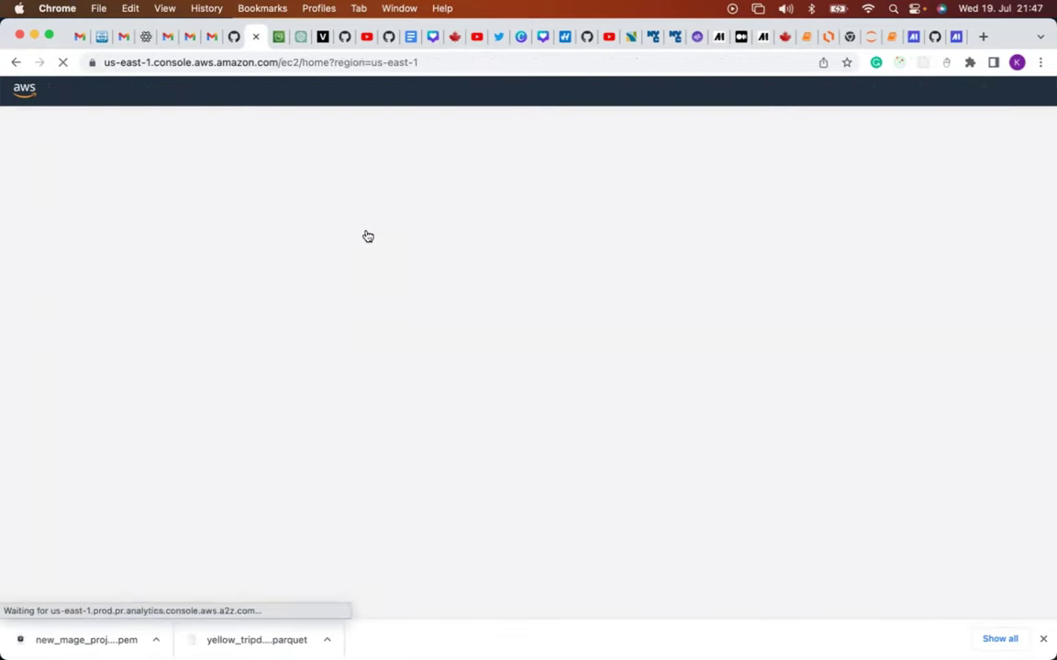
pyautogui.click(290, 261)
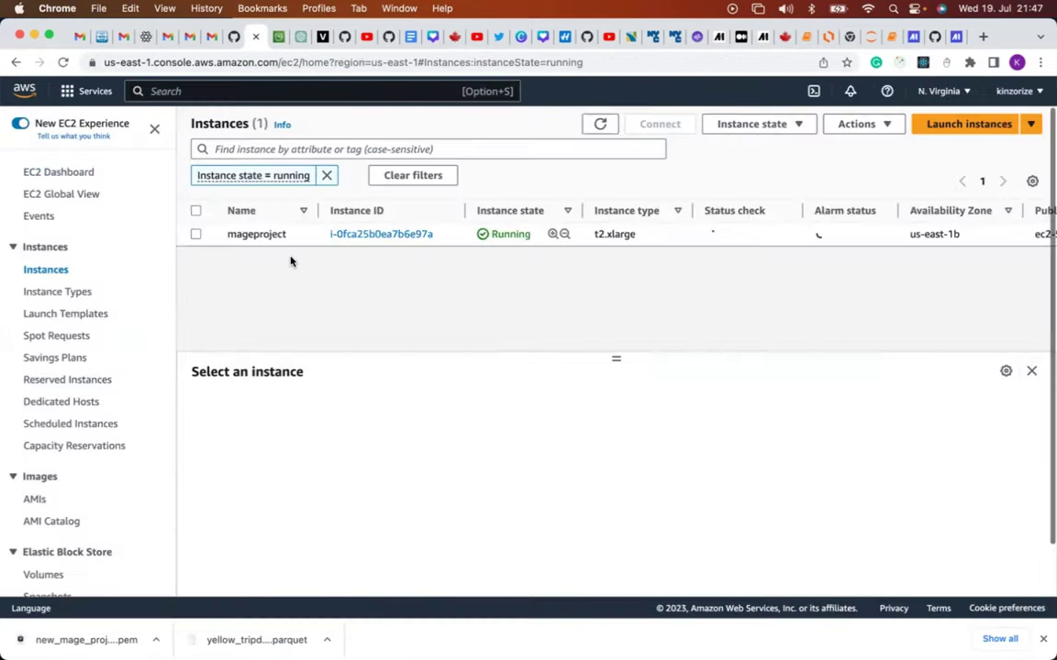
pyautogui.click(195, 235)
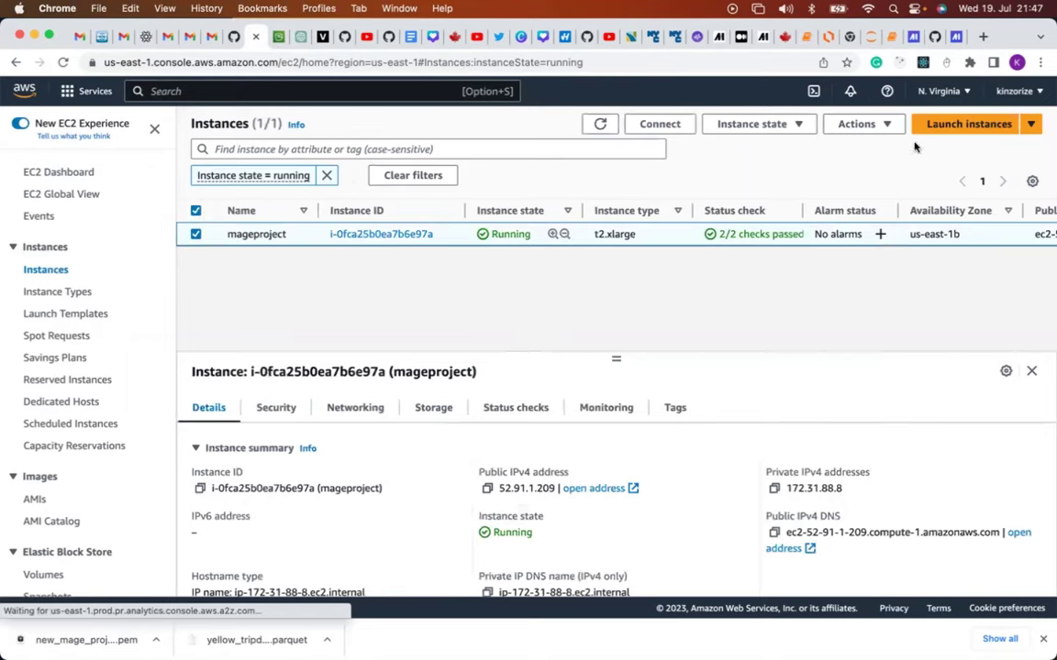
pyautogui.click(961, 95)
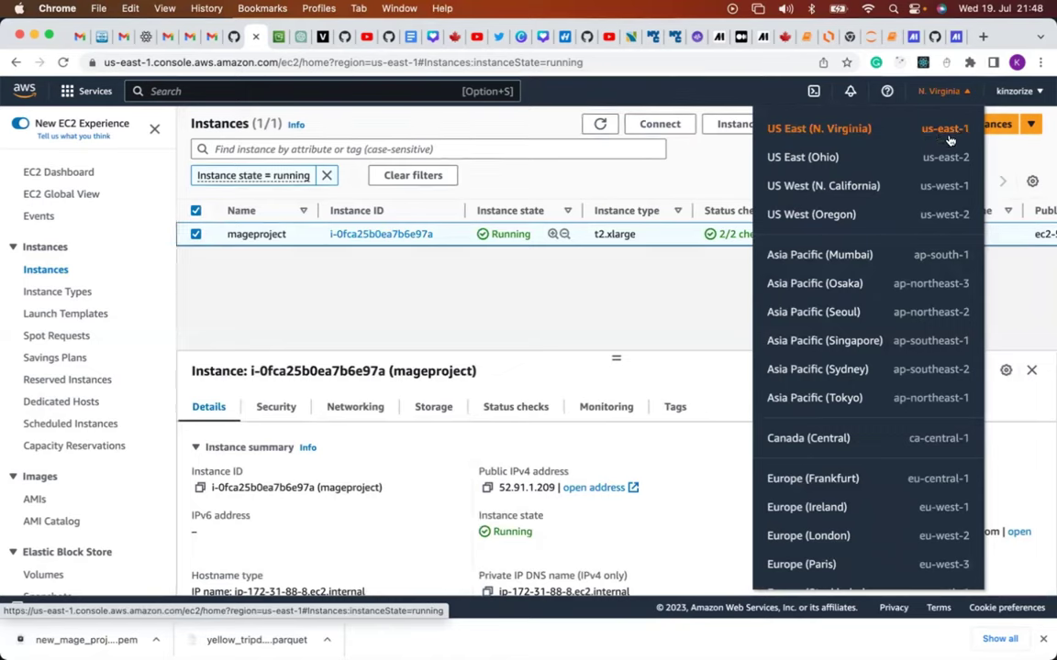
pyautogui.click(956, 38)
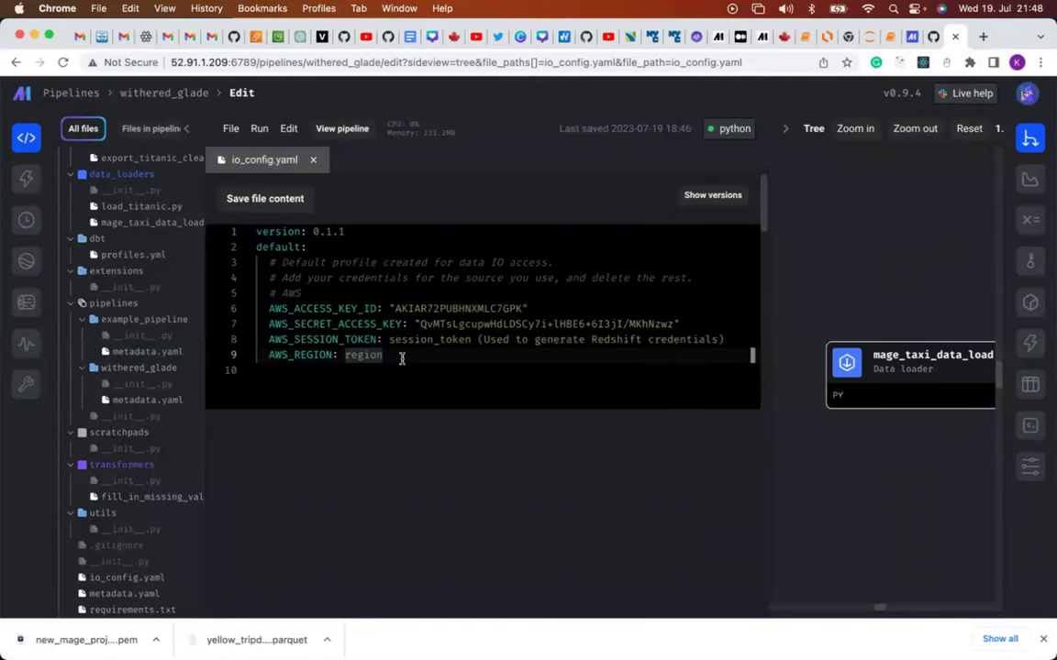
# Set AWS_REGION to "us-east-1", save io_config.yaml, and return to the loader block.
pyautogui.write('"')
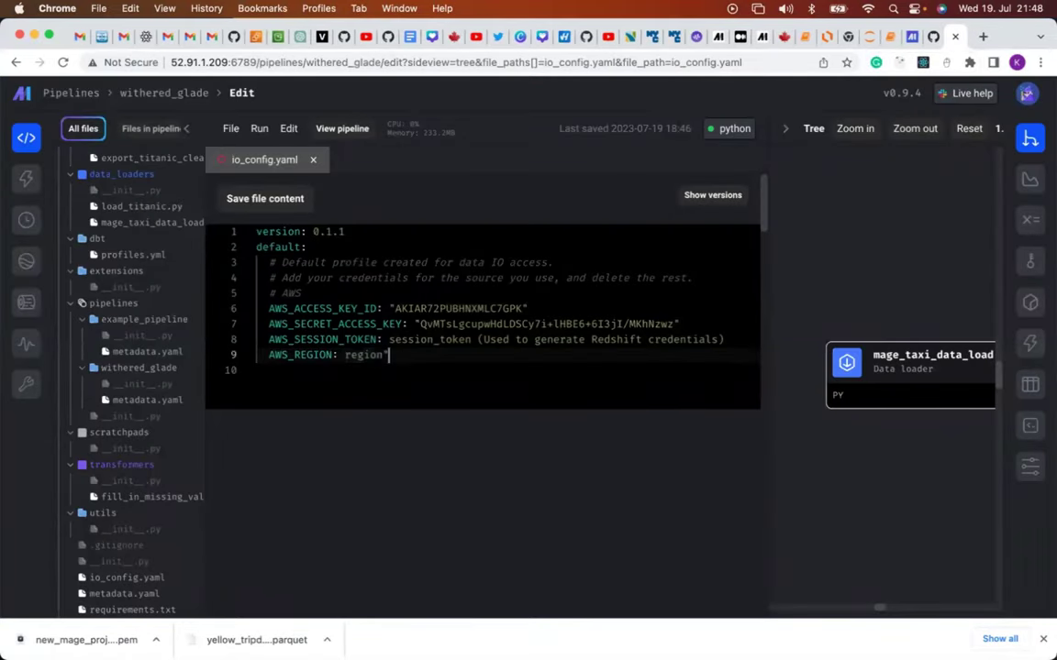
pyautogui.press('BackSpace')
pyautogui.press('BackSpace')
pyautogui.press('BackSpace')
pyautogui.press('BackSpace')
pyautogui.press('BackSpace')
pyautogui.write('"')
pyautogui.press('Left')
pyautogui.write('us-east-1')
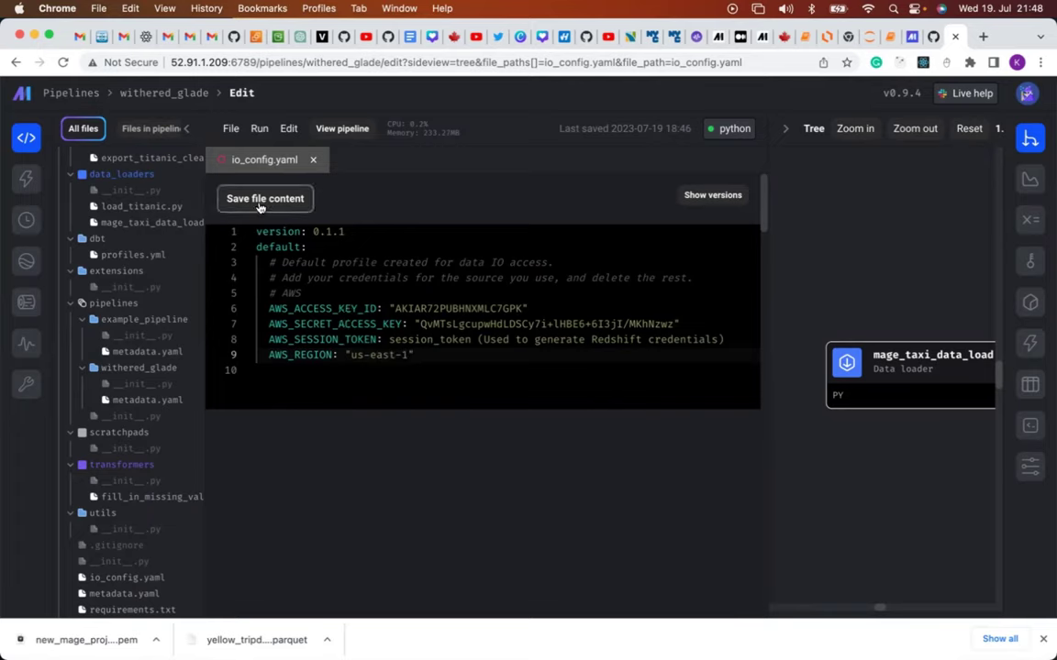
pyautogui.click(264, 200)
pyautogui.click(290, 131)
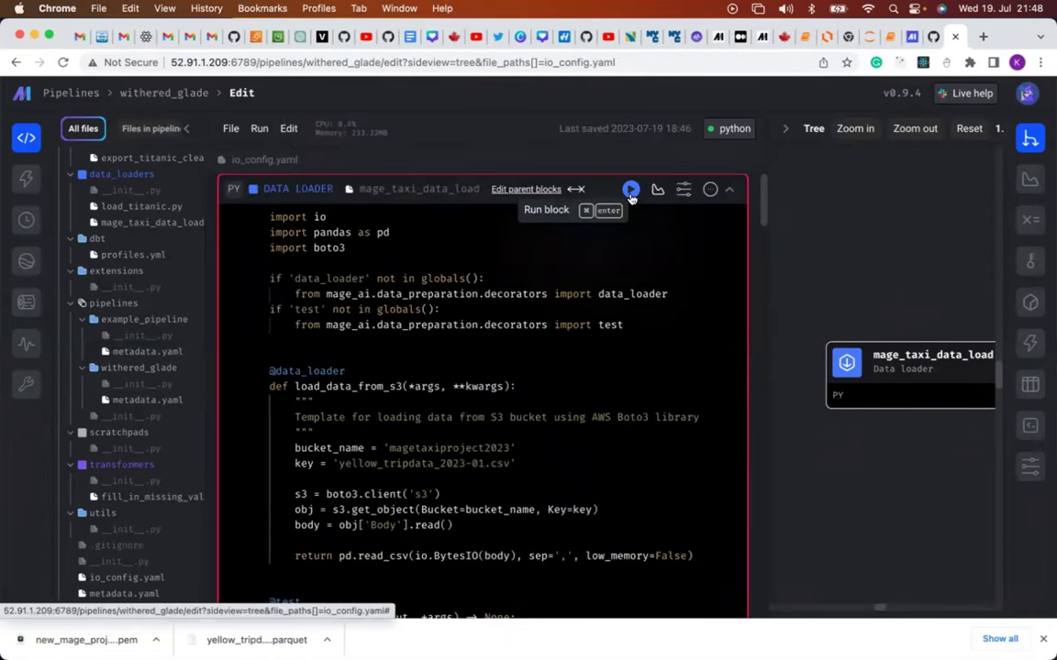
# Rerun the loader with region us-east-1, check the credentials error, and dismiss the downloads bar.
pyautogui.click(630, 195)
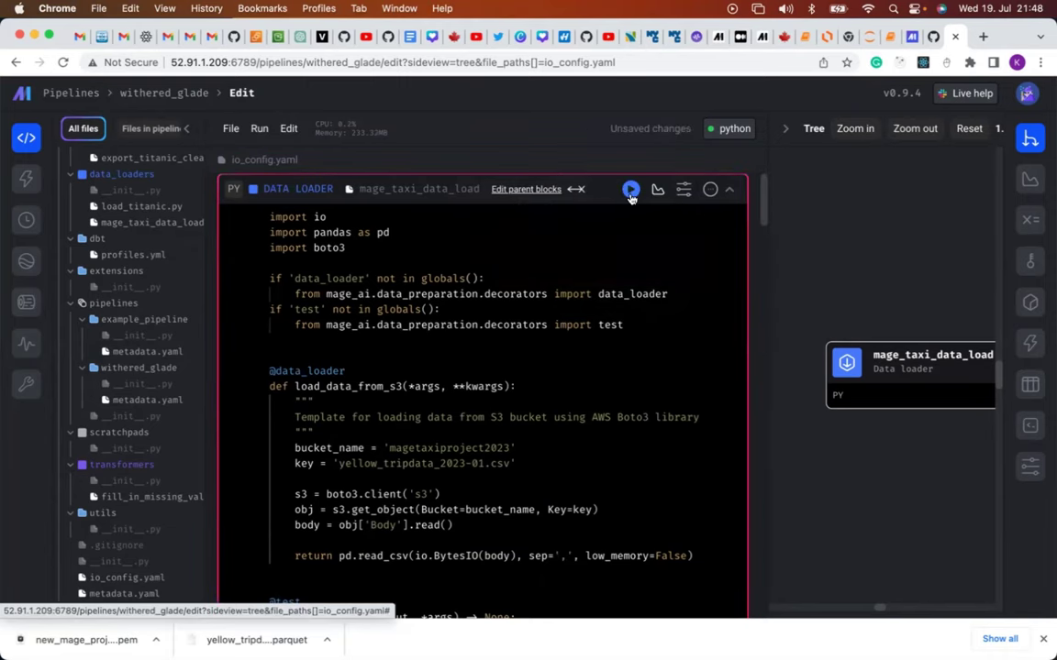
pyautogui.scroll(-15, 630, 198)
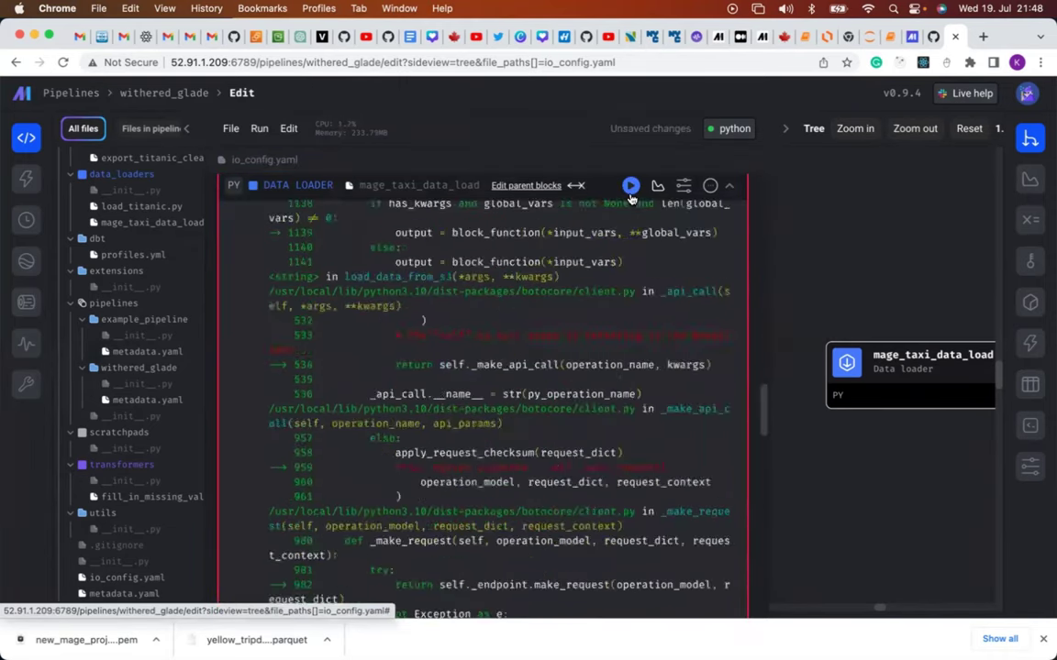
pyautogui.scroll(-10, 631, 197)
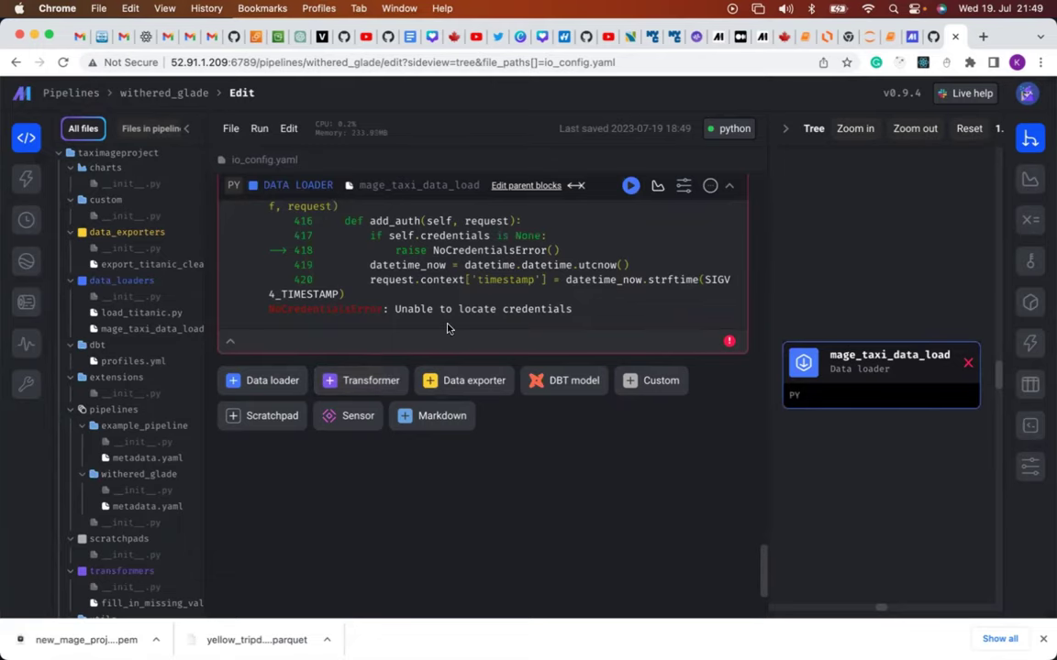
pyautogui.scroll(2, 446, 328)
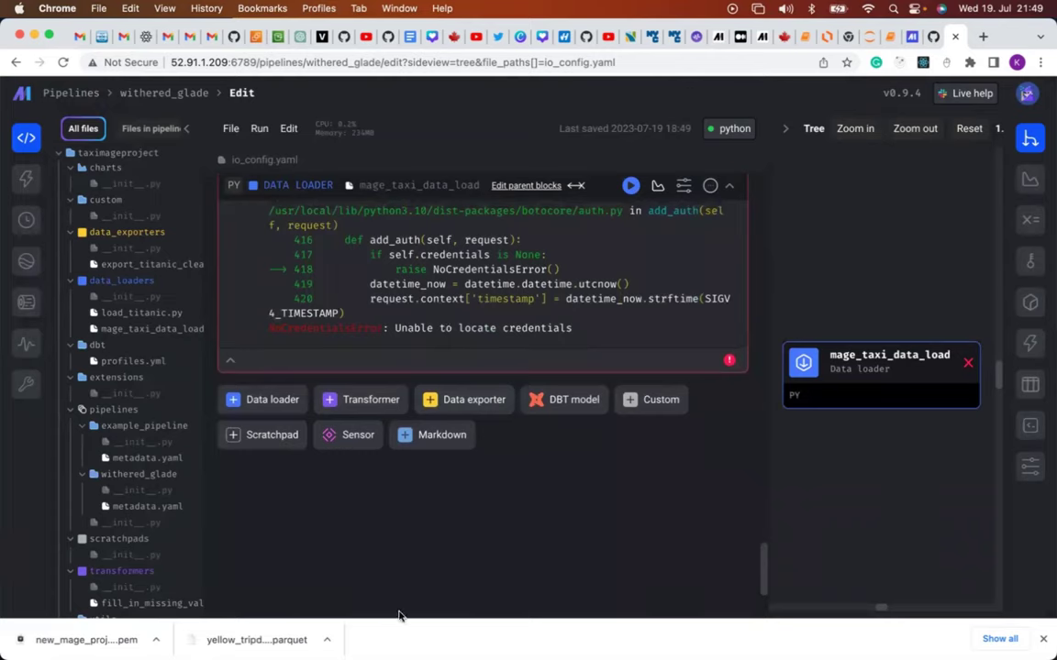
pyautogui.click(1043, 639)
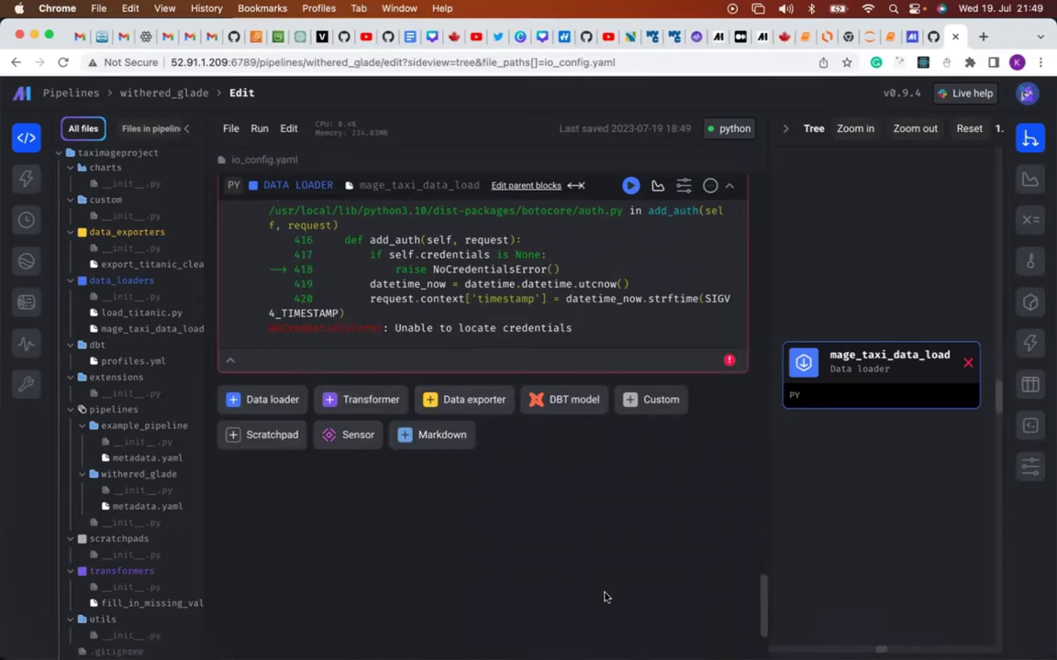
pyautogui.moveTo(458, 642)
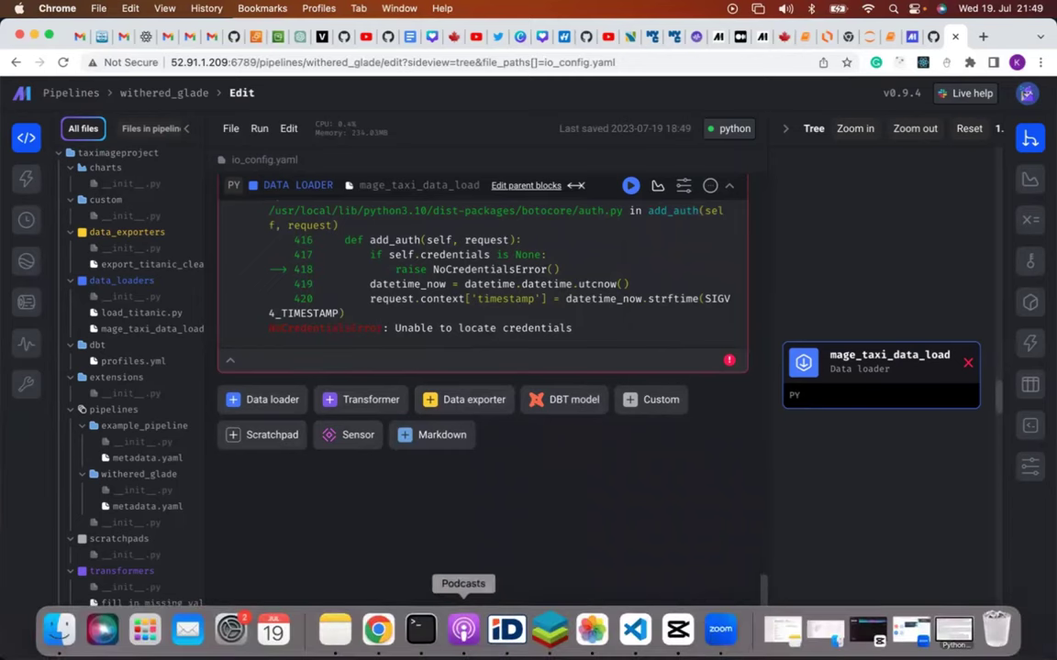
# Open a second local Terminal window from the Dock's New Window option and position it.
pyautogui.click(426, 640)
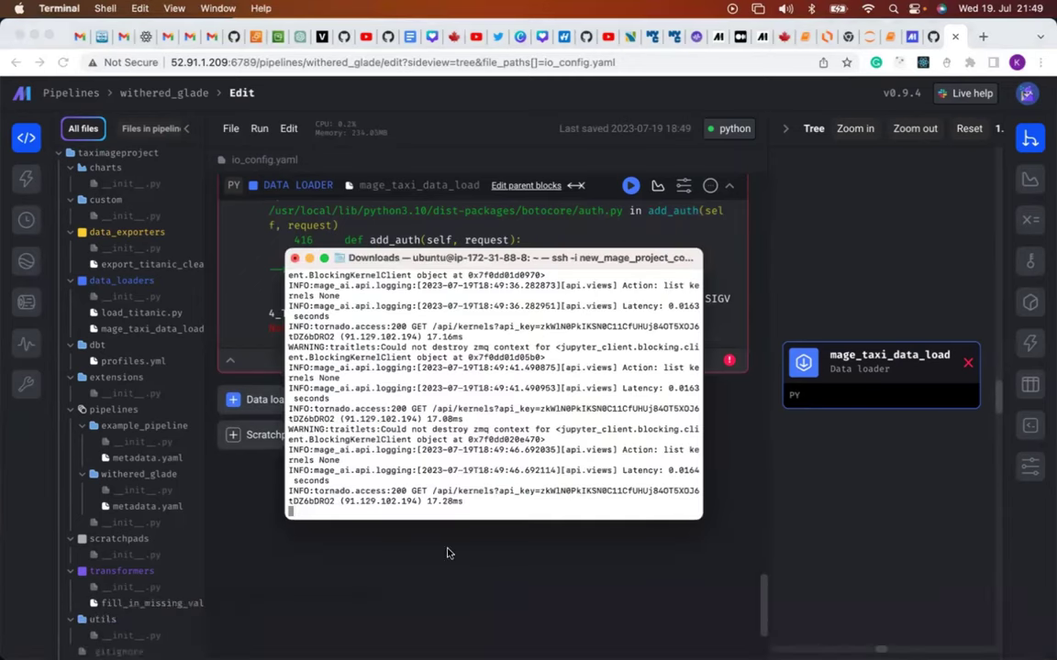
pyautogui.moveTo(421, 631)
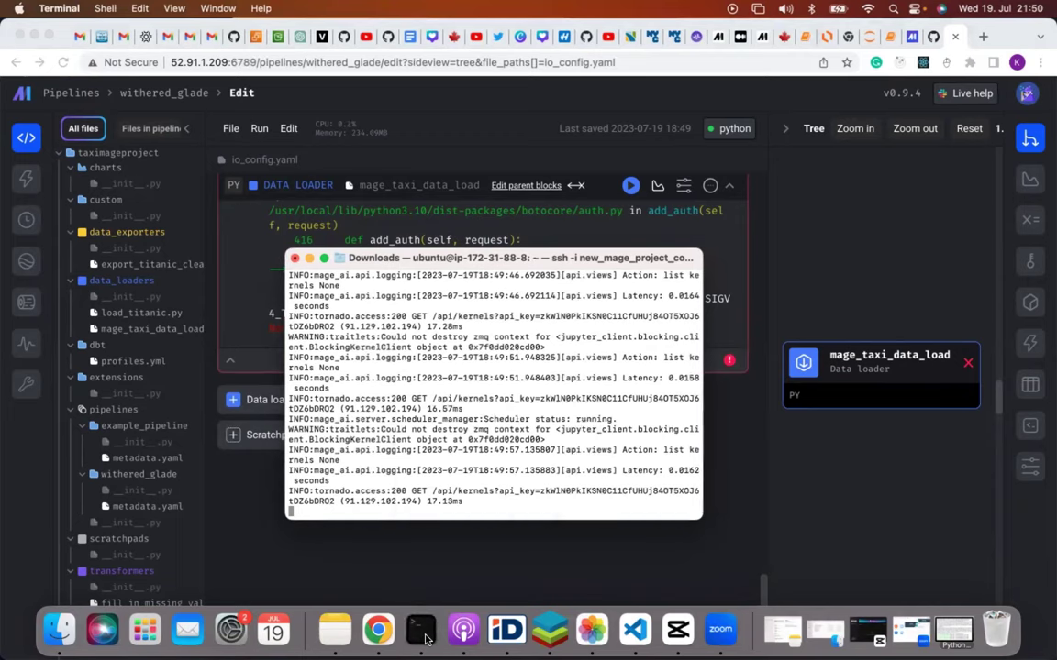
pyautogui.rightClick(423, 633)
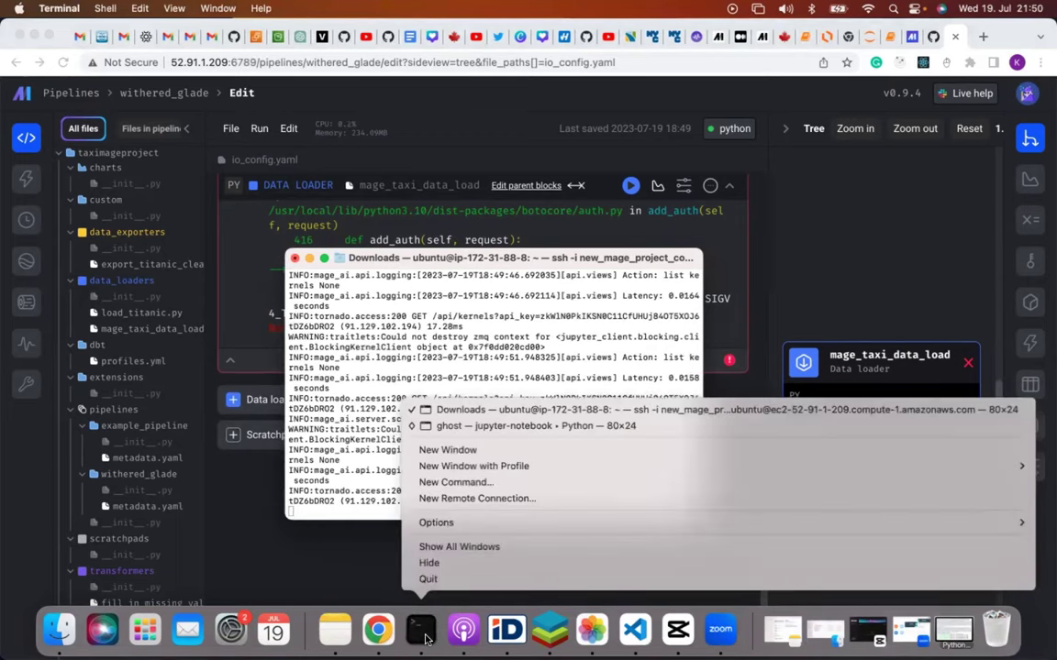
pyautogui.click(482, 450)
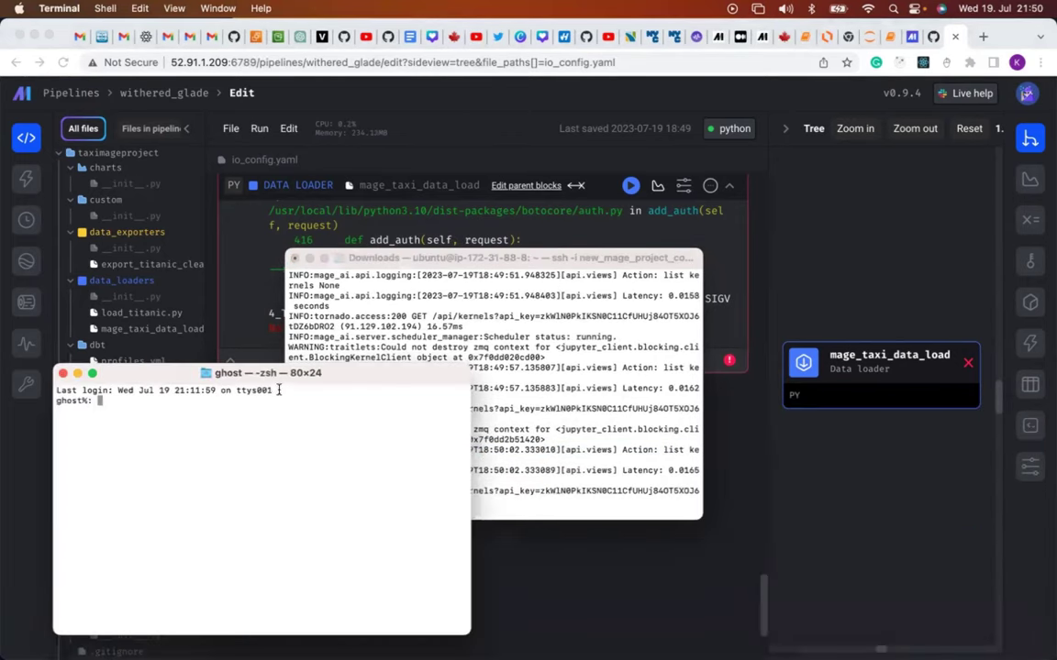
pyautogui.moveTo(330, 439); pyautogui.dragTo(507, 369)
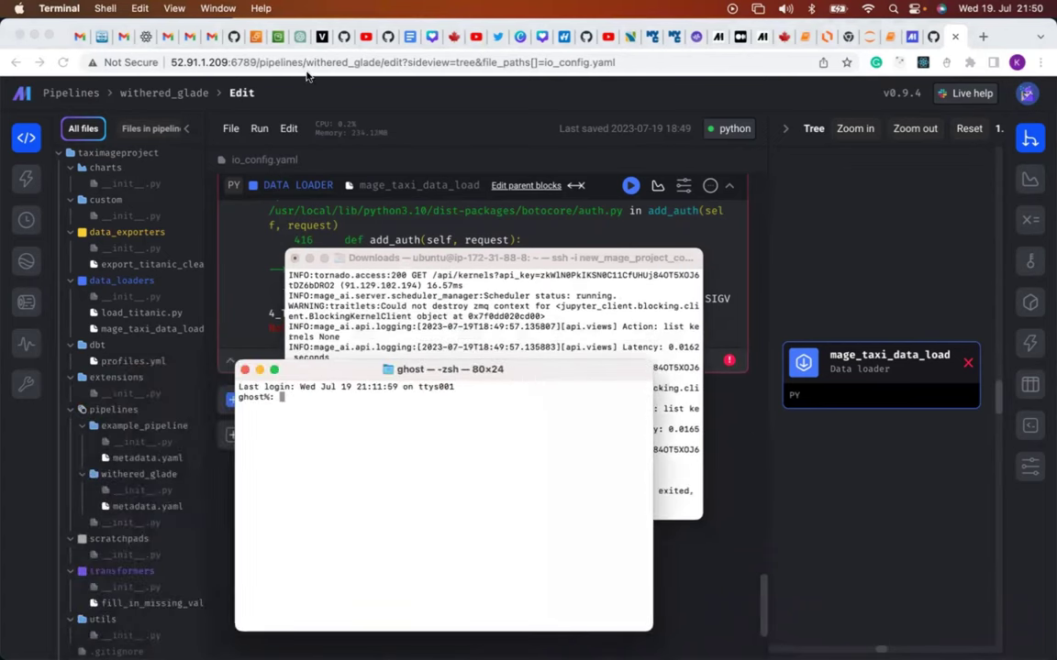
pyautogui.click(256, 37)
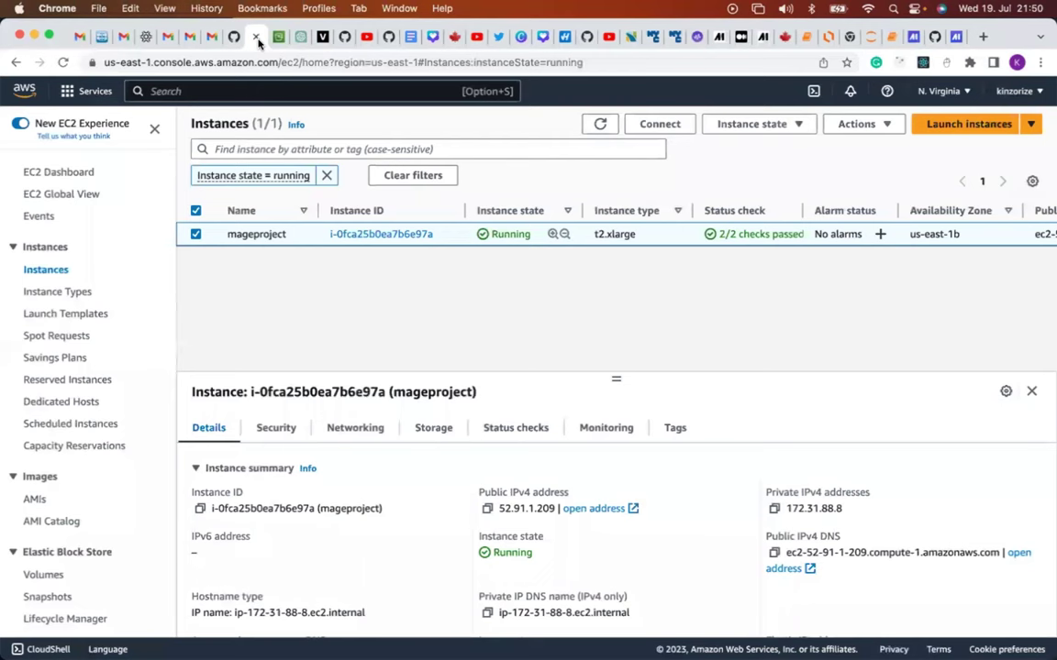
# Copy the chmod 400 command from mageproject's SSH client connection instructions.
pyautogui.click(665, 126)
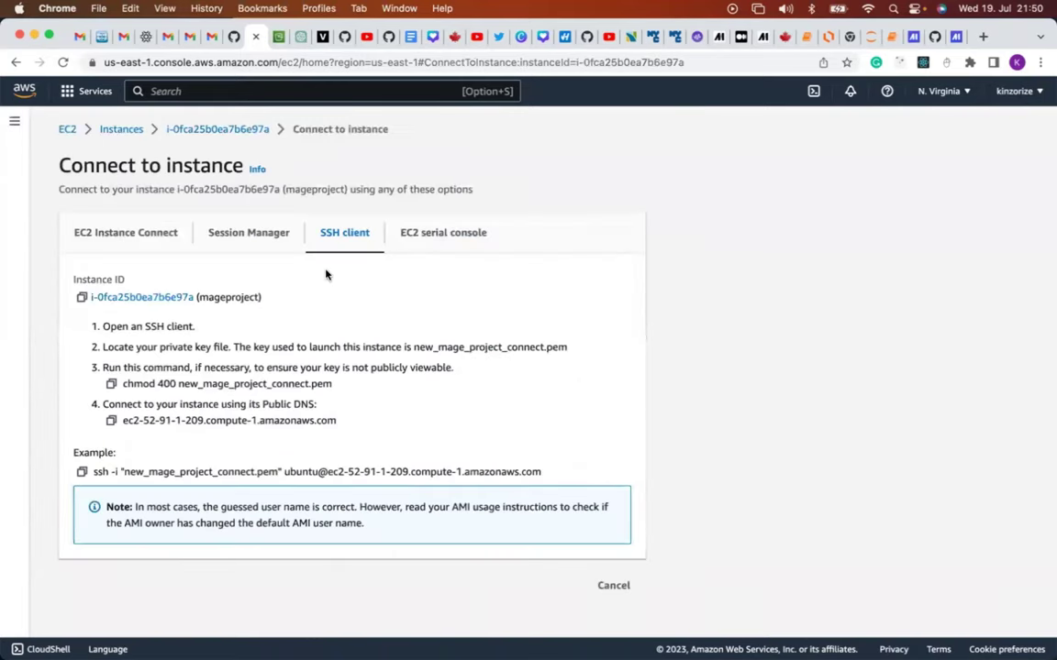
pyautogui.click(112, 385)
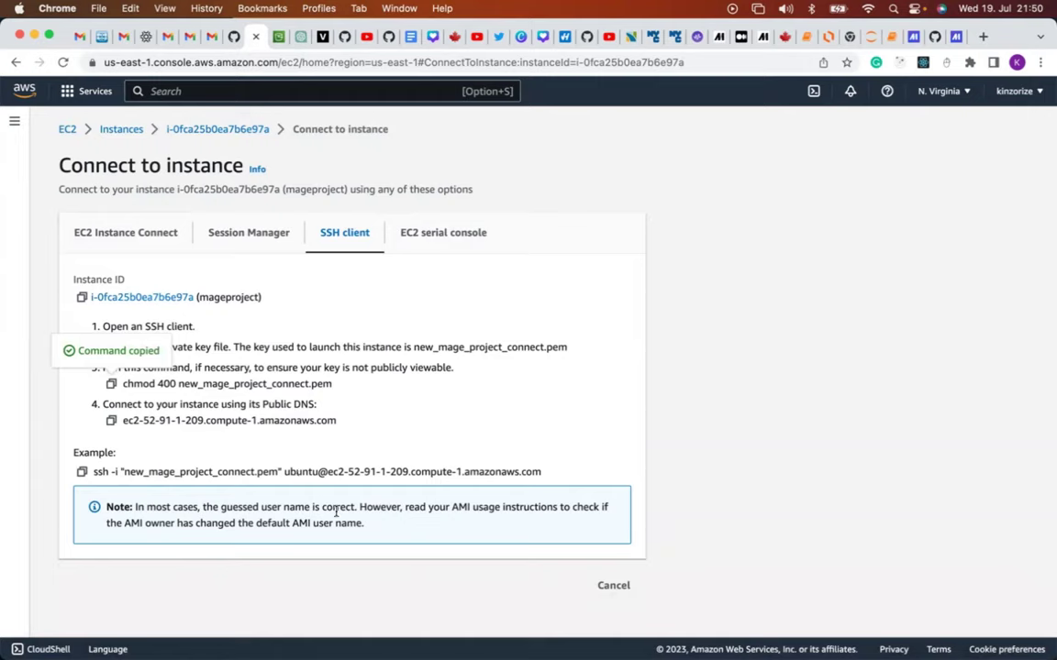
pyautogui.moveTo(381, 637)
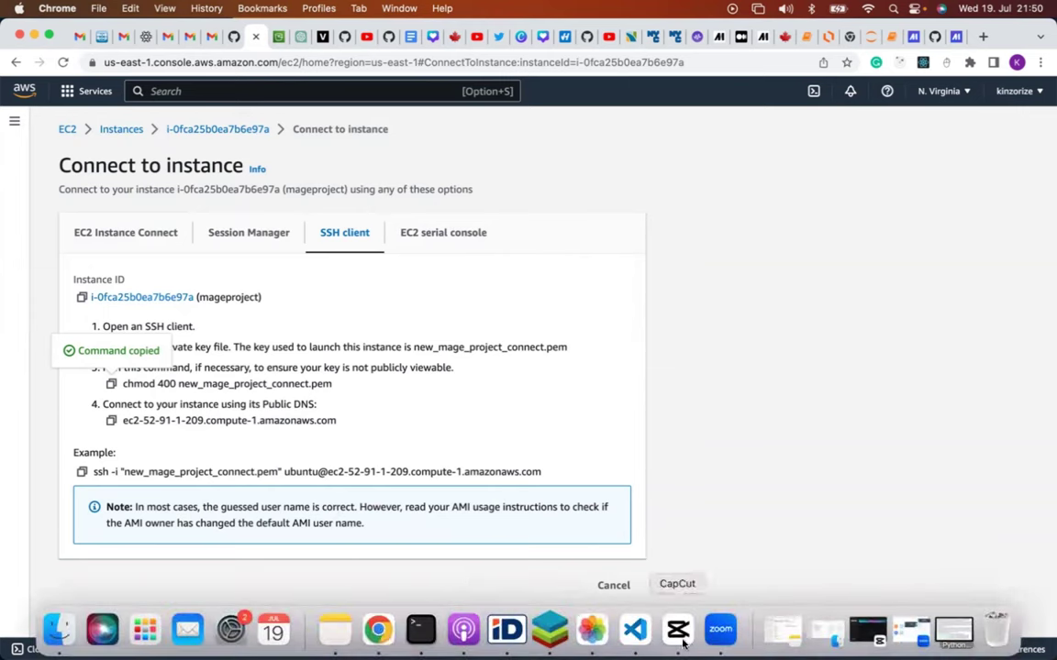
pyautogui.click(420, 629)
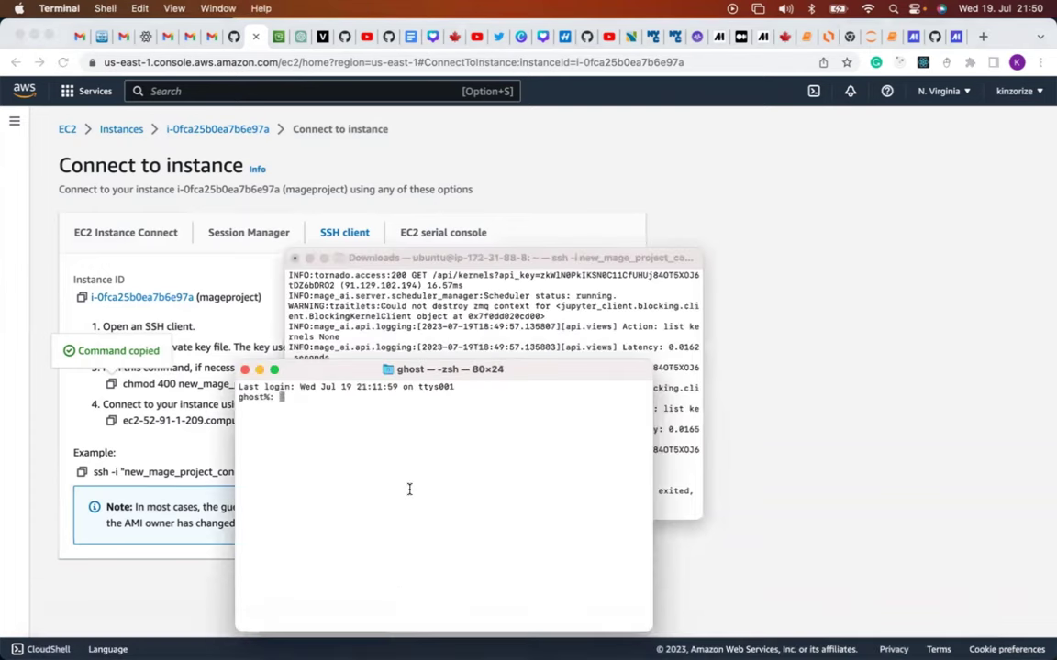
# In Downloads, run chmod 400 on new_mage_project_connect.pem to lock down the key.
pyautogui.write('cd Downloads')
pyautogui.press('Return')
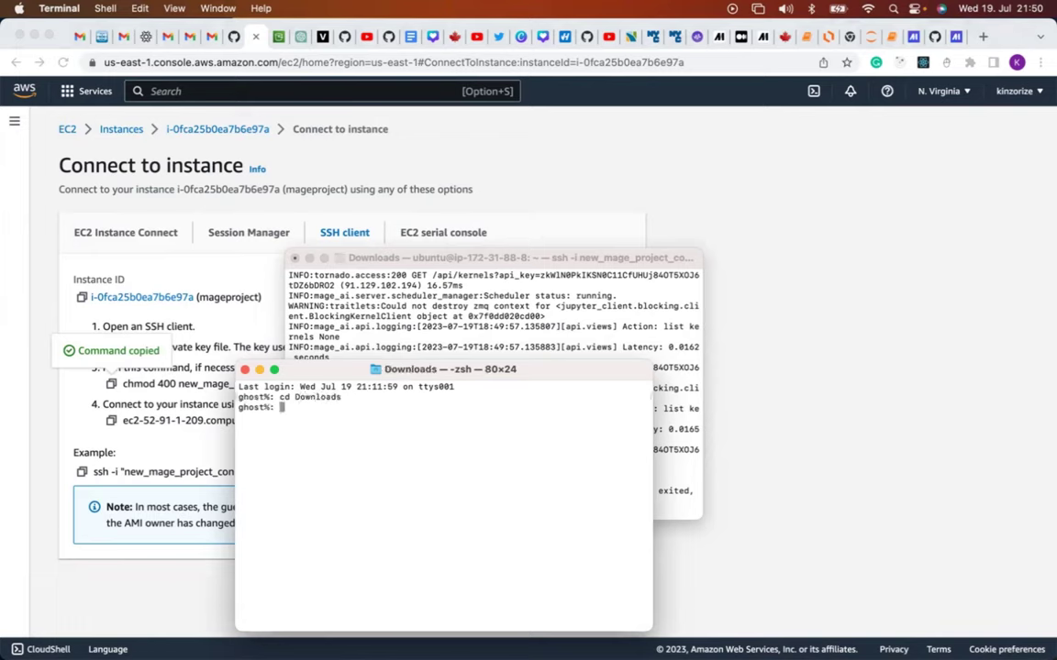
pyautogui.press('super+v')
pyautogui.press('Return')
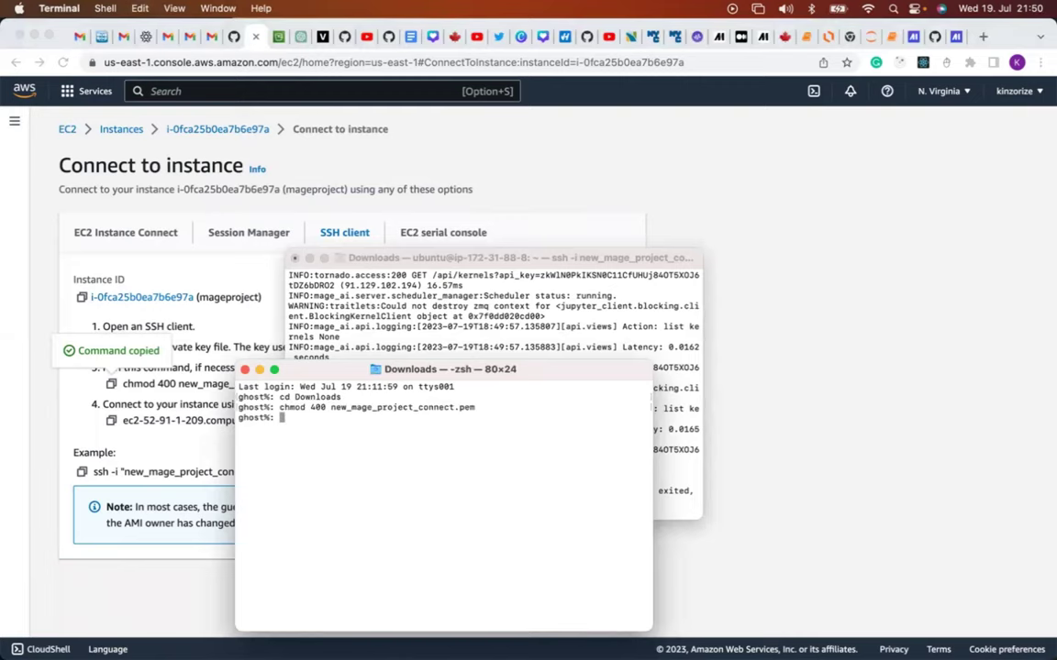
# Connect to the mageproject EC2 instance over SSH using the example ssh -i command.
pyautogui.click(169, 240)
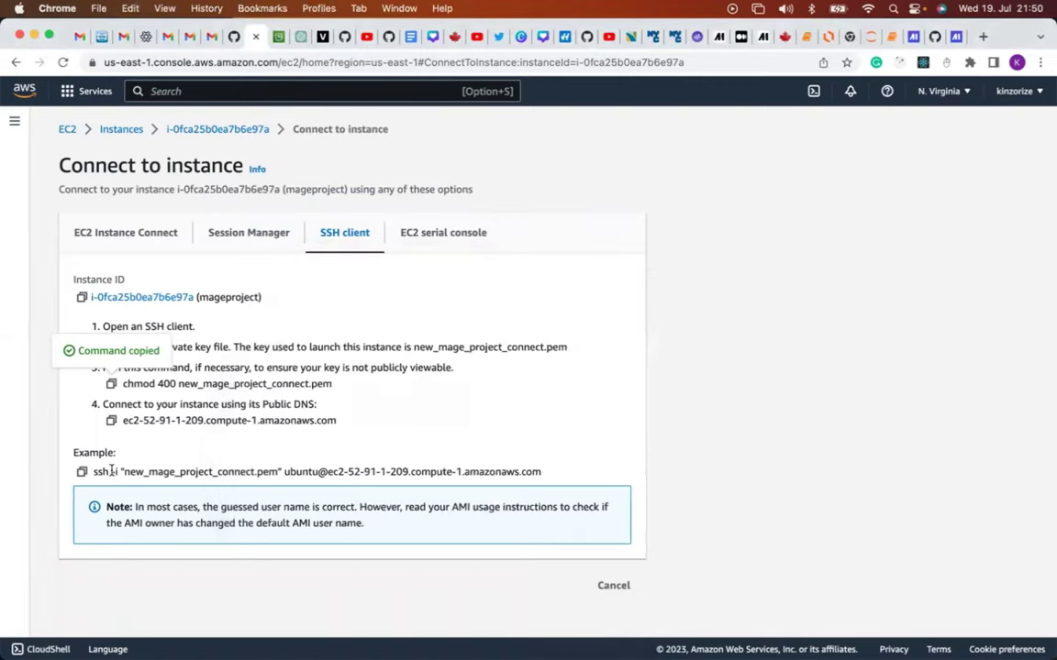
pyautogui.click(81, 473)
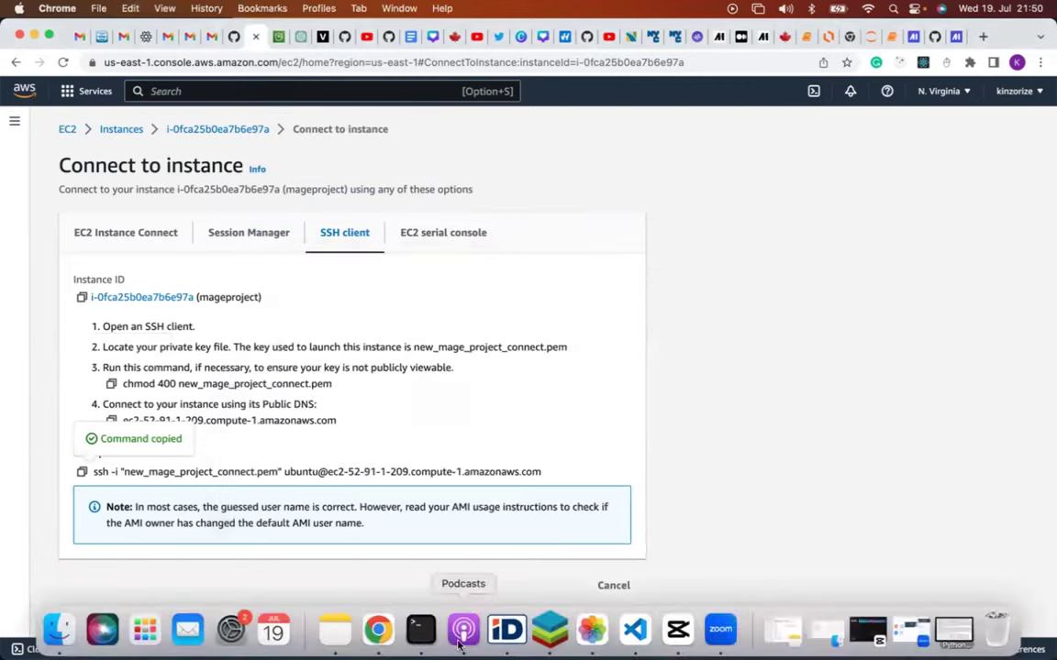
pyautogui.click(422, 632)
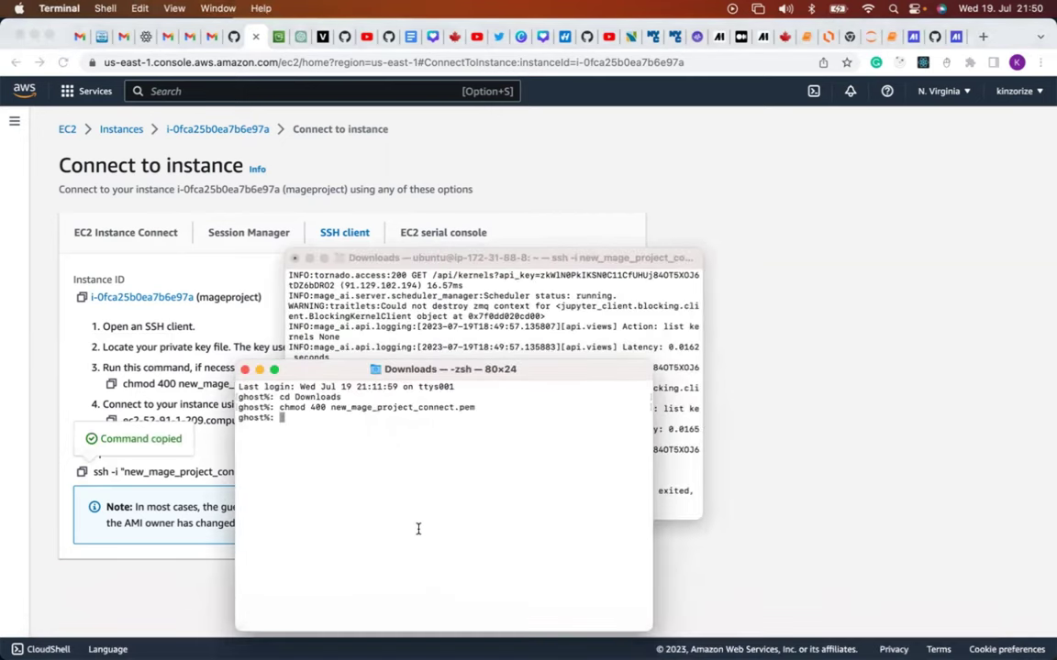
pyautogui.press('super+v')
pyautogui.press('Return')
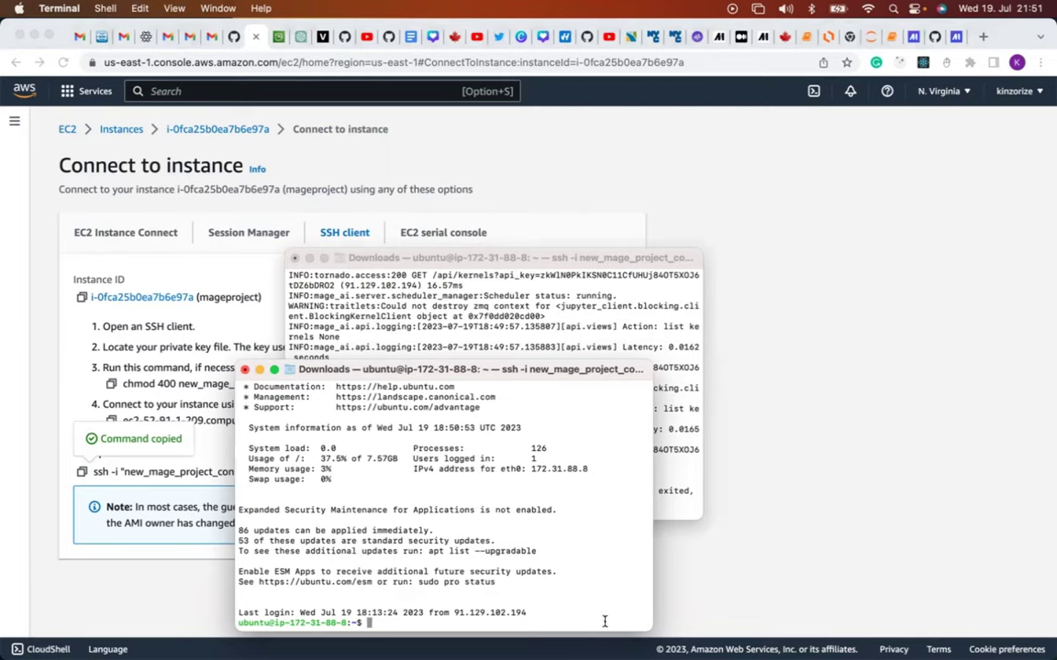
# Copy 'sudo apt install awscli' from line 16 of step-by-step-process.txt in VS Code.
pyautogui.moveTo(590, 642)
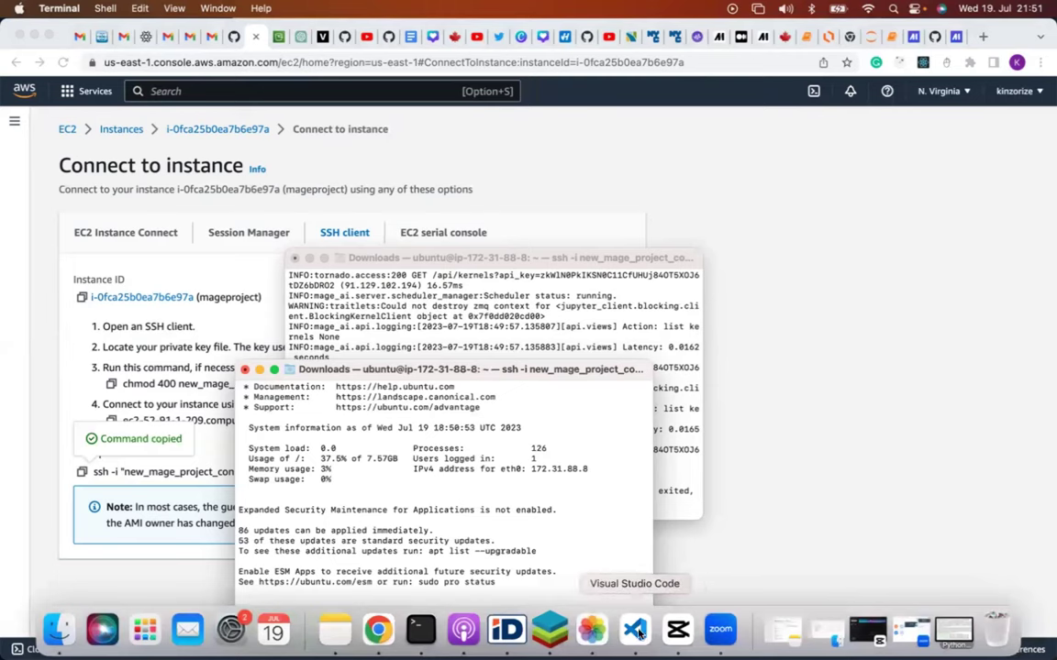
pyautogui.click(638, 631)
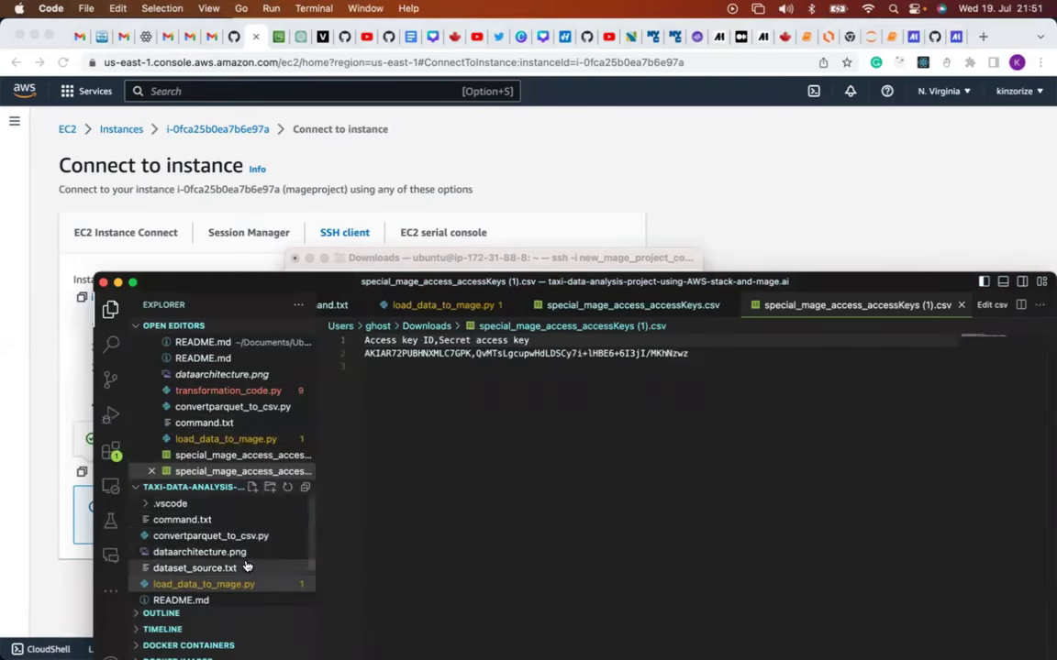
pyautogui.scroll(-3, 224, 587)
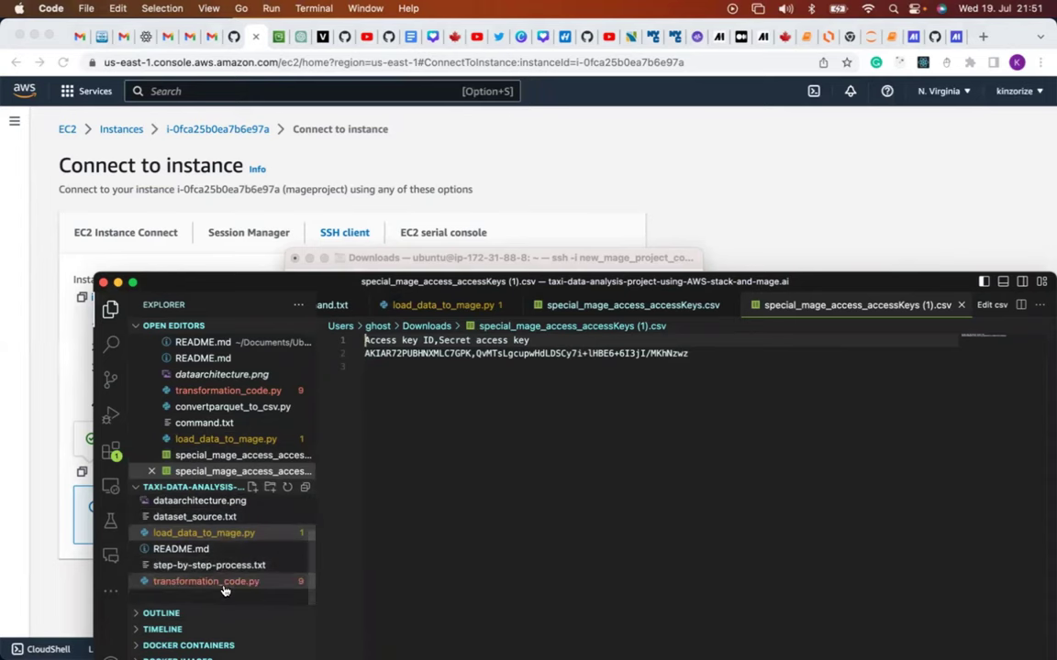
pyautogui.click(209, 565)
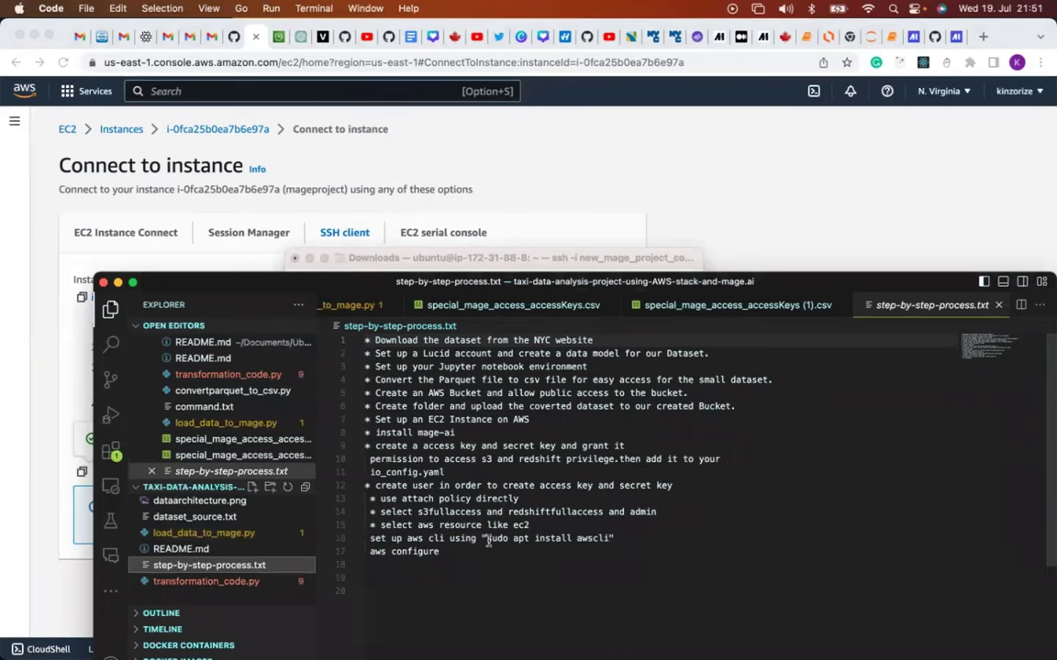
pyautogui.moveTo(485, 540); pyautogui.dragTo(611, 539)
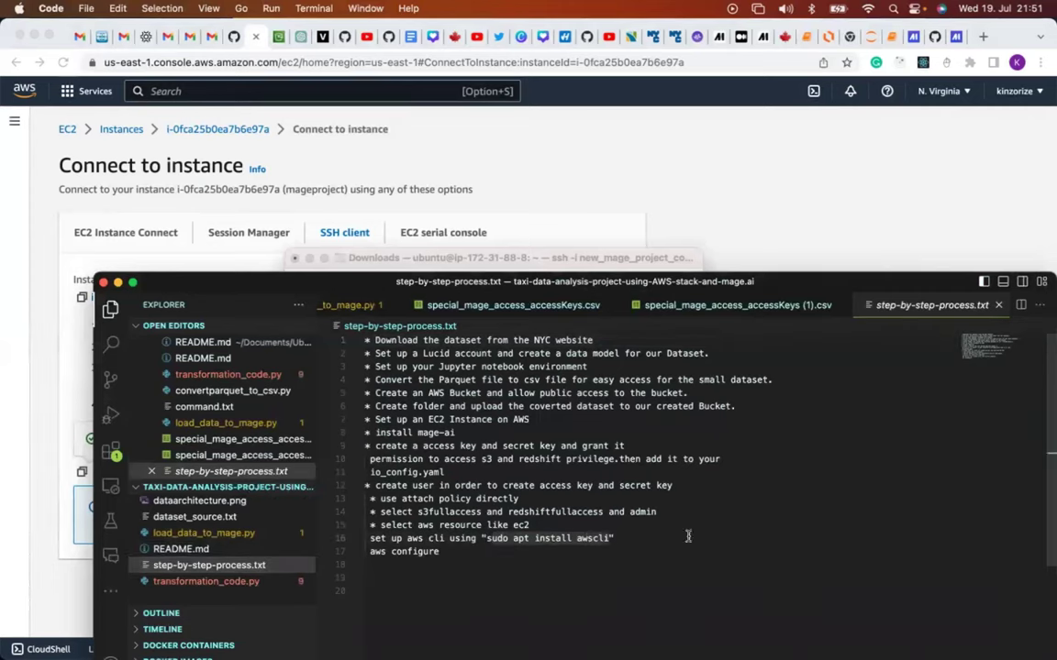
pyautogui.click(68, 526)
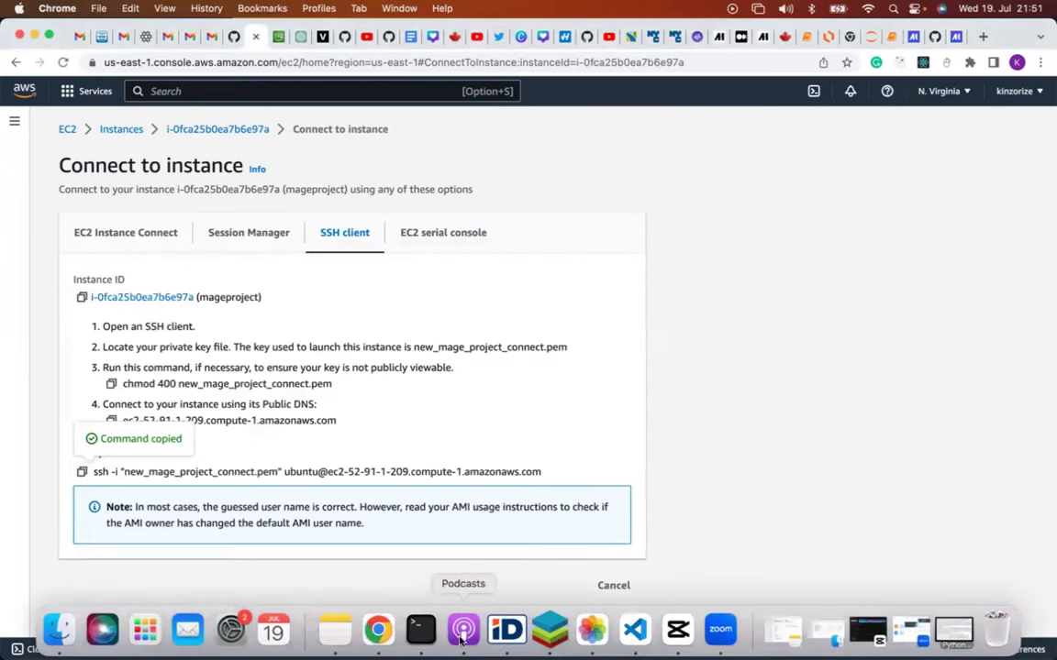
# Install awscli on the EC2 instance with sudo apt install awscli, confirming with y.
pyautogui.click(420, 631)
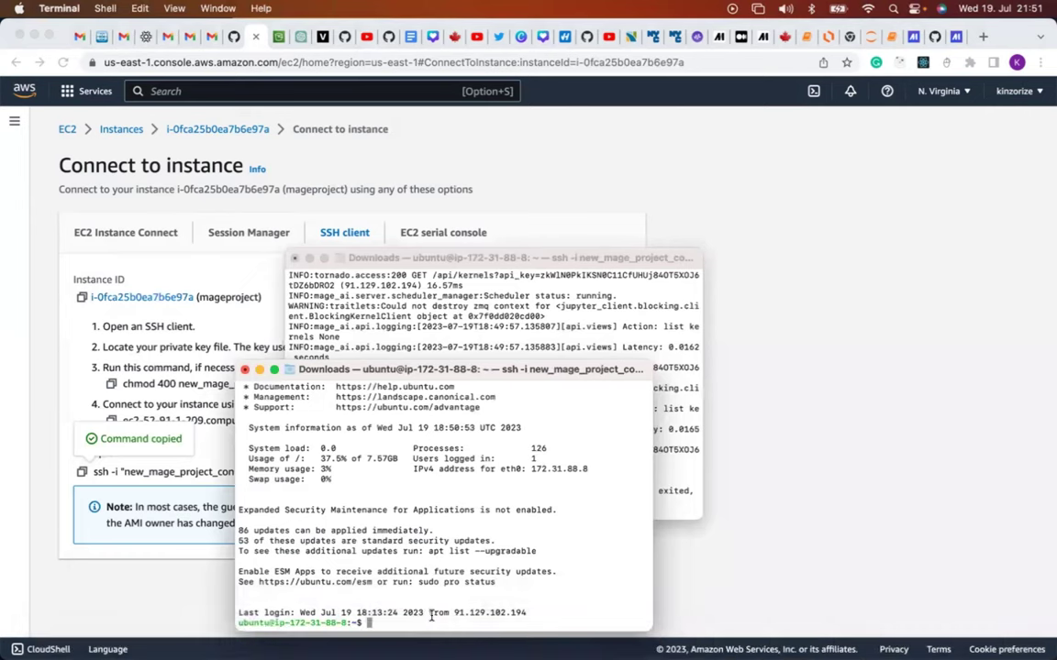
pyautogui.press('super+v')
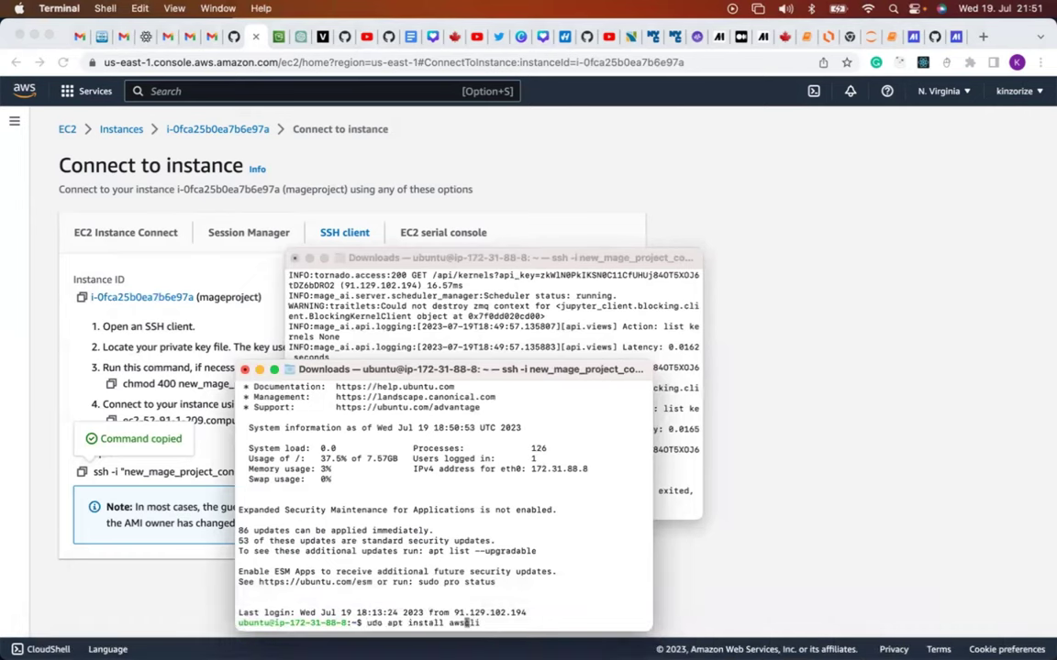
pyautogui.press('Left')
pyautogui.press('Left')
pyautogui.press('Left')
pyautogui.press('Left')
pyautogui.press('Left')
pyautogui.press('Left')
pyautogui.press('Left')
pyautogui.press('Left')
pyautogui.press('Left')
pyautogui.press('Left')
pyautogui.press('Left')
pyautogui.press('Left')
pyautogui.press('Left')
pyautogui.press('Left')
pyautogui.press('Left')
pyautogui.press('Left')
pyautogui.press('Left')
pyautogui.press('Left')
pyautogui.press('Left')
pyautogui.write('s')
pyautogui.press('Return')
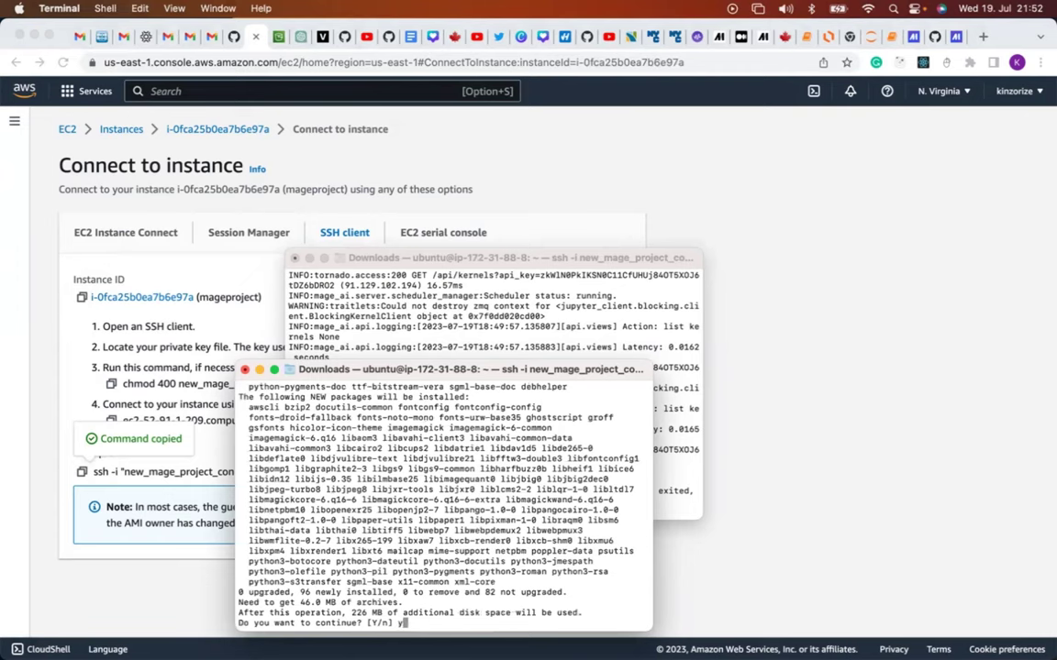
pyautogui.write('y')
pyautogui.press('Return')
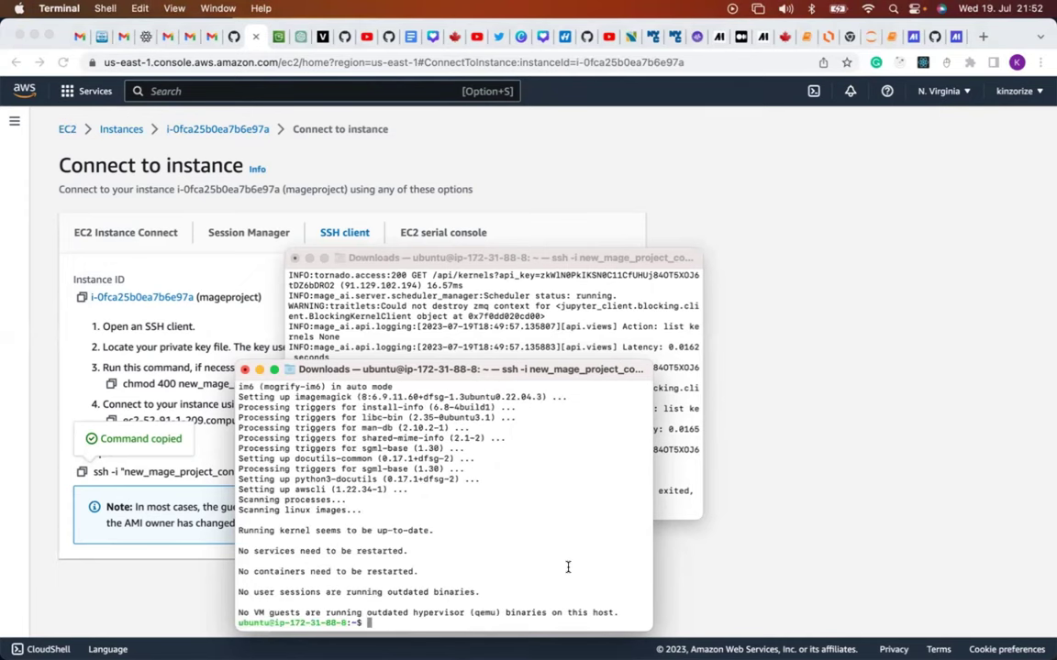
# Check the notes, then run aws configure over SSH, which fails with a SyntaxError.
pyautogui.click(681, 519)
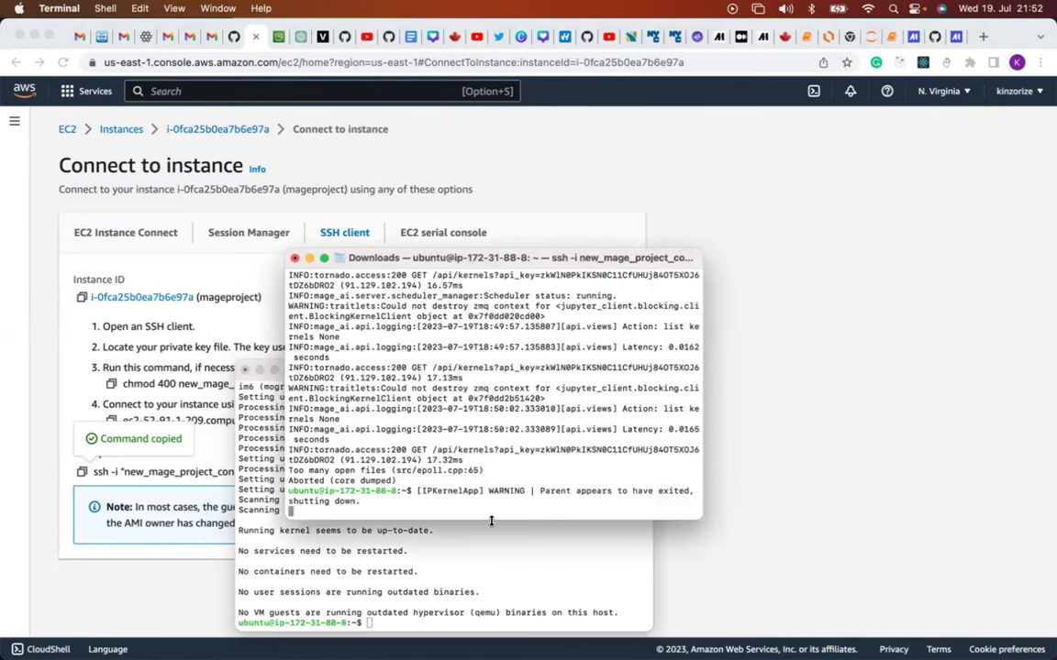
pyautogui.moveTo(547, 637)
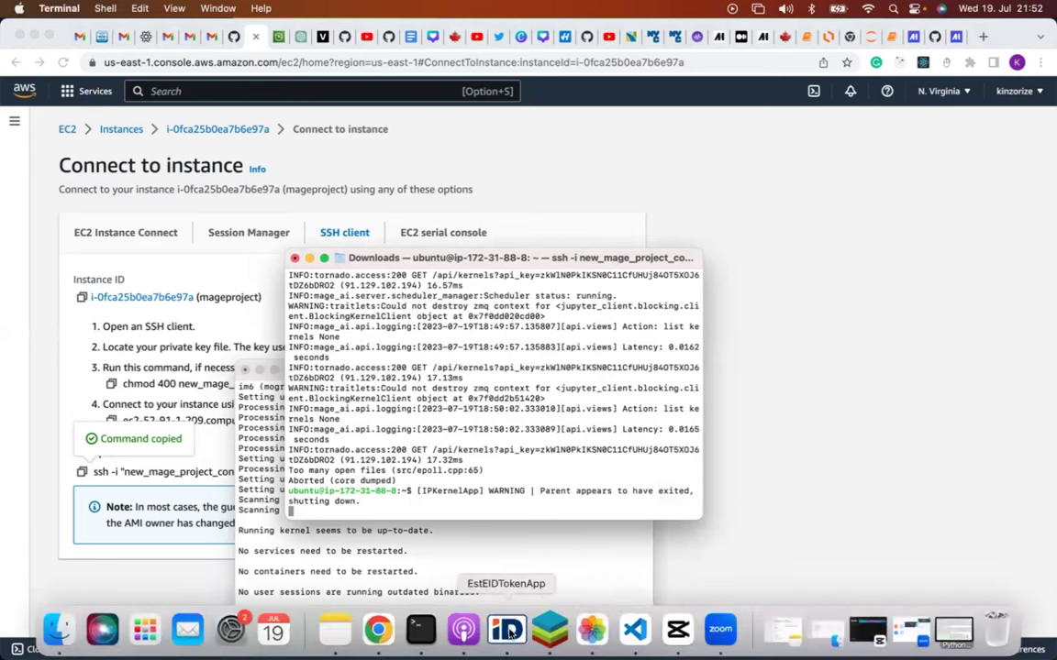
pyautogui.click(634, 629)
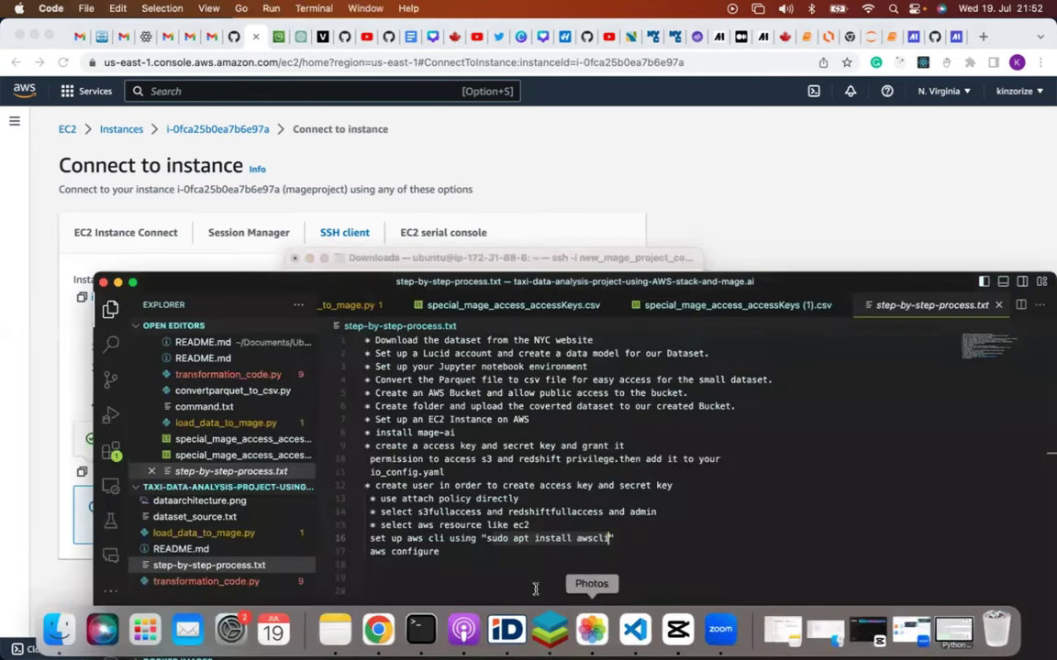
pyautogui.click(449, 551)
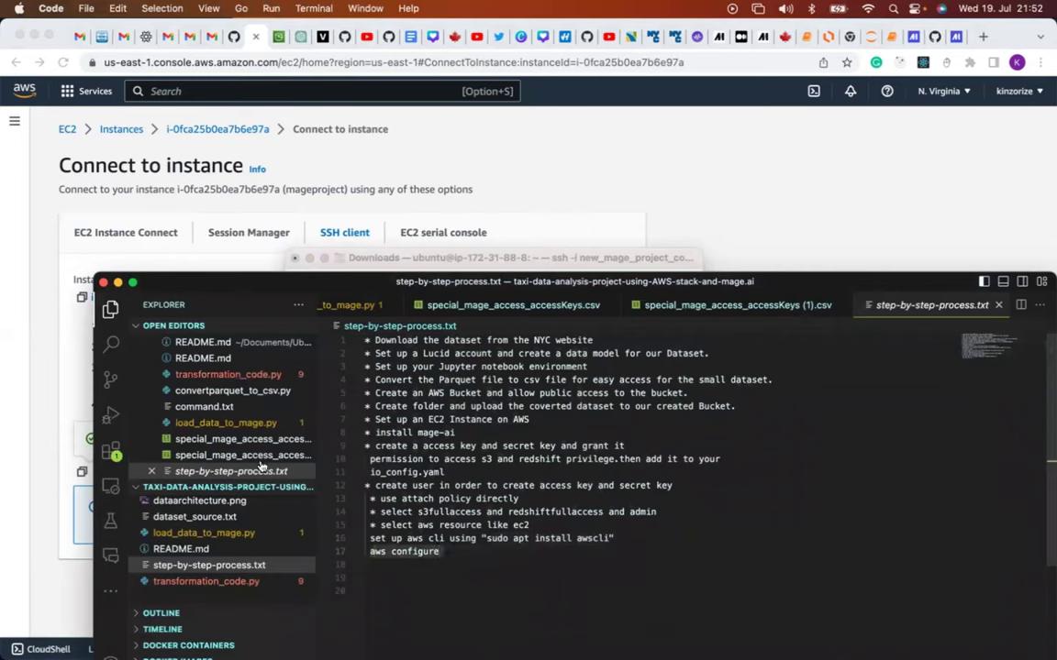
pyautogui.click(418, 628)
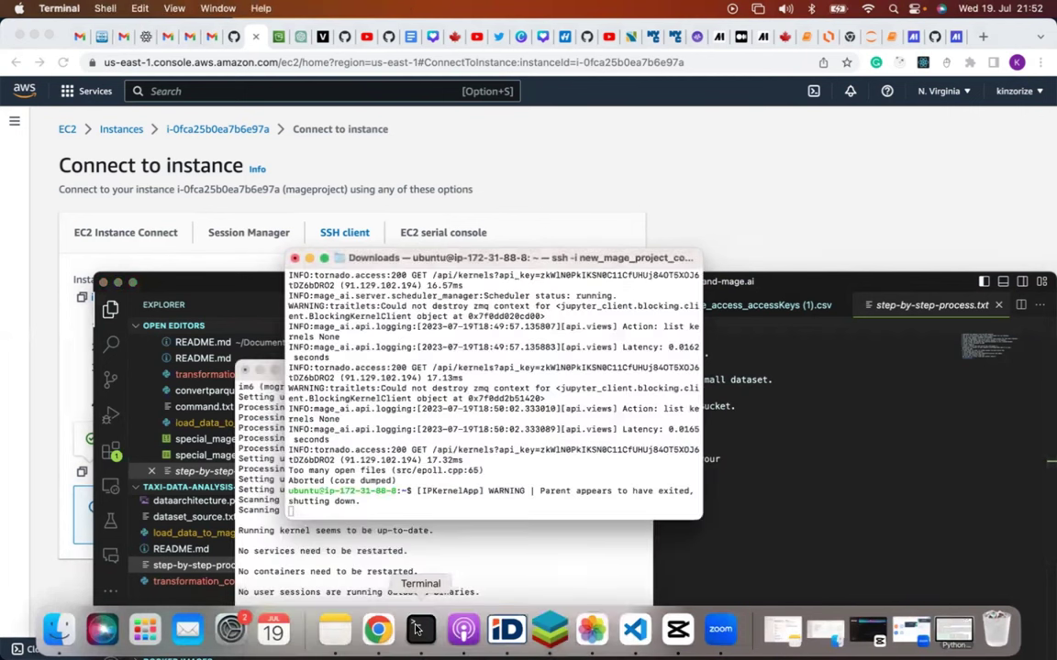
pyautogui.click(373, 566)
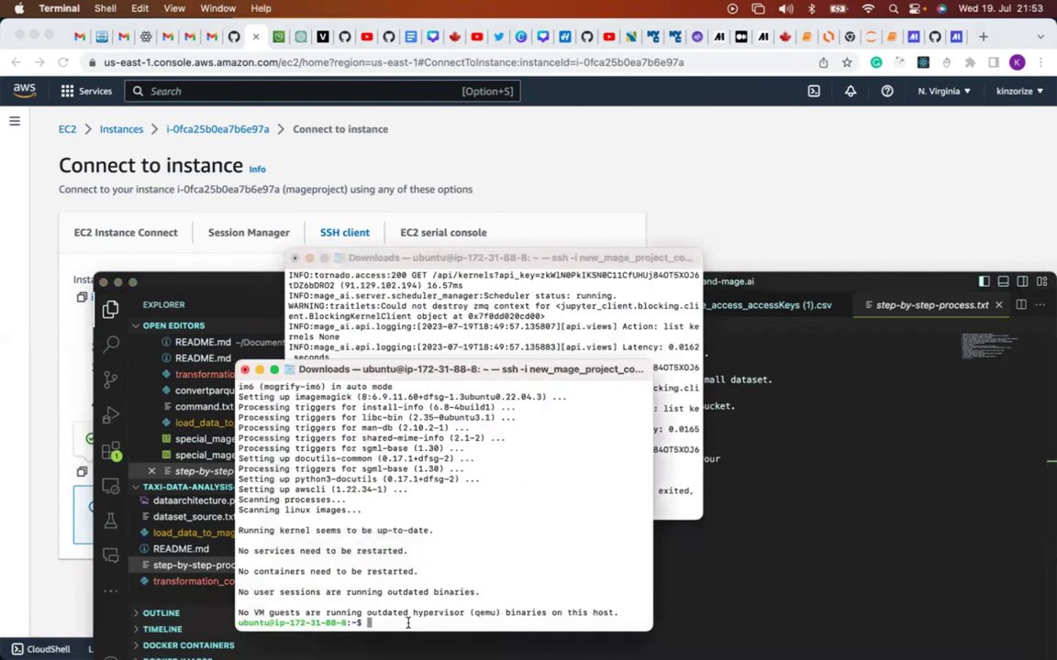
pyautogui.write('aws configure')
pyautogui.press('Return')
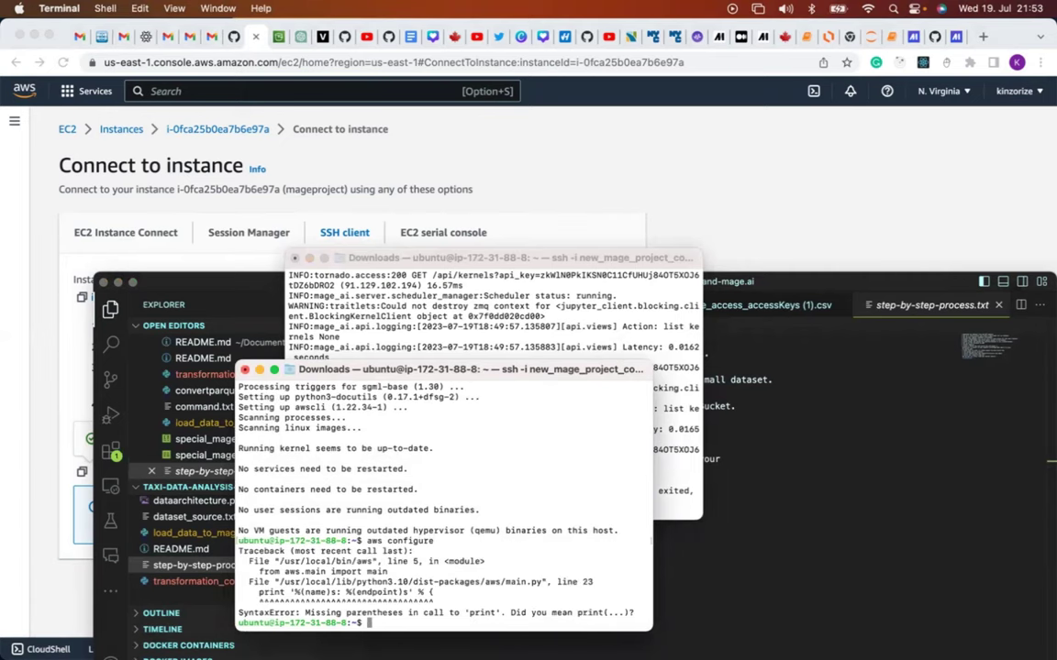